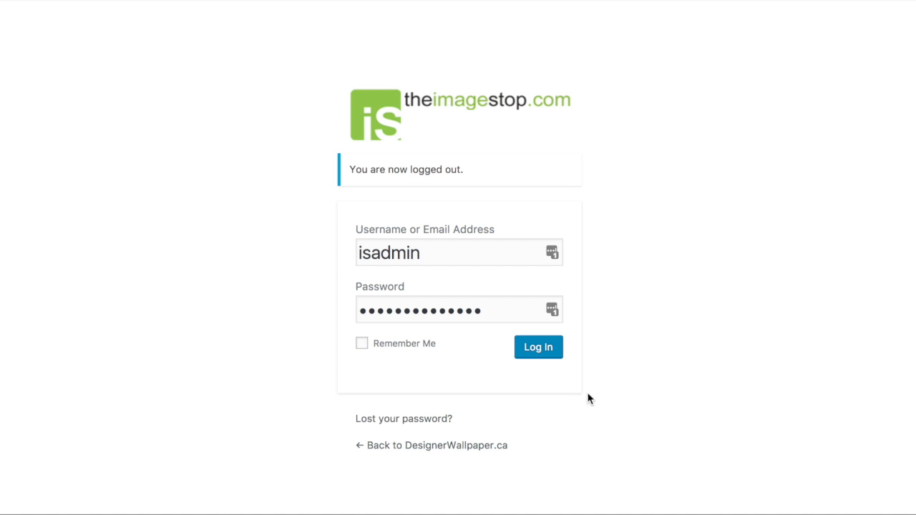
- Log in to the site administration with the prefilled credentials and open the list of installed plugins
{"action": "left_click", "coordinate": [534, 352]}
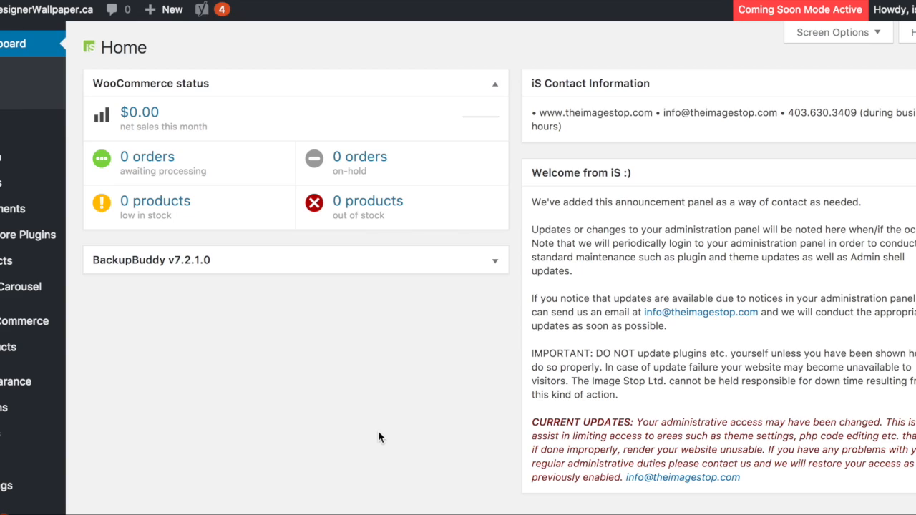
{"action": "mouse_move", "coordinate": [18, 411]}
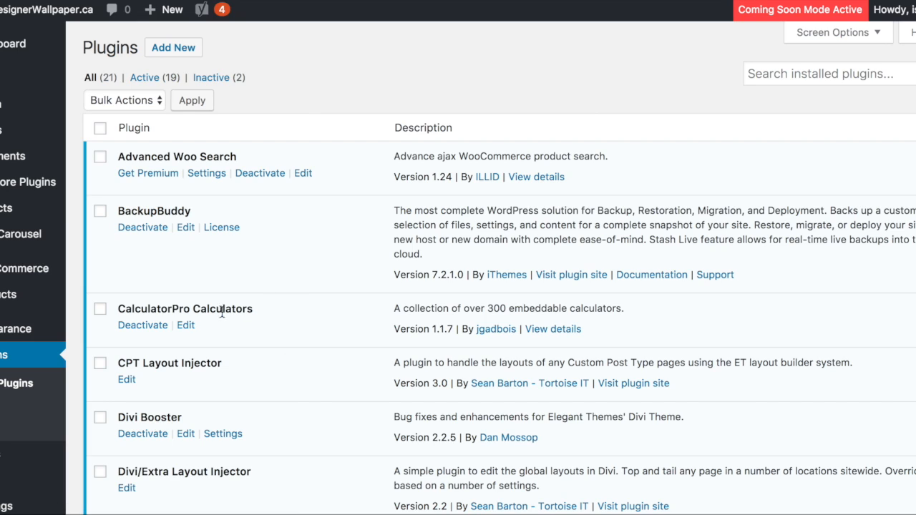
- Deactivate the CalculatorPro Calculators plugin and activate it again
{"action": "triple_click", "coordinate": [119, 308]}
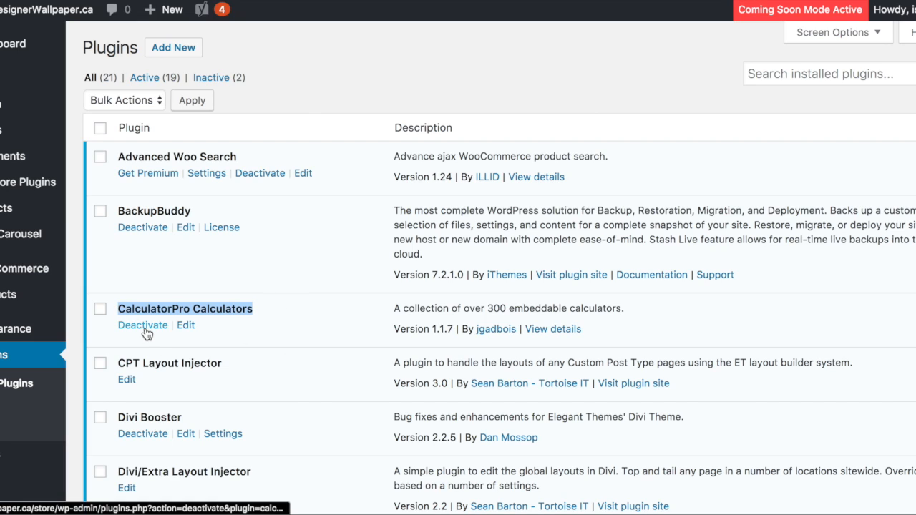
{"action": "left_click", "coordinate": [143, 325]}
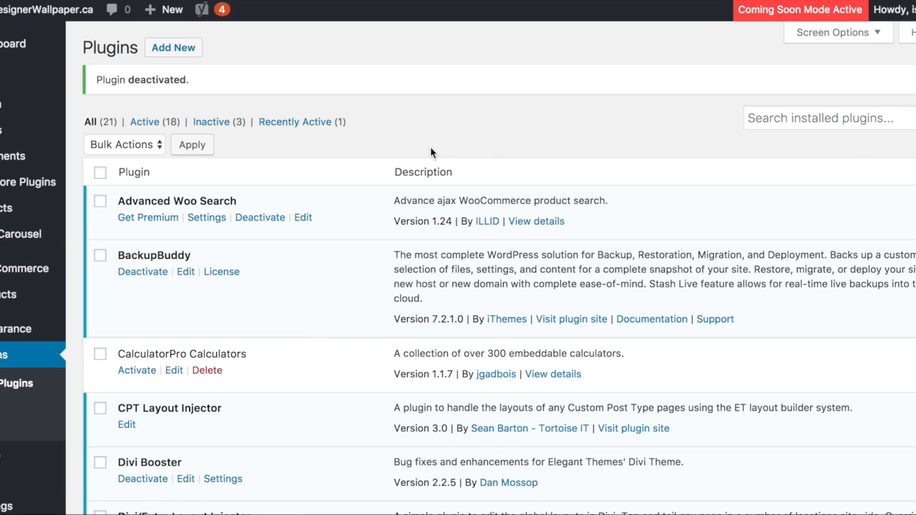
{"action": "left_click", "coordinate": [142, 370]}
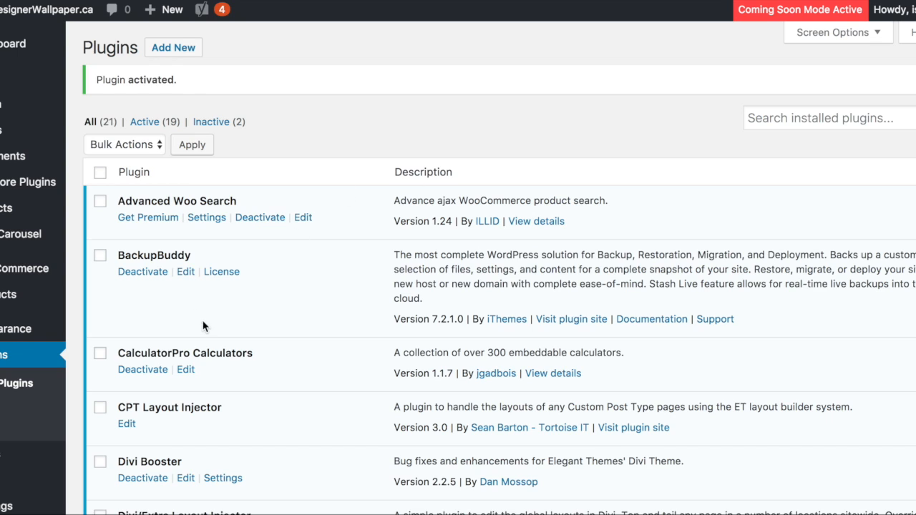
- Open the Coming Soon Pro settings and set the page status to Enable Maintenance Mode
{"action": "mouse_move", "coordinate": [23, 294]}
{"action": "scroll", "coordinate": [23, 294], "scroll_direction": "down", "scroll_amount": 1}
{"action": "scroll", "coordinate": [23, 300], "scroll_direction": "down", "scroll_amount": 5}
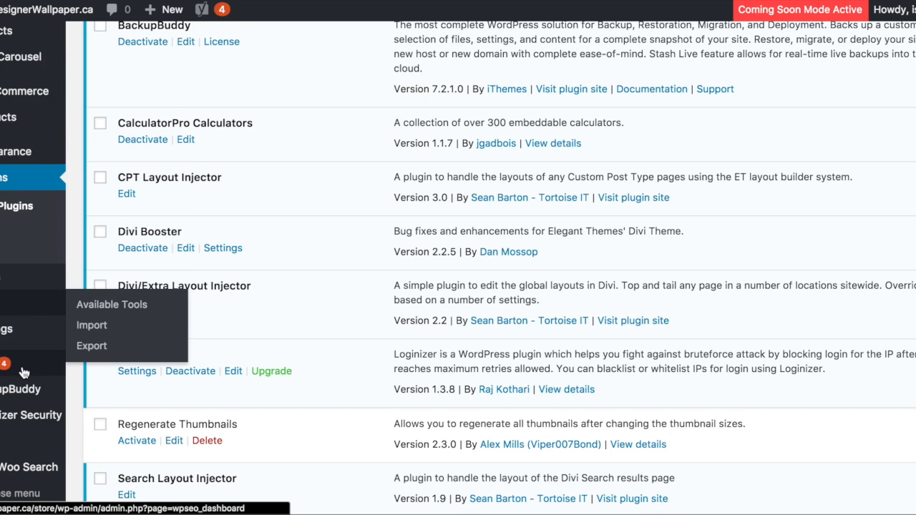
{"action": "mouse_move", "coordinate": [12, 340]}
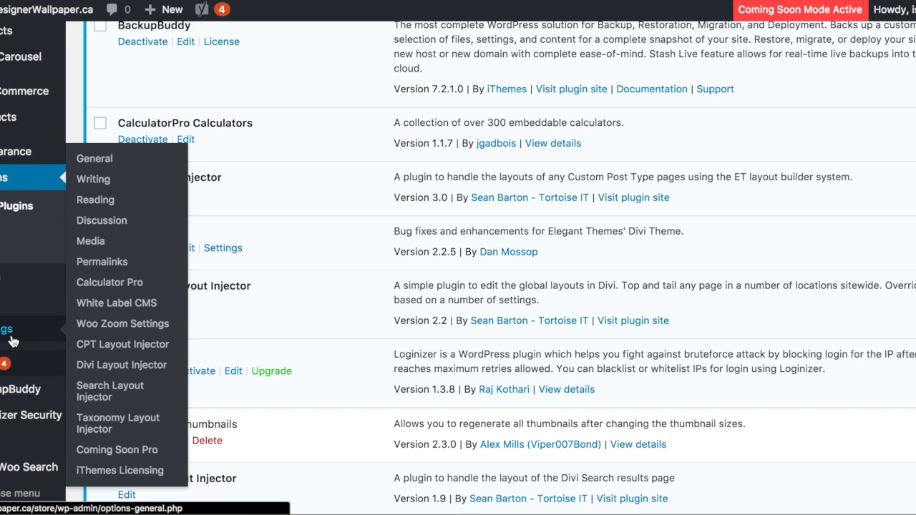
{"action": "left_click", "coordinate": [133, 450]}
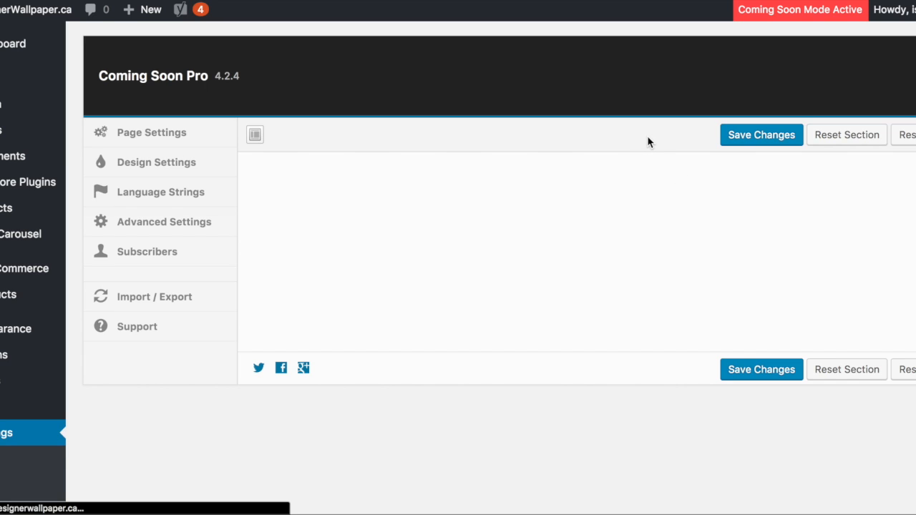
{"action": "left_click", "coordinate": [490, 307]}
- Enter the page description "We are currently performing scheduled maintenance be back shortly... :)"
{"action": "scroll", "coordinate": [555, 335], "scroll_direction": "down", "scroll_amount": 1}
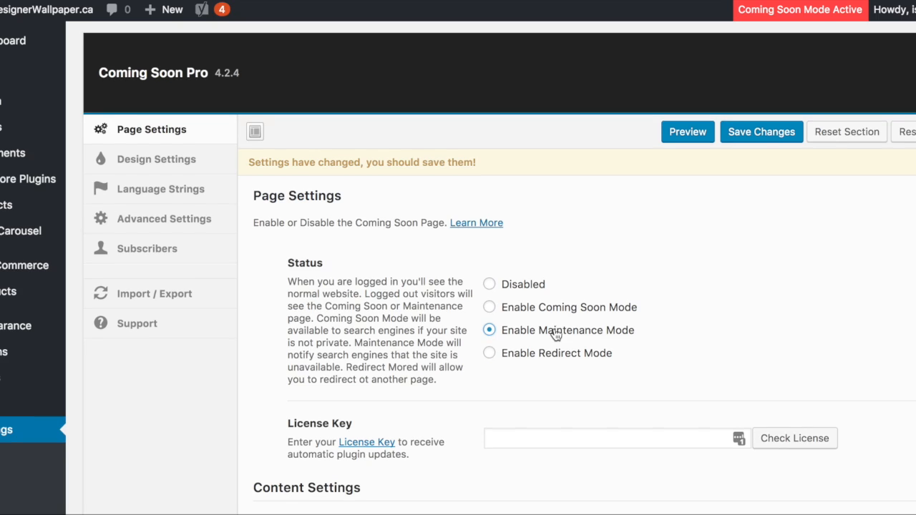
{"action": "scroll", "coordinate": [555, 335], "scroll_direction": "down", "scroll_amount": 8}
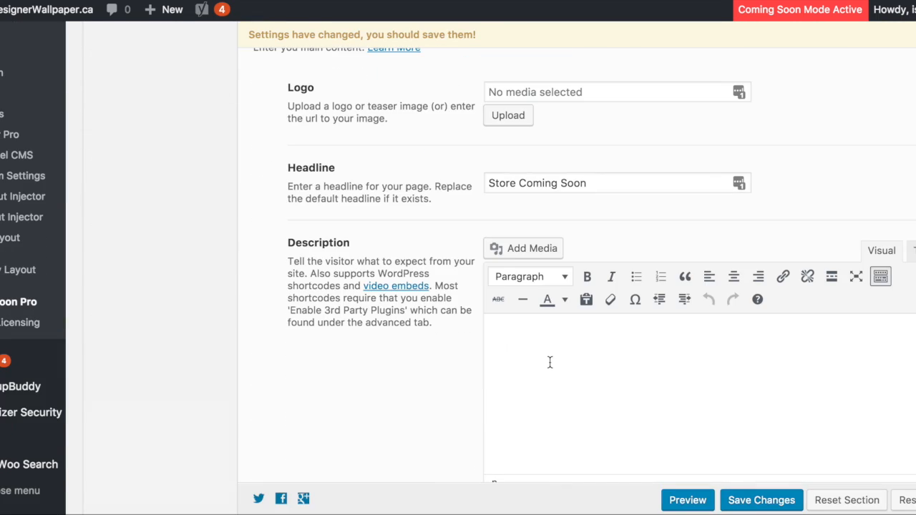
{"action": "type", "text": "We are currently performing"}
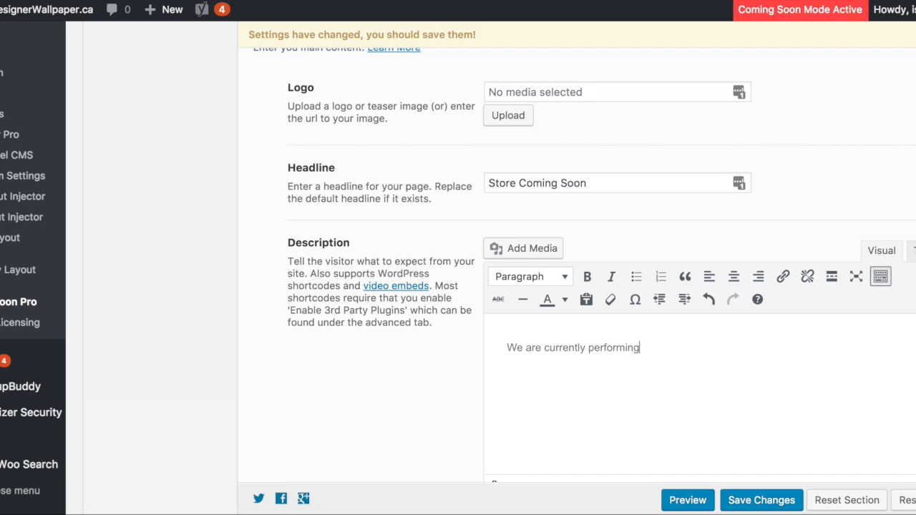
{"action": "type", "text": " scheduled mainten"}
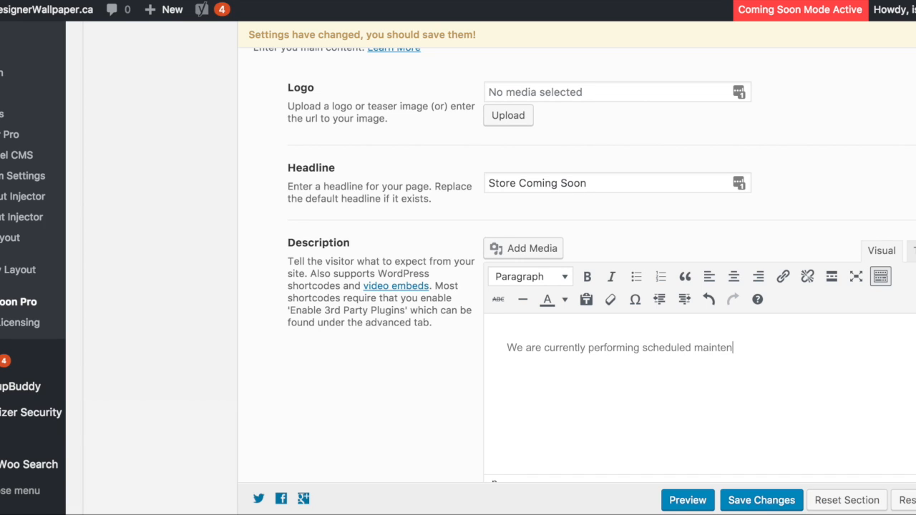
{"action": "type", "text": "ance be back sho"}
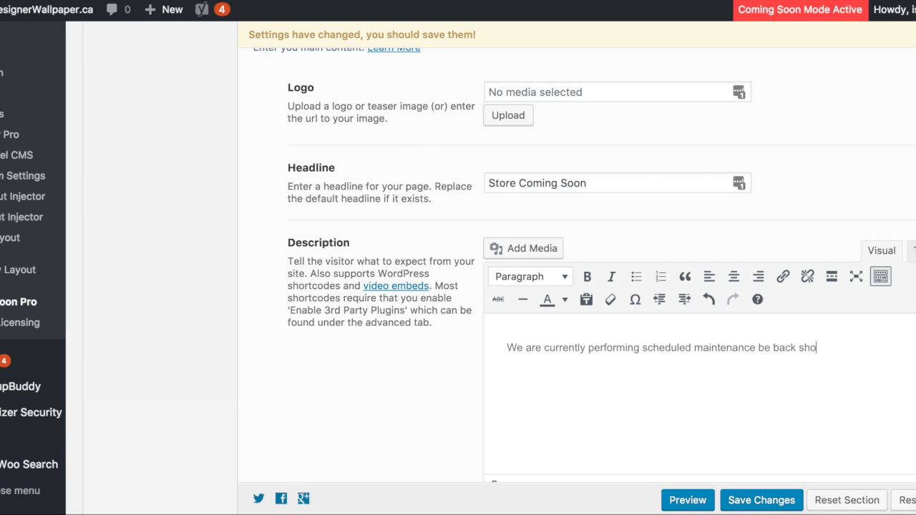
{"action": "type", "text": "rtly...  :0"}
{"action": "key", "text": "BackSpace"}
{"action": "type", "text": ")"}
- Replace the page headline with "DesignerWallpaper.ca"
{"action": "left_click", "coordinate": [542, 184]}
{"action": "left_click_drag", "start_coordinate": [590, 184], "coordinate": [451, 182]}
{"action": "type", "text": "De"}
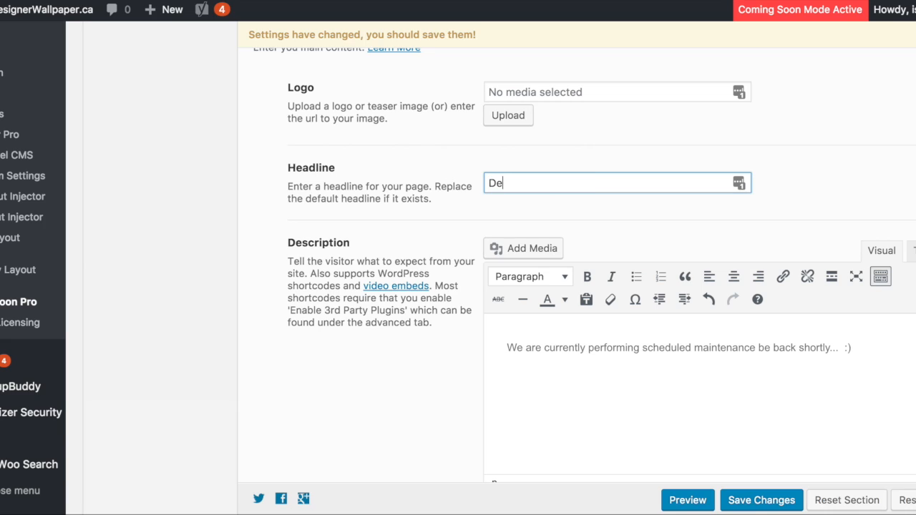
{"action": "type", "text": "signer Wll"}
{"action": "key", "text": "BackSpace"}
{"action": "key", "text": "BackSpace"}
{"action": "type", "text": "allpaper.com"}
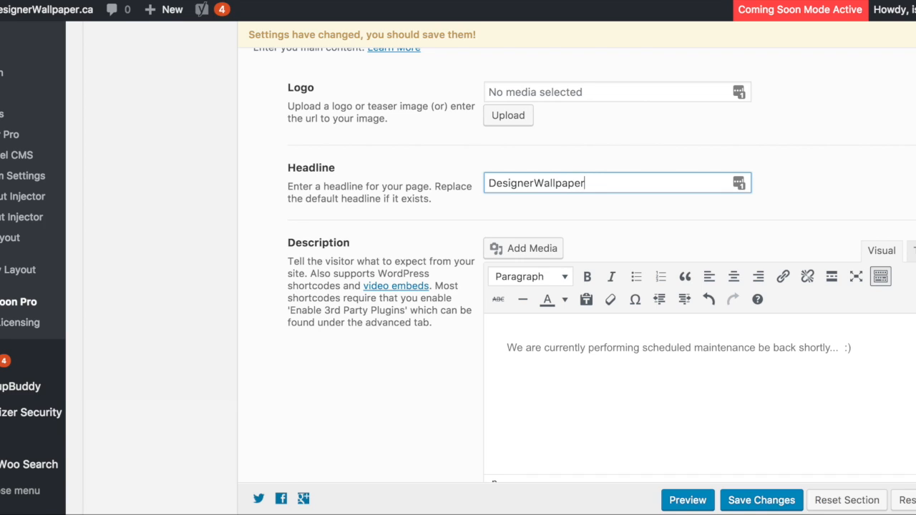
{"action": "key", "text": "BackSpace"}
{"action": "key", "text": "BackSpace"}
{"action": "type", "text": "a"}
- Open the media library for the page logo and look through the uploaded images for a company logo
{"action": "scroll", "coordinate": [660, 226], "scroll_direction": "down", "scroll_amount": 1}
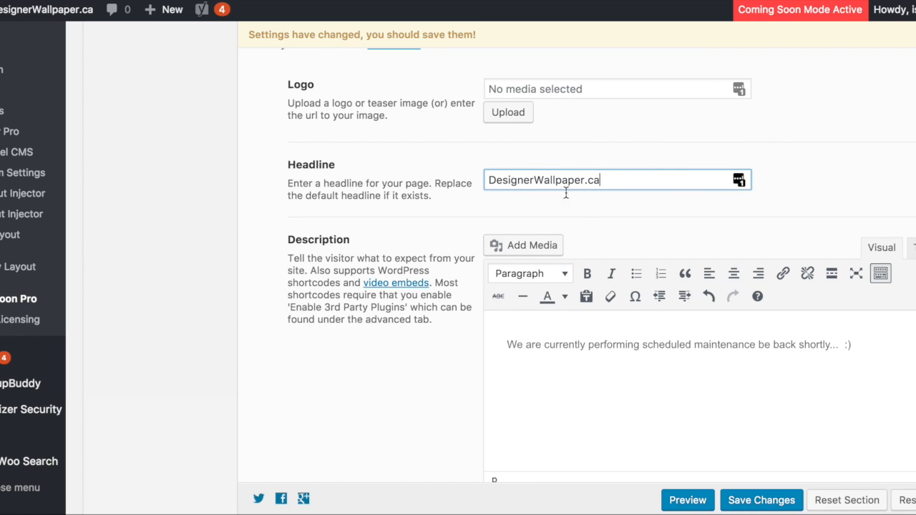
{"action": "left_click", "coordinate": [509, 113]}
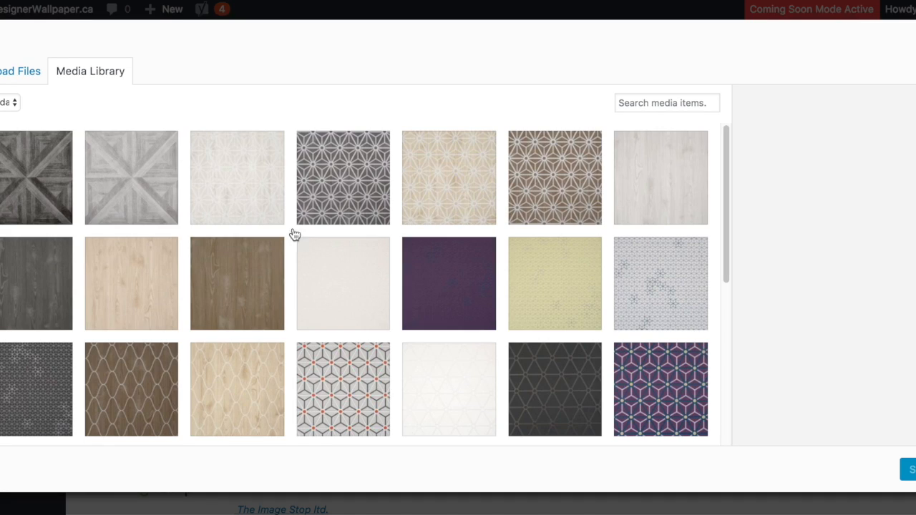
{"action": "scroll", "coordinate": [281, 213], "scroll_direction": "down", "scroll_amount": 5}
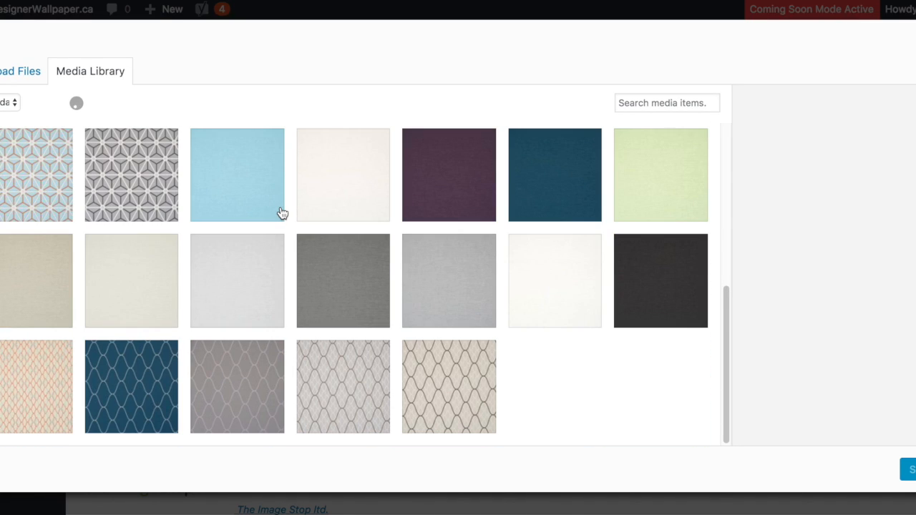
{"action": "scroll", "coordinate": [333, 218], "scroll_direction": "down", "scroll_amount": 5}
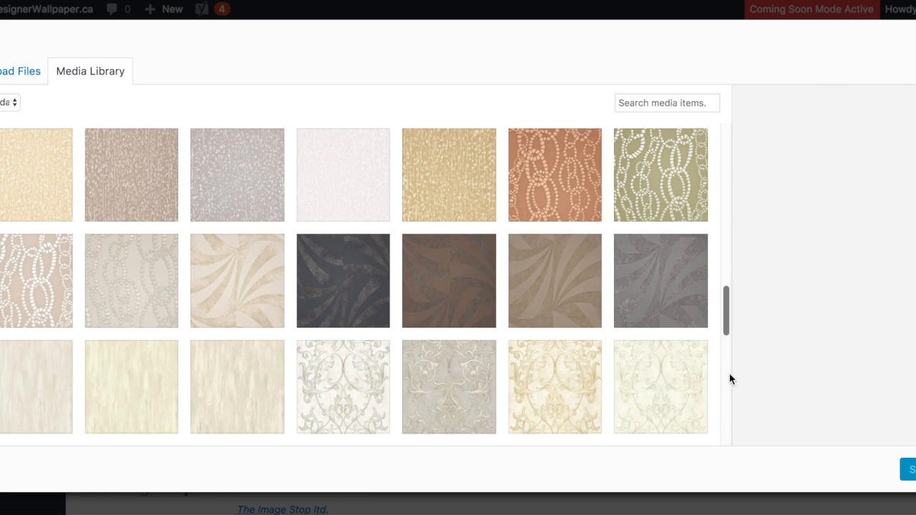
{"action": "left_click_drag", "start_coordinate": [726, 316], "coordinate": [724, 353]}
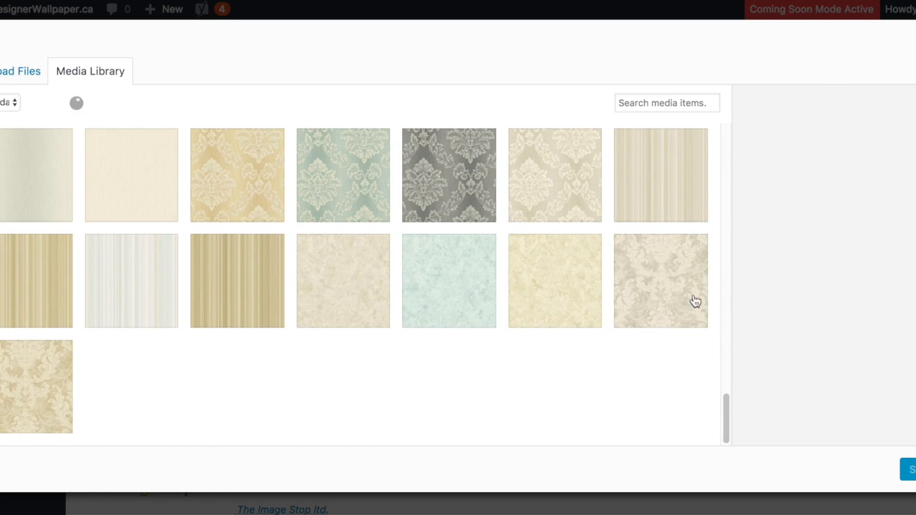
{"action": "scroll", "coordinate": [728, 357], "scroll_direction": "down", "scroll_amount": 5}
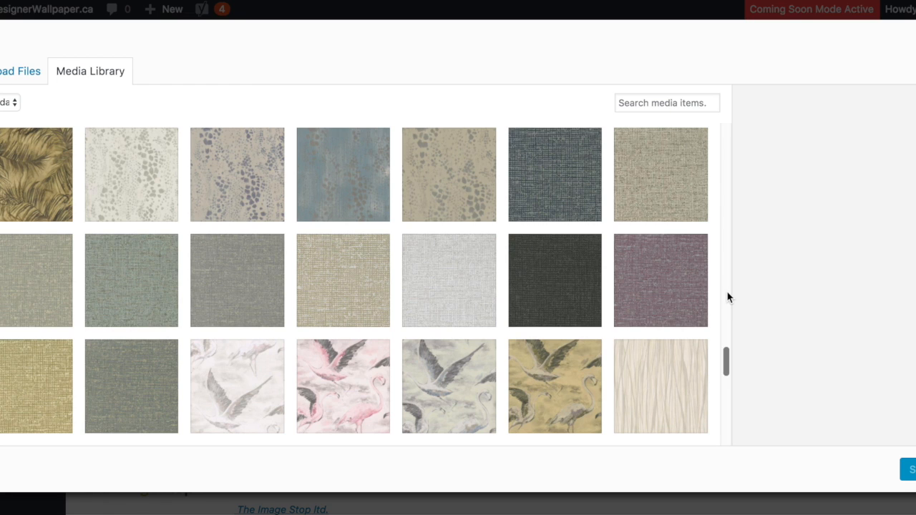
{"action": "left_click_drag", "start_coordinate": [725, 362], "coordinate": [720, 453]}
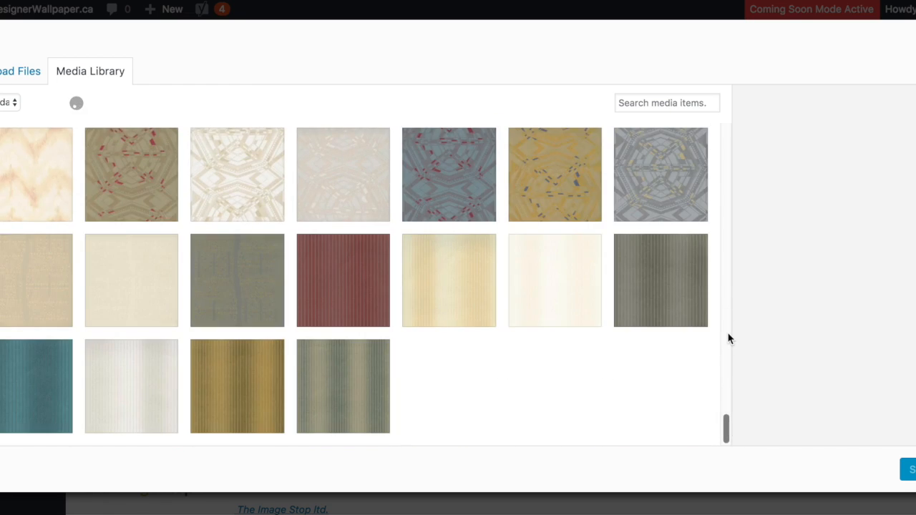
{"action": "scroll", "coordinate": [732, 394], "scroll_direction": "down", "scroll_amount": 5}
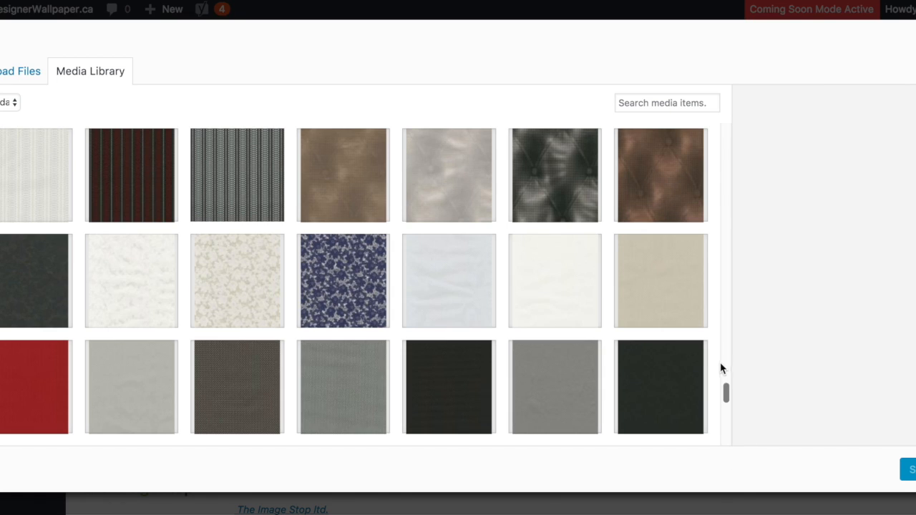
{"action": "left_click_drag", "start_coordinate": [726, 392], "coordinate": [724, 464]}
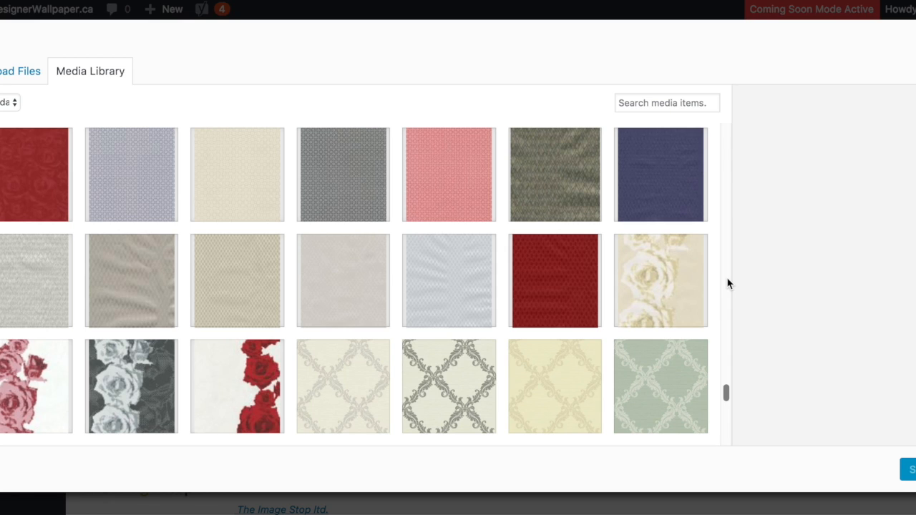
{"action": "left_click_drag", "start_coordinate": [727, 393], "coordinate": [723, 464]}
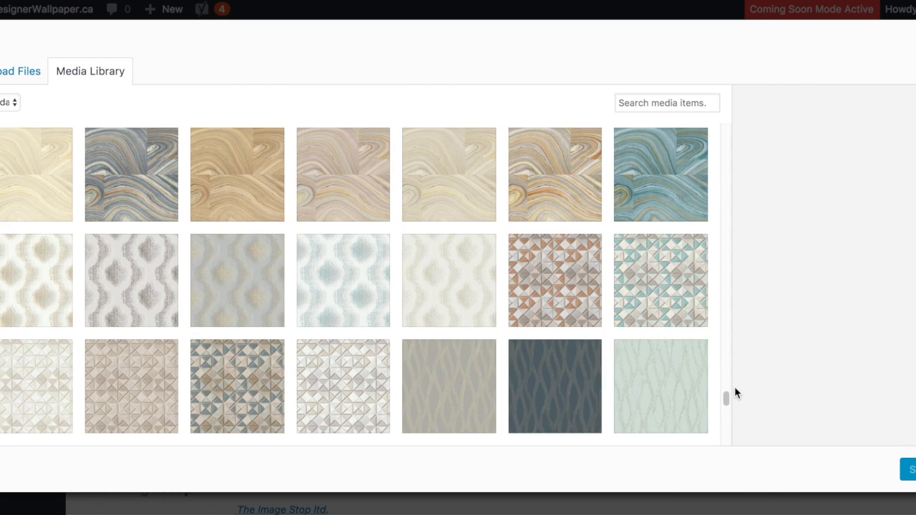
{"action": "left_click_drag", "start_coordinate": [724, 407], "coordinate": [714, 482]}
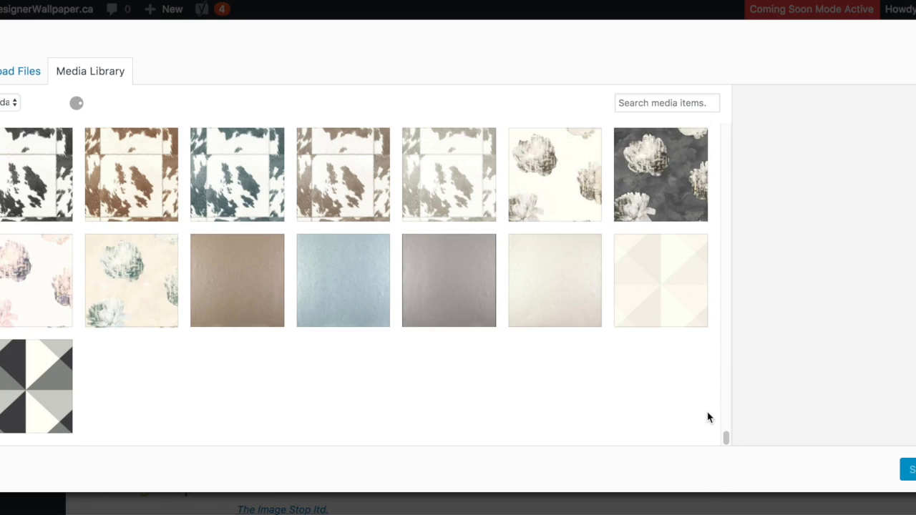
{"action": "left_click_drag", "start_coordinate": [724, 411], "coordinate": [727, 448]}
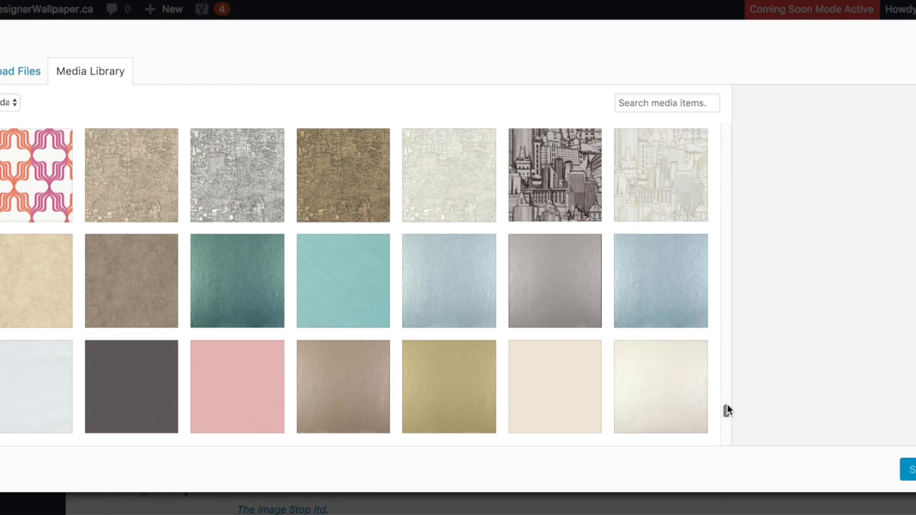
{"action": "left_click_drag", "start_coordinate": [726, 413], "coordinate": [730, 462]}
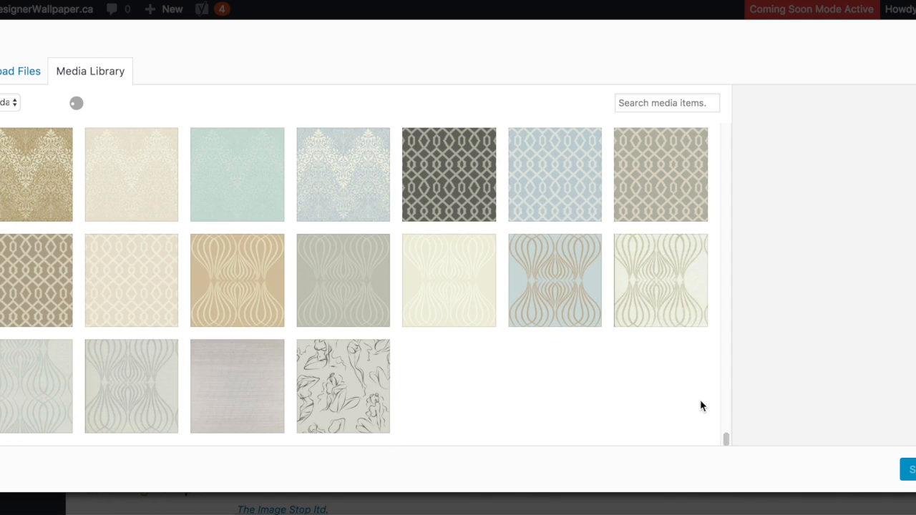
{"action": "left_click_drag", "start_coordinate": [725, 411], "coordinate": [726, 465]}
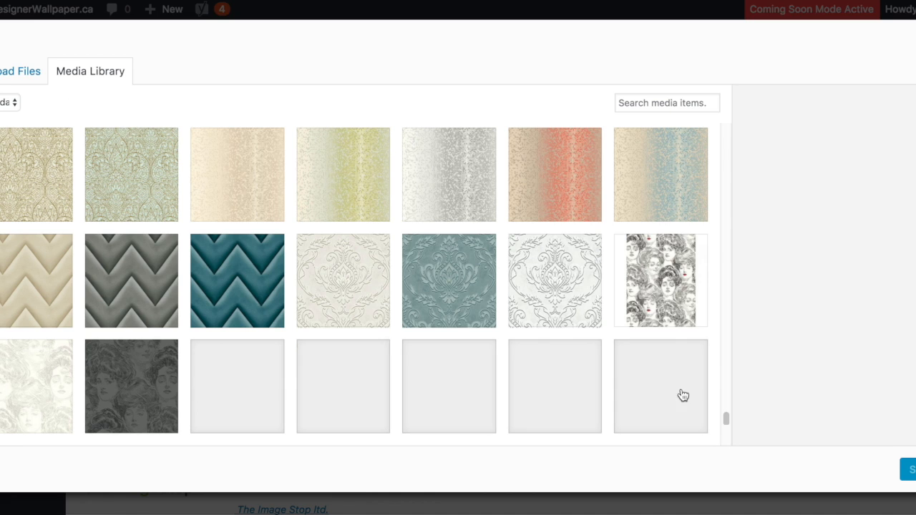
{"action": "left_click_drag", "start_coordinate": [727, 418], "coordinate": [731, 486]}
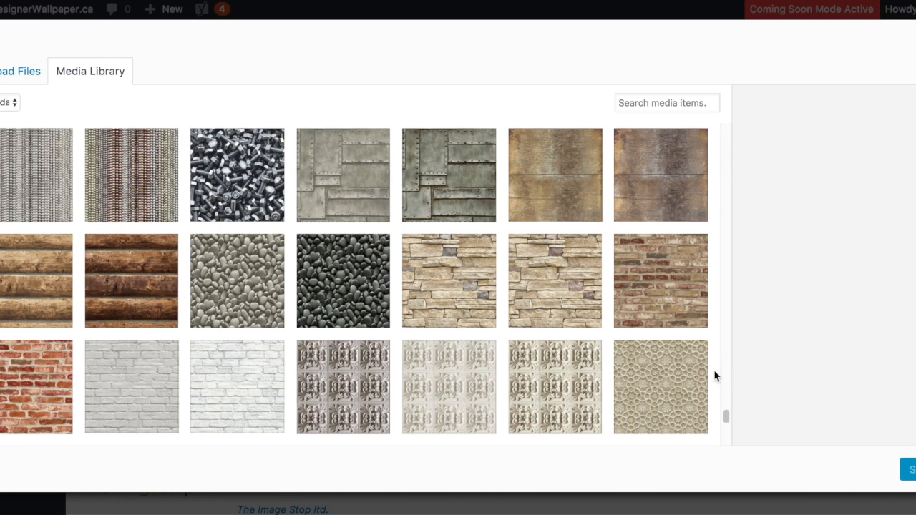
{"action": "left_click_drag", "start_coordinate": [726, 417], "coordinate": [730, 462]}
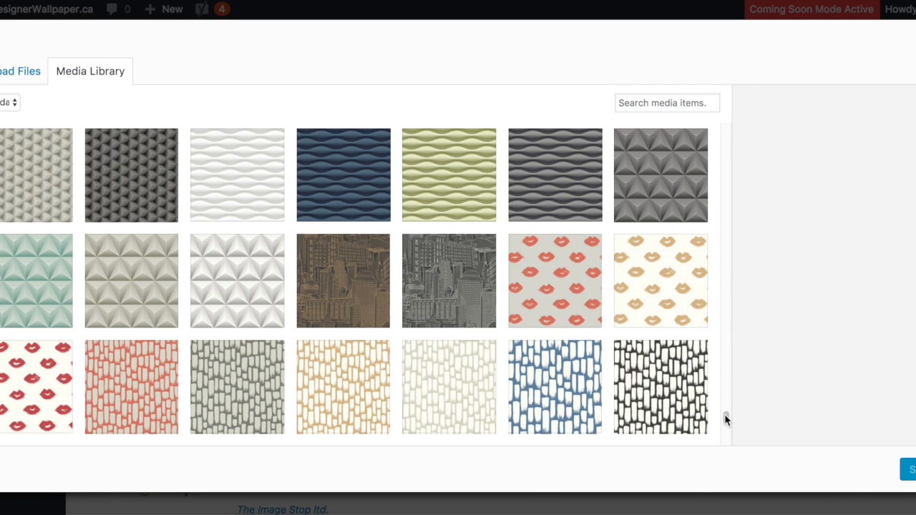
{"action": "left_click_drag", "start_coordinate": [725, 420], "coordinate": [727, 464]}
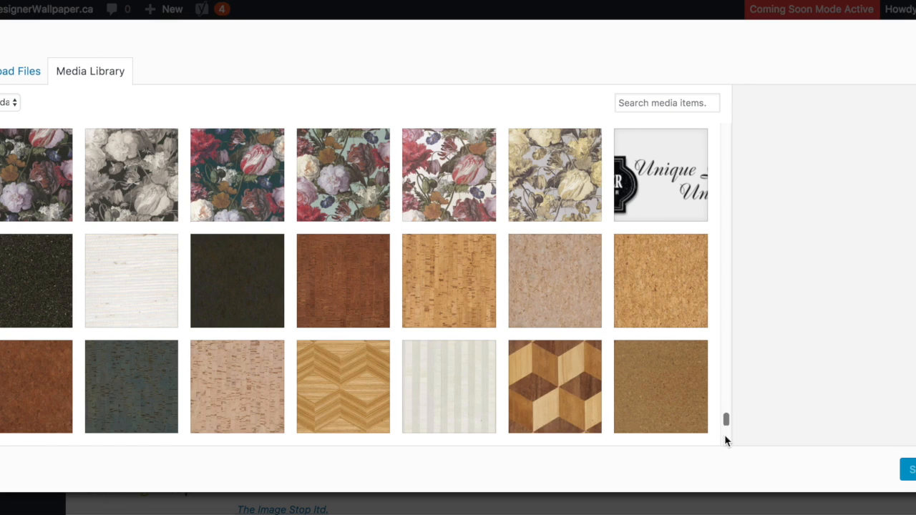
{"action": "left_click_drag", "start_coordinate": [725, 436], "coordinate": [722, 475]}
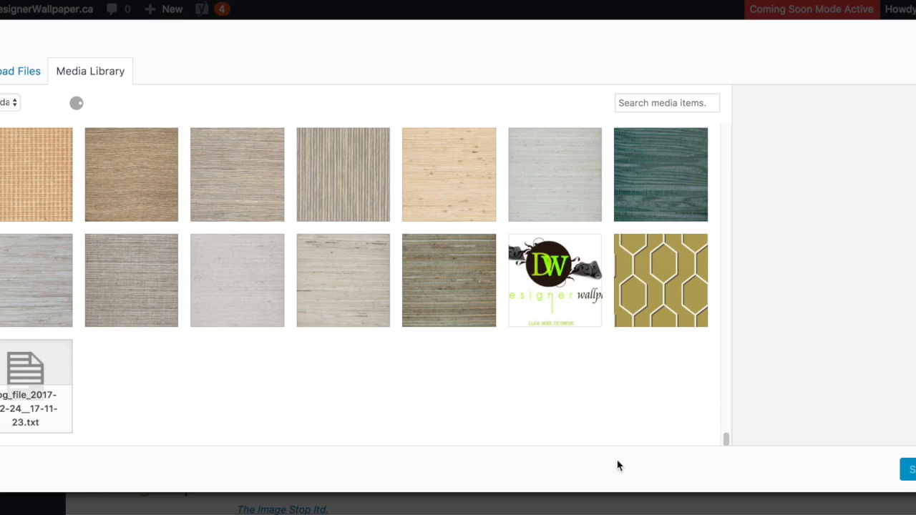
{"action": "scroll", "coordinate": [715, 409], "scroll_direction": "down", "scroll_amount": 10}
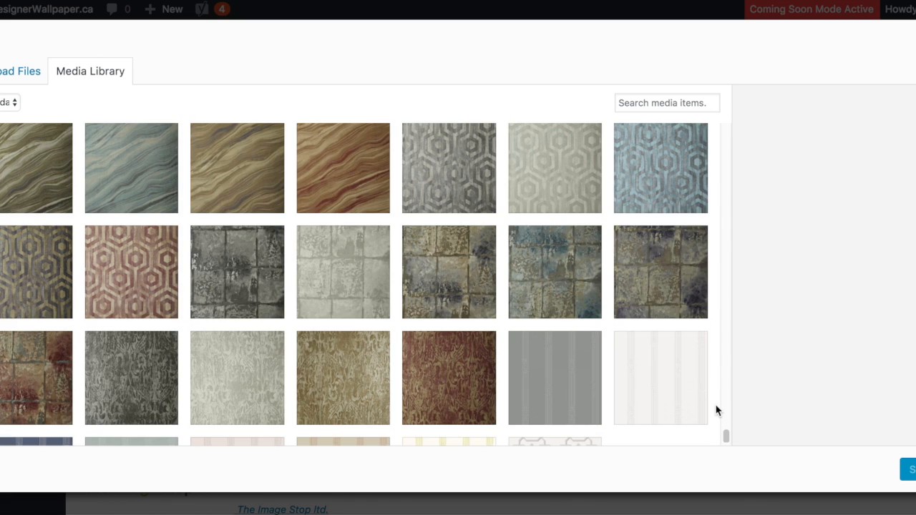
{"action": "scroll", "coordinate": [715, 408], "scroll_direction": "down", "scroll_amount": 3}
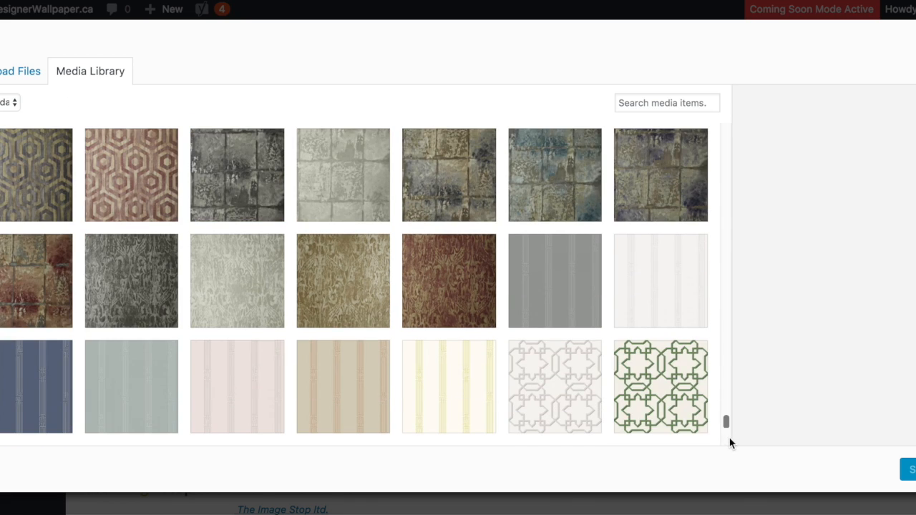
- Find the Designer Wallpaper badge in the media library and set Designer_Wallpaper_favicon.png as the page logo
{"action": "scroll", "coordinate": [730, 441], "scroll_direction": "down", "scroll_amount": 5}
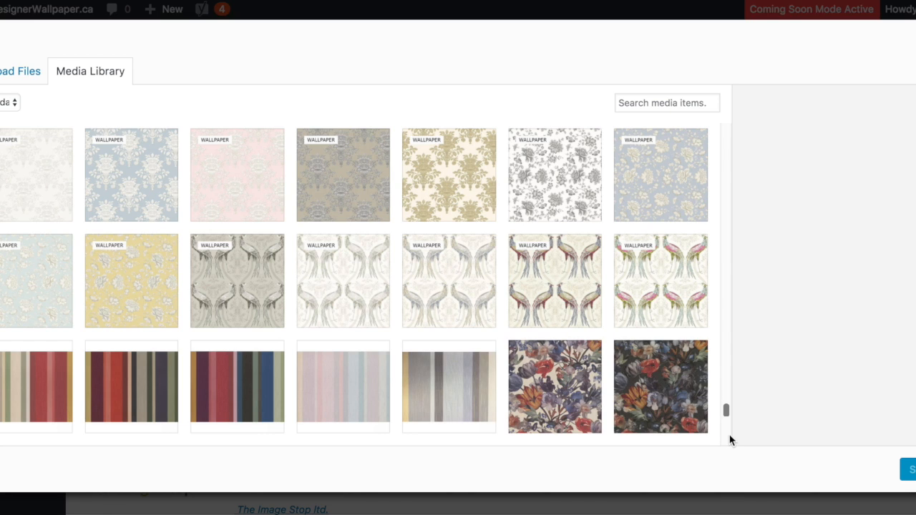
{"action": "left_click_drag", "start_coordinate": [724, 411], "coordinate": [719, 478]}
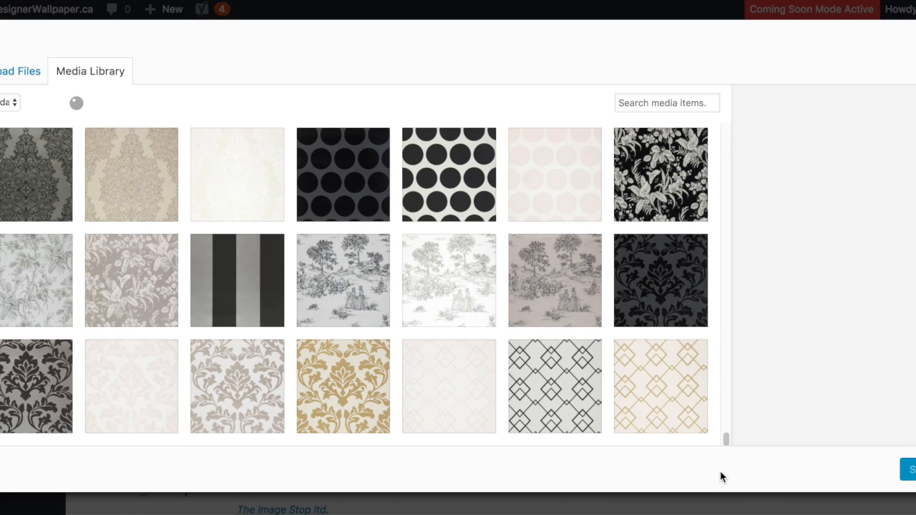
{"action": "left_click_drag", "start_coordinate": [727, 435], "coordinate": [720, 478]}
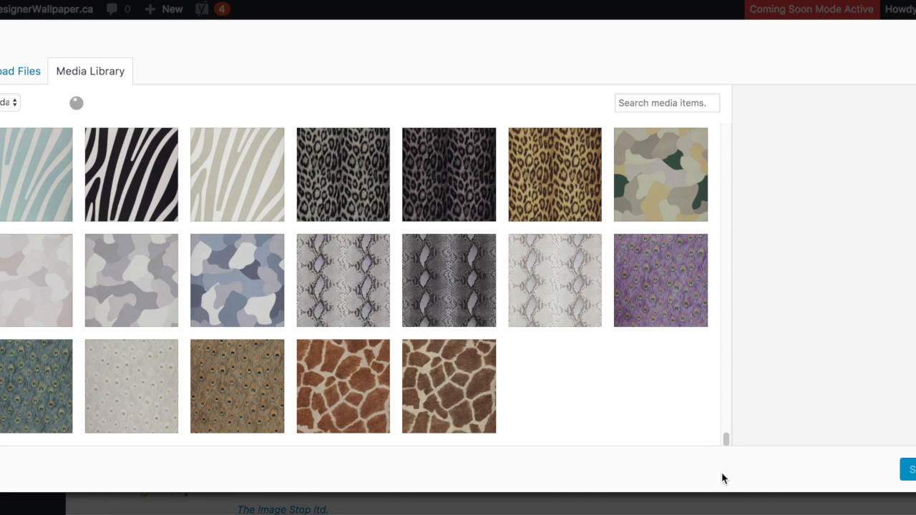
{"action": "left_click_drag", "start_coordinate": [726, 429], "coordinate": [723, 467]}
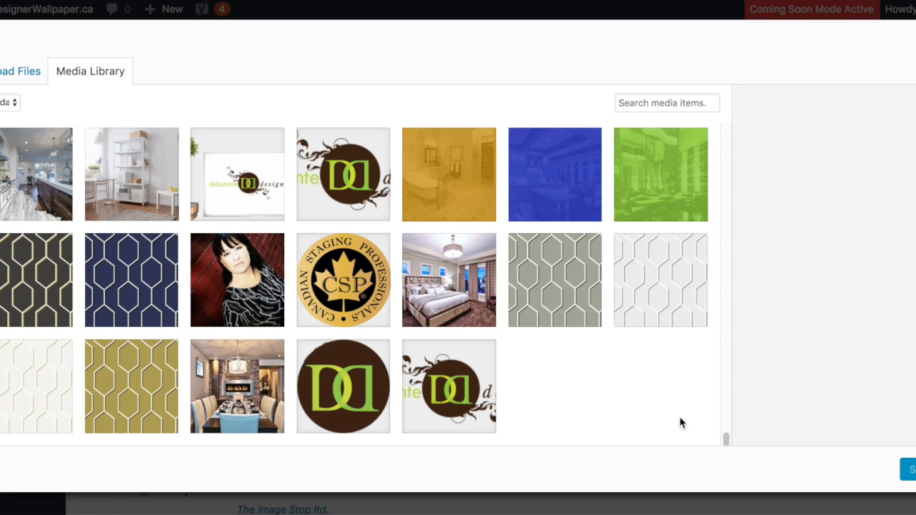
{"action": "scroll", "coordinate": [727, 438], "scroll_direction": "up", "scroll_amount": 2}
{"action": "left_click_drag", "start_coordinate": [727, 438], "coordinate": [724, 396]}
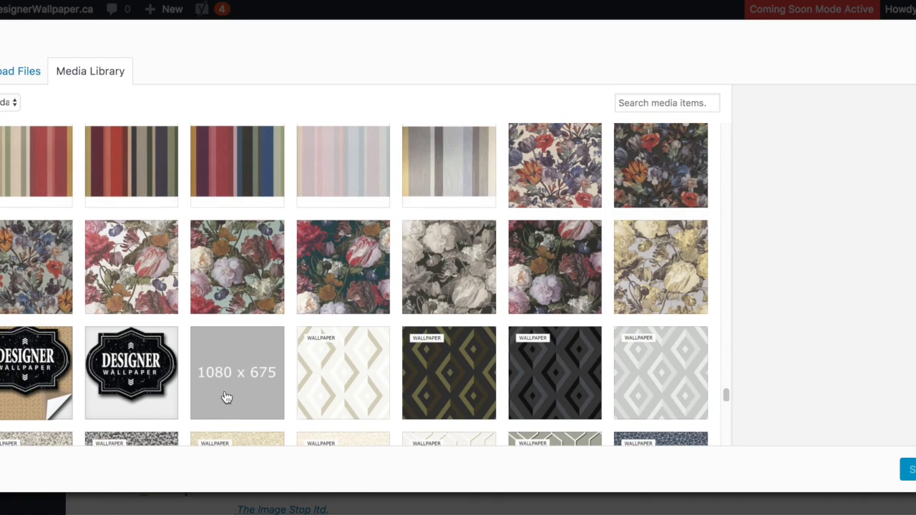
{"action": "left_click", "coordinate": [169, 369]}
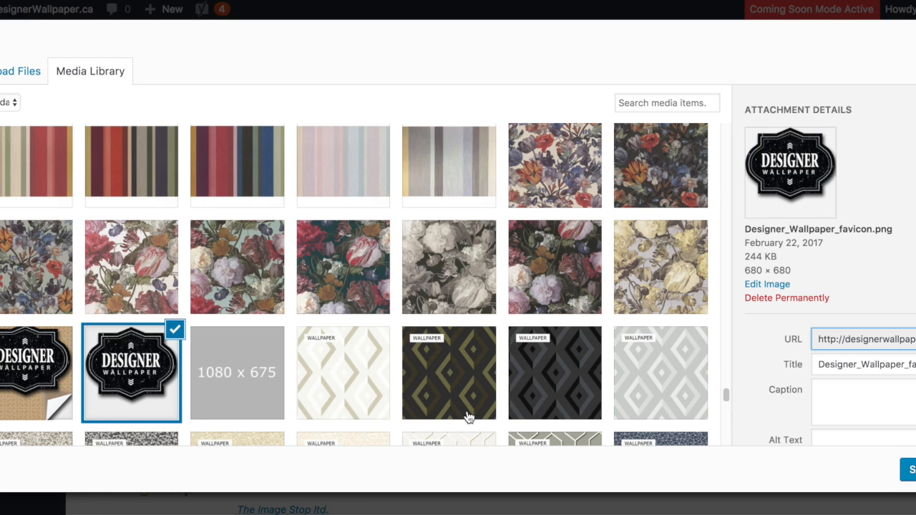
{"action": "left_click", "coordinate": [908, 469]}
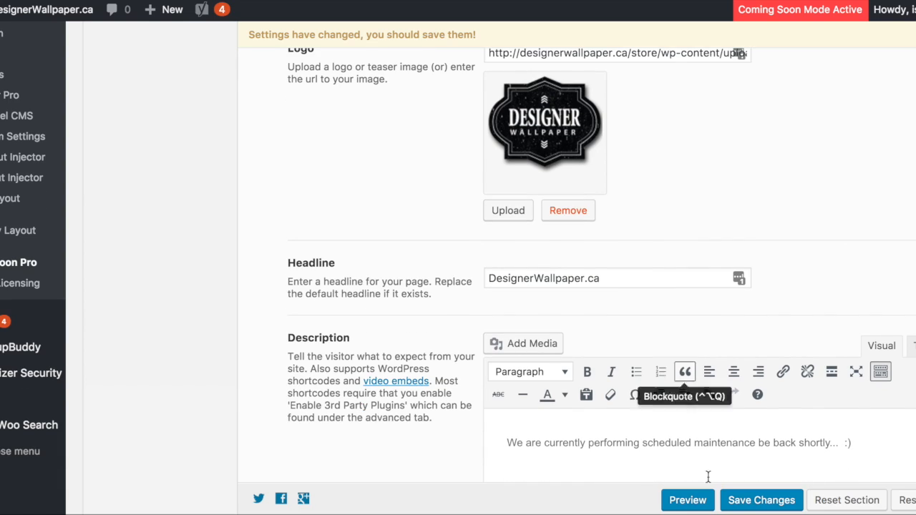
- Save the changed maintenance page settings
{"action": "scroll", "coordinate": [762, 503], "scroll_direction": "up", "scroll_amount": 4}
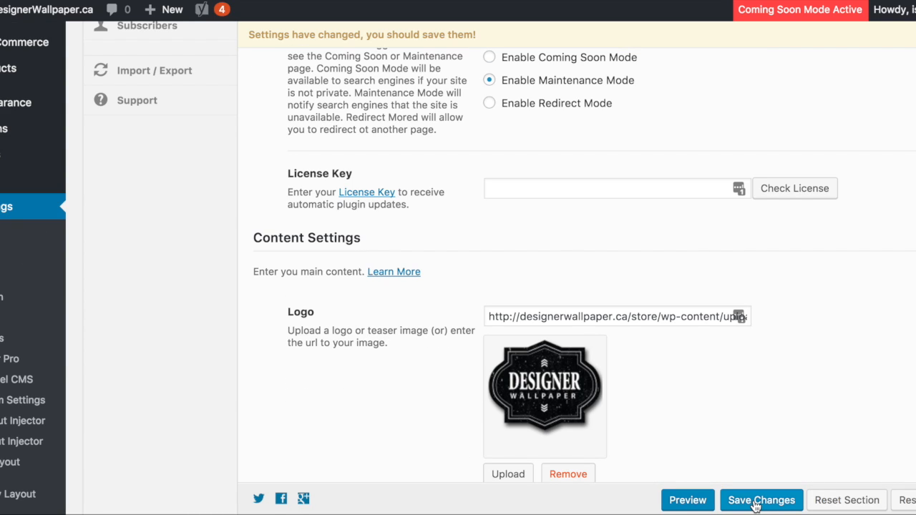
{"action": "scroll", "coordinate": [756, 436], "scroll_direction": "down", "scroll_amount": 2}
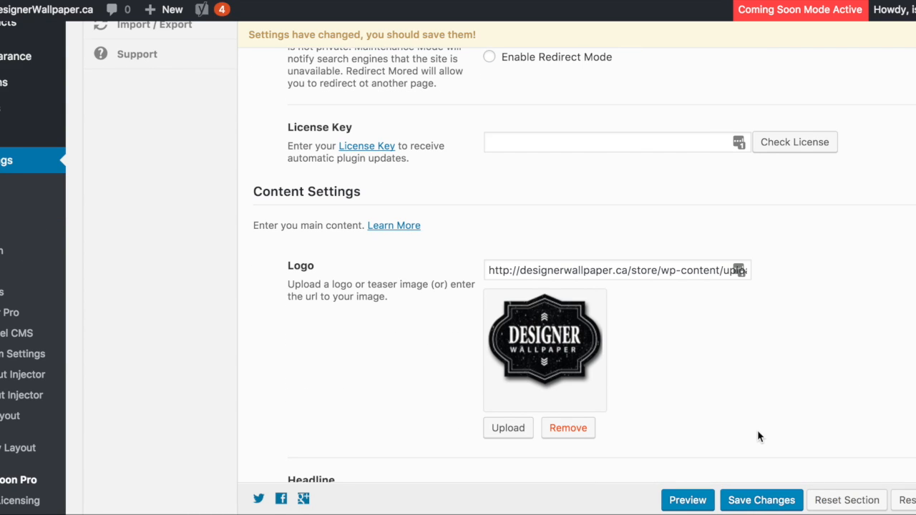
{"action": "left_click", "coordinate": [758, 501]}
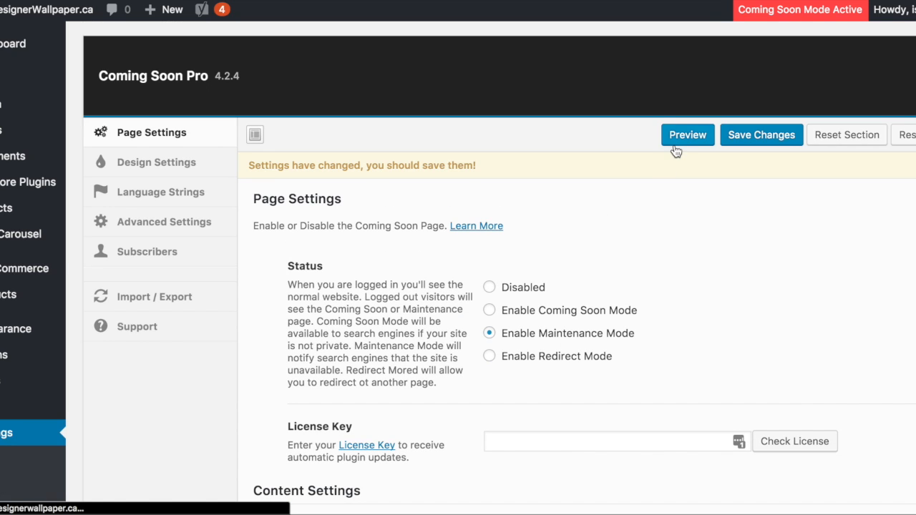
- Open the maintenance page as visitors see it and check its logo, headline and description
{"action": "left_click", "coordinate": [674, 143]}
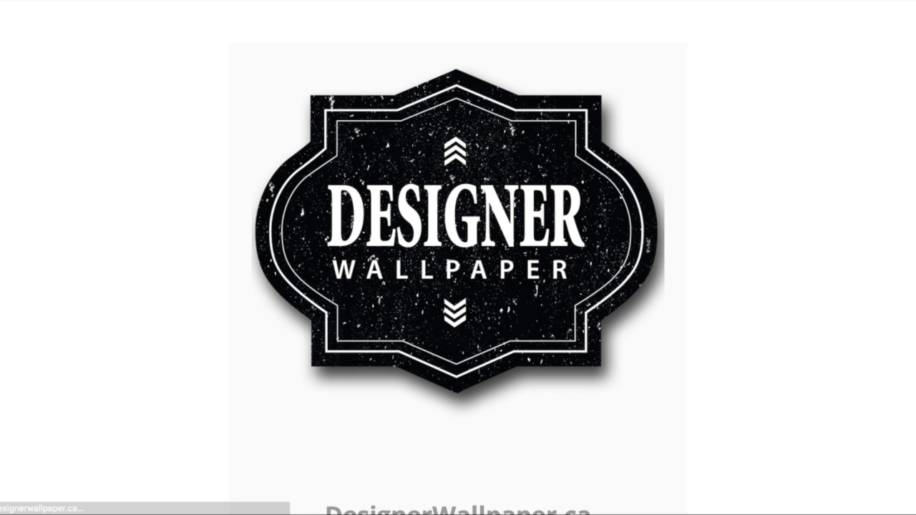
{"action": "scroll", "coordinate": [751, 167], "scroll_direction": "down", "scroll_amount": 3}
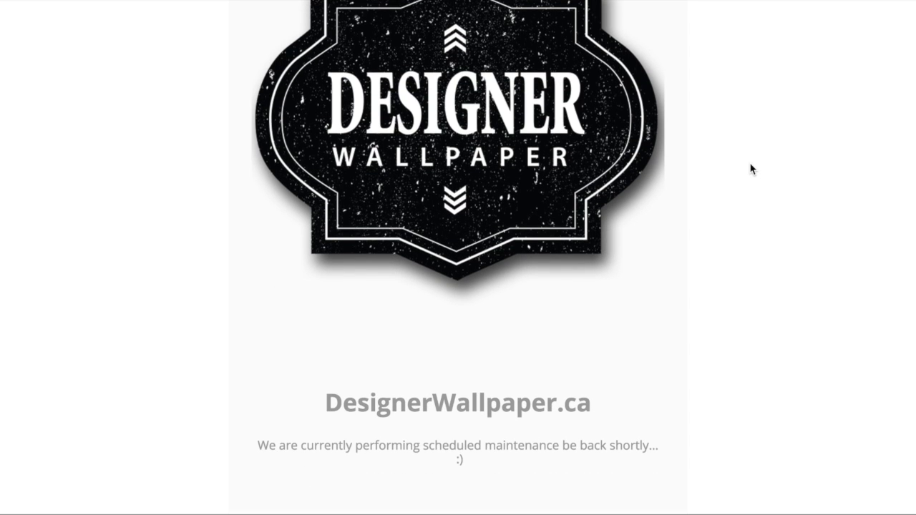
{"action": "scroll", "coordinate": [751, 168], "scroll_direction": "down", "scroll_amount": 1}
{"action": "scroll", "coordinate": [752, 168], "scroll_direction": "up", "scroll_amount": 3}
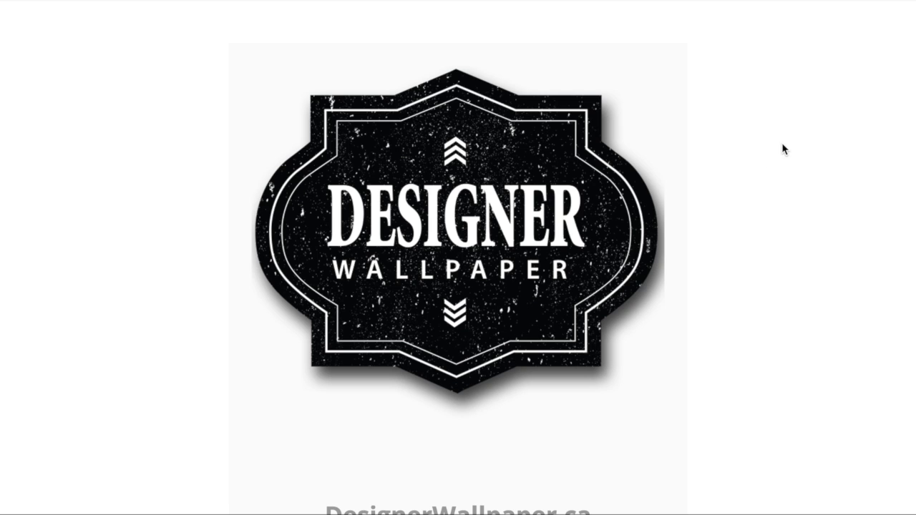
{"action": "scroll", "coordinate": [794, 380], "scroll_direction": "down", "scroll_amount": 1}
{"action": "scroll", "coordinate": [795, 380], "scroll_direction": "up", "scroll_amount": 1}
{"action": "scroll", "coordinate": [777, 287], "scroll_direction": "down", "scroll_amount": 1}
{"action": "scroll", "coordinate": [777, 287], "scroll_direction": "up", "scroll_amount": 1}
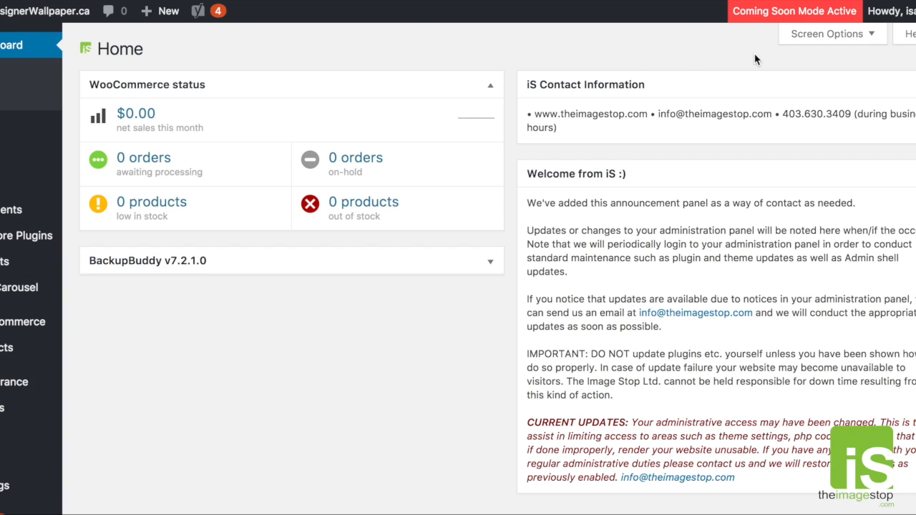
- Show and hide the At a Glance dashboard box, and hide and restore the WooCommerce status box through Screen Options
{"action": "left_click", "coordinate": [853, 42]}
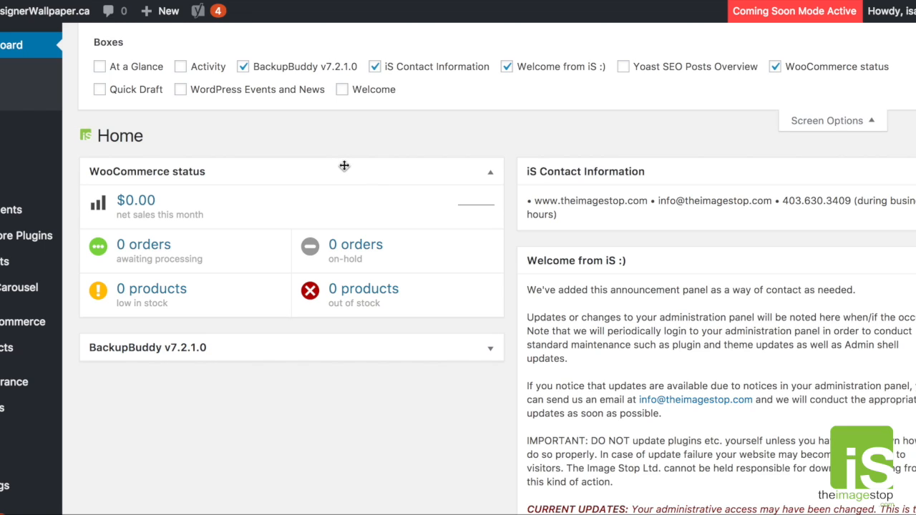
{"action": "left_click", "coordinate": [99, 68]}
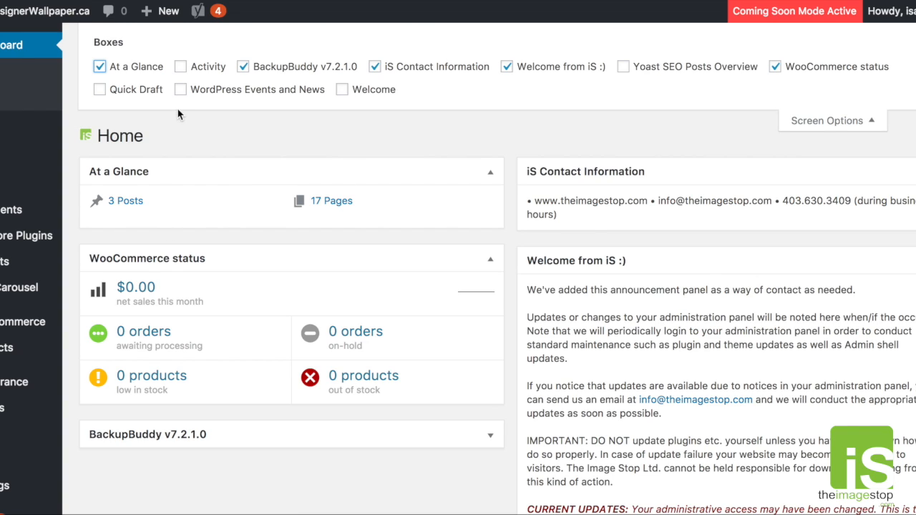
{"action": "left_click", "coordinate": [99, 68]}
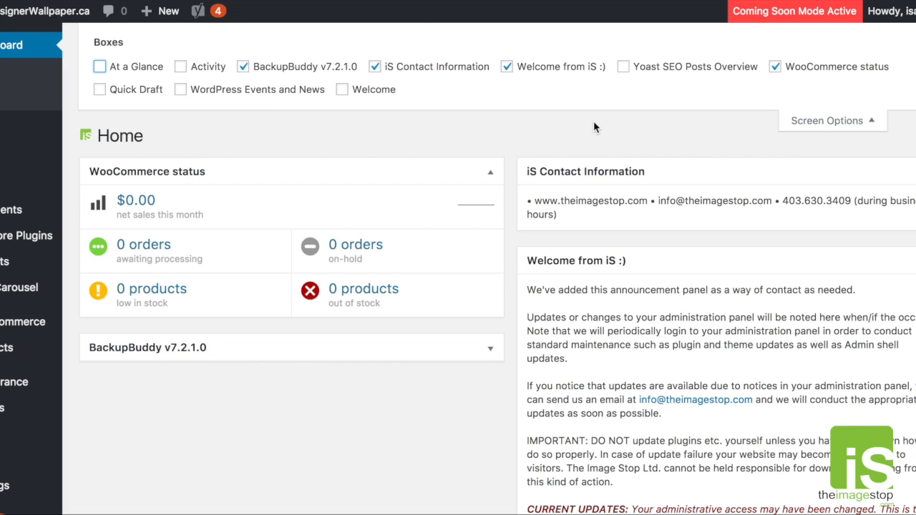
{"action": "left_click", "coordinate": [775, 68]}
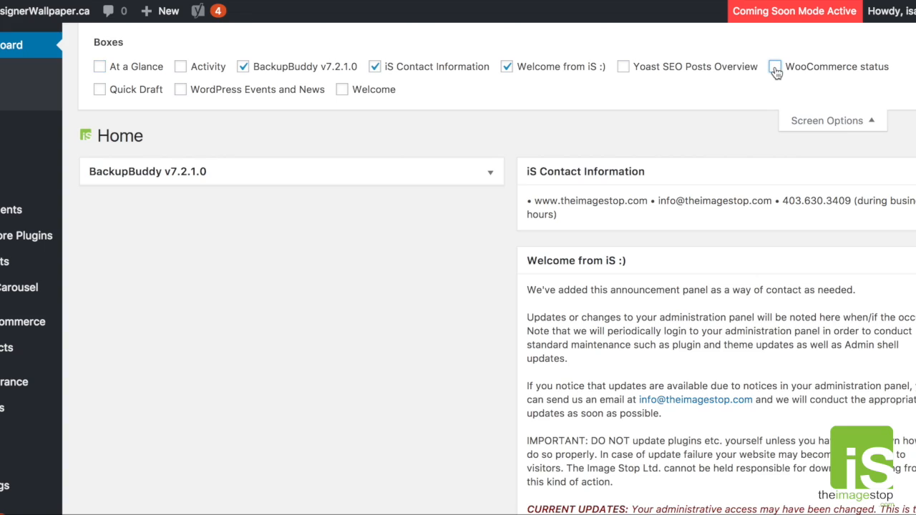
{"action": "left_click", "coordinate": [775, 67]}
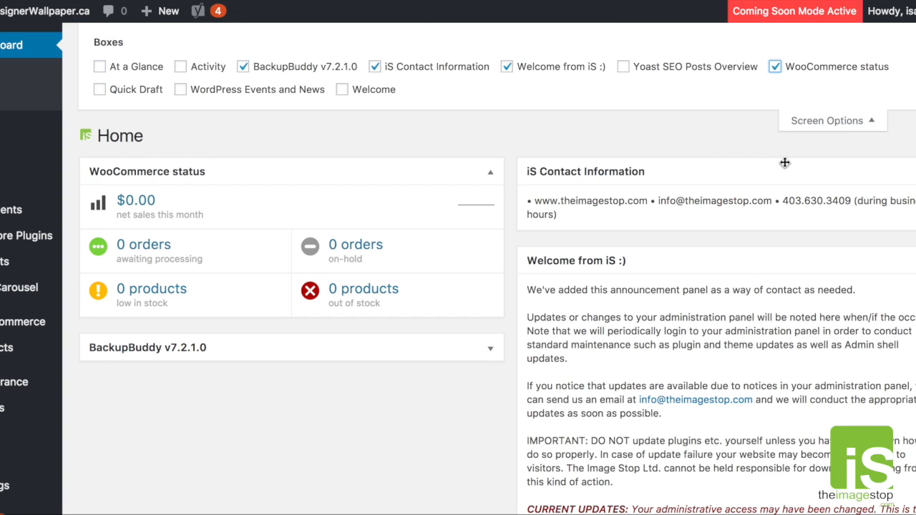
{"action": "left_click", "coordinate": [809, 126]}
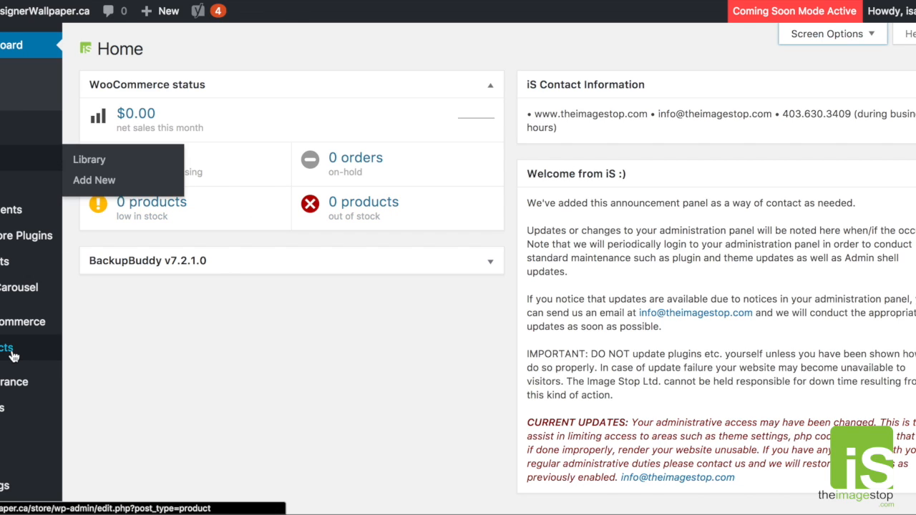
- Open the list of all store products and go to its last page
{"action": "mouse_move", "coordinate": [20, 356]}
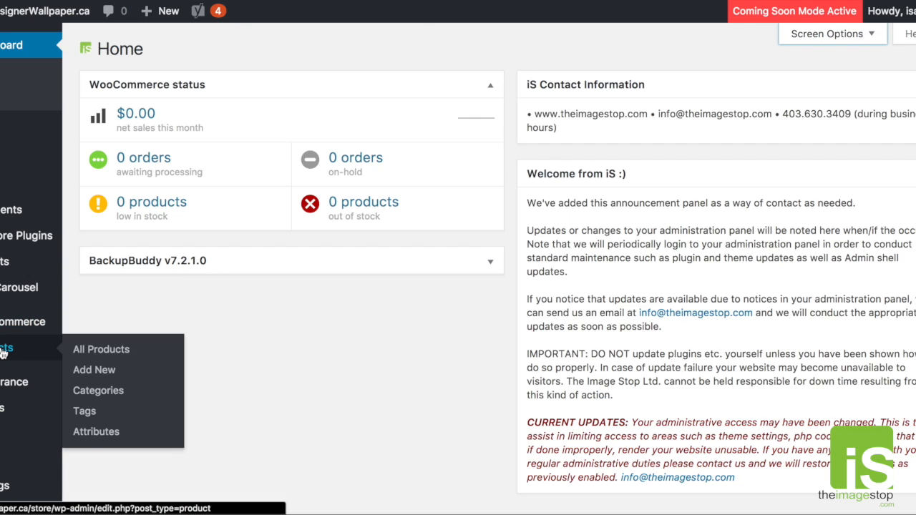
{"action": "left_click", "coordinate": [97, 355]}
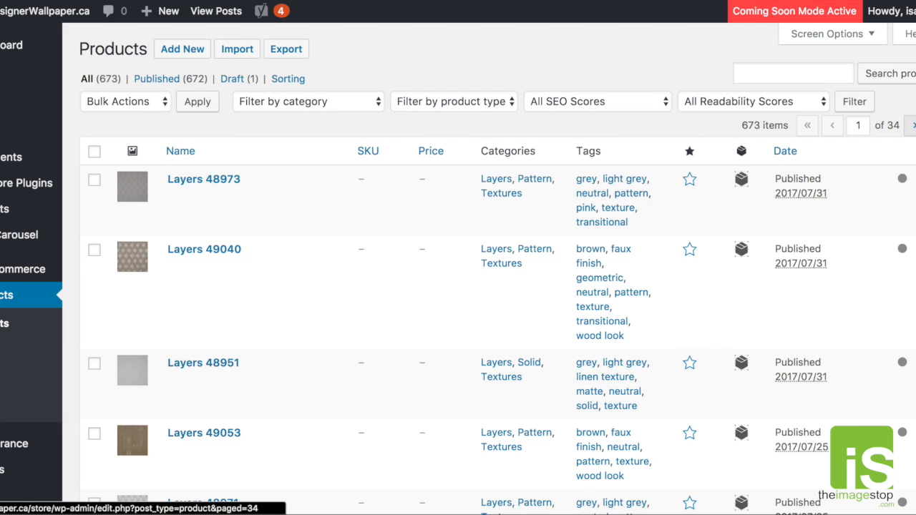
{"action": "left_click", "coordinate": [913, 125]}
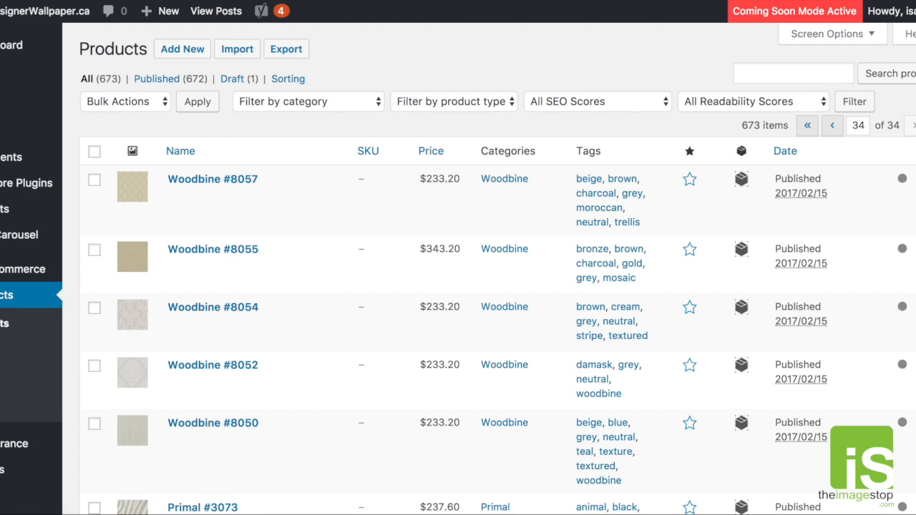
- Open the Arris #7007 product for editing and open its store page in a new tab
{"action": "scroll", "coordinate": [711, 307], "scroll_direction": "down", "scroll_amount": 3}
{"action": "scroll", "coordinate": [711, 287], "scroll_direction": "up", "scroll_amount": 3}
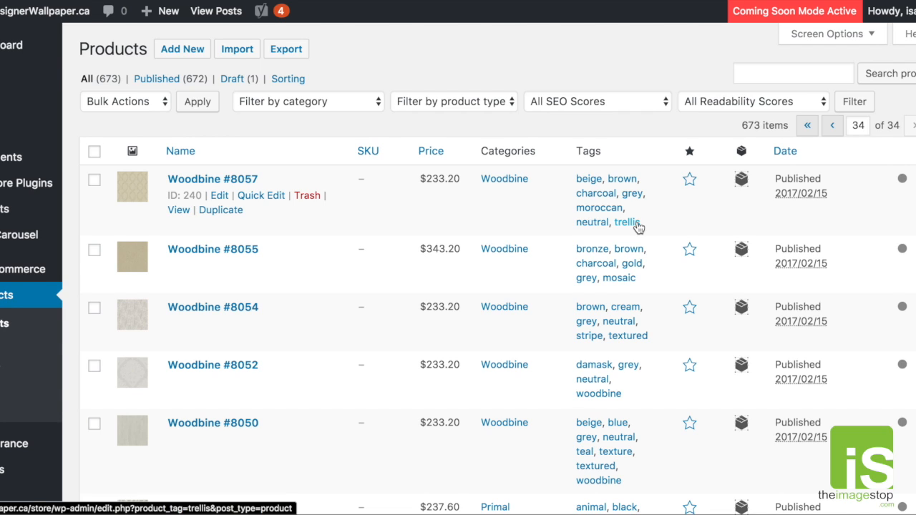
{"action": "scroll", "coordinate": [638, 227], "scroll_direction": "down", "scroll_amount": 15}
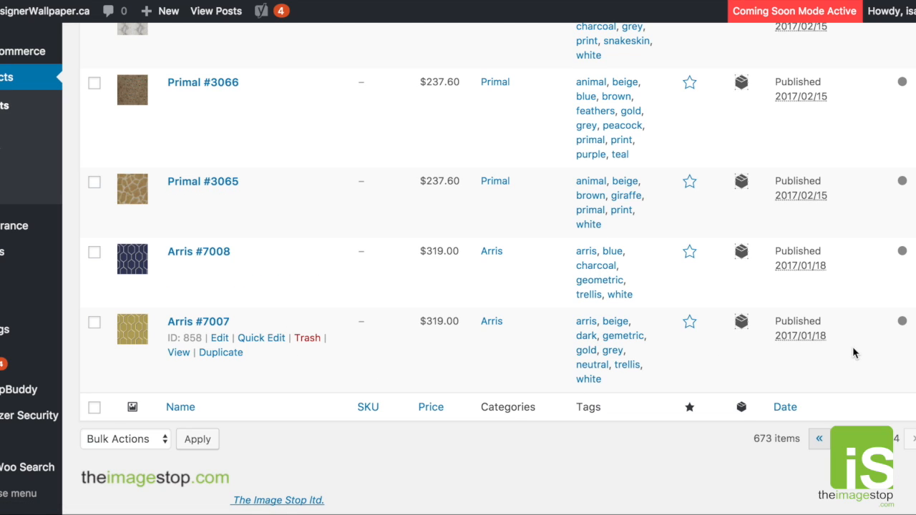
{"action": "left_click", "coordinate": [220, 340]}
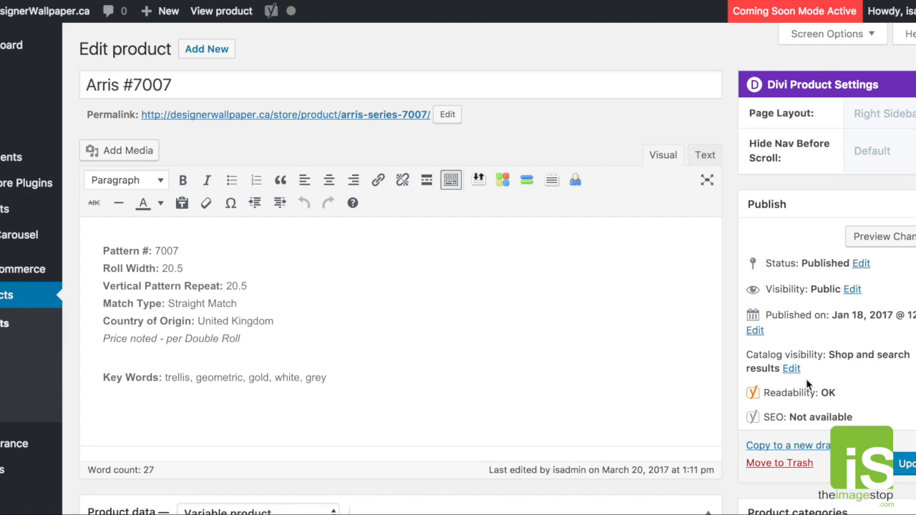
{"action": "right_click", "coordinate": [233, 16]}
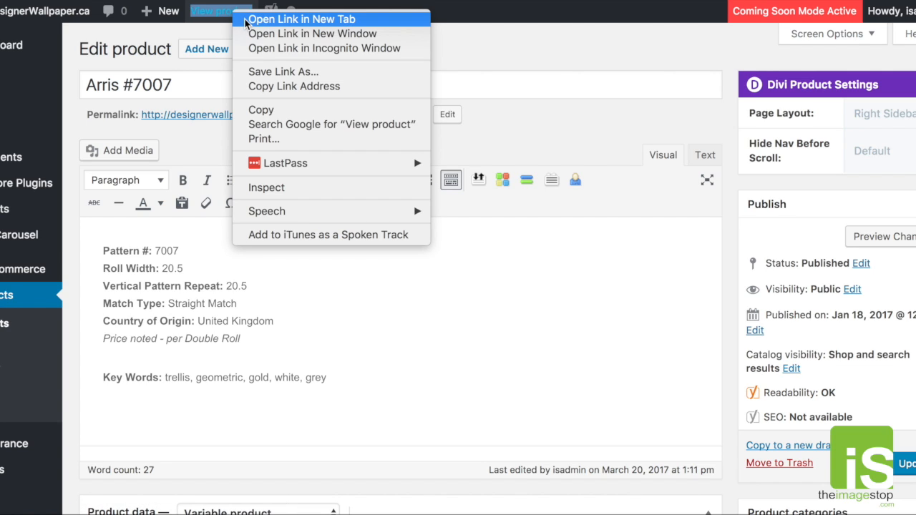
{"action": "left_click", "coordinate": [250, 17]}
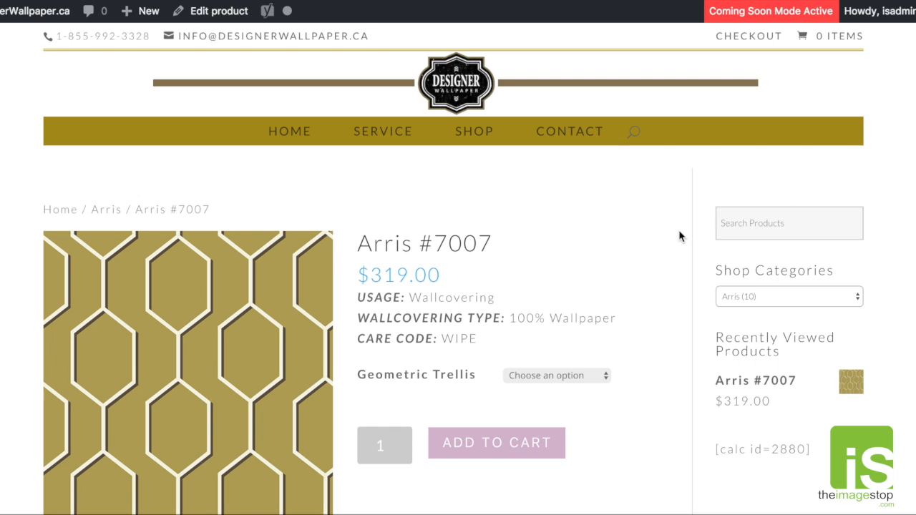
- Examine the product title and price on the Arris #7007 store page
{"action": "scroll", "coordinate": [670, 243], "scroll_direction": "down", "scroll_amount": 3}
{"action": "scroll", "coordinate": [562, 229], "scroll_direction": "up", "scroll_amount": 3}
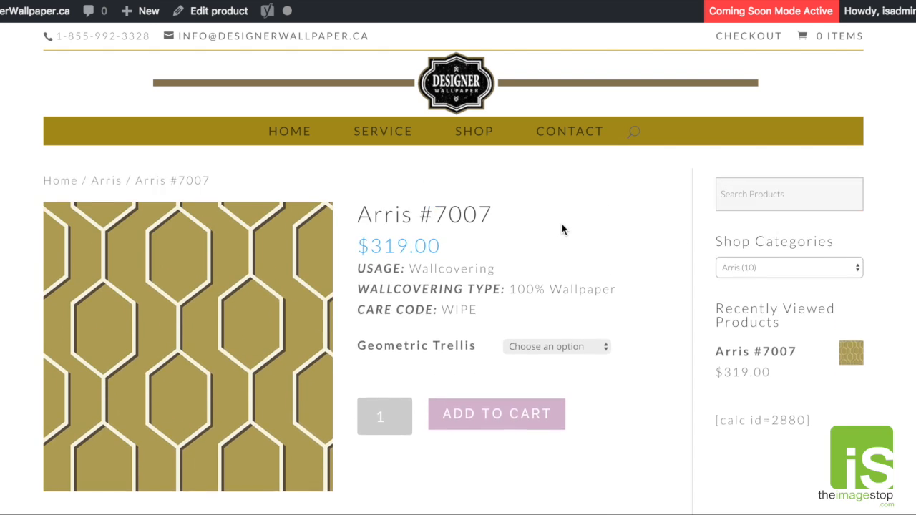
{"action": "left_click_drag", "start_coordinate": [494, 244], "coordinate": [358, 245]}
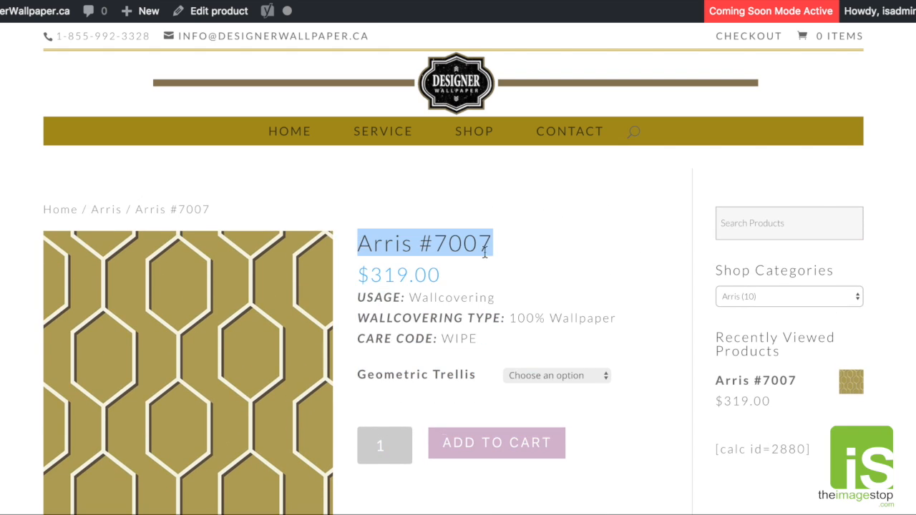
{"action": "left_click_drag", "start_coordinate": [503, 244], "coordinate": [357, 239]}
{"action": "left_click_drag", "start_coordinate": [368, 276], "coordinate": [441, 278]}
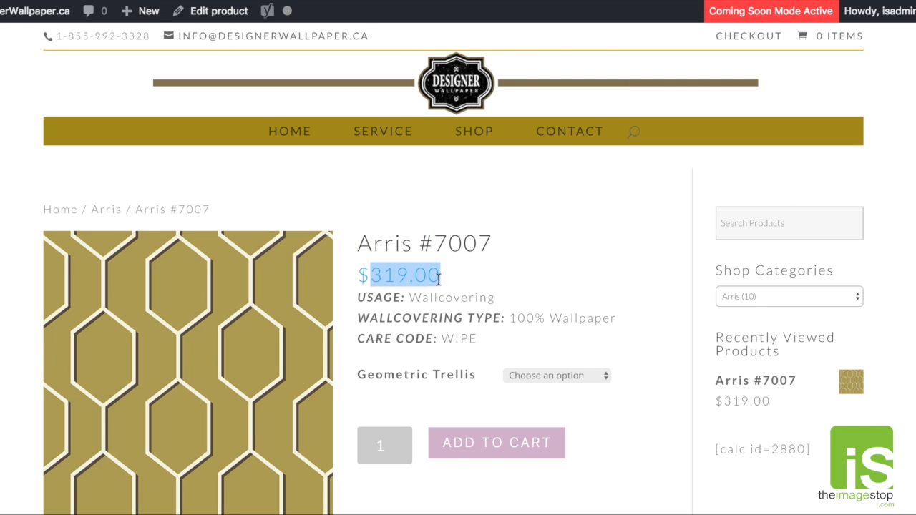
{"action": "left_click", "coordinate": [476, 281]}
{"action": "left_click_drag", "start_coordinate": [360, 275], "coordinate": [438, 275]}
{"action": "left_click", "coordinate": [456, 278]}
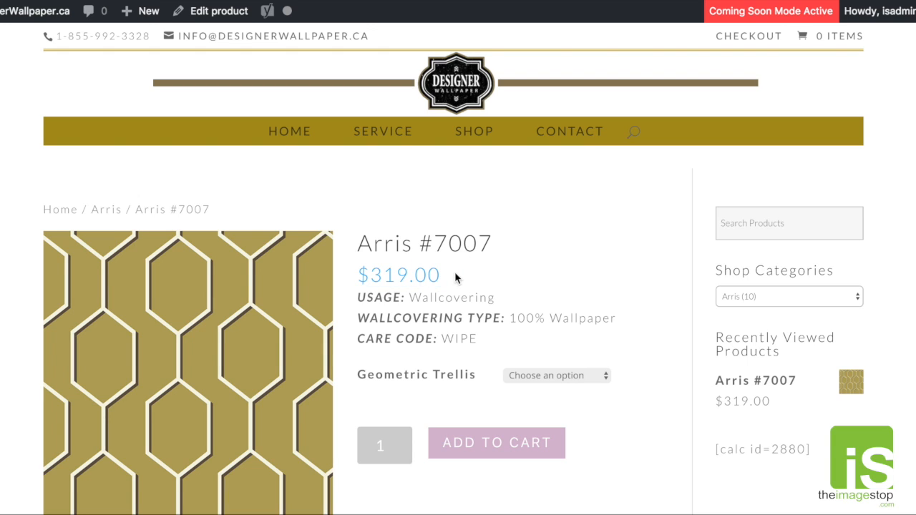
- Examine the wallcovering type and care code in the Arris #7007 description
{"action": "scroll", "coordinate": [456, 277], "scroll_direction": "down", "scroll_amount": 2}
{"action": "left_click_drag", "start_coordinate": [509, 256], "coordinate": [578, 257]}
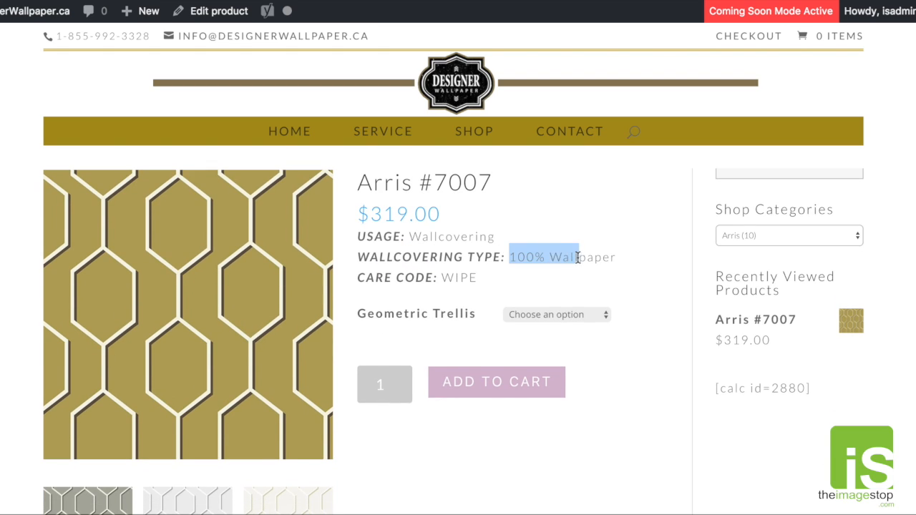
{"action": "left_click_drag", "start_coordinate": [392, 276], "coordinate": [482, 286]}
{"action": "scroll", "coordinate": [479, 286], "scroll_direction": "down", "scroll_amount": 2}
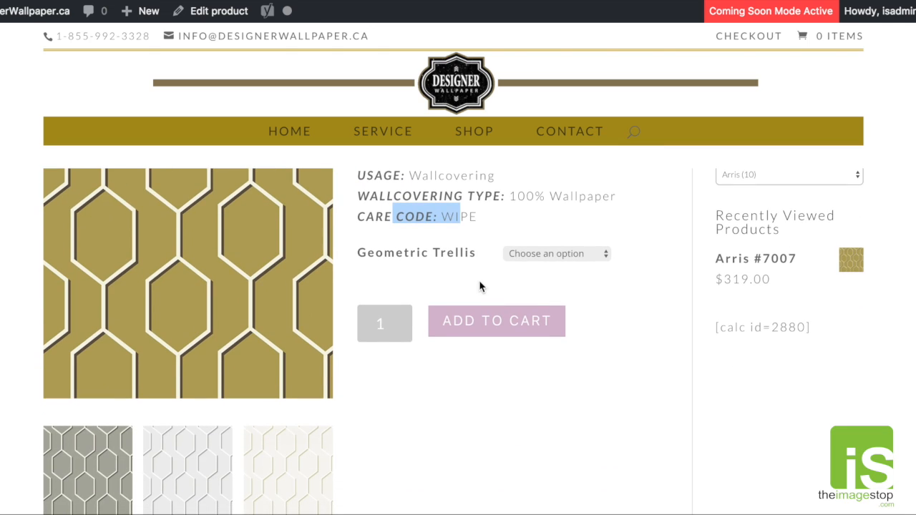
- Examine the Geometric Trellis colour options and the add-to-cart area on the Arris #7007 store page
{"action": "scroll", "coordinate": [479, 280], "scroll_direction": "up", "scroll_amount": 4}
{"action": "scroll", "coordinate": [478, 277], "scroll_direction": "down", "scroll_amount": 4}
{"action": "left_click", "coordinate": [506, 256]}
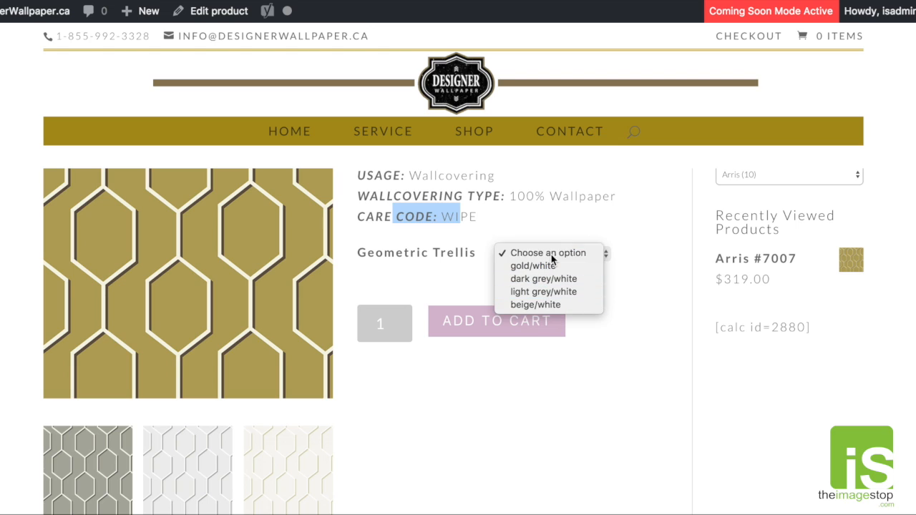
{"action": "left_click", "coordinate": [529, 253]}
{"action": "scroll", "coordinate": [586, 289], "scroll_direction": "down", "scroll_amount": 4}
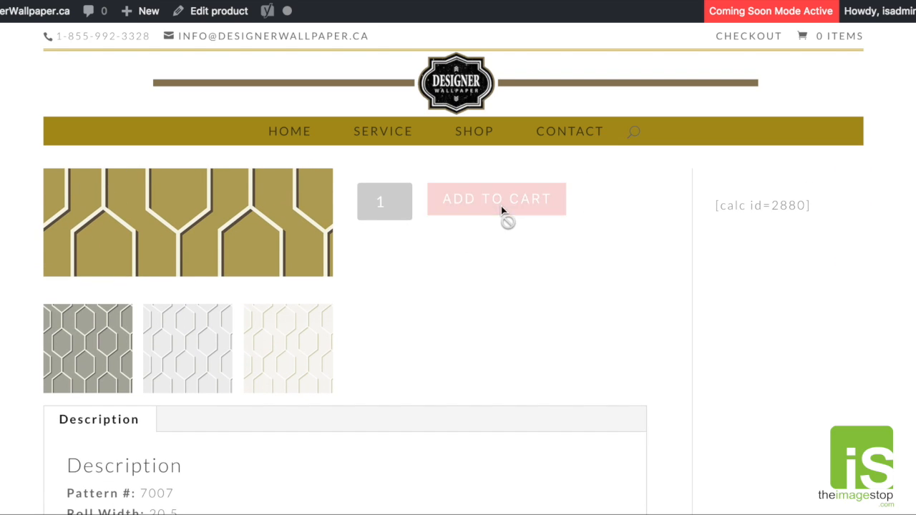
{"action": "scroll", "coordinate": [406, 237], "scroll_direction": "up", "scroll_amount": 4}
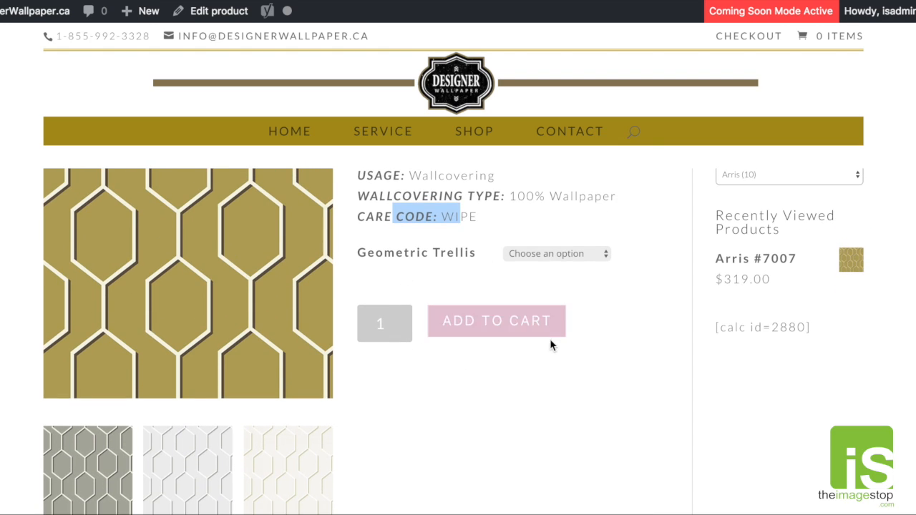
{"action": "left_click", "coordinate": [607, 360]}
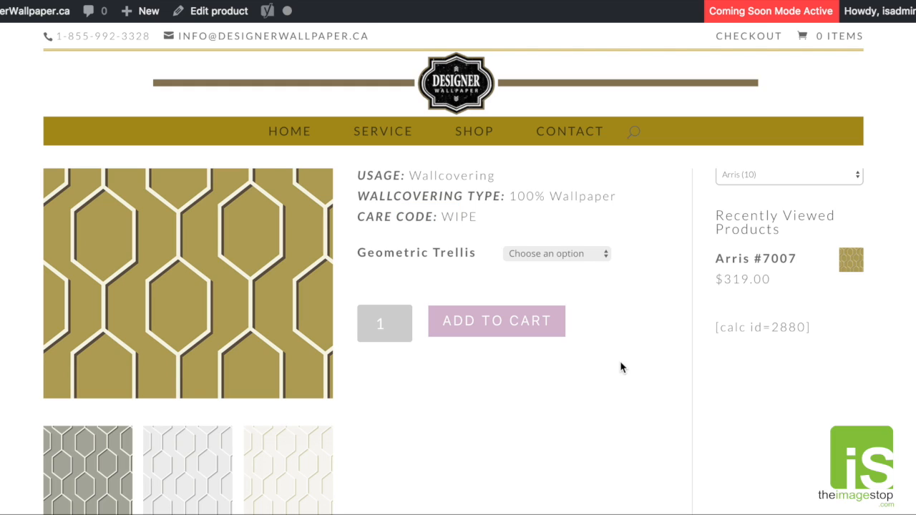
- Compare the colour thumbnails with the Geometric Trellis options and preview the third thumbnail as the main product image
{"action": "scroll", "coordinate": [616, 365], "scroll_direction": "down", "scroll_amount": 8}
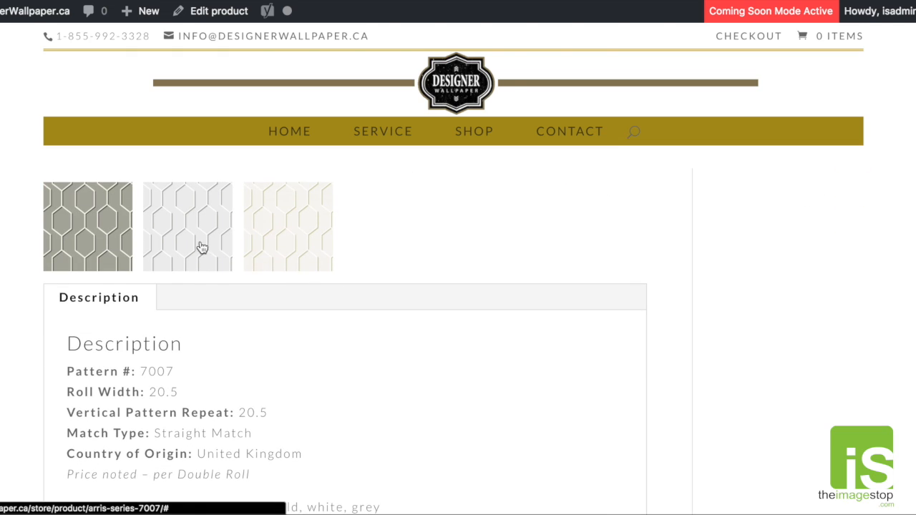
{"action": "scroll", "coordinate": [403, 249], "scroll_direction": "up", "scroll_amount": 8}
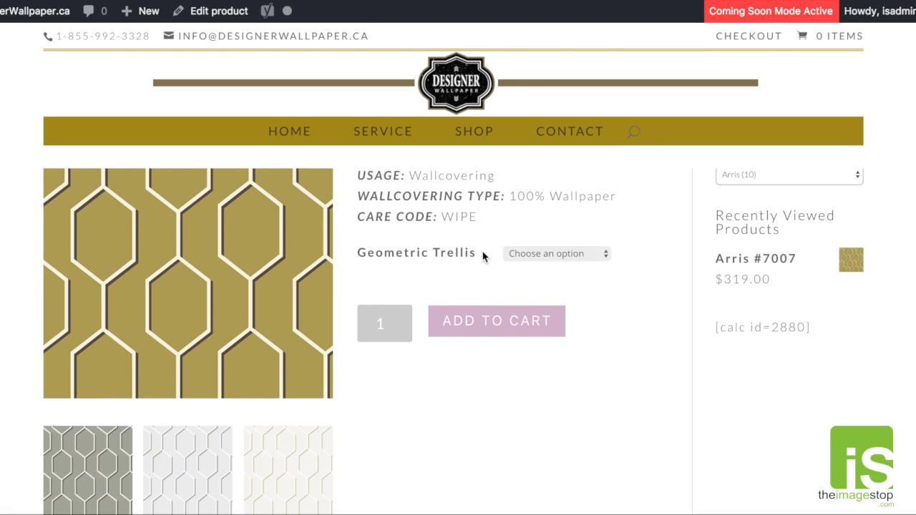
{"action": "left_click", "coordinate": [501, 254]}
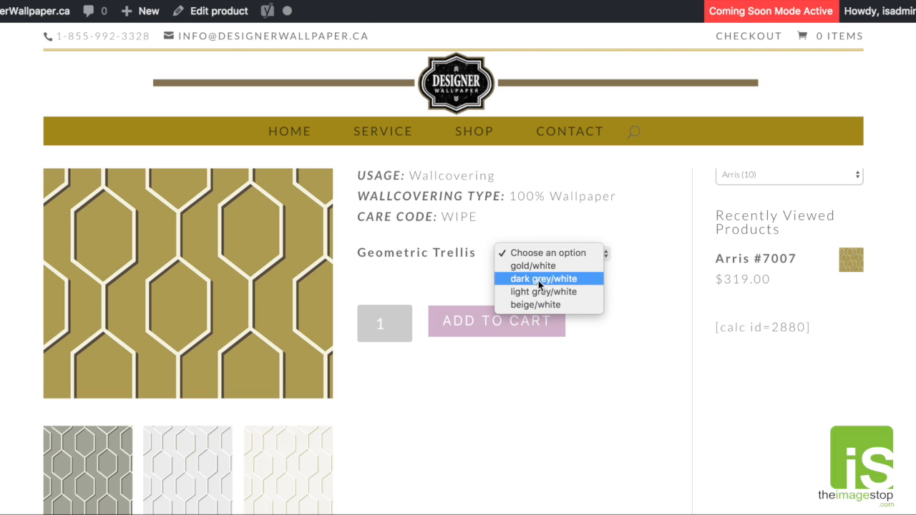
{"action": "left_click", "coordinate": [525, 347]}
{"action": "left_click", "coordinate": [294, 464]}
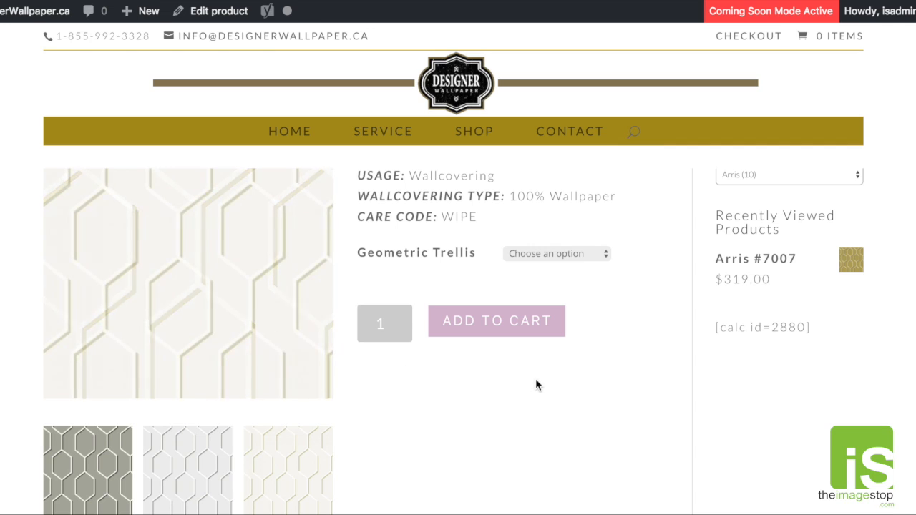
- Examine the description section below the product images, including the vertical pattern repeat and key words
{"action": "scroll", "coordinate": [561, 375], "scroll_direction": "down", "scroll_amount": 5}
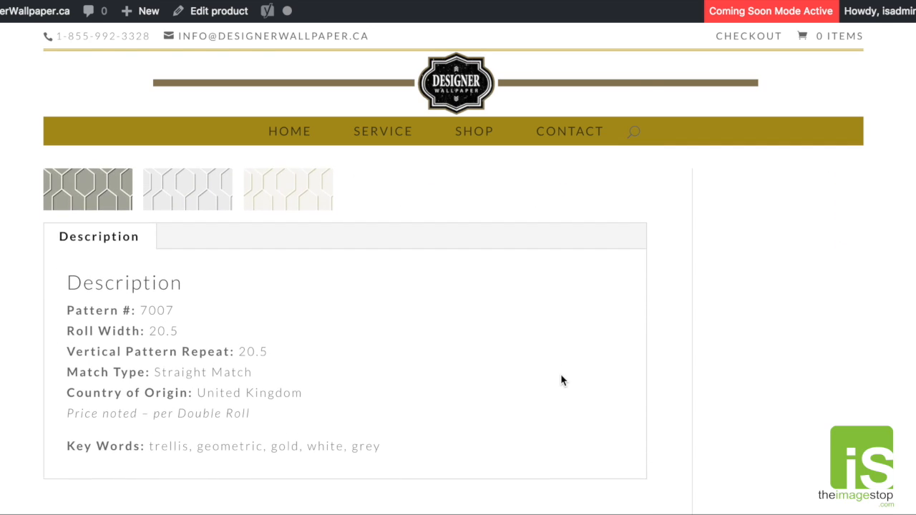
{"action": "scroll", "coordinate": [561, 381], "scroll_direction": "down", "scroll_amount": 1}
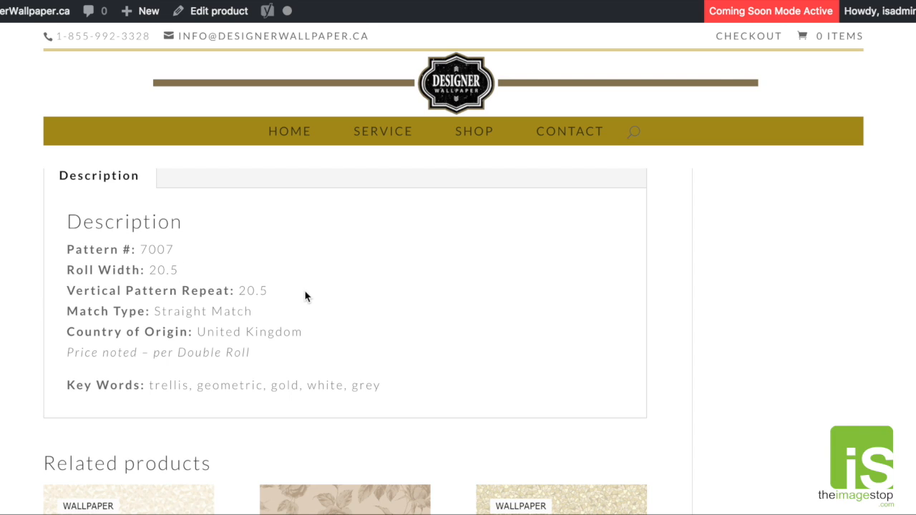
{"action": "left_click_drag", "start_coordinate": [241, 290], "coordinate": [269, 291]}
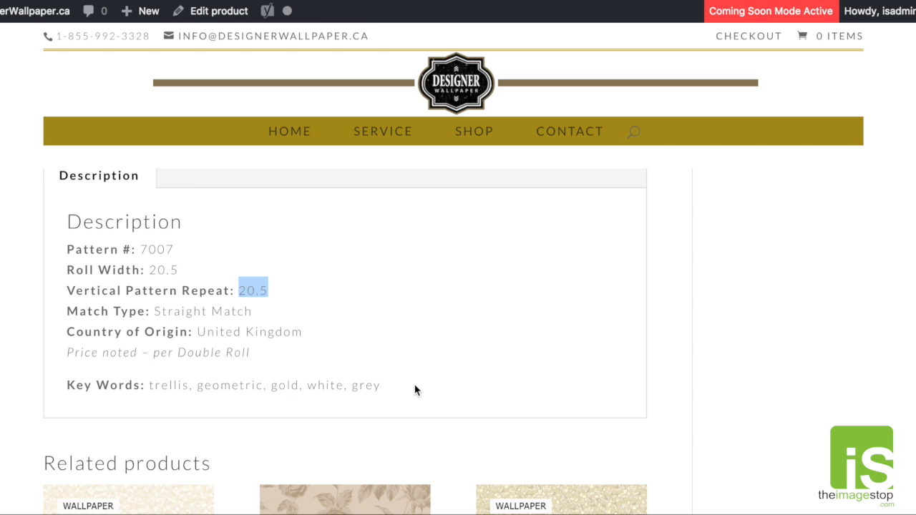
{"action": "triple_click", "coordinate": [354, 375]}
{"action": "left_click", "coordinate": [521, 369]}
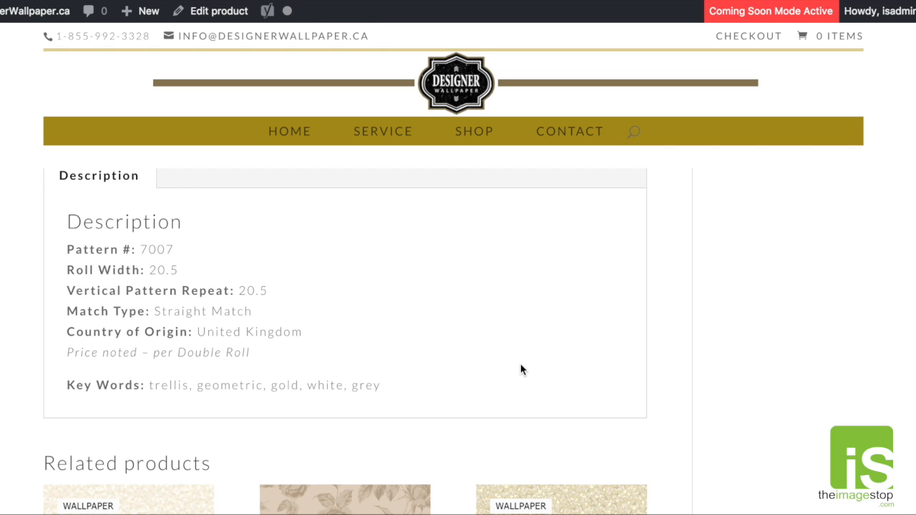
- Examine the product search field and the list of shop categories beside the Arris #7007 product
{"action": "scroll", "coordinate": [520, 370], "scroll_direction": "up", "scroll_amount": 10}
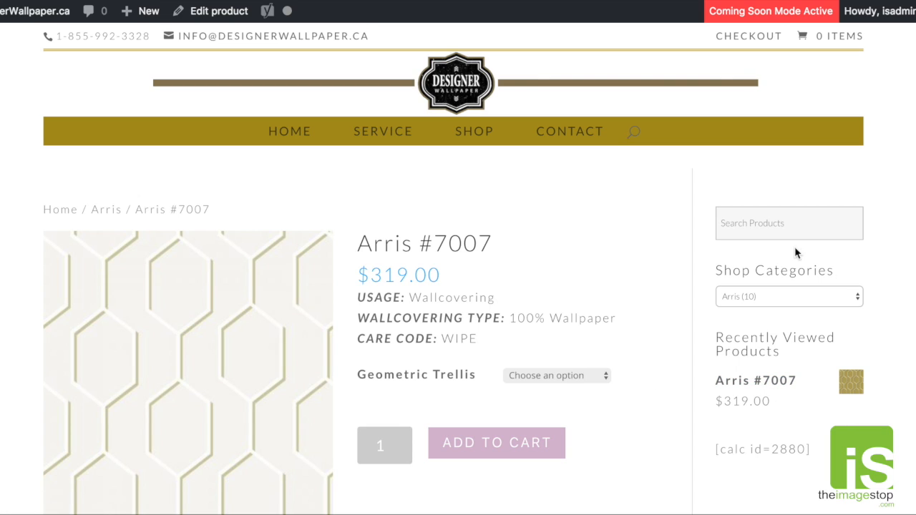
{"action": "left_click", "coordinate": [759, 223]}
{"action": "left_click", "coordinate": [898, 226]}
{"action": "left_click", "coordinate": [813, 299]}
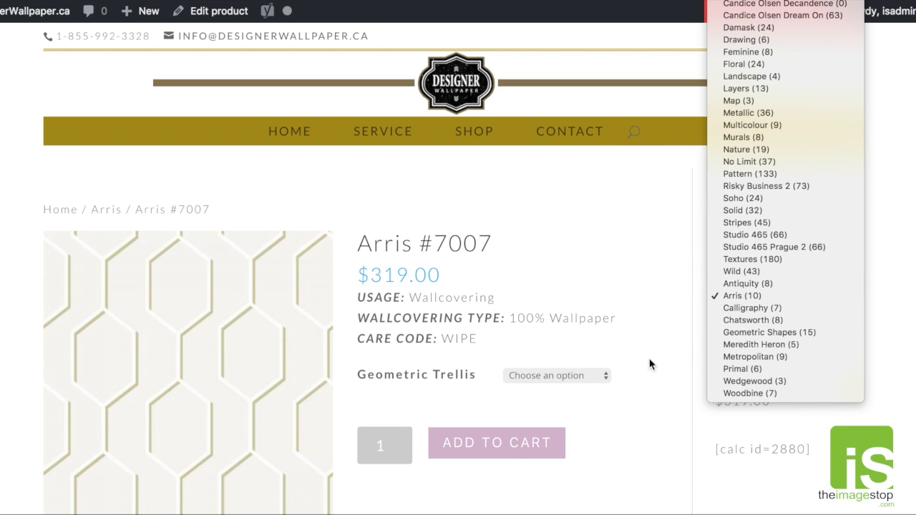
{"action": "left_click", "coordinate": [646, 322]}
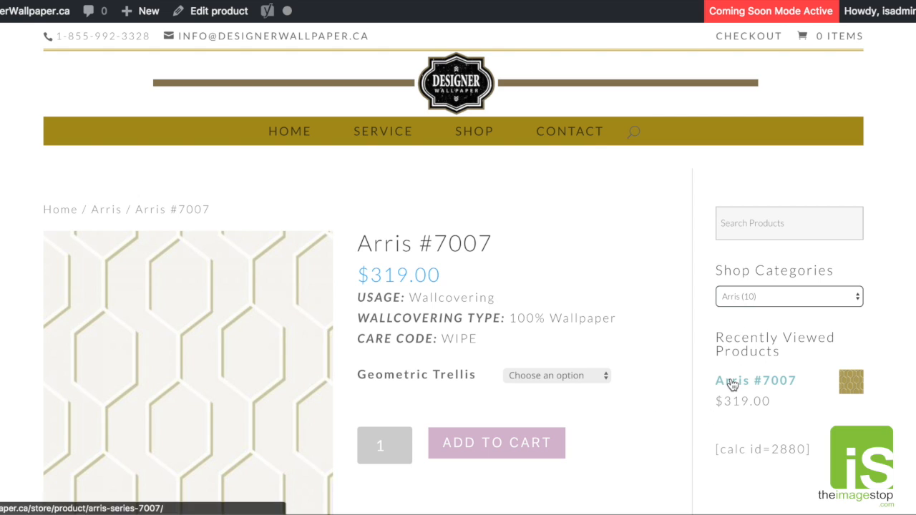
- Examine the recently viewed products and the calculator shortcode beneath them on the store page
{"action": "left_click_drag", "start_coordinate": [783, 354], "coordinate": [712, 346]}
{"action": "left_click", "coordinate": [796, 358]}
{"action": "scroll", "coordinate": [847, 419], "scroll_direction": "down", "scroll_amount": 1}
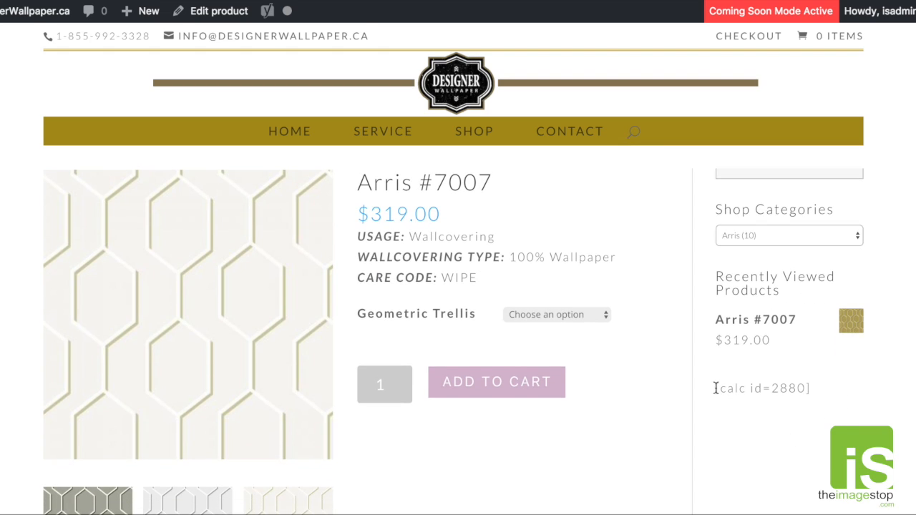
{"action": "left_click_drag", "start_coordinate": [716, 388], "coordinate": [816, 393]}
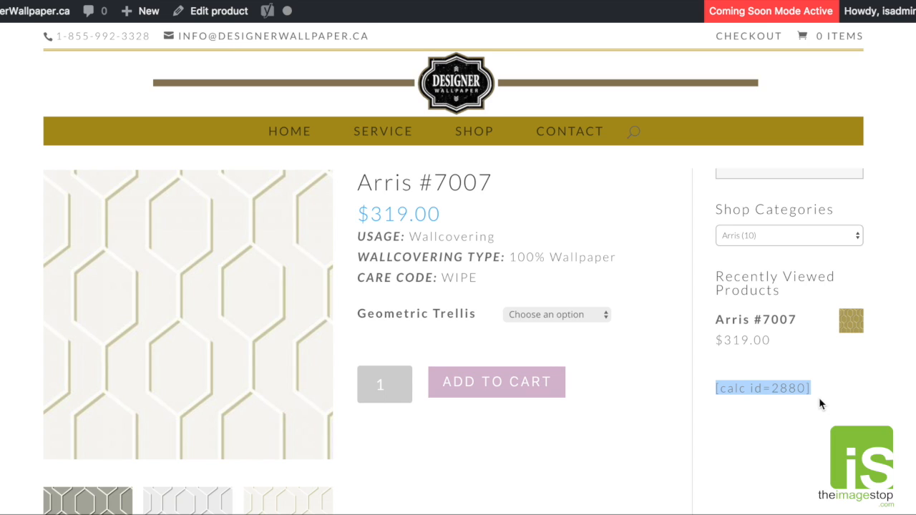
{"action": "left_click", "coordinate": [823, 404]}
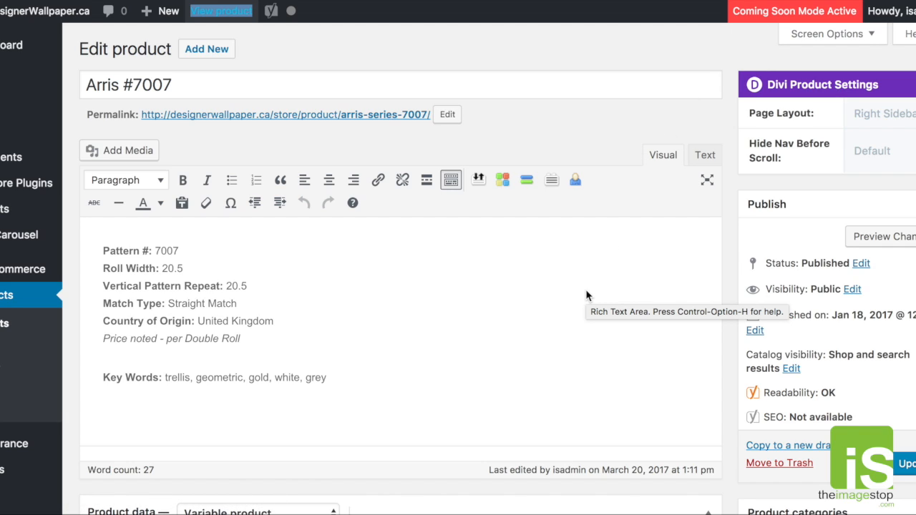
- Check the title on the Arris #7007 edit page and open a blank new product form in a new tab
{"action": "left_click_drag", "start_coordinate": [186, 84], "coordinate": [92, 86]}
{"action": "left_click", "coordinate": [172, 84]}
{"action": "left_click", "coordinate": [183, 86]}
{"action": "left_click", "coordinate": [186, 84]}
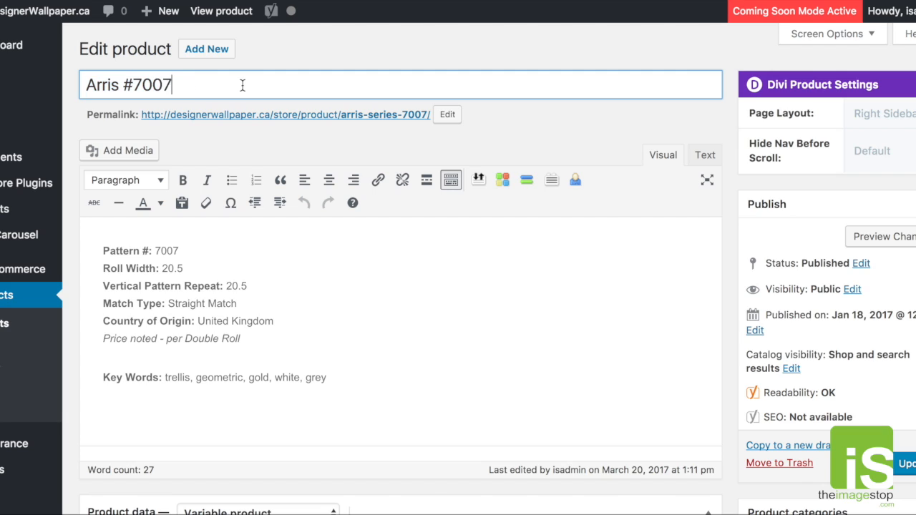
{"action": "right_click", "coordinate": [212, 51]}
{"action": "left_click", "coordinate": [239, 55]}
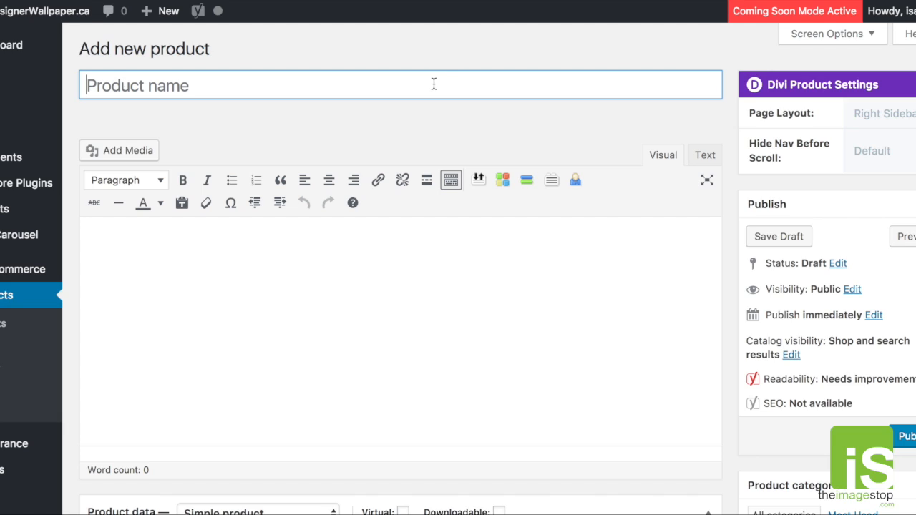
- Name the new product Test Wallpaper #1234
{"action": "type", "text": "TE"}
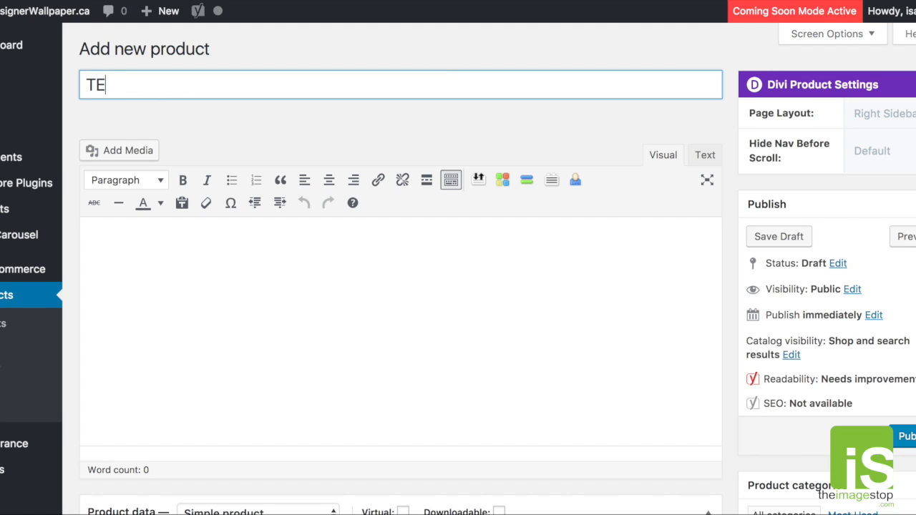
{"action": "key", "text": "BackSpace"}
{"action": "type", "text": "est Wallpaper #1234"}
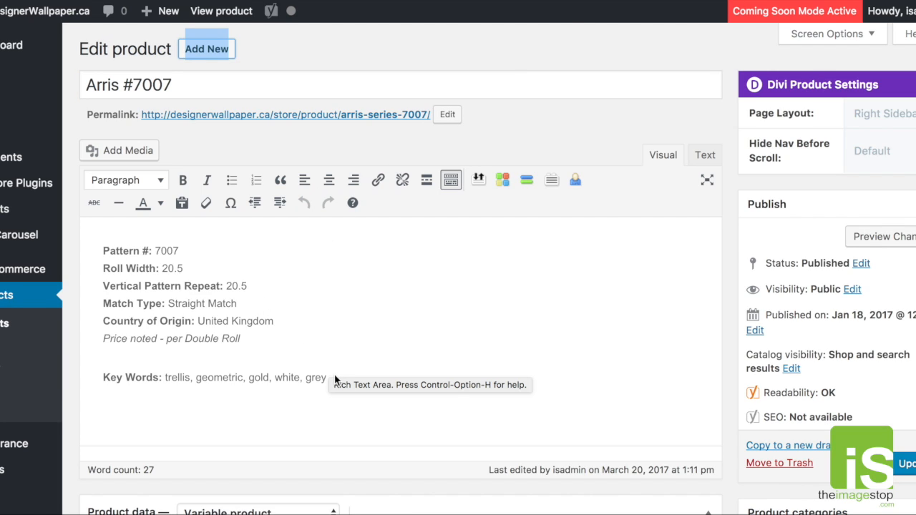
- Copy the full description text of Arris #7007 into the new product's description
{"action": "left_click", "coordinate": [395, 318]}
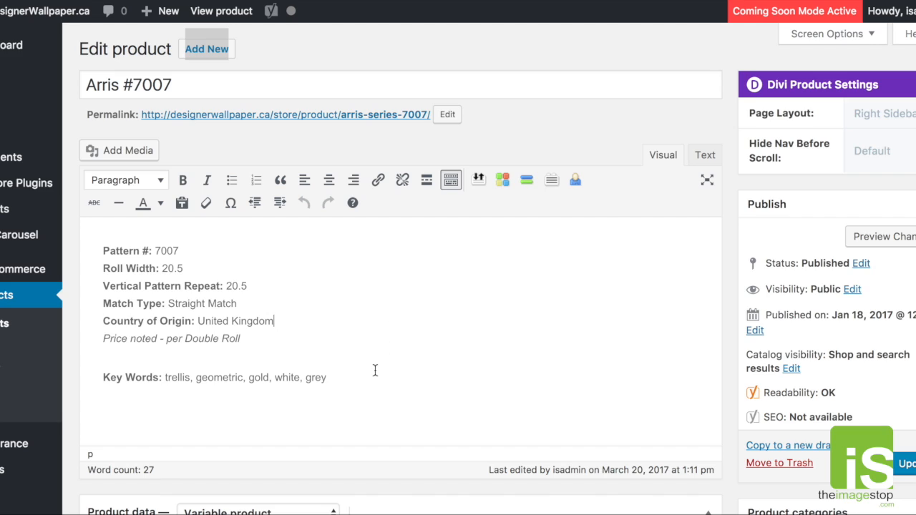
{"action": "left_click_drag", "start_coordinate": [326, 377], "coordinate": [103, 236]}
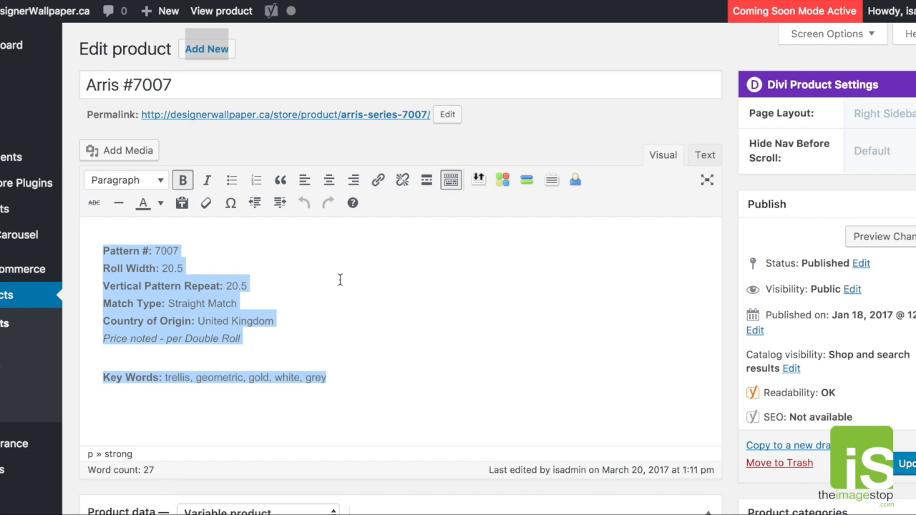
{"action": "right_click", "coordinate": [219, 299]}
{"action": "left_click", "coordinate": [246, 360]}
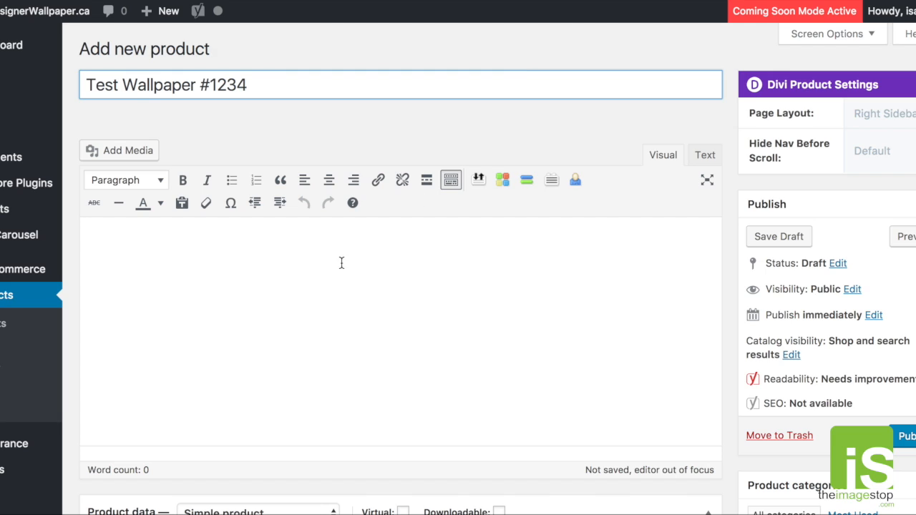
{"action": "left_click", "coordinate": [272, 250]}
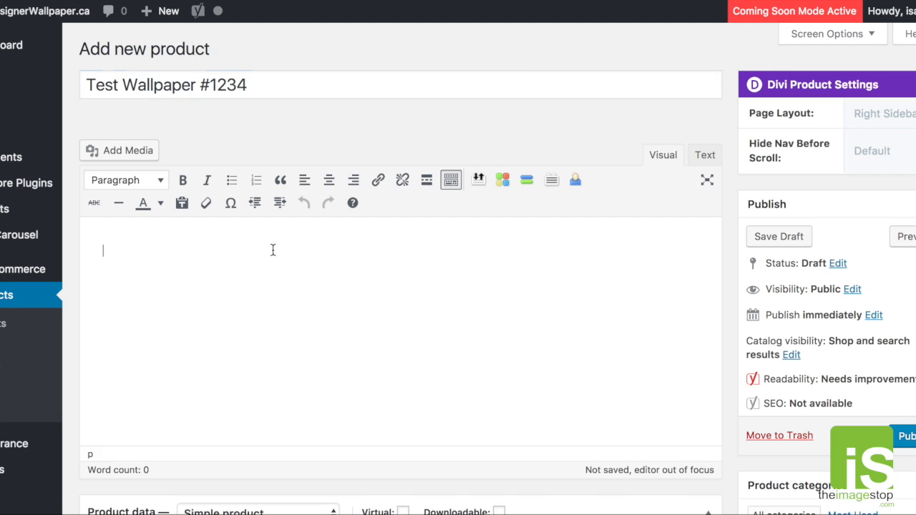
{"action": "right_click", "coordinate": [104, 250]}
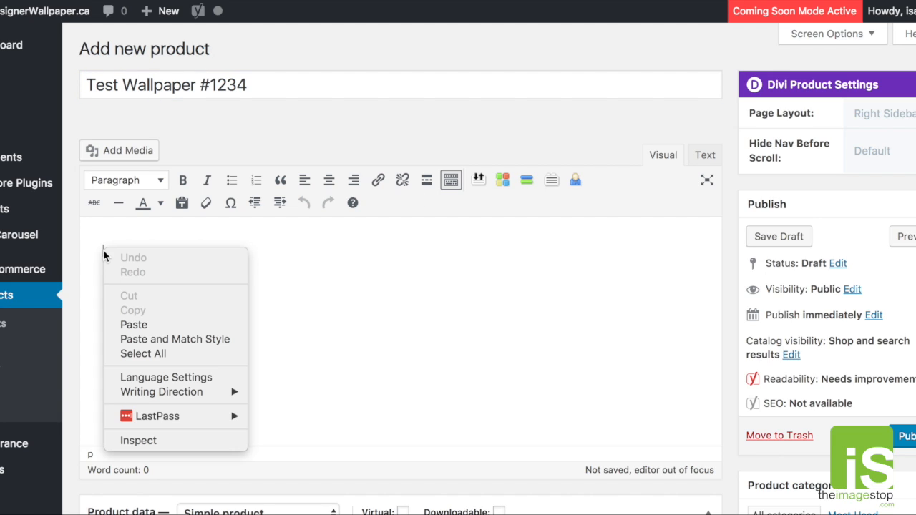
{"action": "left_click", "coordinate": [144, 324]}
- Compare the pattern number, roll width and vertical pattern repeat in the pasted text with the Arris #7007 store page description
{"action": "left_click_drag", "start_coordinate": [181, 250], "coordinate": [155, 250]}
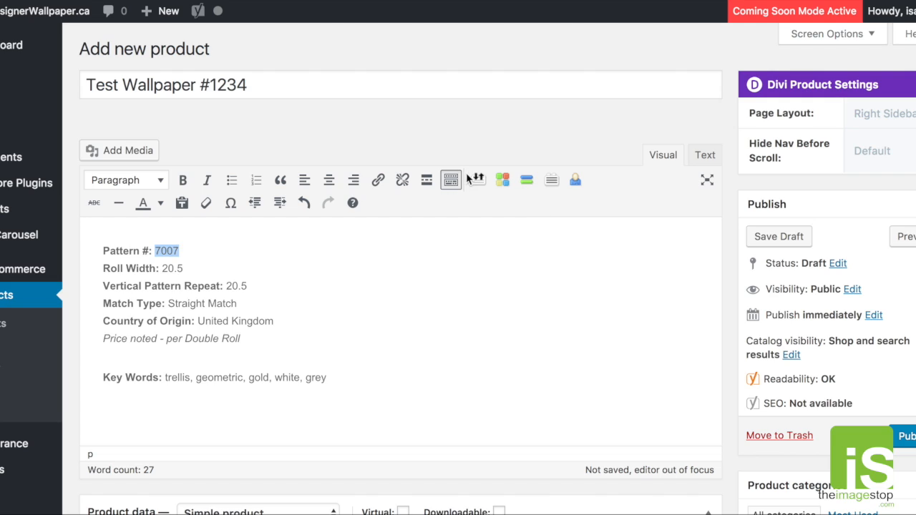
{"action": "left_click", "coordinate": [279, 270]}
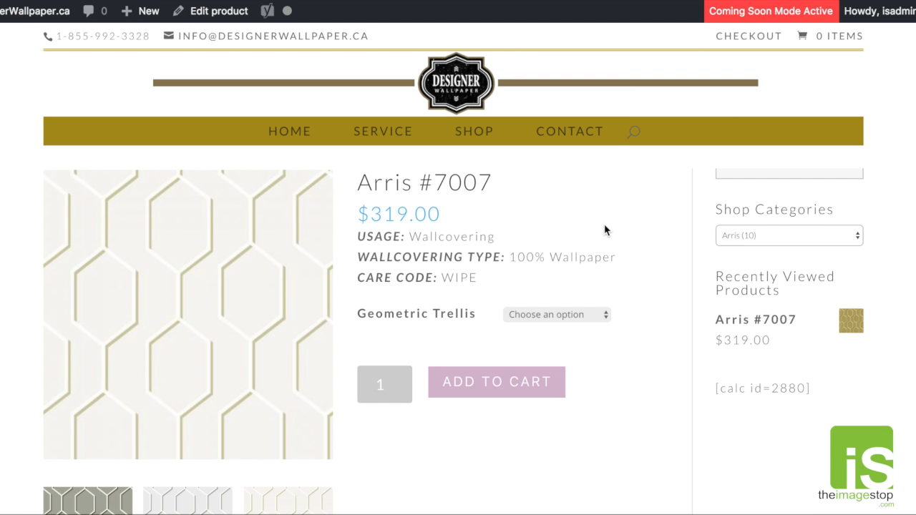
{"action": "scroll", "coordinate": [594, 237], "scroll_direction": "down", "scroll_amount": 8}
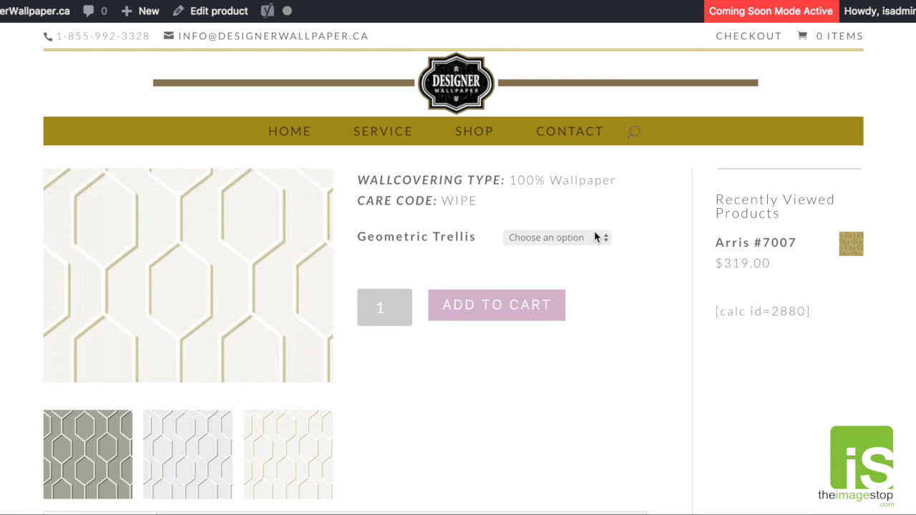
{"action": "scroll", "coordinate": [594, 236], "scroll_direction": "up", "scroll_amount": 3}
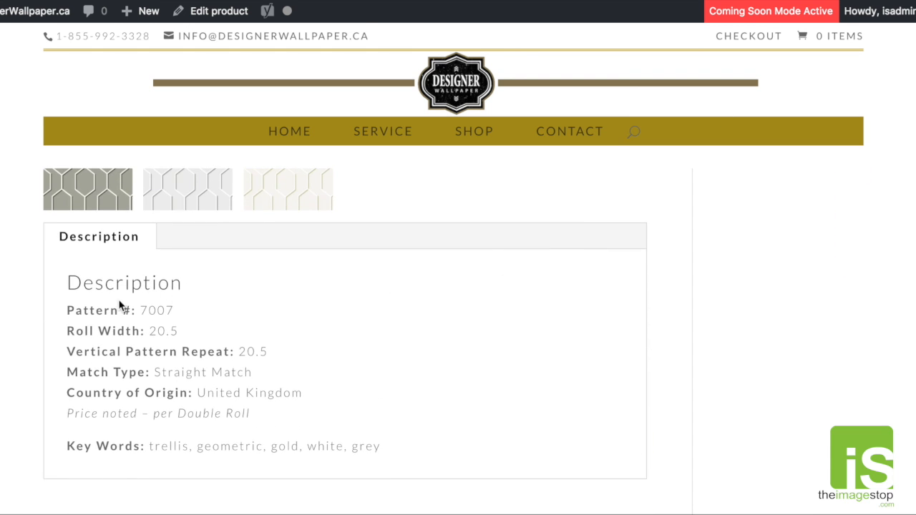
{"action": "left_click_drag", "start_coordinate": [73, 315], "coordinate": [144, 311]}
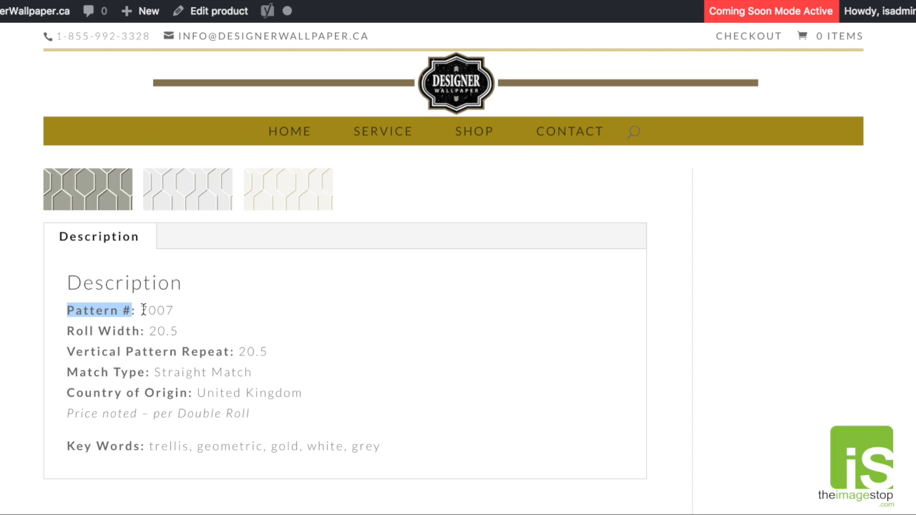
{"action": "double_click", "coordinate": [156, 311]}
{"action": "left_click_drag", "start_coordinate": [97, 328], "coordinate": [171, 334]}
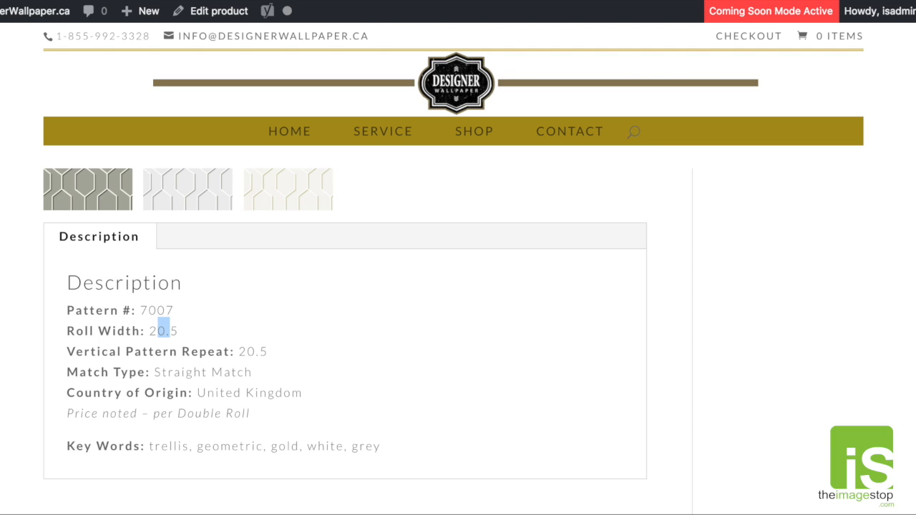
{"action": "left_click", "coordinate": [508, 423]}
{"action": "left_click_drag", "start_coordinate": [98, 313], "coordinate": [182, 352]}
{"action": "left_click_drag", "start_coordinate": [224, 365], "coordinate": [228, 362]}
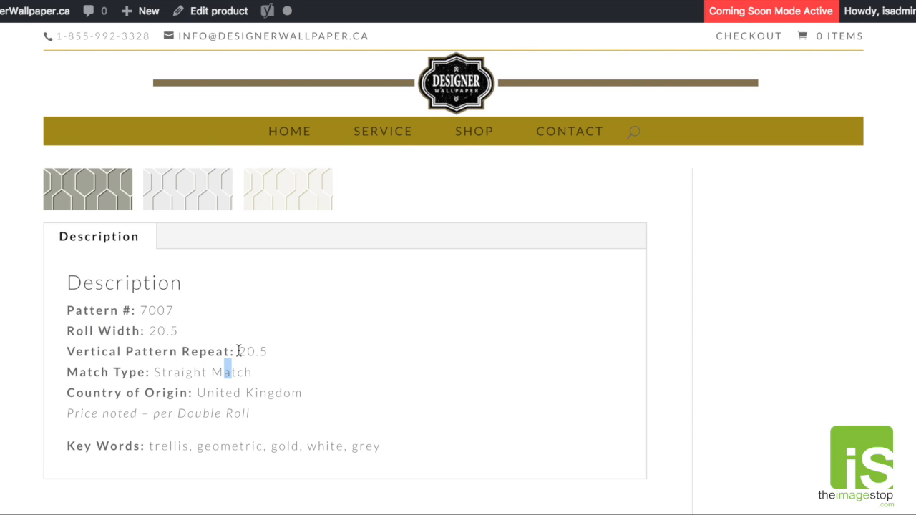
{"action": "left_click", "coordinate": [248, 346]}
{"action": "left_click_drag", "start_coordinate": [99, 310], "coordinate": [184, 317]}
{"action": "left_click", "coordinate": [205, 322]}
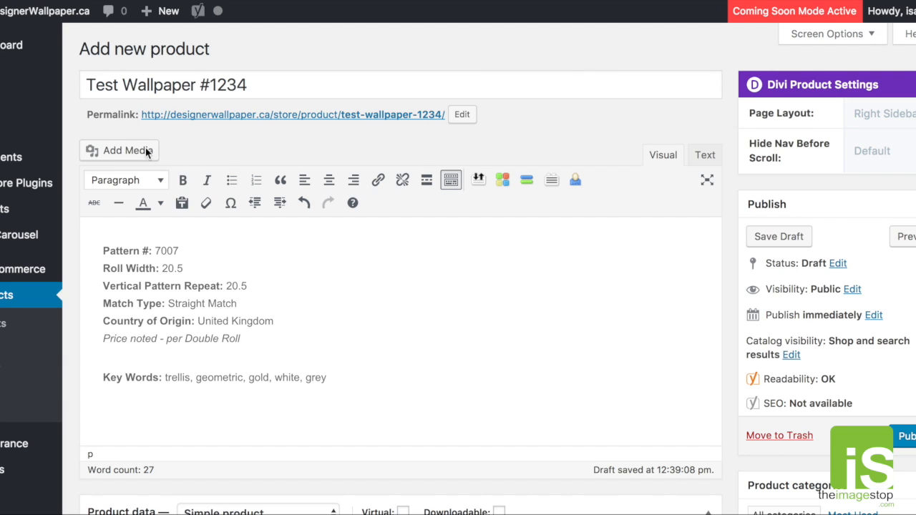
- In the new product's description, set the pattern number to 1234, roll width and vertical pattern repeat to 22, and country of origin to Canada
{"action": "left_click_drag", "start_coordinate": [156, 250], "coordinate": [179, 248]}
{"action": "type", "text": "1234"}
{"action": "left_click_drag", "start_coordinate": [162, 268], "coordinate": [256, 286]}
{"action": "type", "text": "2222"}
{"action": "left_click_drag", "start_coordinate": [199, 321], "coordinate": [288, 322]}
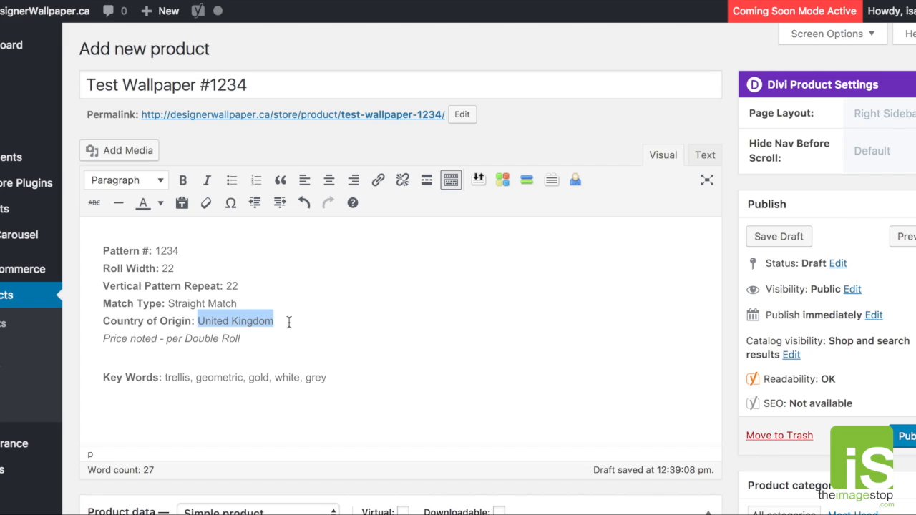
{"action": "type", "text": "Canada"}
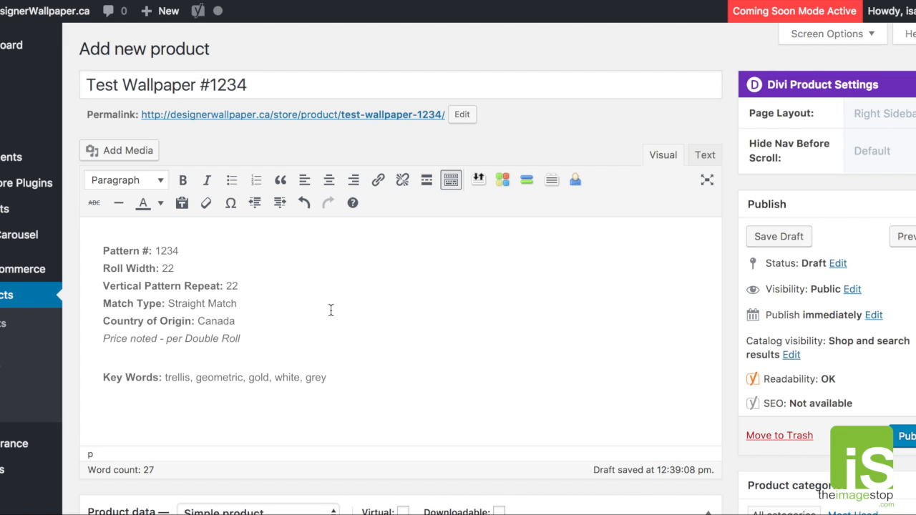
- Change the price note in the new product's description to per Single Roll
{"action": "double_click", "coordinate": [188, 338]}
{"action": "type", "text": "Sing"}
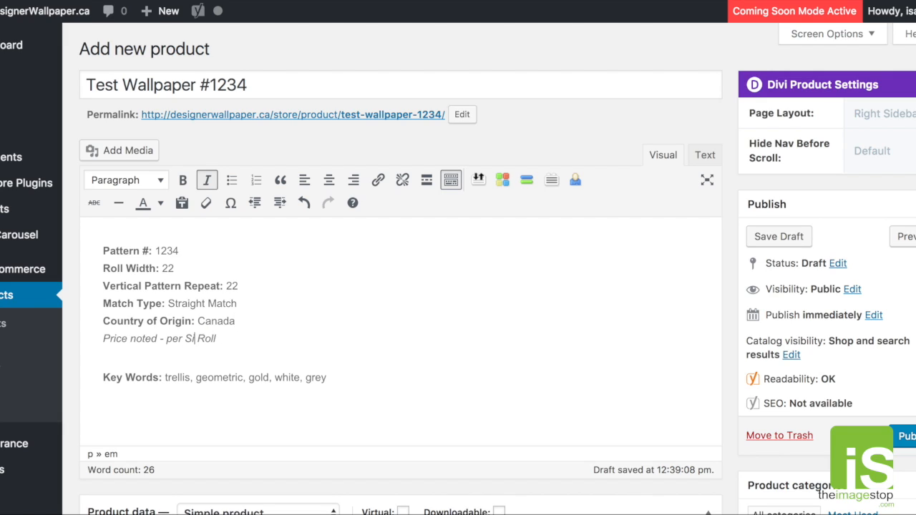
{"action": "type", "text": "le"}
{"action": "left_click_drag", "start_coordinate": [214, 338], "coordinate": [184, 341]}
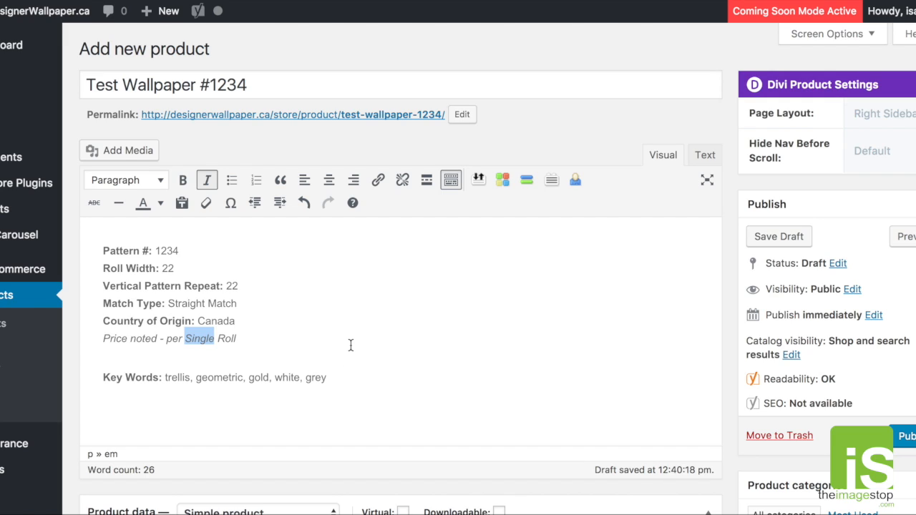
{"action": "left_click", "coordinate": [329, 377]}
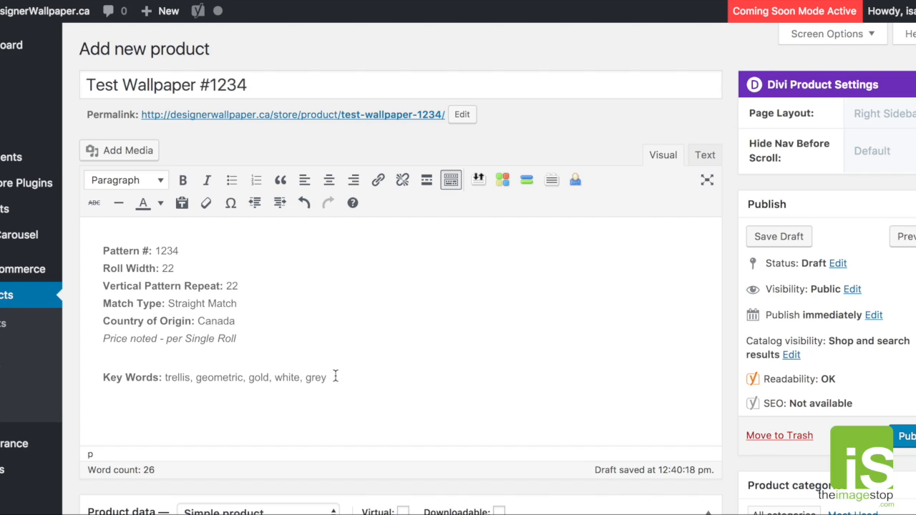
{"action": "mouse_move", "coordinate": [260, 85]}
{"action": "left_mouse_down"}
{"action": "mouse_move", "coordinate": [119, 85]}
{"action": "mouse_move", "coordinate": [248, 85]}
{"action": "left_mouse_up"}
{"action": "left_click", "coordinate": [119, 84]}
{"action": "left_click", "coordinate": [248, 84]}
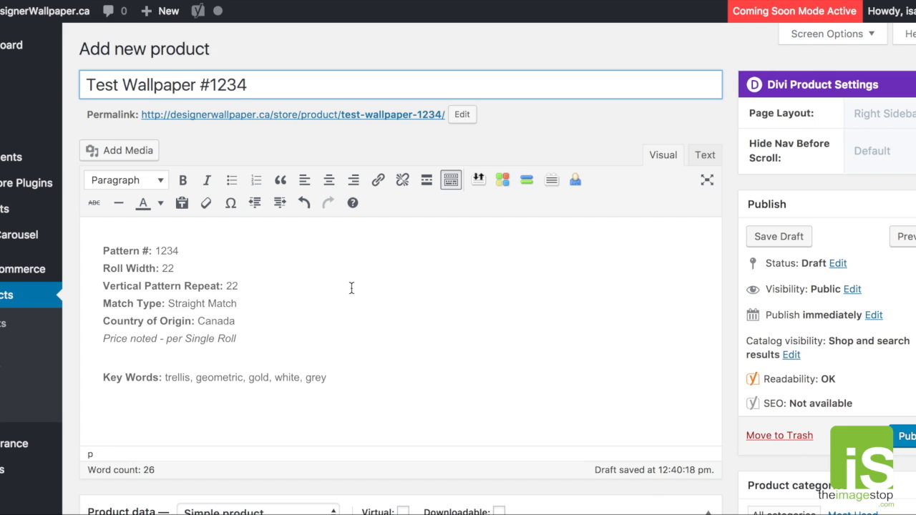
{"action": "scroll", "coordinate": [744, 314], "scroll_direction": "down", "scroll_amount": 1}
{"action": "scroll", "coordinate": [743, 309], "scroll_direction": "down", "scroll_amount": 10}
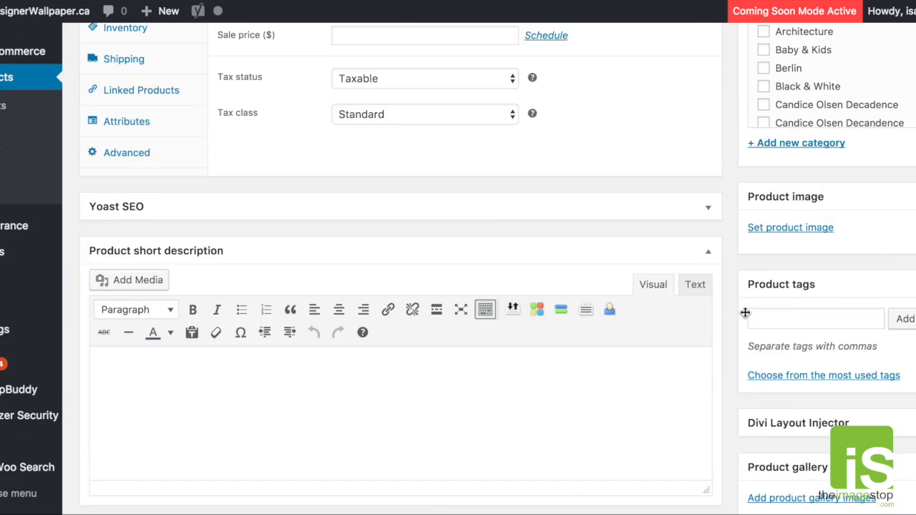
{"action": "scroll", "coordinate": [790, 276], "scroll_direction": "up", "scroll_amount": 10}
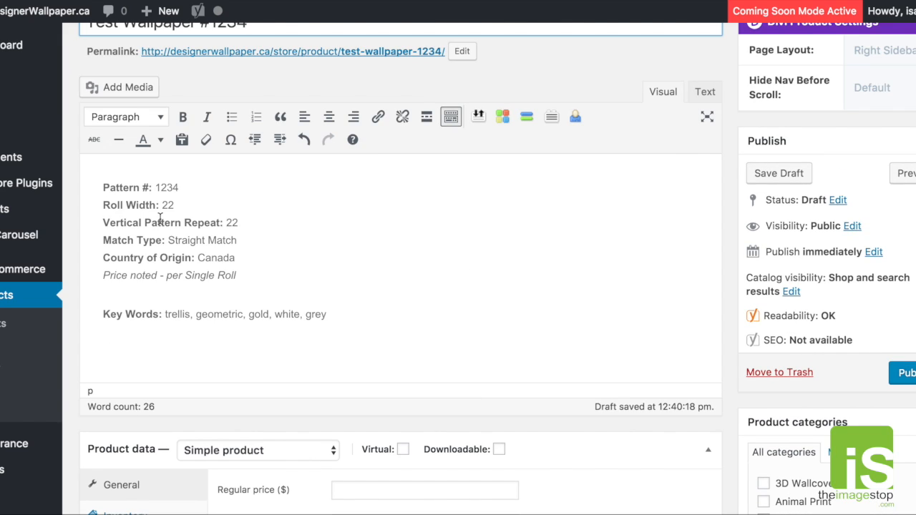
{"action": "scroll", "coordinate": [96, 199], "scroll_direction": "up", "scroll_amount": 2}
- Add yellow to the end of the key words in the new product's description
{"action": "left_click_drag", "start_coordinate": [102, 236], "coordinate": [356, 373]}
{"action": "left_click", "coordinate": [383, 365]}
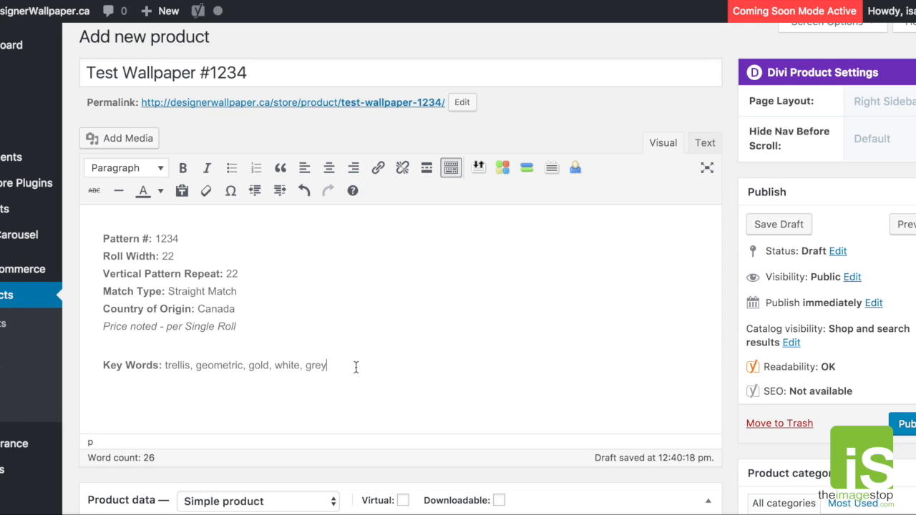
{"action": "type", "text": ", yellow"}
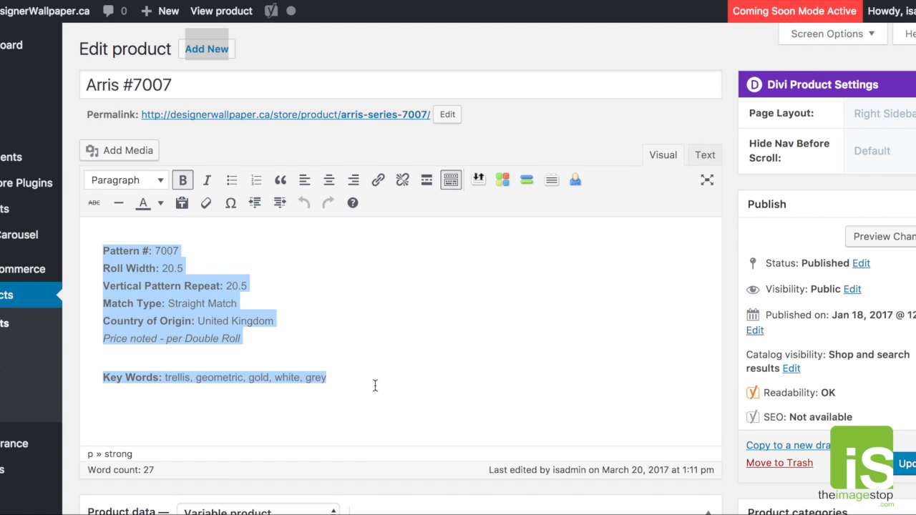
- Switch to the Arris #7007 product and add yellow to the end of its description's key words
{"action": "left_click", "coordinate": [375, 386]}
{"action": "type", "text": ", yellow"}
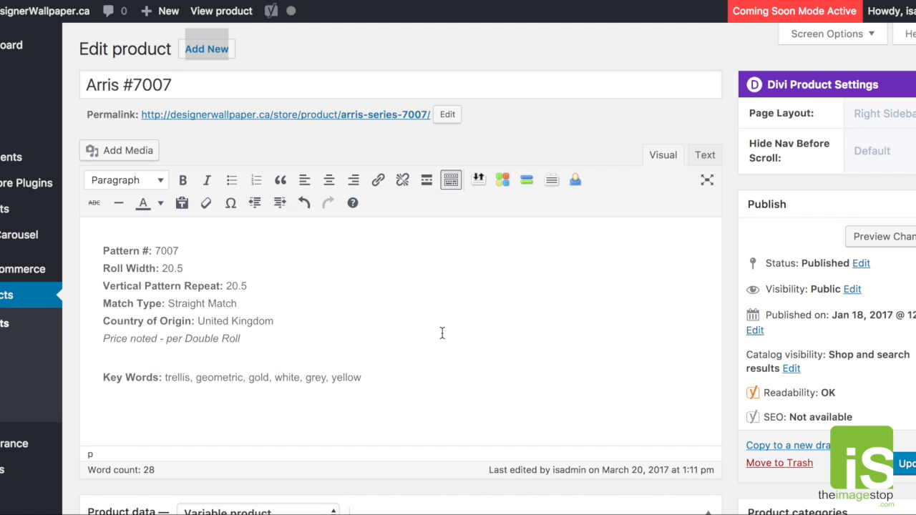
{"action": "scroll", "coordinate": [467, 386], "scroll_direction": "down", "scroll_amount": 1}
{"action": "scroll", "coordinate": [465, 384], "scroll_direction": "down", "scroll_amount": 1}
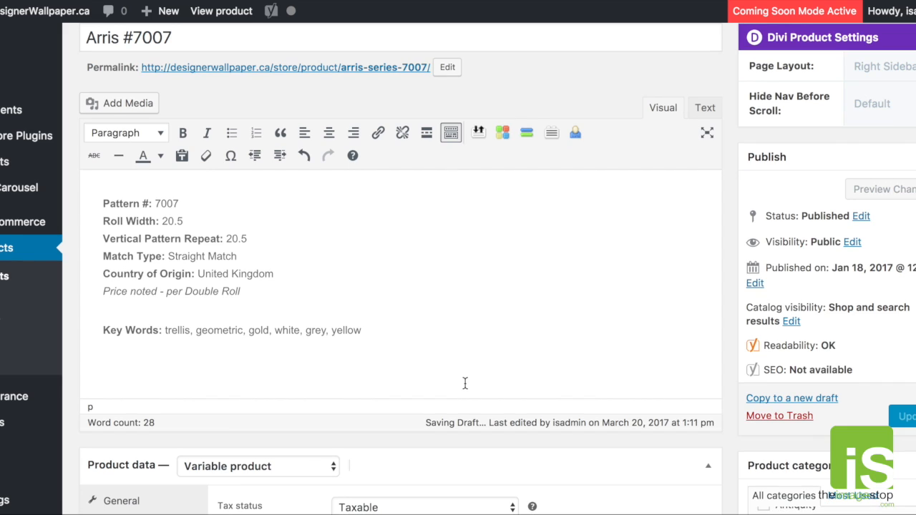
{"action": "scroll", "coordinate": [471, 358], "scroll_direction": "down", "scroll_amount": 1}
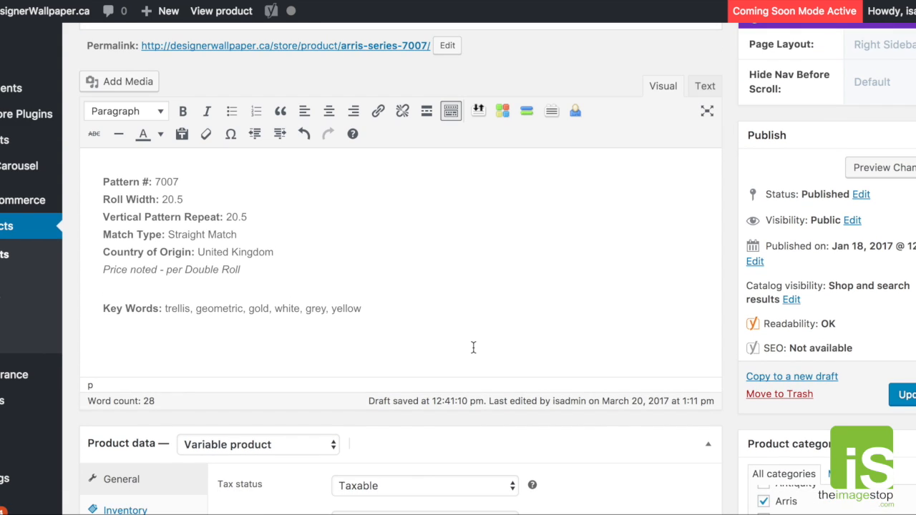
{"action": "scroll", "coordinate": [473, 347], "scroll_direction": "down", "scroll_amount": 5}
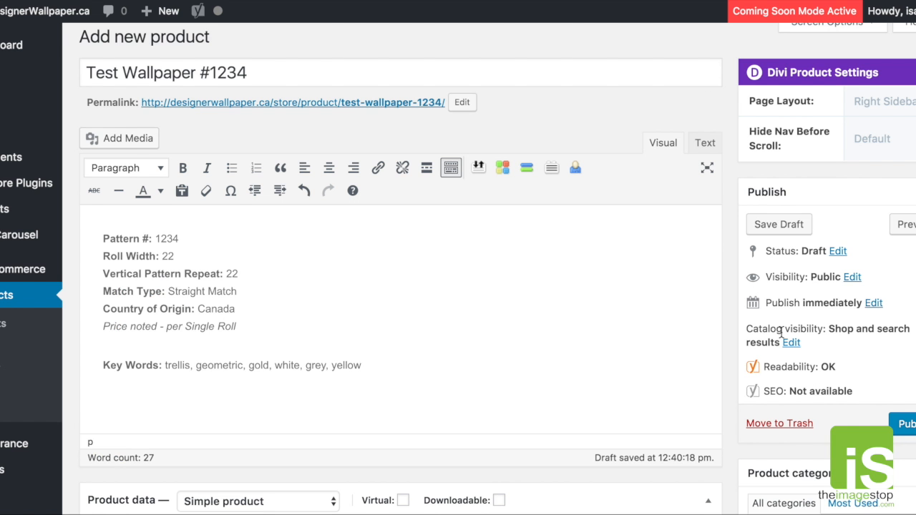
- Examine the available product categories for the new product and the category assignment of Arris #7007
{"action": "scroll", "coordinate": [779, 334], "scroll_direction": "down", "scroll_amount": 3}
{"action": "scroll", "coordinate": [708, 237], "scroll_direction": "down", "scroll_amount": 4}
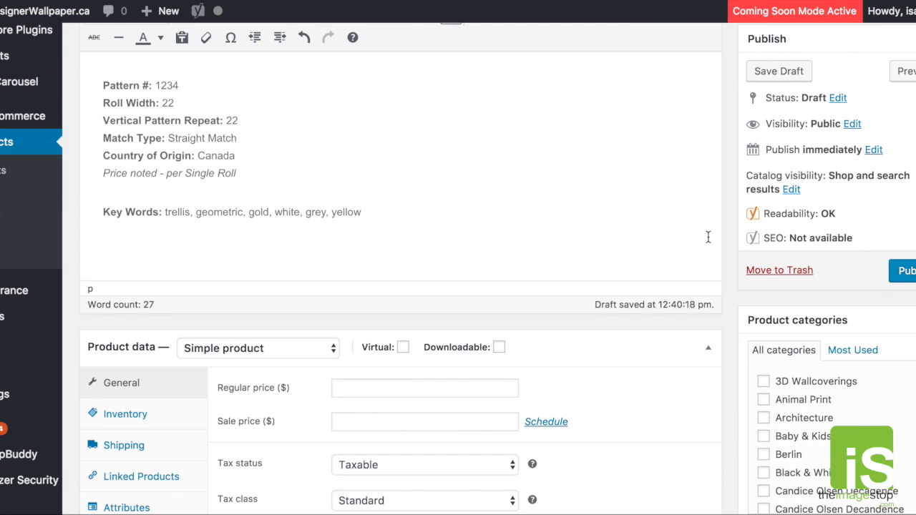
{"action": "scroll", "coordinate": [821, 298], "scroll_direction": "down", "scroll_amount": 5}
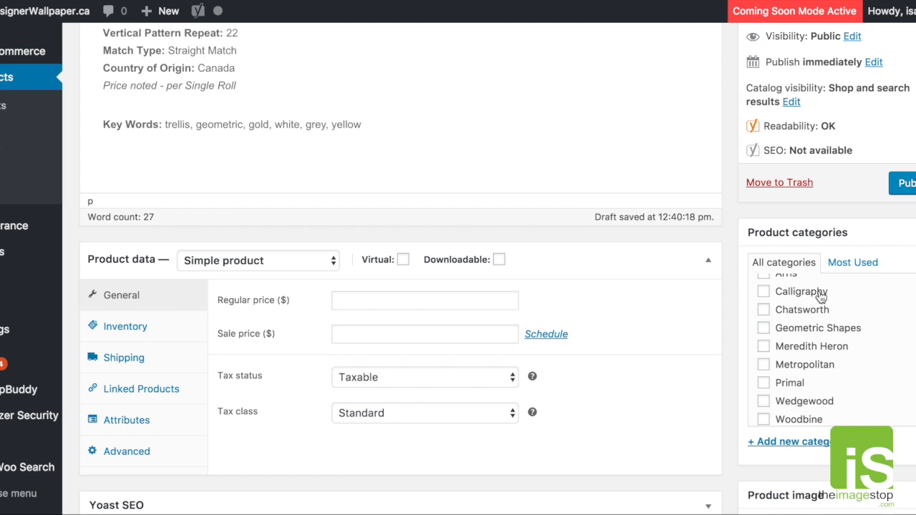
{"action": "scroll", "coordinate": [820, 298], "scroll_direction": "up", "scroll_amount": 6}
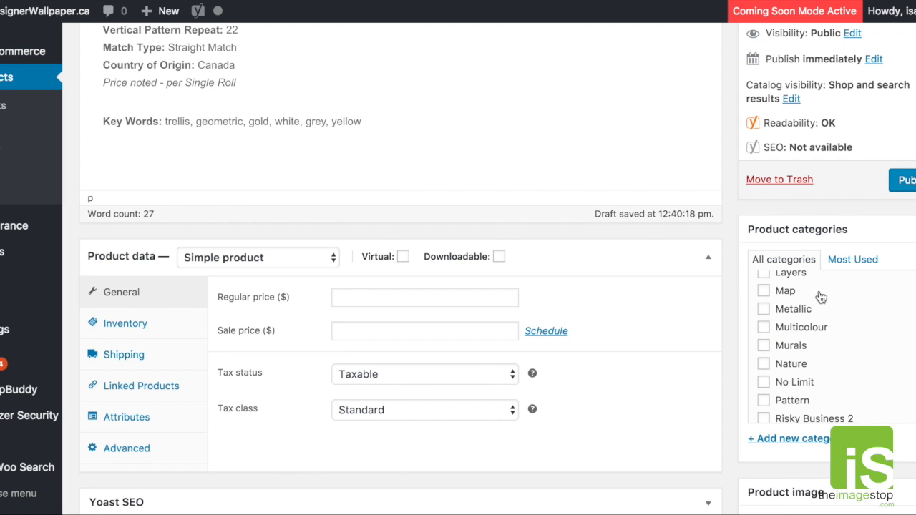
{"action": "scroll", "coordinate": [820, 297], "scroll_direction": "up", "scroll_amount": 2}
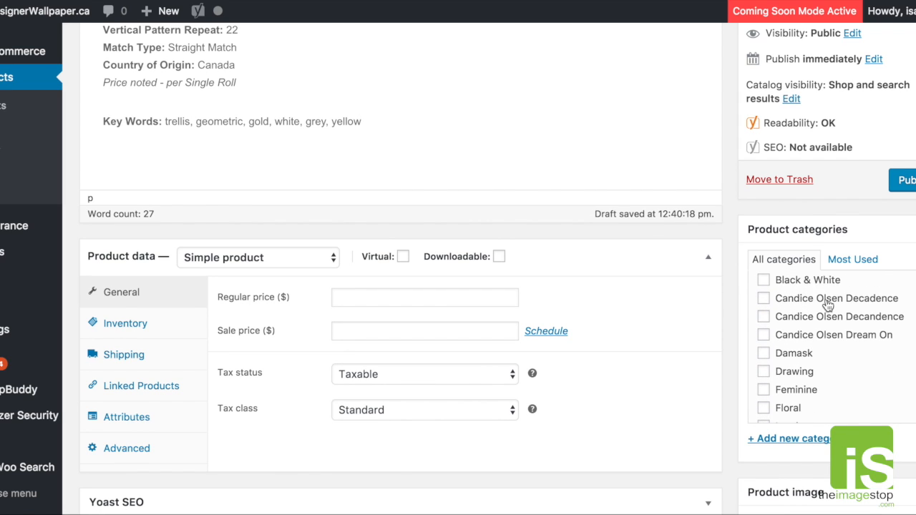
{"action": "scroll", "coordinate": [830, 308], "scroll_direction": "down", "scroll_amount": 5}
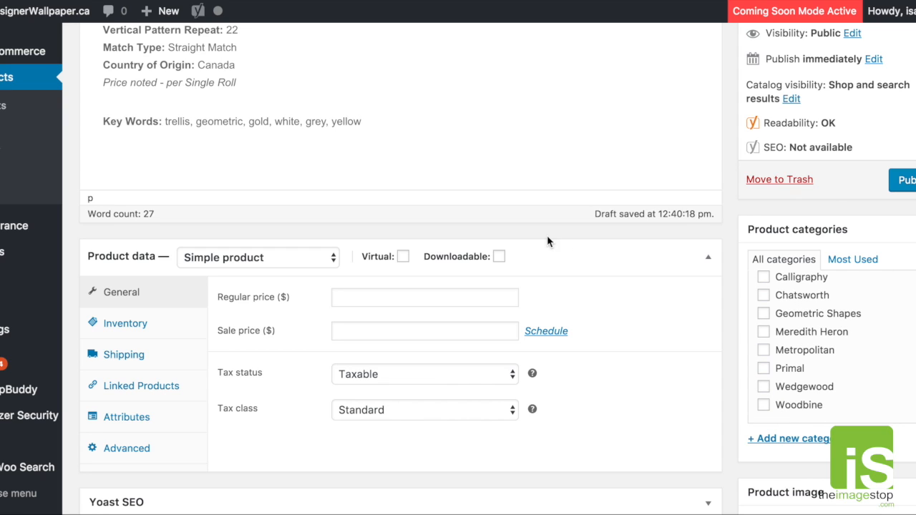
{"action": "scroll", "coordinate": [515, 196], "scroll_direction": "up", "scroll_amount": 1}
{"action": "scroll", "coordinate": [515, 196], "scroll_direction": "down", "scroll_amount": 3}
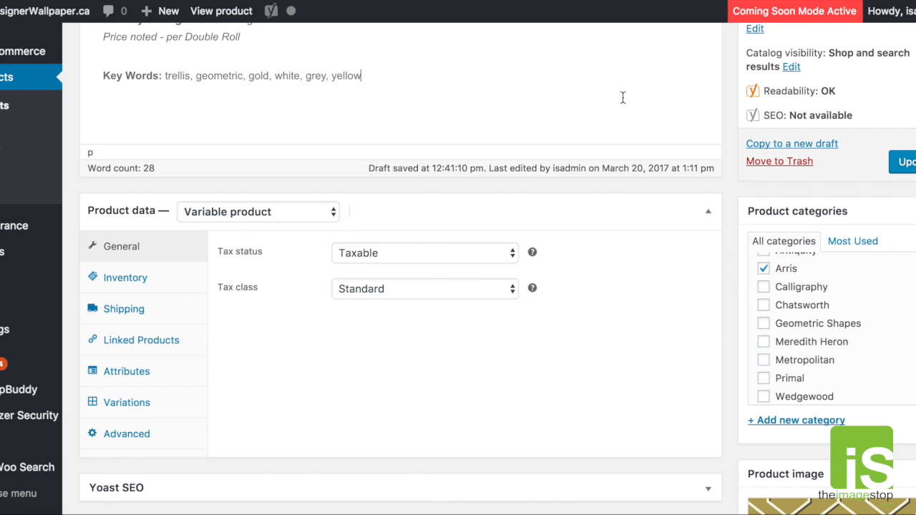
{"action": "scroll", "coordinate": [559, 241], "scroll_direction": "up", "scroll_amount": 5}
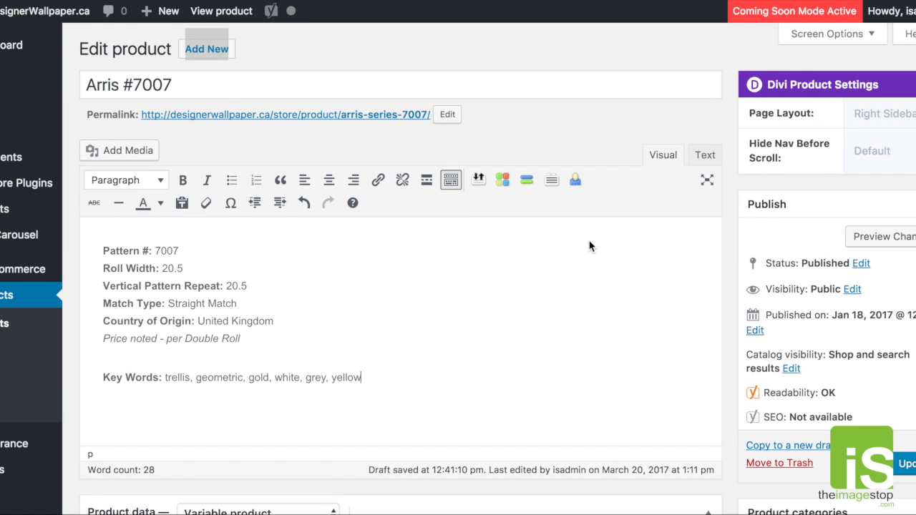
{"action": "scroll", "coordinate": [590, 246], "scroll_direction": "down", "scroll_amount": 5}
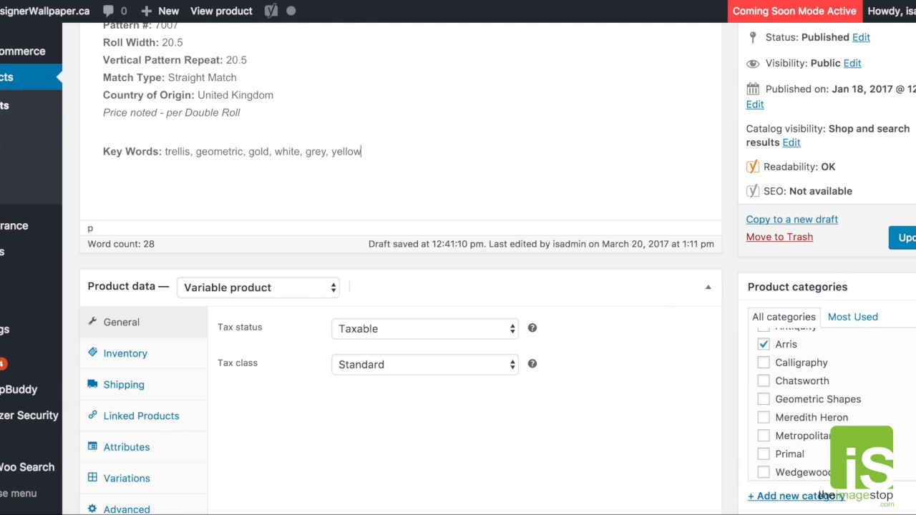
{"action": "scroll", "coordinate": [823, 401], "scroll_direction": "up", "scroll_amount": 1}
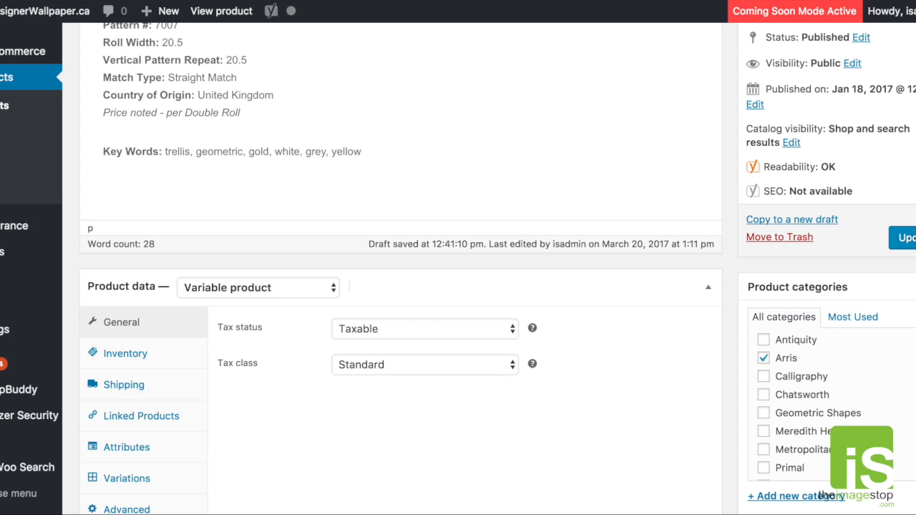
{"action": "scroll", "coordinate": [823, 377], "scroll_direction": "up", "scroll_amount": 10}
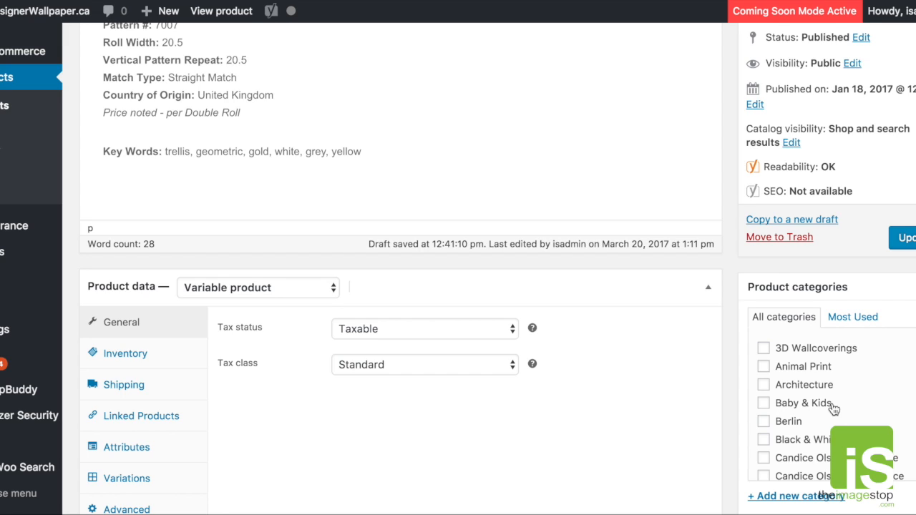
- Try adding Arris #7007 to the 3D Wallcoverings and Animal Print categories, and remove both again
{"action": "left_click", "coordinate": [763, 347]}
{"action": "left_click", "coordinate": [763, 367]}
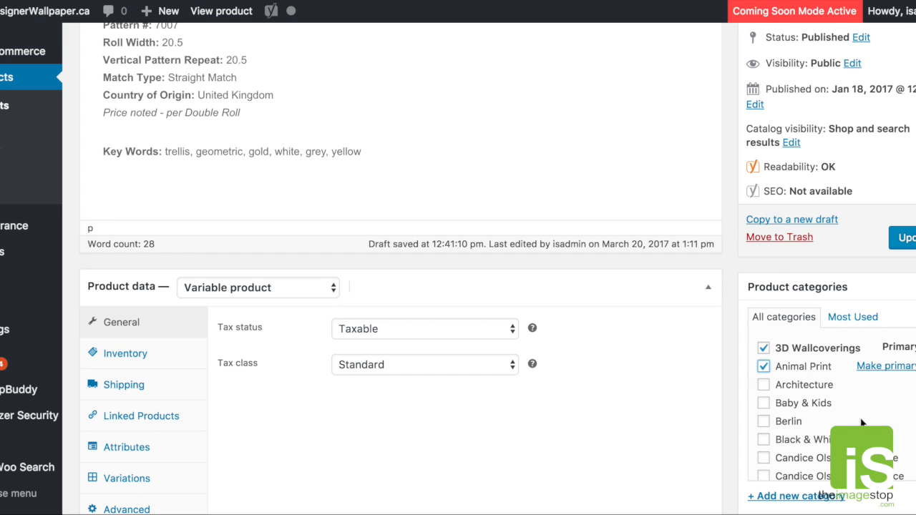
{"action": "scroll", "coordinate": [861, 423], "scroll_direction": "down", "scroll_amount": 1}
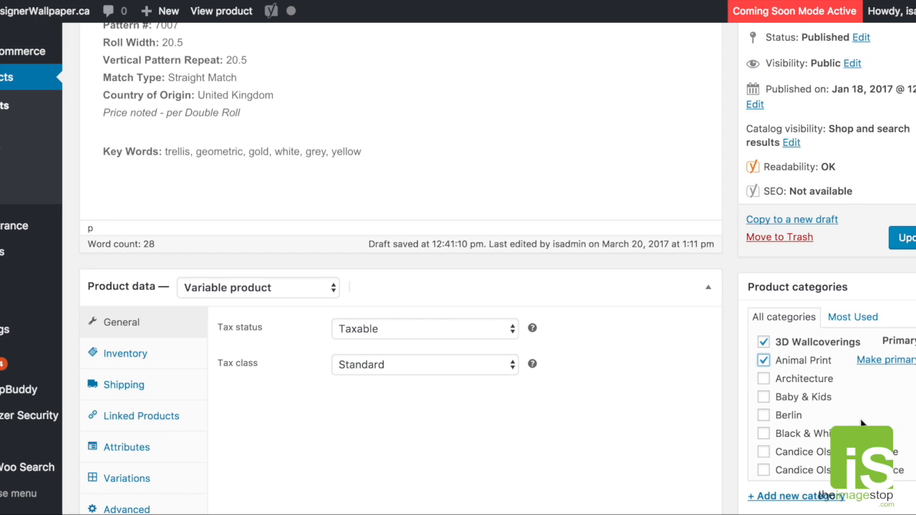
{"action": "left_click", "coordinate": [764, 361]}
{"action": "left_click", "coordinate": [763, 342]}
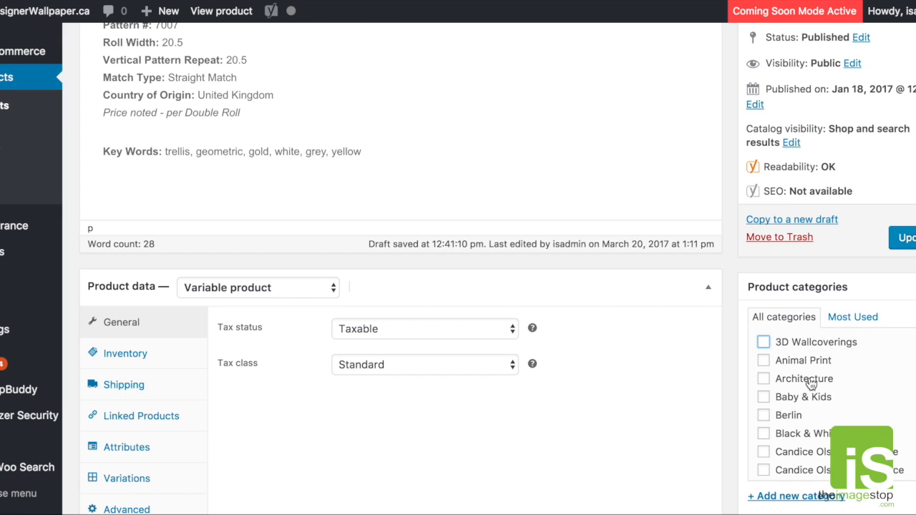
{"action": "scroll", "coordinate": [810, 384], "scroll_direction": "down", "scroll_amount": 5}
{"action": "scroll", "coordinate": [826, 422], "scroll_direction": "up", "scroll_amount": 4}
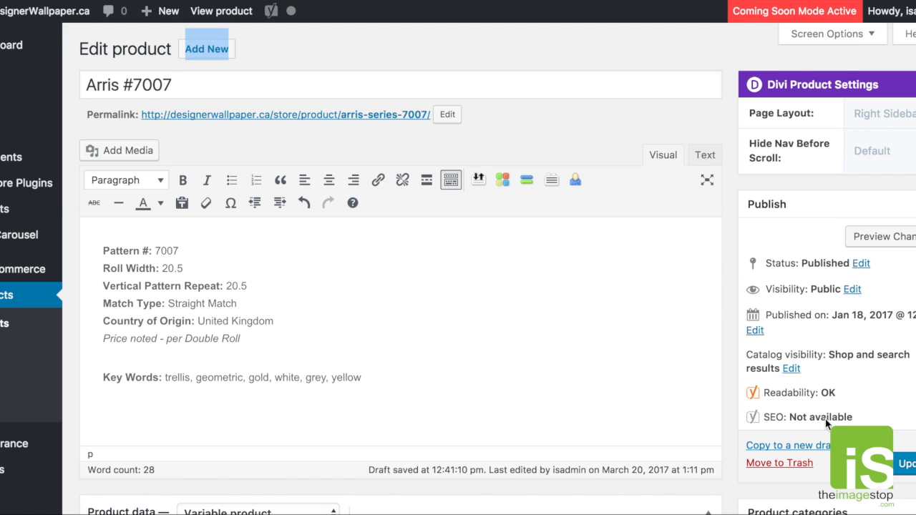
{"action": "scroll", "coordinate": [903, 394], "scroll_direction": "down", "scroll_amount": 5}
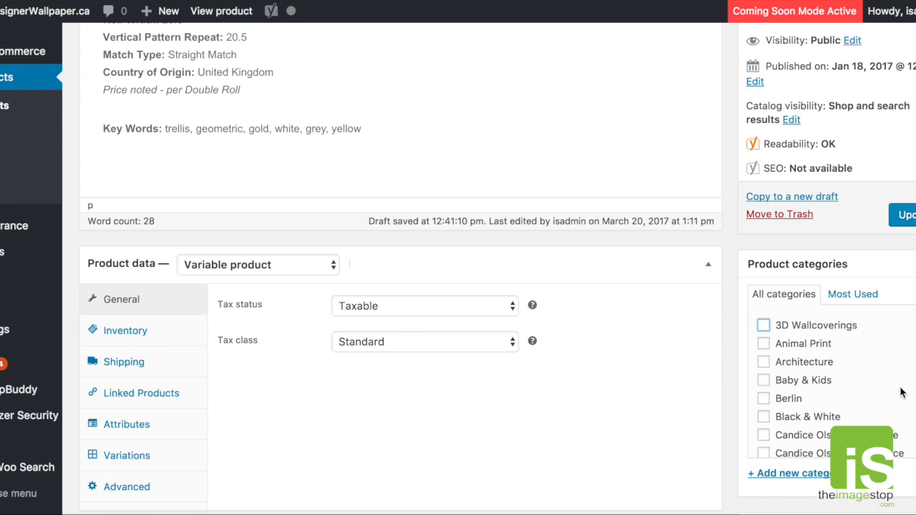
- Assign Arris #7007 to the 3D Wallcoverings and Animal Print categories
{"action": "left_click", "coordinate": [764, 326]}
{"action": "left_click", "coordinate": [764, 361]}
{"action": "scroll", "coordinate": [850, 381], "scroll_direction": "down", "scroll_amount": 3}
{"action": "scroll", "coordinate": [850, 381], "scroll_direction": "down", "scroll_amount": 10}
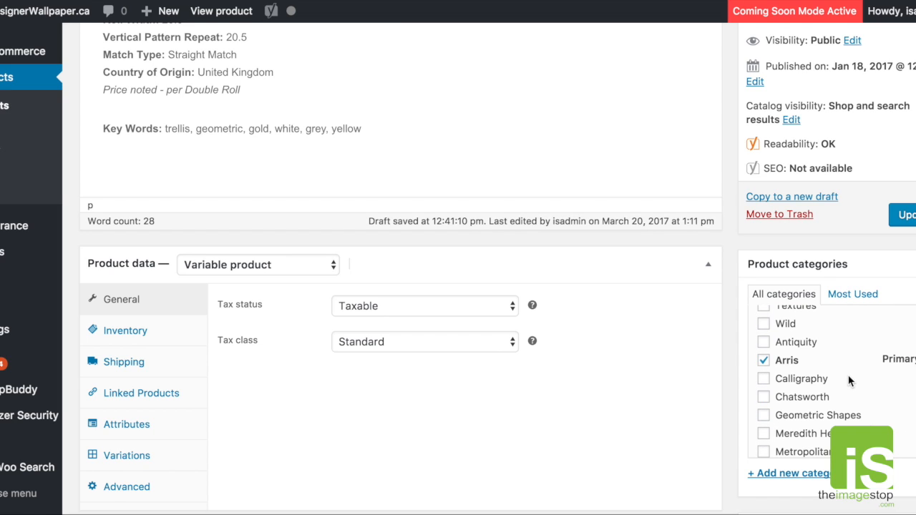
- Try replacing the Arris category of Arris #7007 with Chatsworth, and restore the Arris assignment
{"action": "left_click", "coordinate": [763, 397]}
{"action": "left_click", "coordinate": [764, 361]}
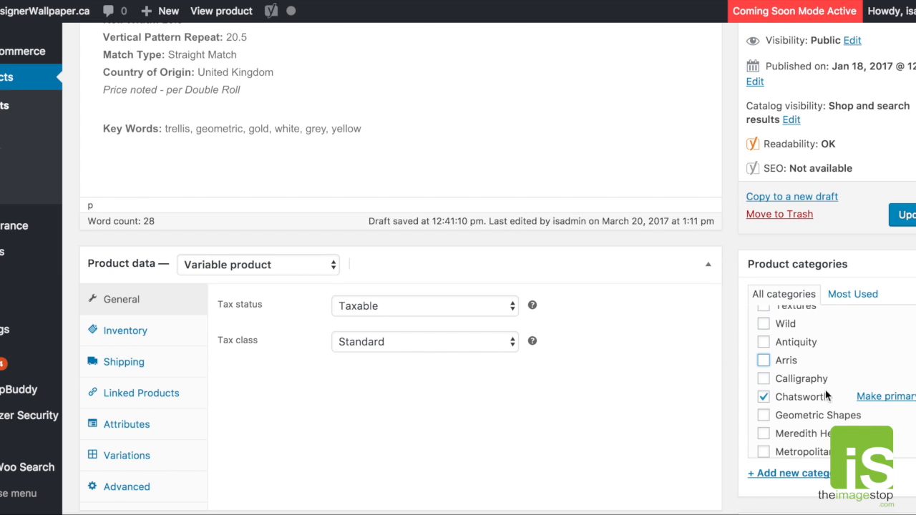
{"action": "left_click", "coordinate": [763, 361]}
{"action": "left_click", "coordinate": [764, 397]}
- Remove Arris #7007 from the 3D Wallcoverings and Animal Print categories
{"action": "scroll", "coordinate": [807, 399], "scroll_direction": "up", "scroll_amount": 5}
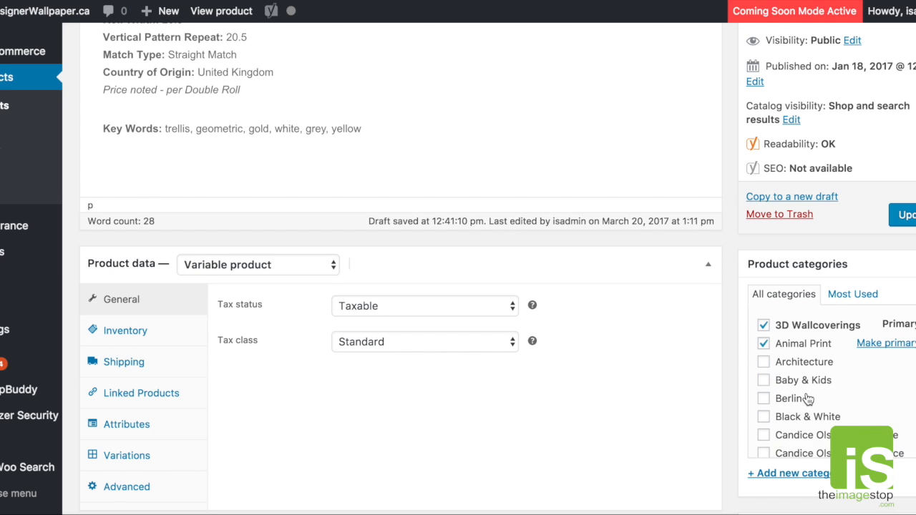
{"action": "scroll", "coordinate": [807, 399], "scroll_direction": "up", "scroll_amount": 2}
{"action": "left_click", "coordinate": [763, 375]}
{"action": "left_click", "coordinate": [764, 395]}
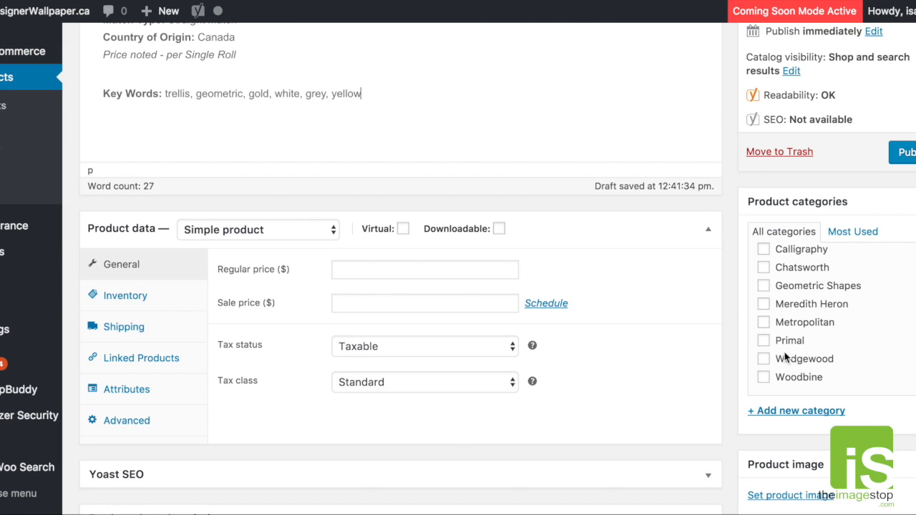
- Assign the new Test Wallpaper #1234 product to the Woodbine, 3D Wallcoverings and Black & White categories
{"action": "left_click", "coordinate": [763, 377]}
{"action": "scroll", "coordinate": [787, 322], "scroll_direction": "up", "scroll_amount": 5}
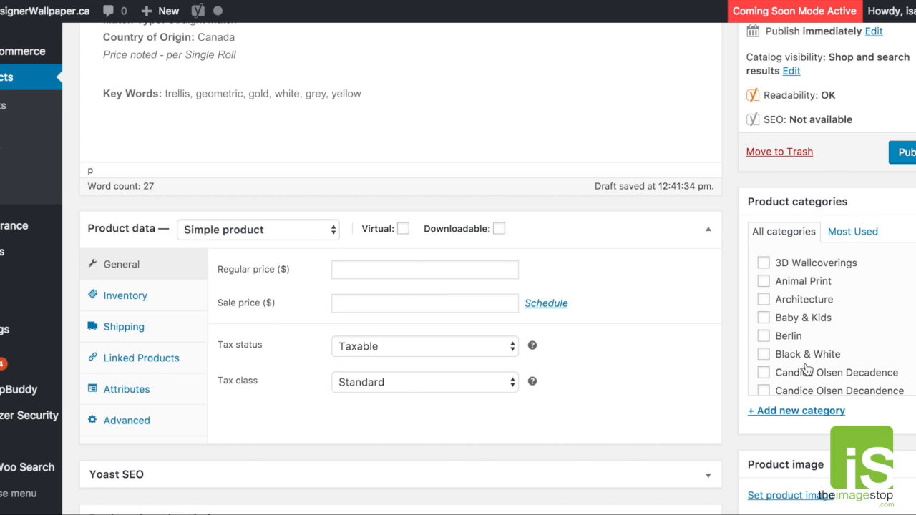
{"action": "left_click", "coordinate": [764, 263]}
{"action": "left_click", "coordinate": [764, 296]}
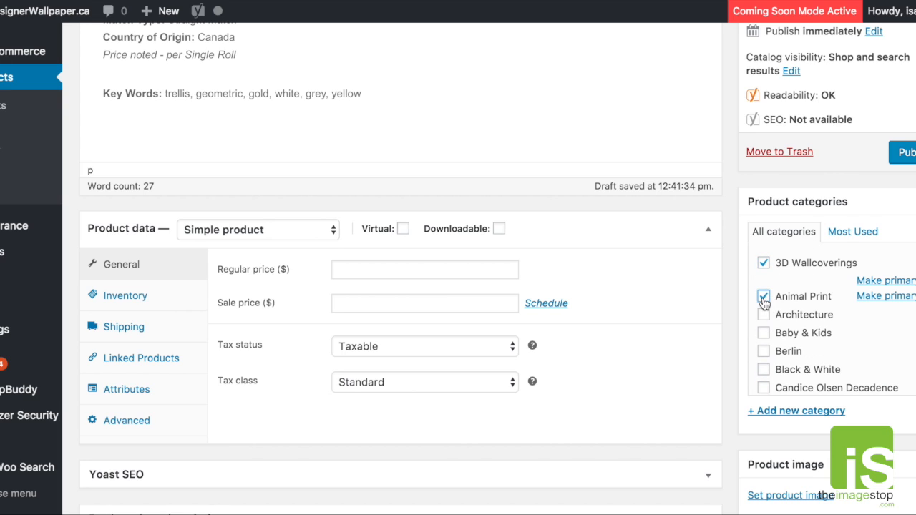
{"action": "left_click", "coordinate": [764, 296]}
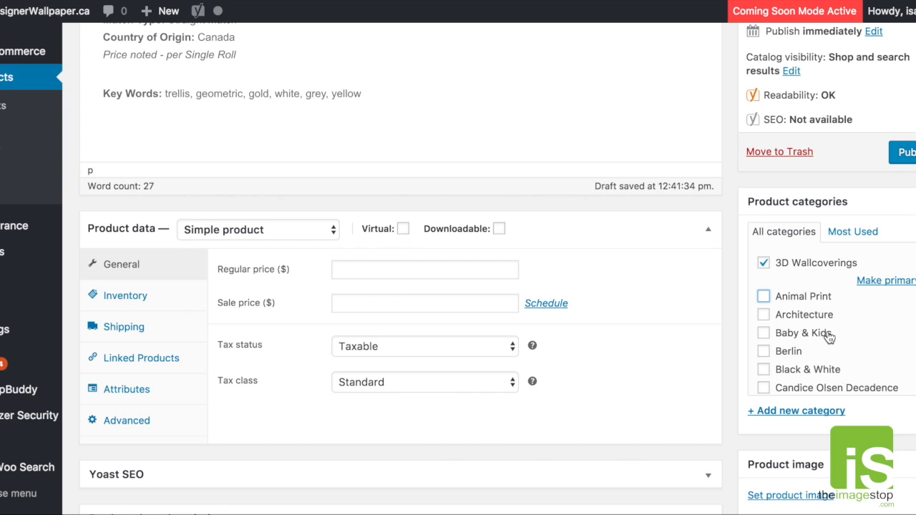
{"action": "scroll", "coordinate": [826, 333], "scroll_direction": "down", "scroll_amount": 1}
{"action": "left_click", "coordinate": [783, 358]}
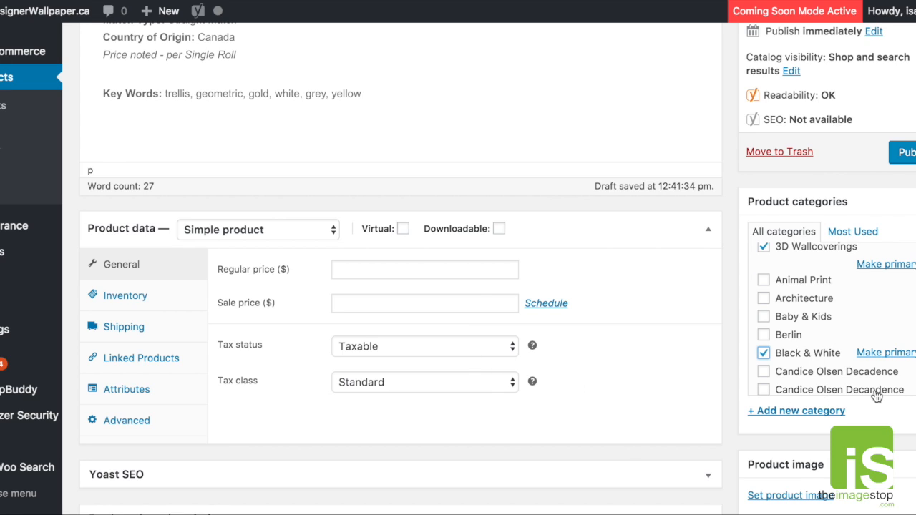
- Add a new product category named linen to Test Wallpaper #1234
{"action": "left_click", "coordinate": [793, 411]}
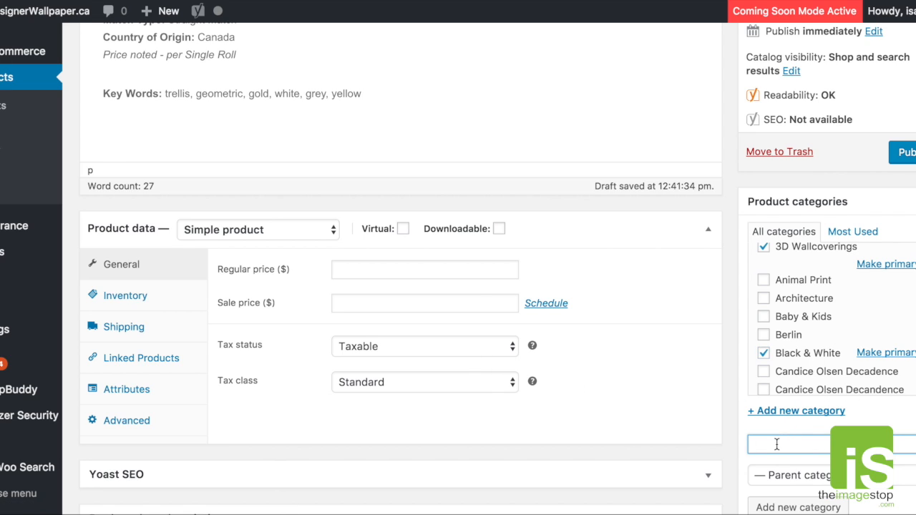
{"action": "type", "text": "linen"}
{"action": "scroll", "coordinate": [812, 475], "scroll_direction": "down", "scroll_amount": 1}
{"action": "left_click", "coordinate": [796, 467]}
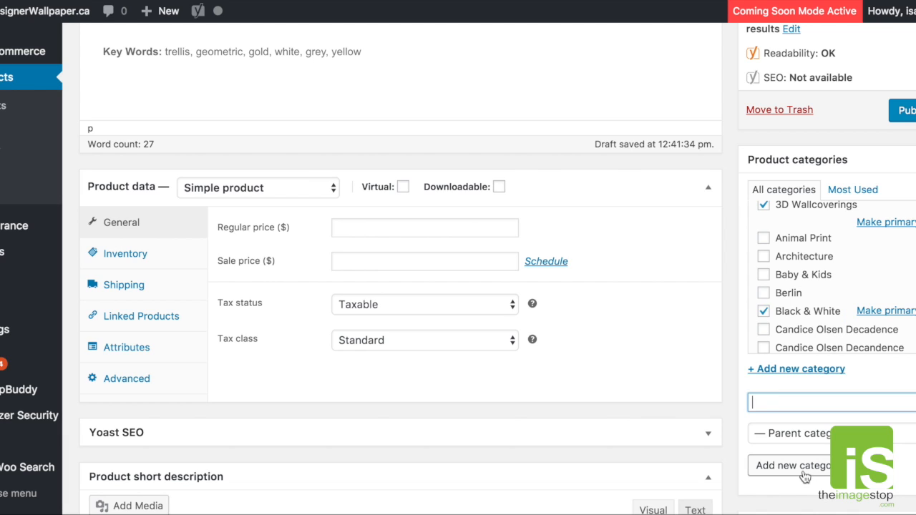
{"action": "scroll", "coordinate": [808, 342], "scroll_direction": "down", "scroll_amount": 4}
{"action": "scroll", "coordinate": [809, 342], "scroll_direction": "down", "scroll_amount": 5}
{"action": "scroll", "coordinate": [806, 342], "scroll_direction": "up", "scroll_amount": 10}
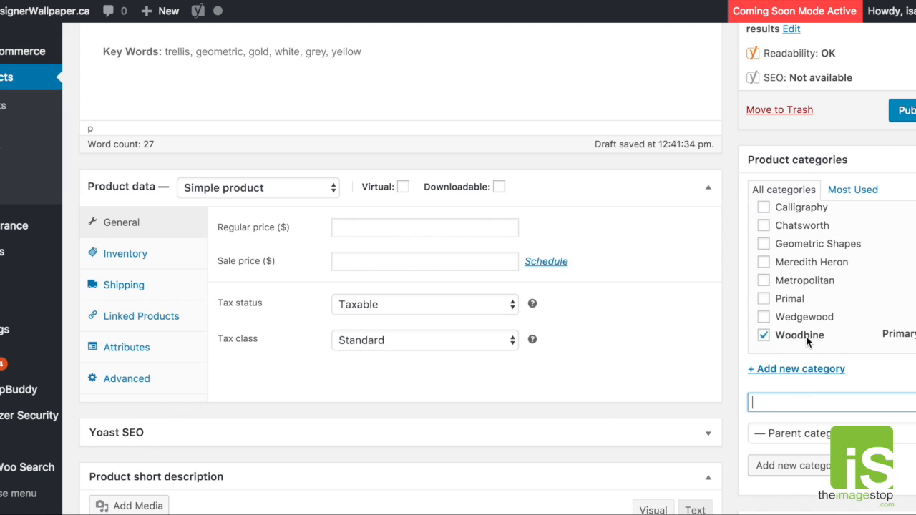
{"action": "scroll", "coordinate": [835, 361], "scroll_direction": "down", "scroll_amount": 3}
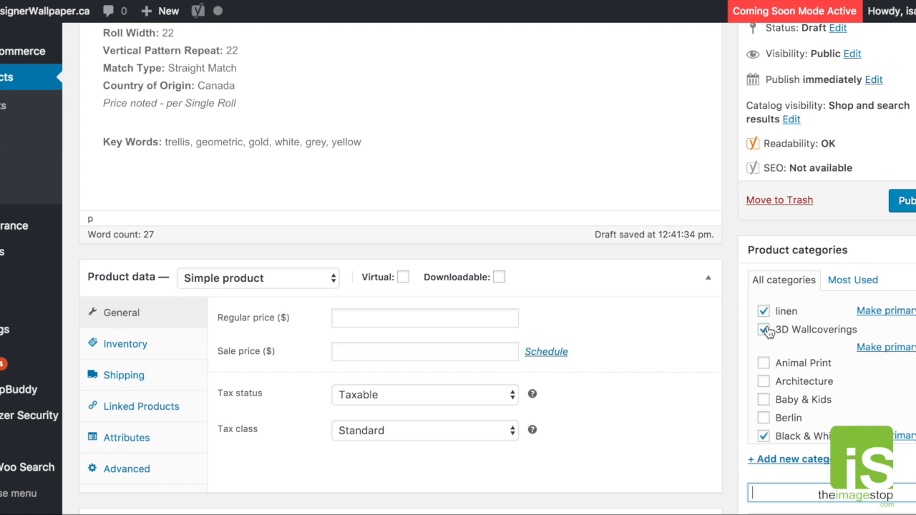
- Make linen the primary category of Test Wallpaper #1234
{"action": "scroll", "coordinate": [829, 358], "scroll_direction": "down", "scroll_amount": 1}
{"action": "scroll", "coordinate": [829, 358], "scroll_direction": "down", "scroll_amount": 12}
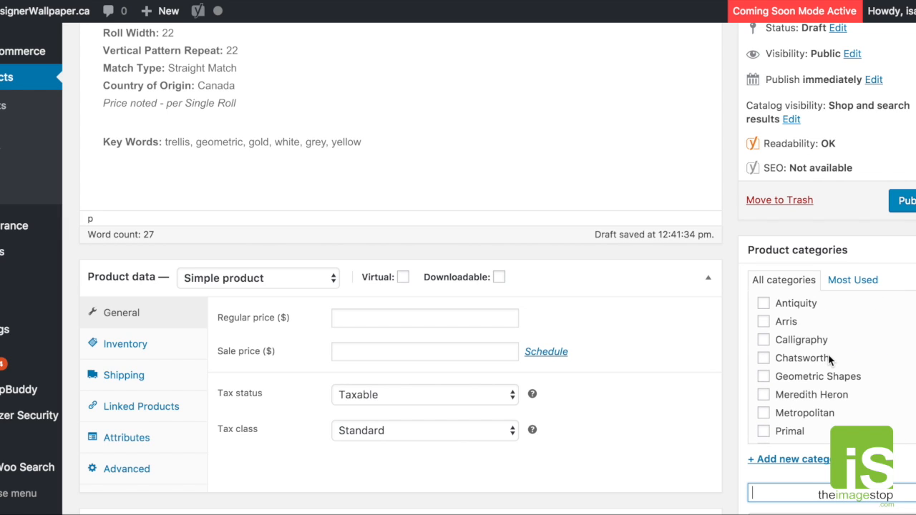
{"action": "scroll", "coordinate": [828, 355], "scroll_direction": "down", "scroll_amount": 1}
{"action": "scroll", "coordinate": [804, 423], "scroll_direction": "up", "scroll_amount": 10}
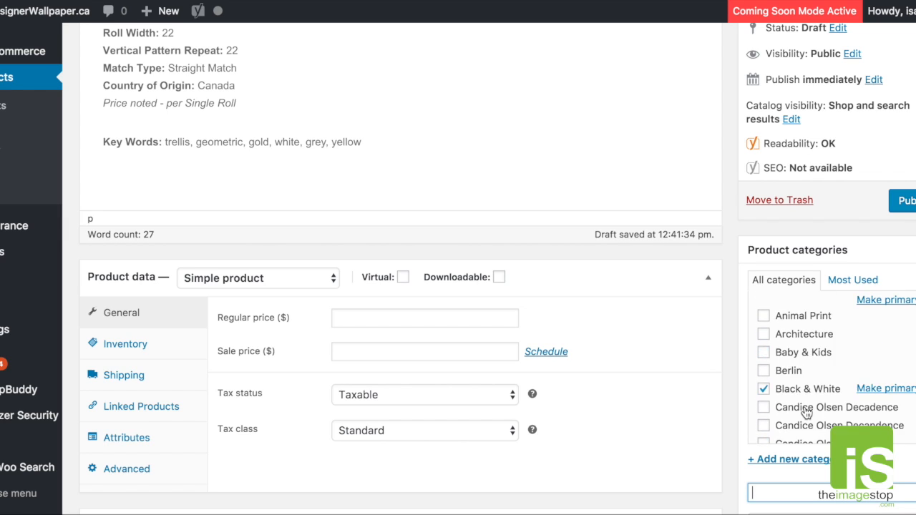
{"action": "scroll", "coordinate": [807, 413], "scroll_direction": "up", "scroll_amount": 3}
{"action": "left_click", "coordinate": [882, 367]}
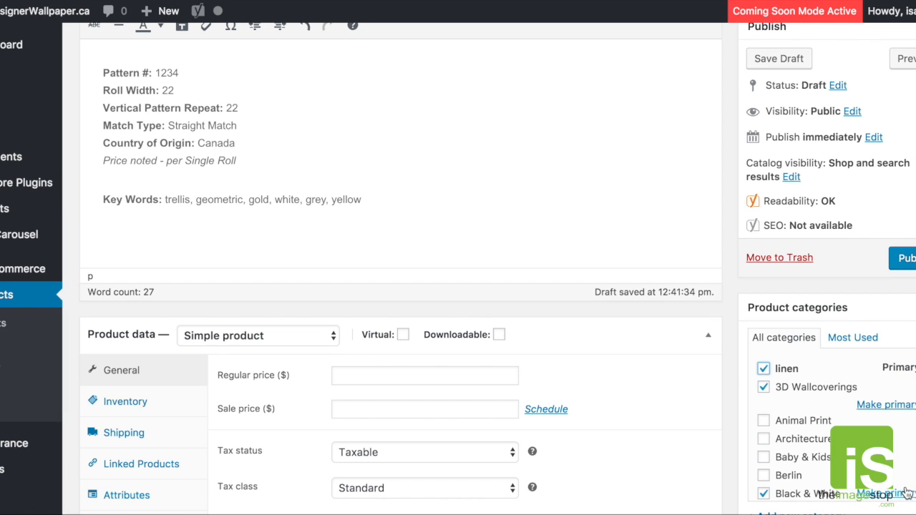
{"action": "scroll", "coordinate": [548, 375], "scroll_direction": "down", "scroll_amount": 1}
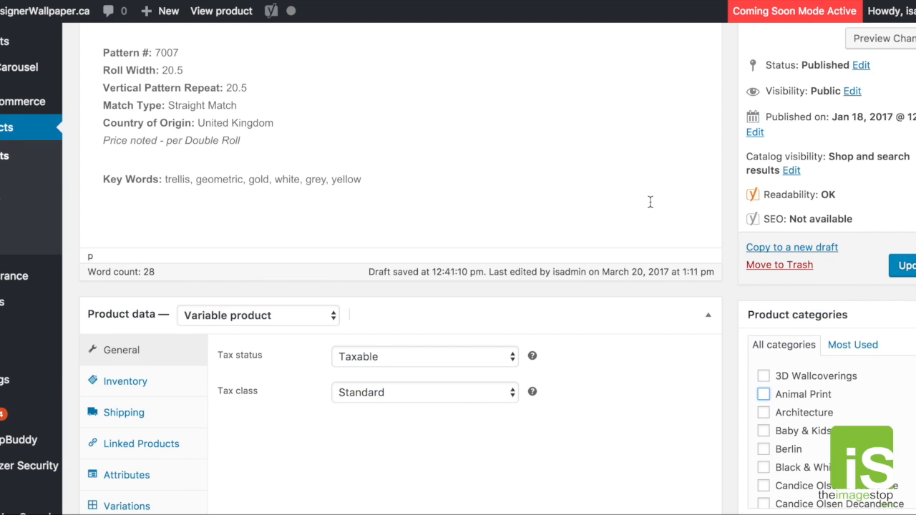
- Review the product data of Arris #7007 and the product type choices for Test Wallpaper #1234
{"action": "scroll", "coordinate": [649, 202], "scroll_direction": "down", "scroll_amount": 4}
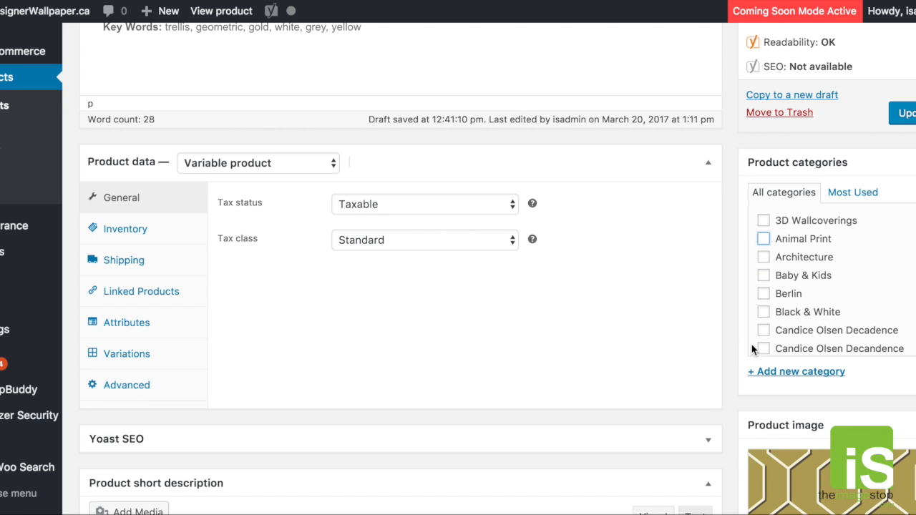
{"action": "scroll", "coordinate": [694, 349], "scroll_direction": "down", "scroll_amount": 1}
{"action": "scroll", "coordinate": [697, 355], "scroll_direction": "down", "scroll_amount": 1}
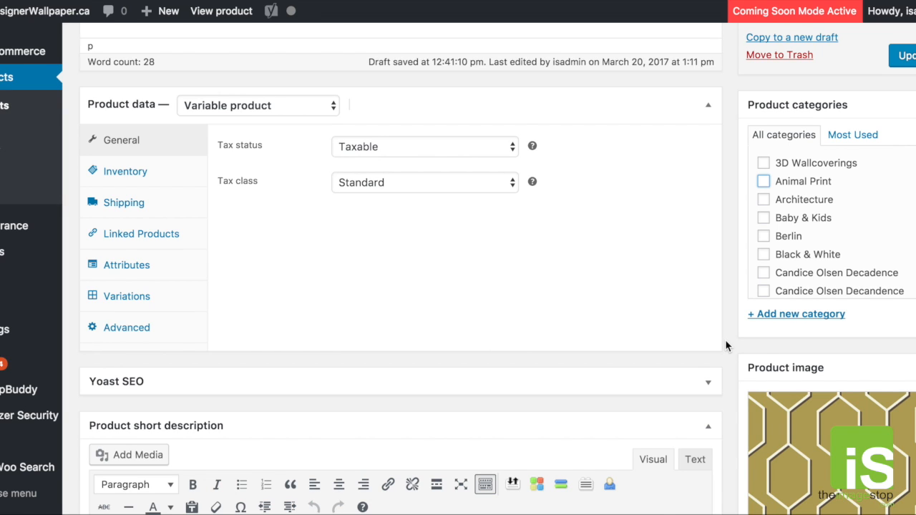
{"action": "scroll", "coordinate": [725, 345], "scroll_direction": "up", "scroll_amount": 1}
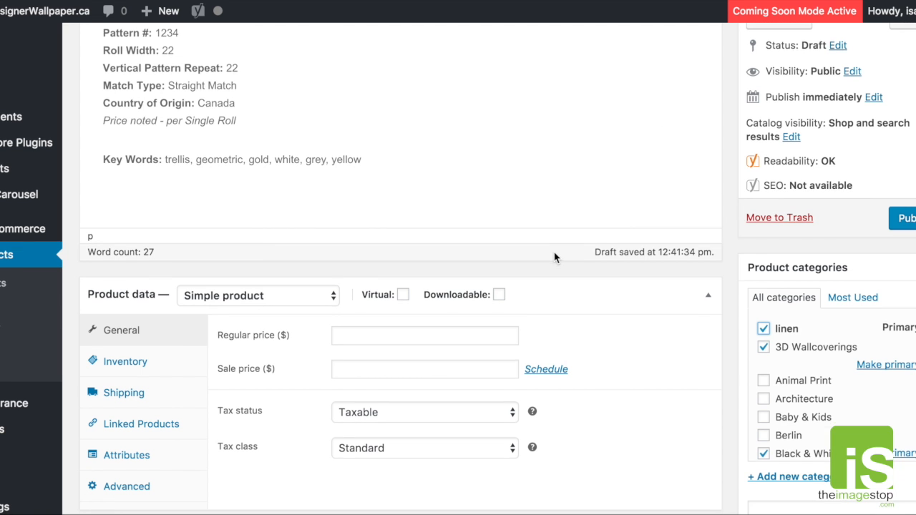
{"action": "scroll", "coordinate": [554, 255], "scroll_direction": "down", "scroll_amount": 2}
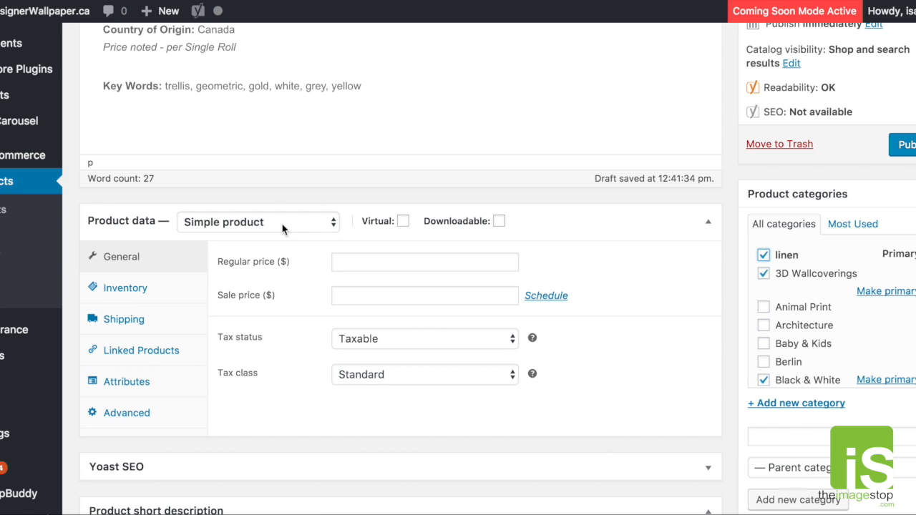
{"action": "left_click", "coordinate": [282, 226]}
{"action": "left_click", "coordinate": [357, 267]}
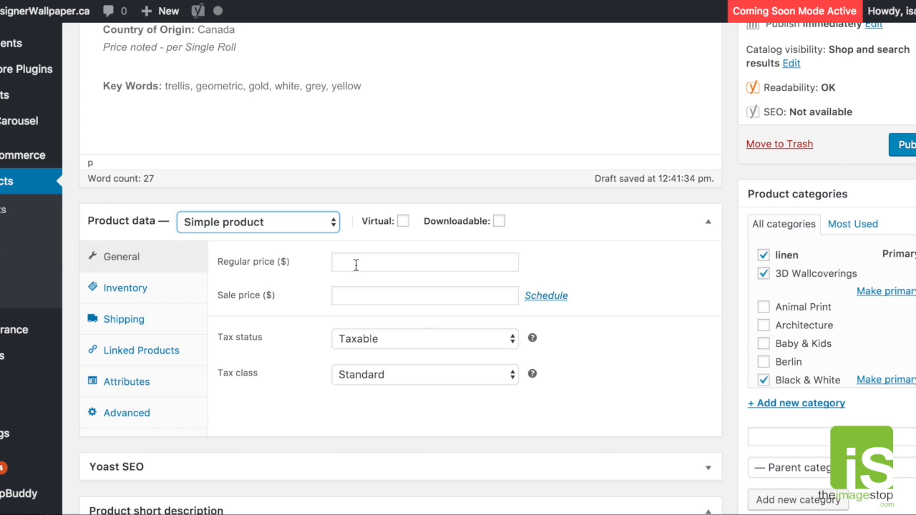
{"action": "left_click", "coordinate": [306, 224]}
{"action": "left_click", "coordinate": [417, 266]}
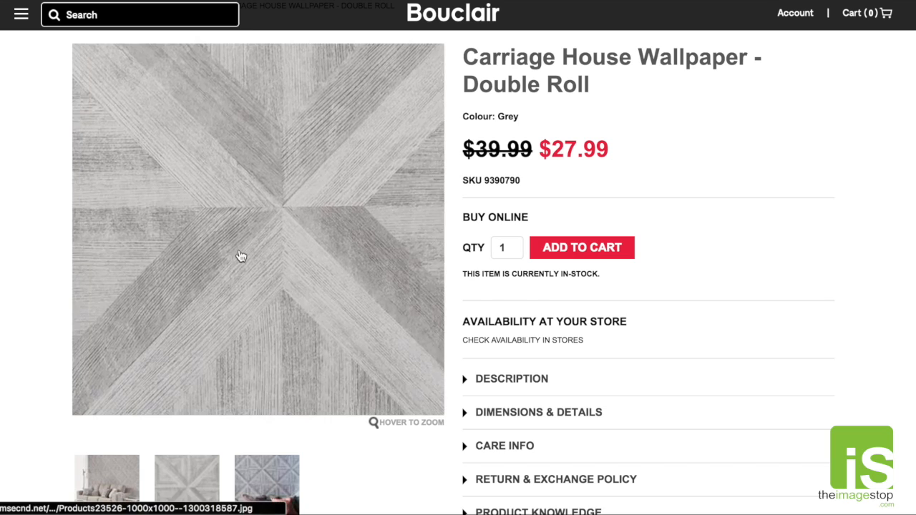
- Save the Carriage House Wallpaper pattern image from the Bouclair page as test1234.jpg in the patterns folder inside Debutante
{"action": "right_click", "coordinate": [227, 253]}
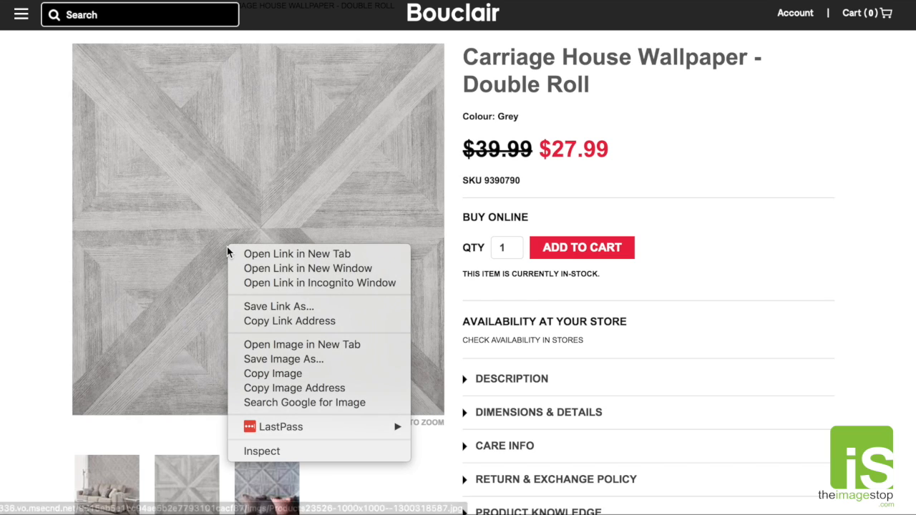
{"action": "left_click", "coordinate": [272, 360]}
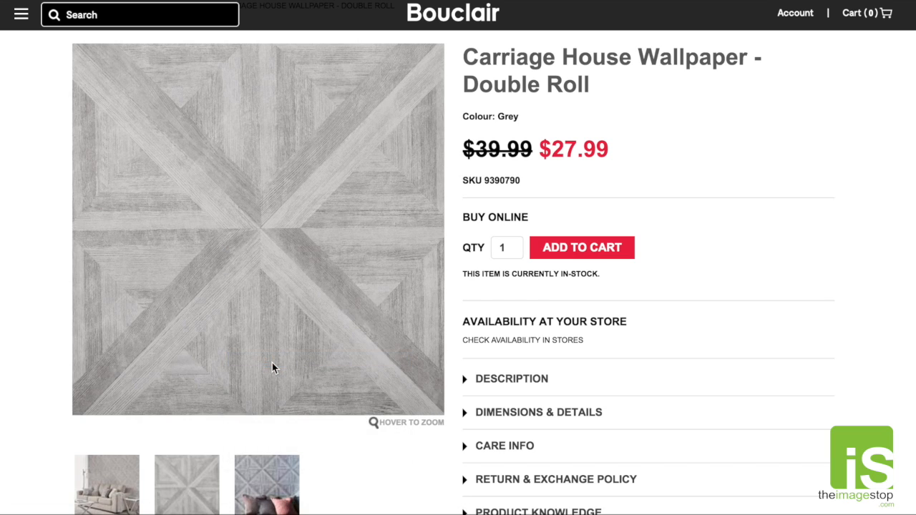
{"action": "left_click", "coordinate": [444, 13]}
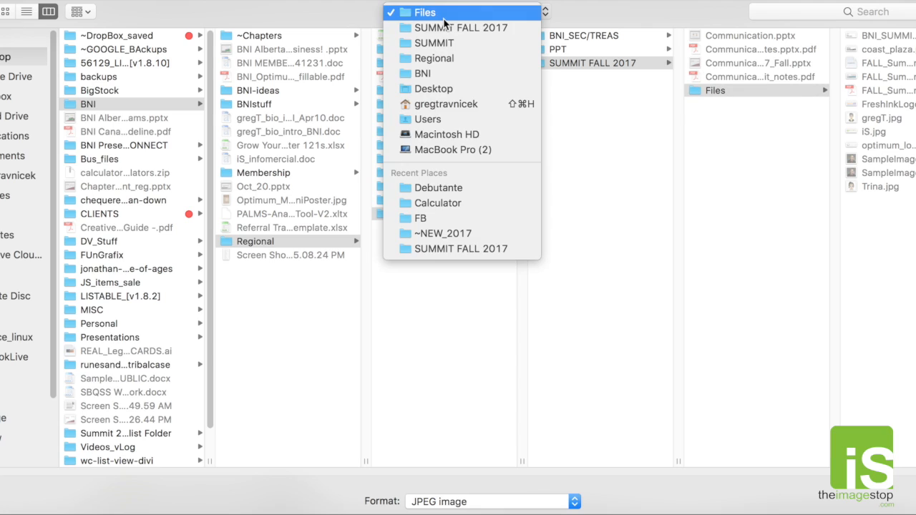
{"action": "left_click", "coordinate": [452, 190]}
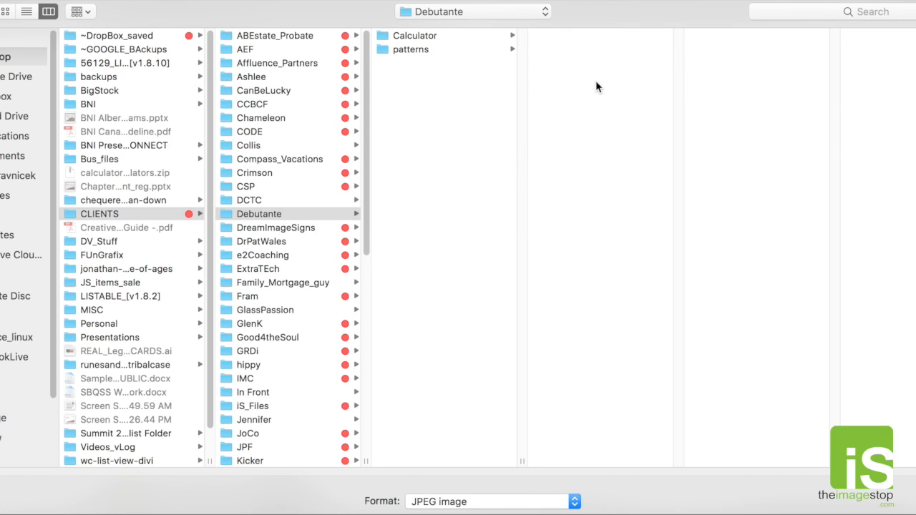
{"action": "left_click", "coordinate": [428, 49]}
{"action": "key", "text": "Return"}
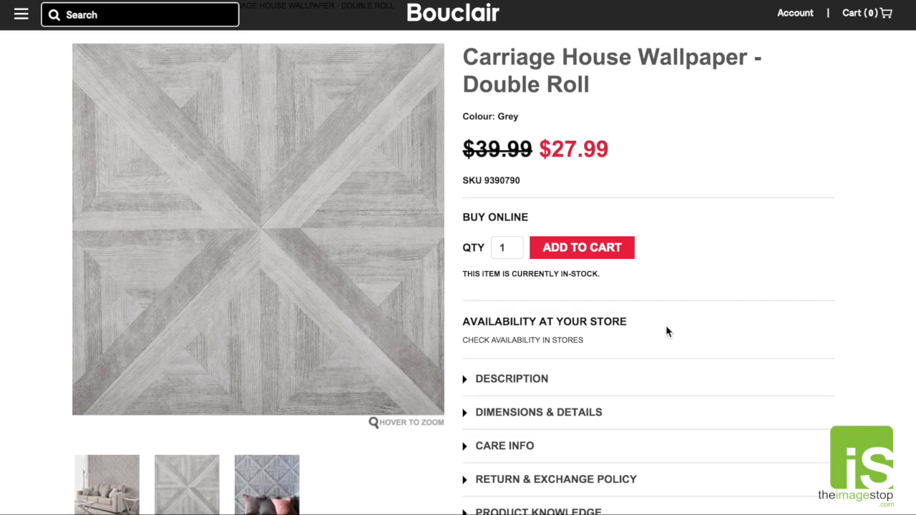
- Switch to Photoshop and open the saved pattern image test1234.jpg
{"action": "scroll", "coordinate": [698, 288], "scroll_direction": "down", "scroll_amount": 5}
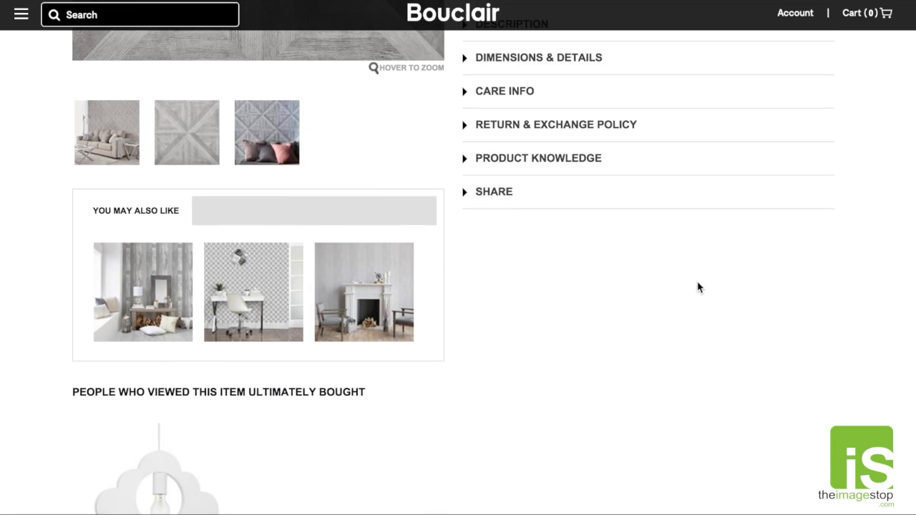
{"action": "scroll", "coordinate": [263, 355], "scroll_direction": "down", "scroll_amount": 1}
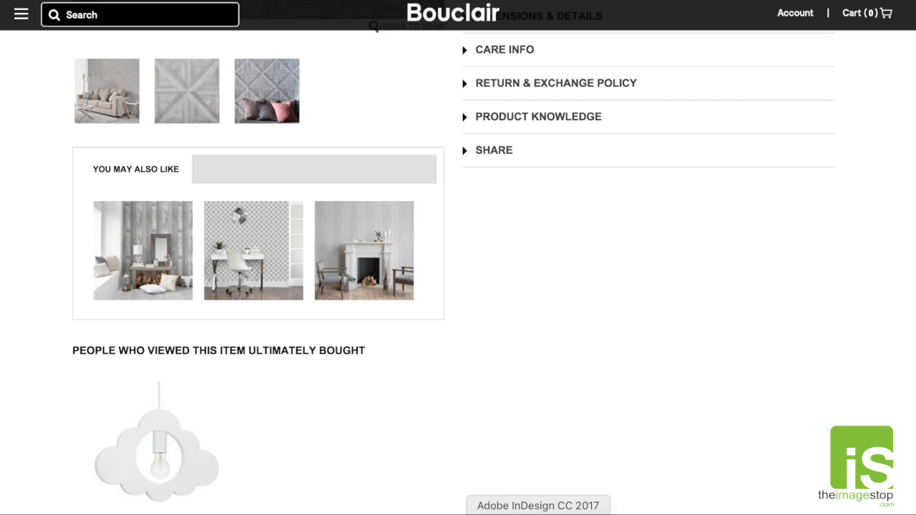
{"action": "left_click", "coordinate": [507, 511]}
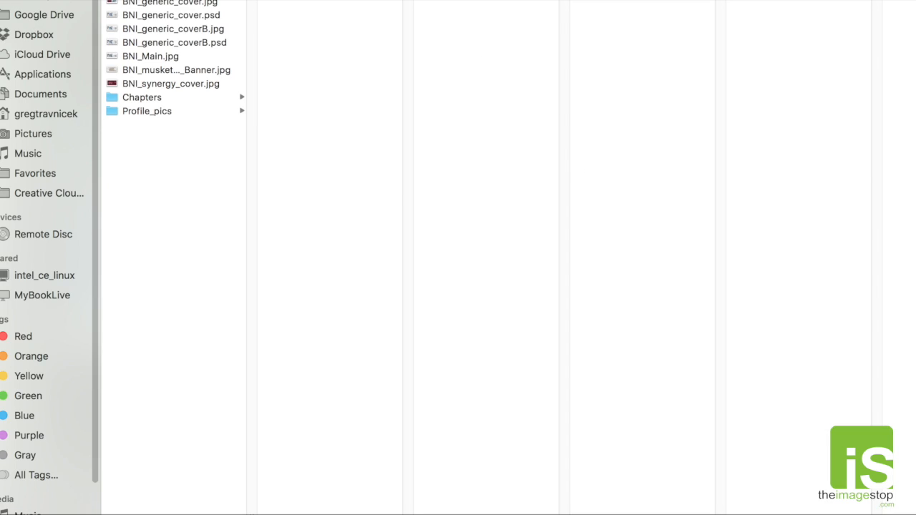
{"action": "left_click", "coordinate": [476, 2]}
{"action": "left_click", "coordinate": [481, 113]}
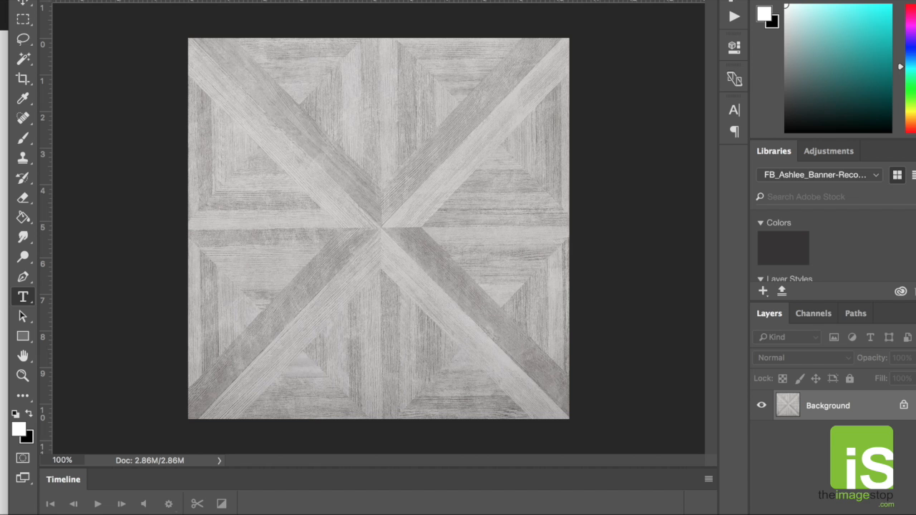
- Darken the pattern image by lowering the middle of the RGB curve in Curves, and save it as a JPEG in the patterns folder
{"action": "key", "text": "super+m"}
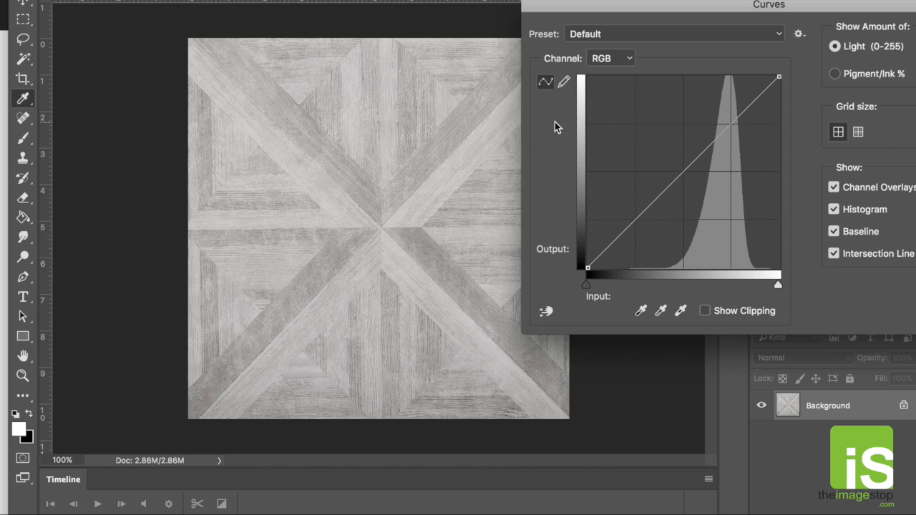
{"action": "left_click_drag", "start_coordinate": [686, 173], "coordinate": [682, 252]}
{"action": "key", "text": "Return"}
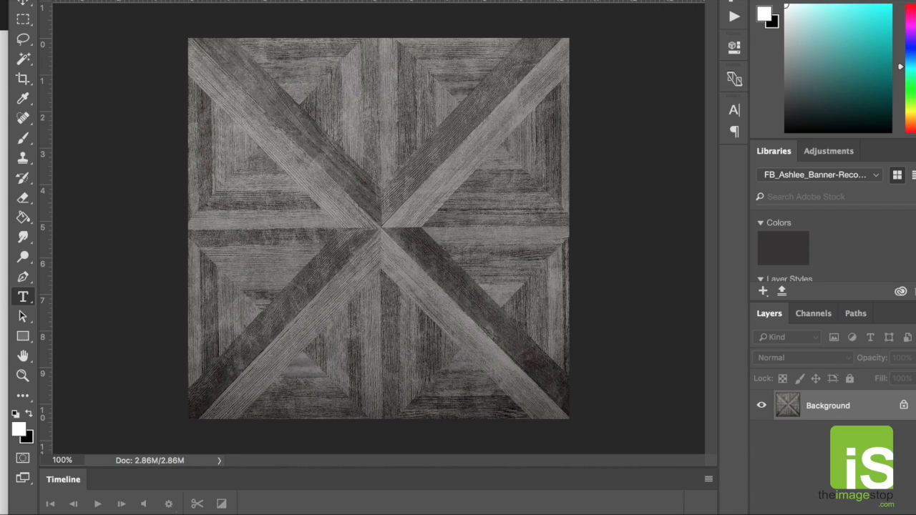
{"action": "key", "text": "super+shift+s"}
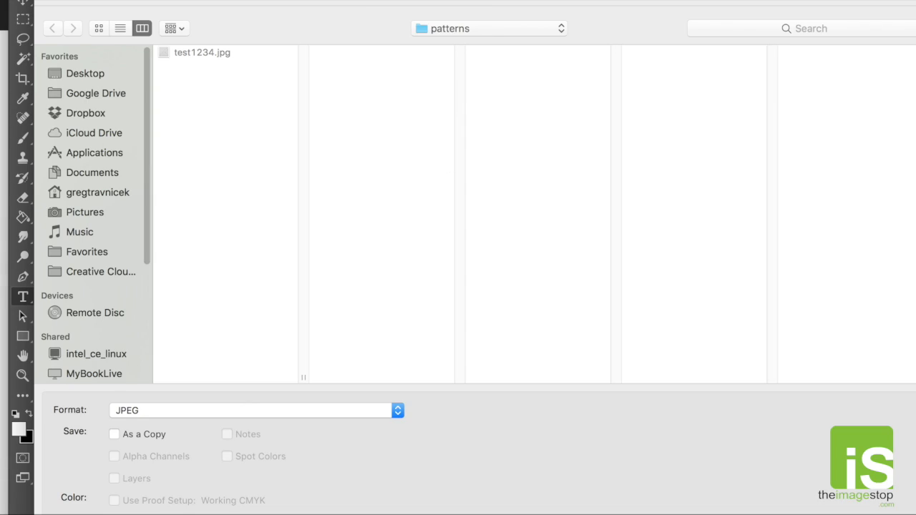
{"action": "key", "text": "Return"}
{"action": "key", "text": "Return"}
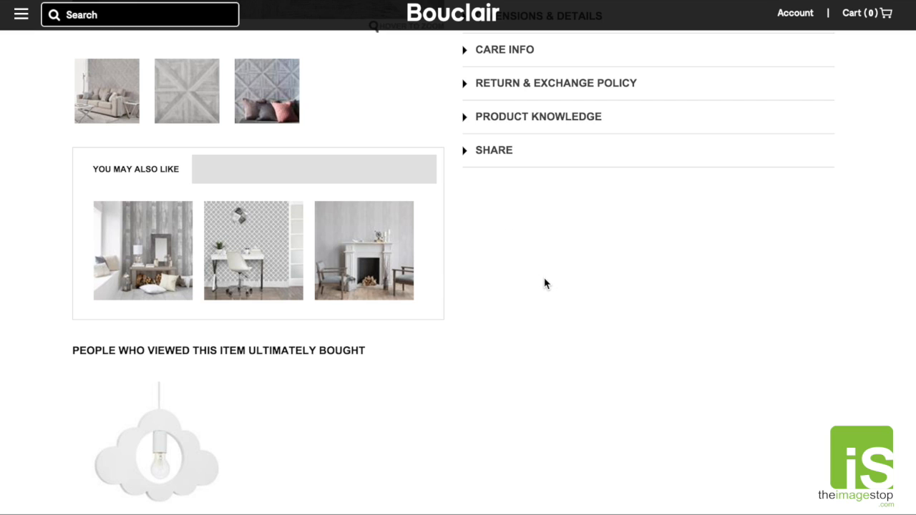
- Return to the Test Wallpaper #1234 page in WordPress and set its product type to Variable product
{"action": "scroll", "coordinate": [544, 284], "scroll_direction": "up", "scroll_amount": 10}
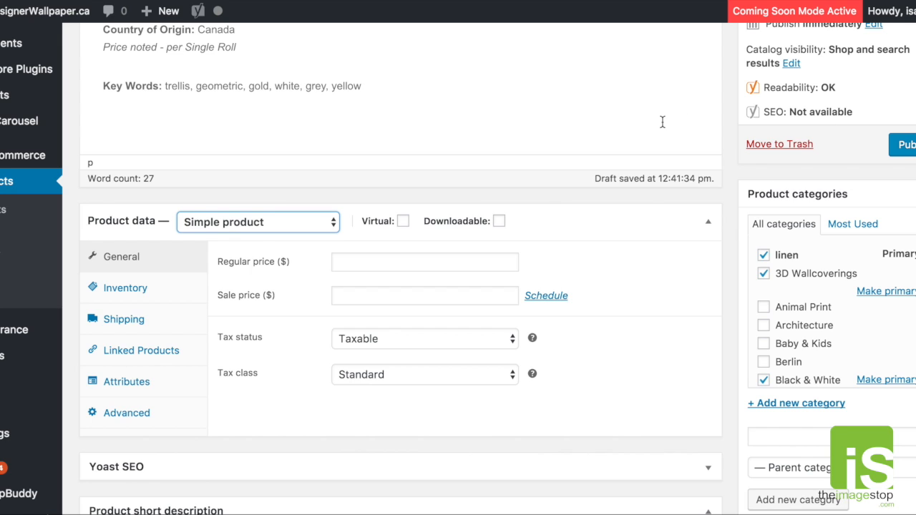
{"action": "scroll", "coordinate": [661, 121], "scroll_direction": "up", "scroll_amount": 5}
{"action": "scroll", "coordinate": [661, 123], "scroll_direction": "up", "scroll_amount": 3}
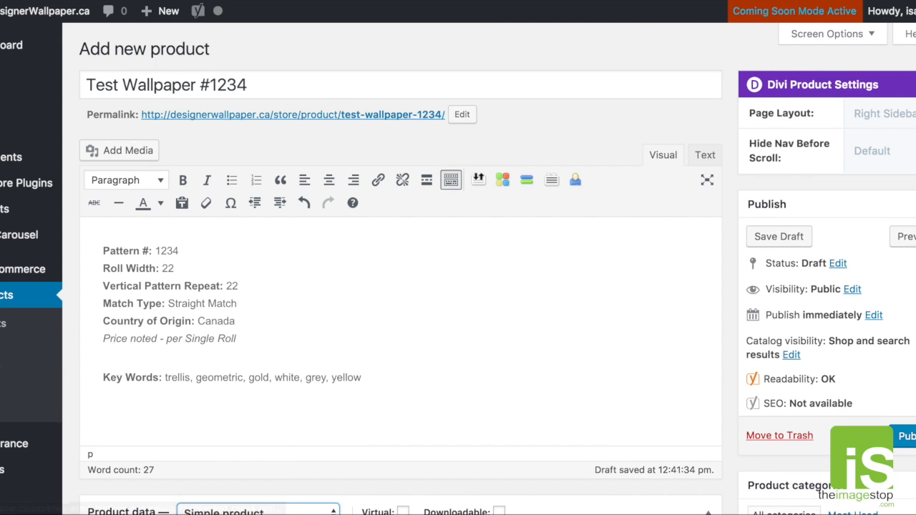
{"action": "scroll", "coordinate": [632, 209], "scroll_direction": "down", "scroll_amount": 5}
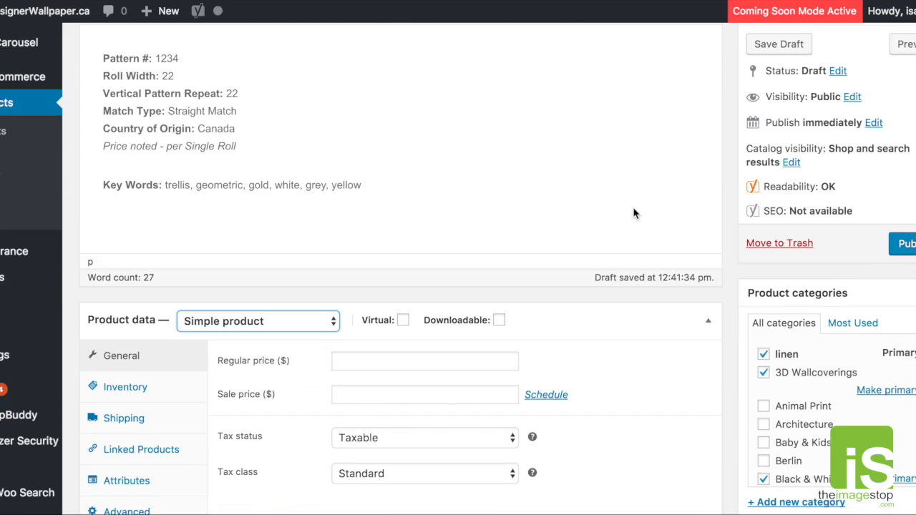
{"action": "scroll", "coordinate": [633, 212], "scroll_direction": "down", "scroll_amount": 2}
{"action": "scroll", "coordinate": [634, 213], "scroll_direction": "down", "scroll_amount": 1}
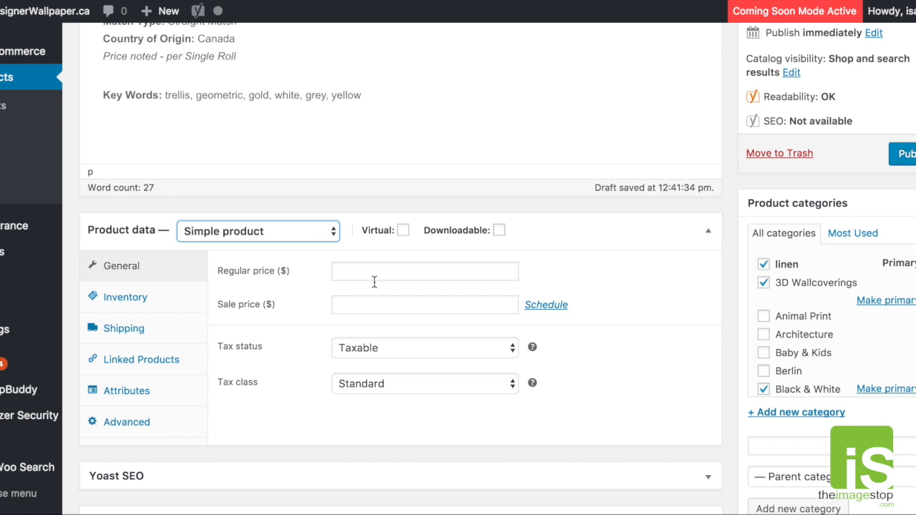
{"action": "scroll", "coordinate": [429, 243], "scroll_direction": "down", "scroll_amount": 1}
{"action": "left_click", "coordinate": [271, 235]}
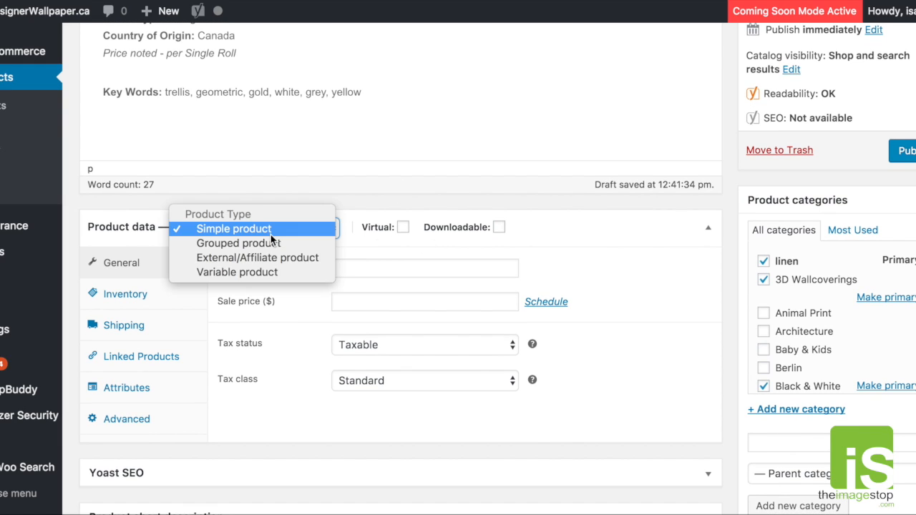
{"action": "left_click", "coordinate": [225, 273]}
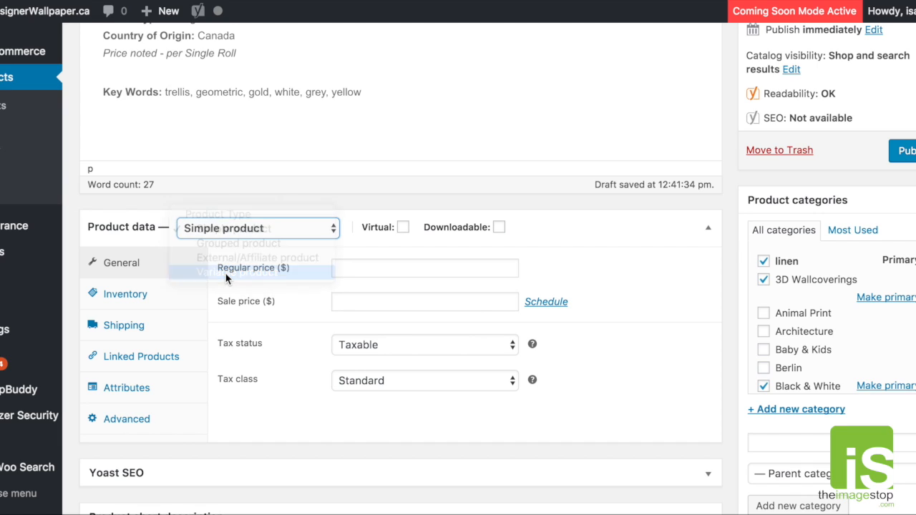
{"action": "scroll", "coordinate": [317, 343], "scroll_direction": "down", "scroll_amount": 1}
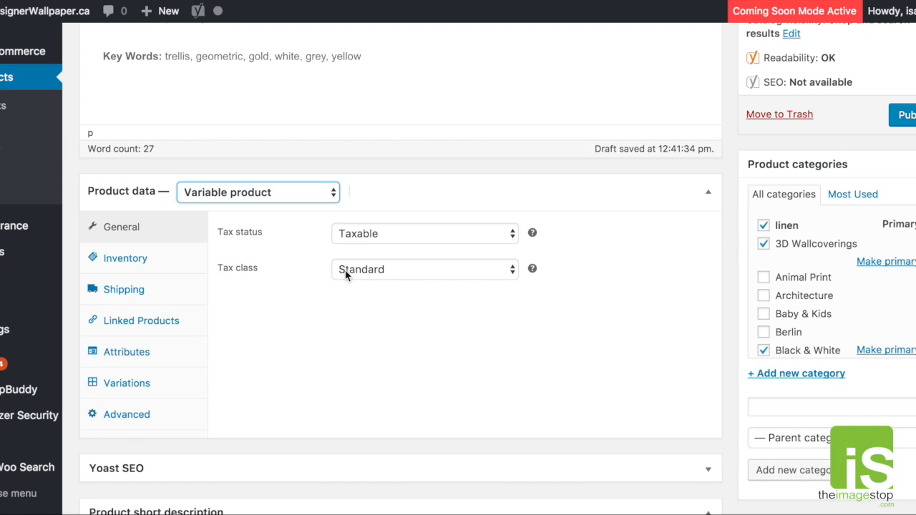
{"action": "left_click", "coordinate": [409, 278]}
{"action": "left_click", "coordinate": [275, 284]}
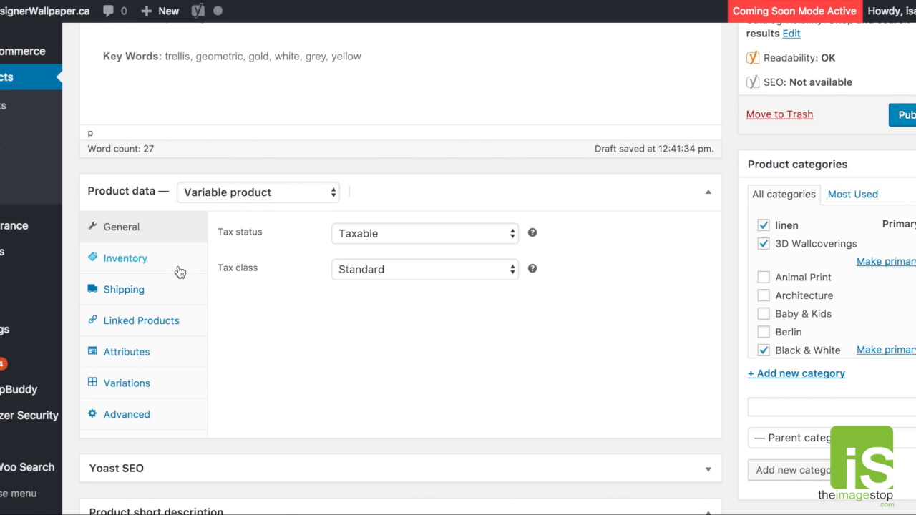
- Review the product's inventory, shipping and linked-product settings, including the SKU, shipping class, upsells and cross-sells
{"action": "left_click", "coordinate": [146, 264]}
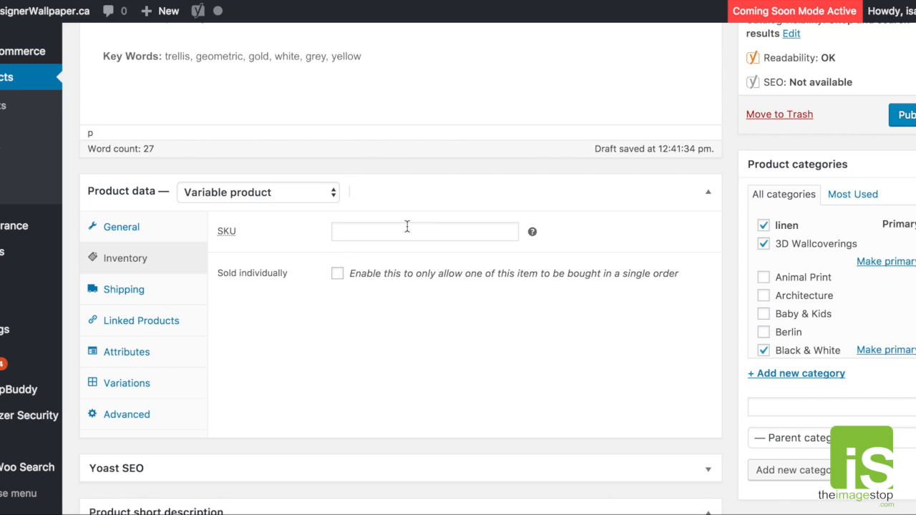
{"action": "left_click", "coordinate": [349, 234]}
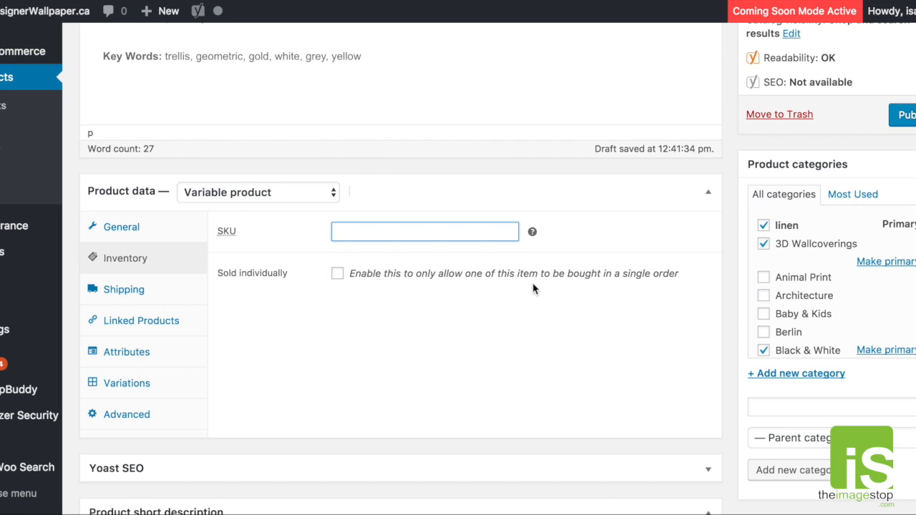
{"action": "left_click", "coordinate": [149, 294]}
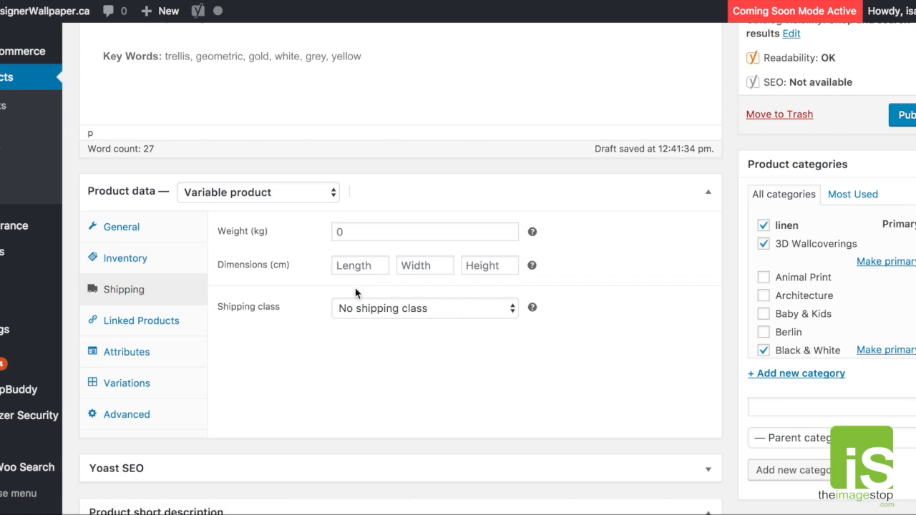
{"action": "left_click", "coordinate": [393, 311]}
{"action": "left_click", "coordinate": [284, 370]}
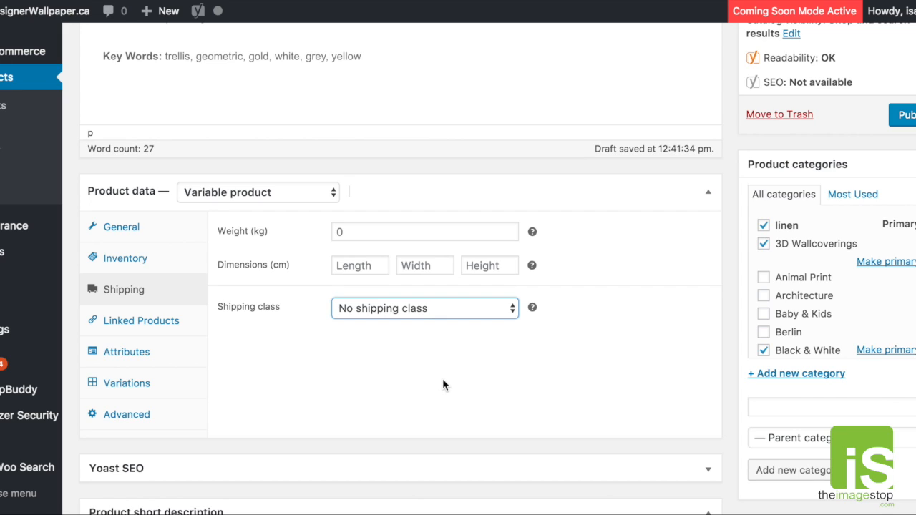
{"action": "left_click", "coordinate": [152, 322]}
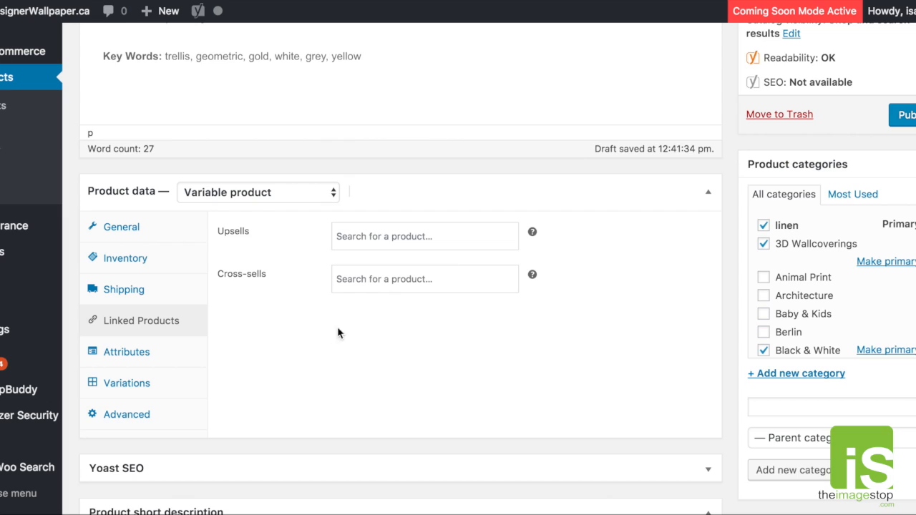
{"action": "left_click", "coordinate": [385, 237]}
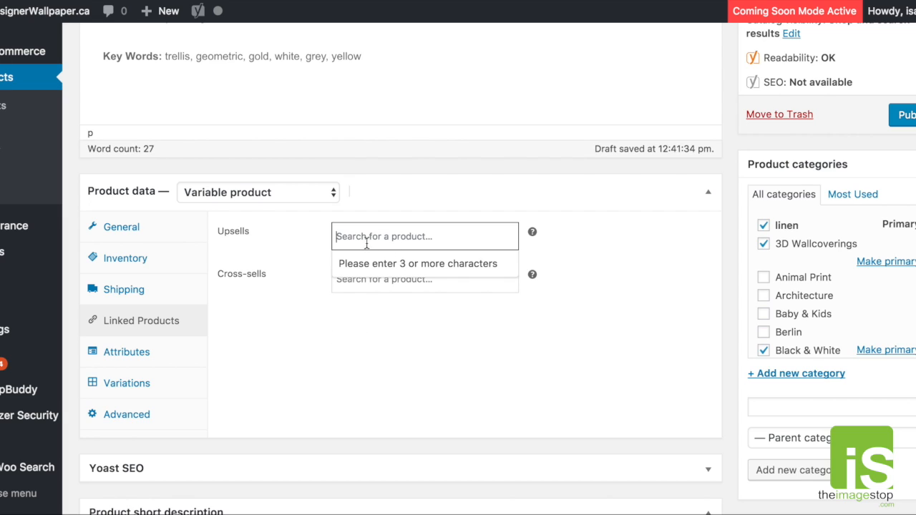
{"action": "left_click", "coordinate": [320, 258]}
{"action": "left_click", "coordinate": [385, 279]}
{"action": "left_click", "coordinate": [338, 377]}
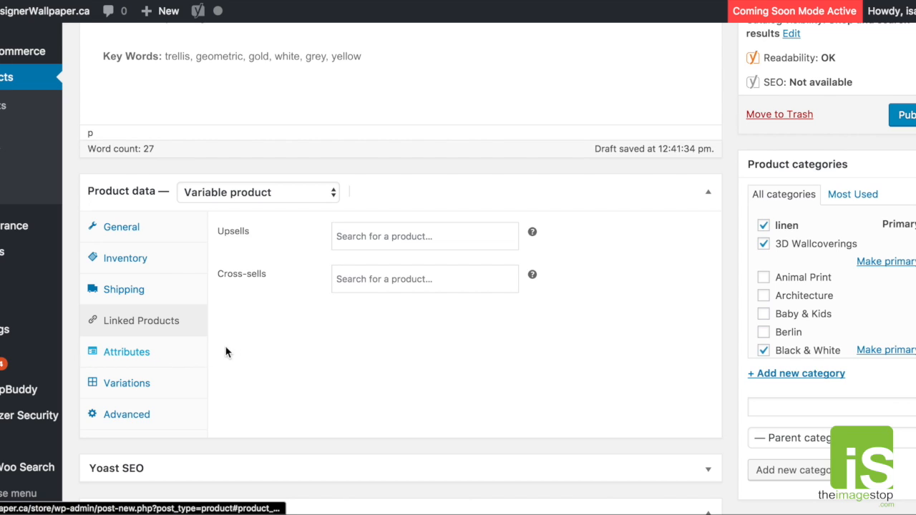
- Add a new blank custom product attribute to Test Wallpaper #1234
{"action": "left_click", "coordinate": [136, 354]}
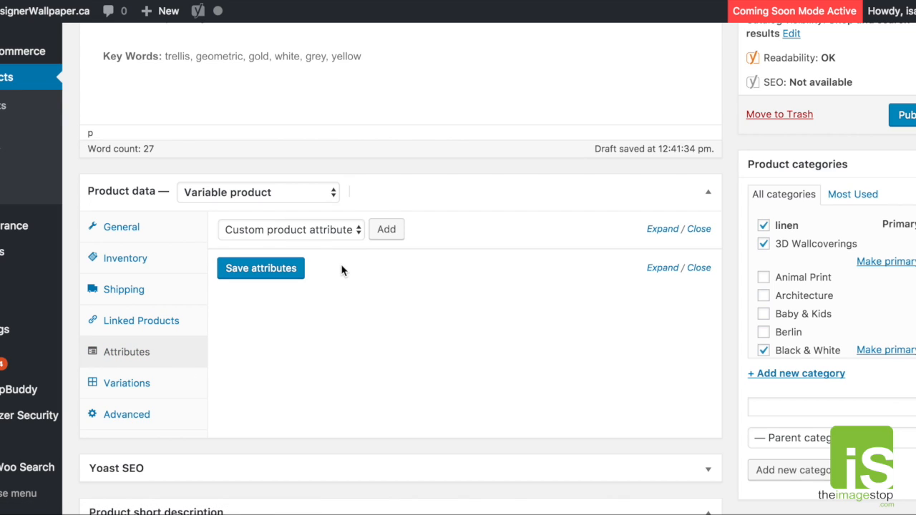
{"action": "left_click", "coordinate": [359, 230]}
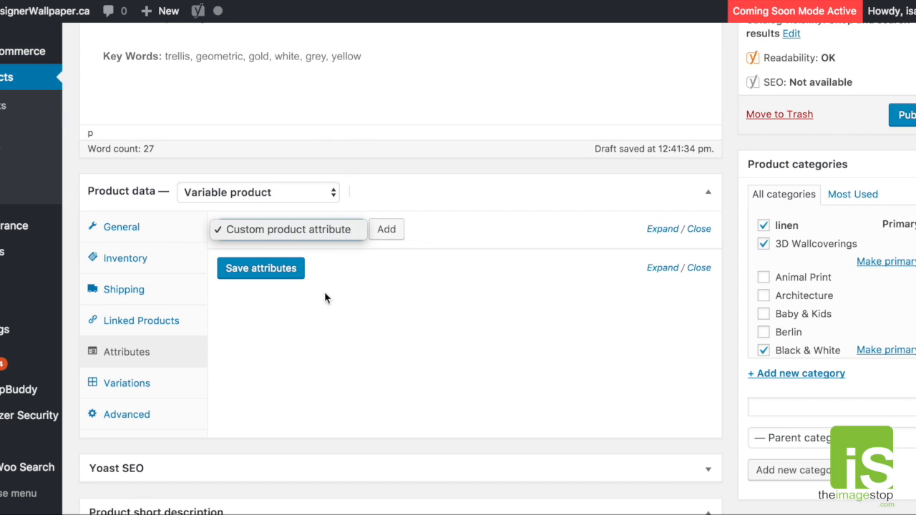
{"action": "left_click", "coordinate": [412, 313]}
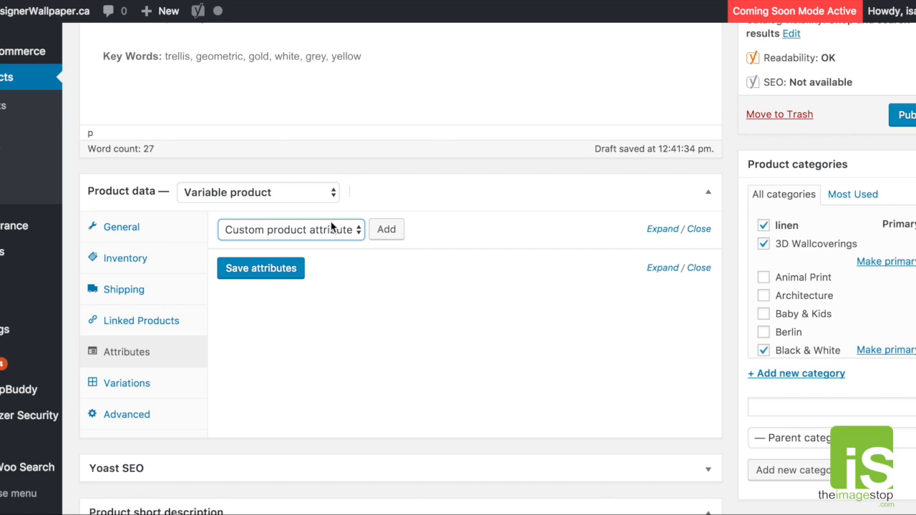
{"action": "left_click", "coordinate": [354, 231]}
{"action": "left_click", "coordinate": [371, 288]}
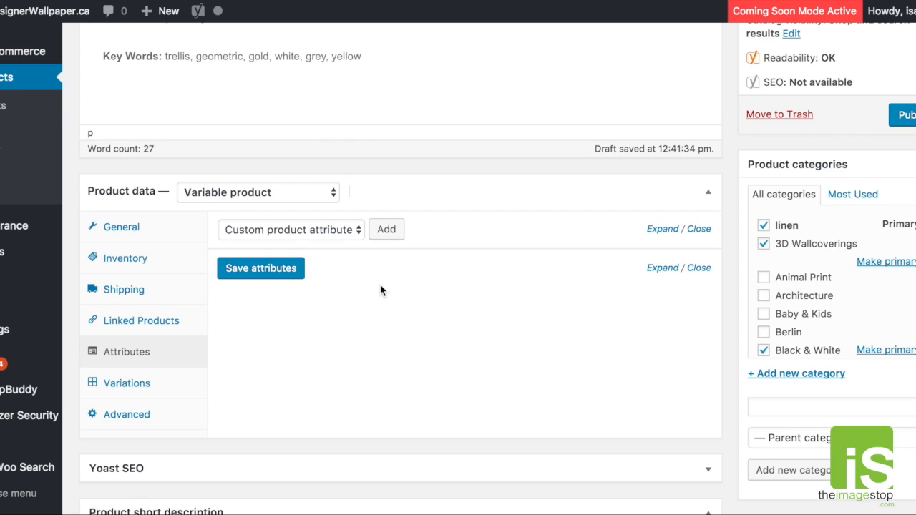
{"action": "left_click", "coordinate": [397, 234]}
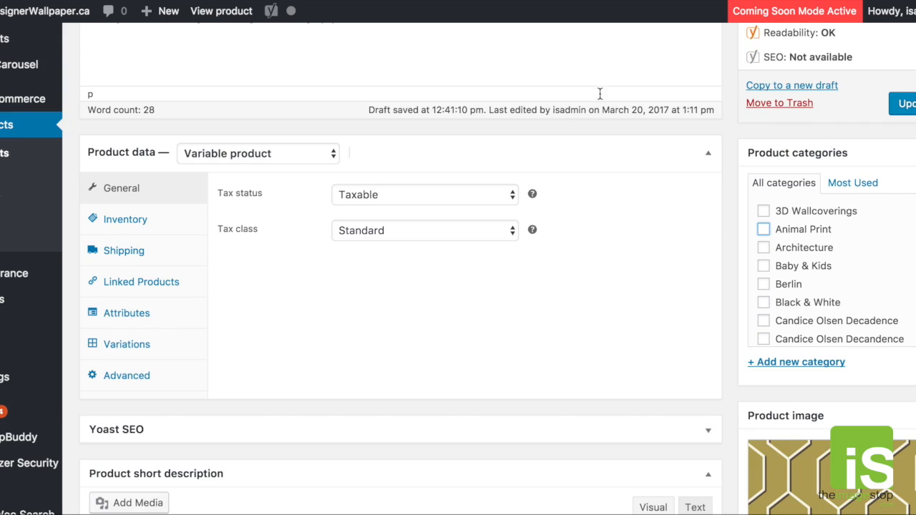
- Examine the attributes and variations of Arris #7007 and how its Geometric Trellis options are offered on the store page
{"action": "left_click", "coordinate": [124, 320]}
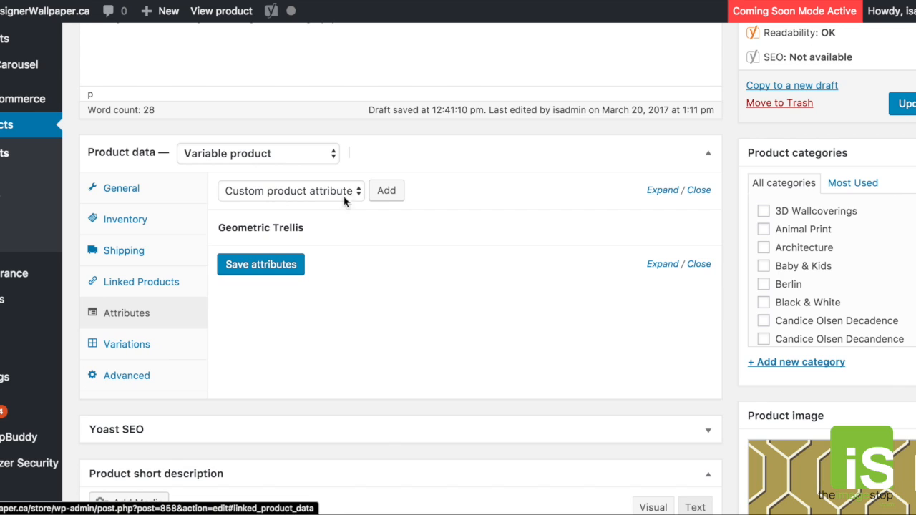
{"action": "left_click", "coordinate": [157, 343]}
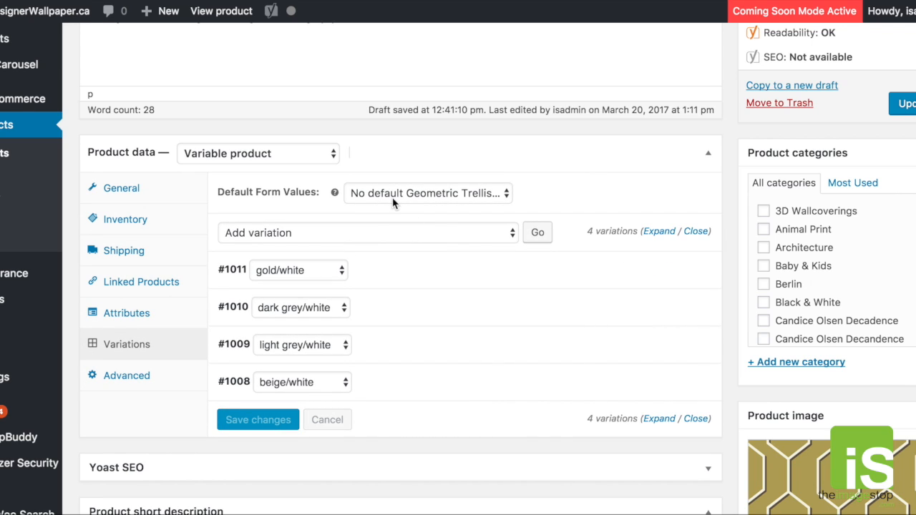
{"action": "left_click", "coordinate": [509, 196]}
{"action": "left_click", "coordinate": [491, 194]}
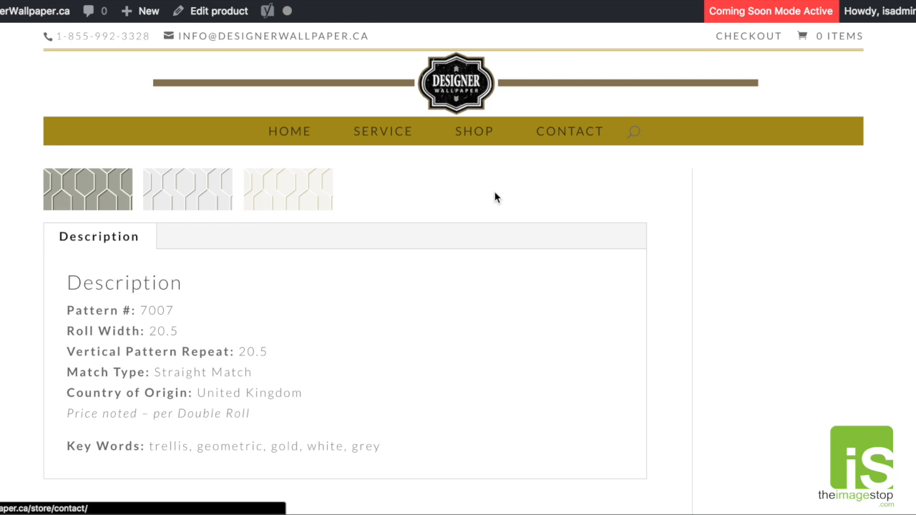
{"action": "left_click_drag", "start_coordinate": [360, 379], "coordinate": [474, 376]}
{"action": "left_click", "coordinate": [571, 372]}
{"action": "left_click", "coordinate": [665, 229]}
{"action": "left_click", "coordinate": [565, 377]}
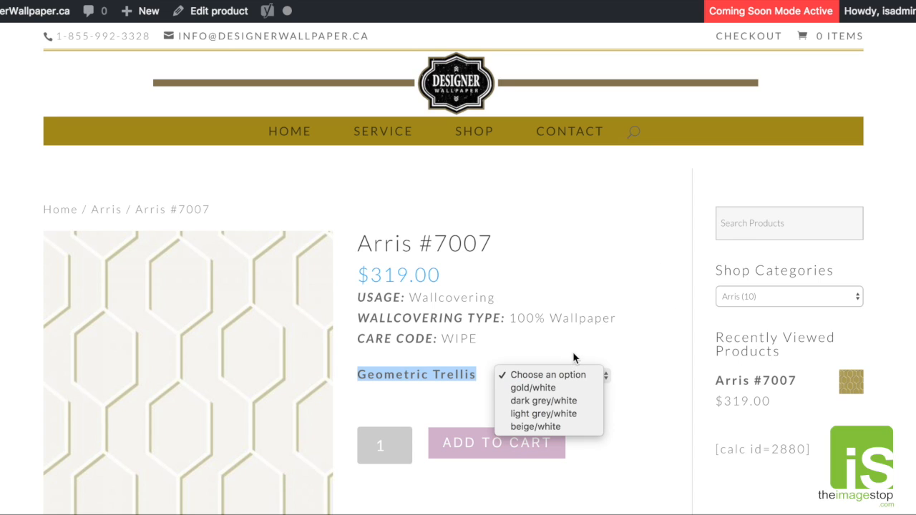
{"action": "left_click", "coordinate": [578, 347]}
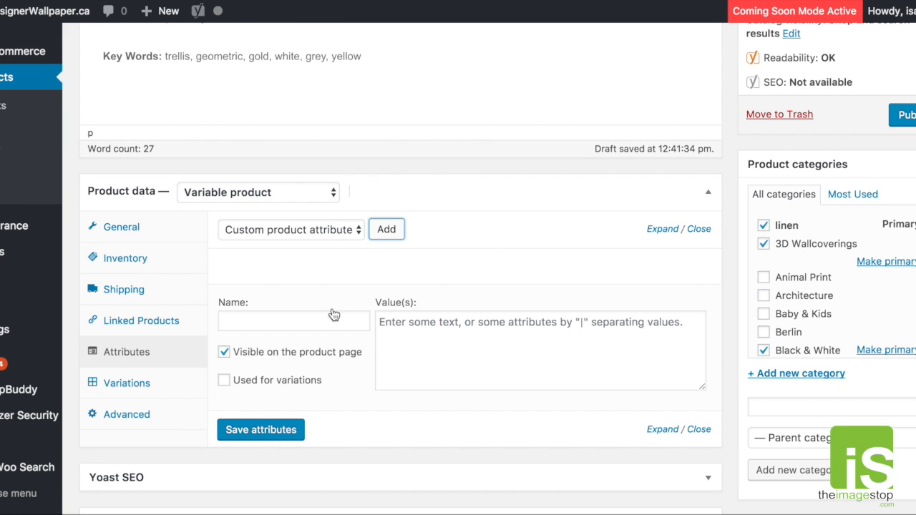
- Name the new custom attribute of Test Wallpaper #1234 "Test 1234"
{"action": "left_click", "coordinate": [307, 320]}
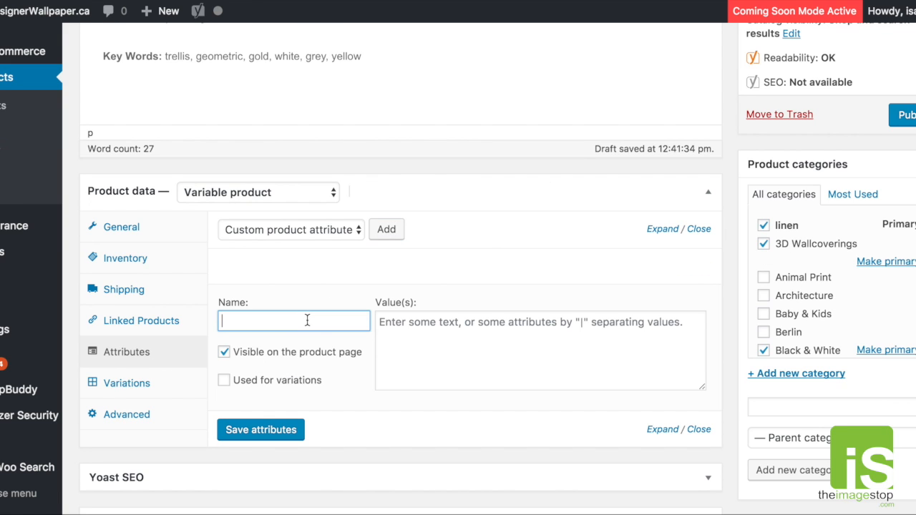
{"action": "scroll", "coordinate": [307, 320], "scroll_direction": "up", "scroll_amount": 5}
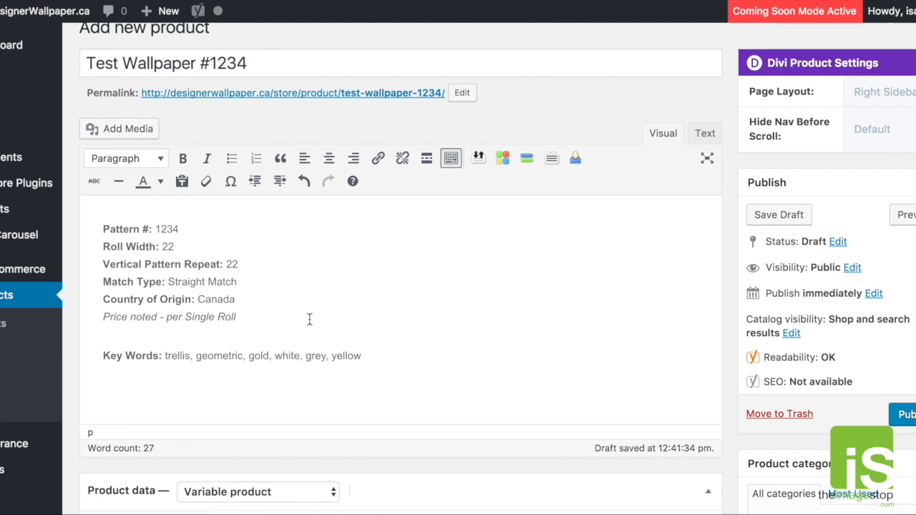
{"action": "scroll", "coordinate": [310, 319], "scroll_direction": "down", "scroll_amount": 4}
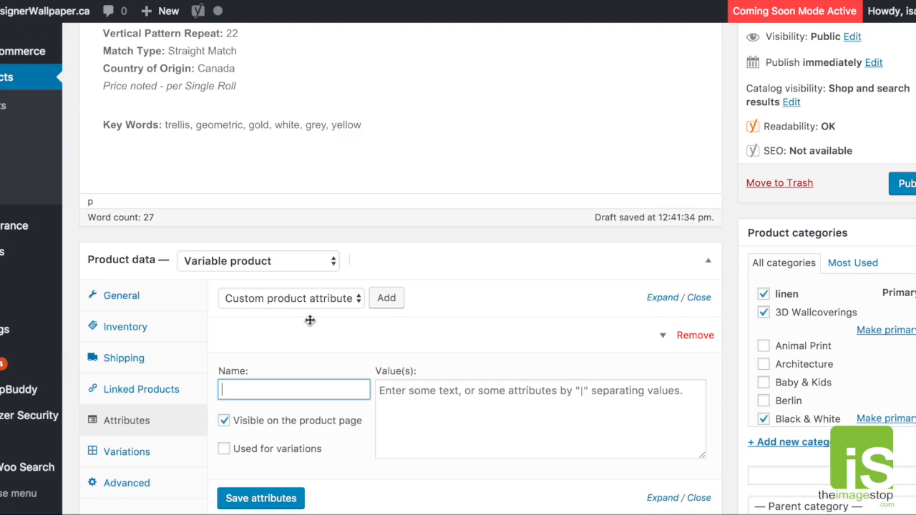
{"action": "type", "text": "TE"}
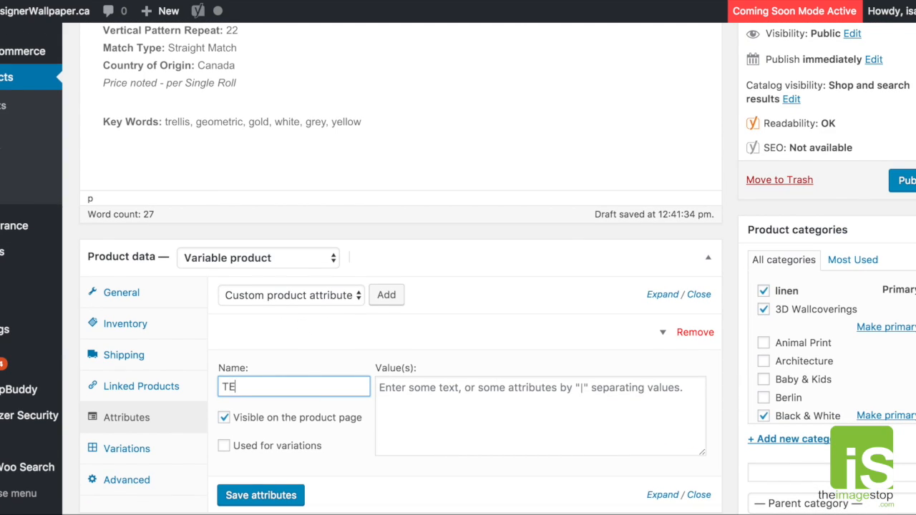
{"action": "type", "text": "st 1234"}
{"action": "type", "text": "e"}
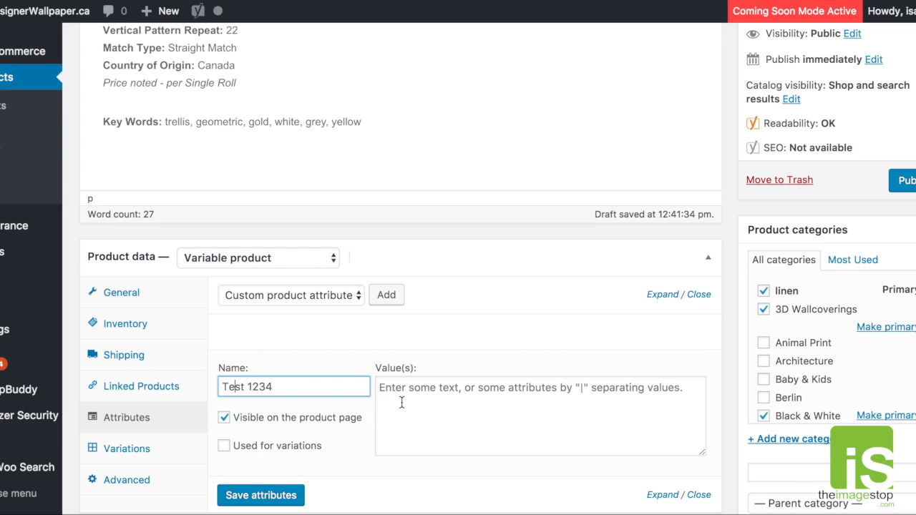
- Enter light|dark as the values of the Test 1234 attribute, separated by a vertical bar
{"action": "left_click", "coordinate": [479, 390]}
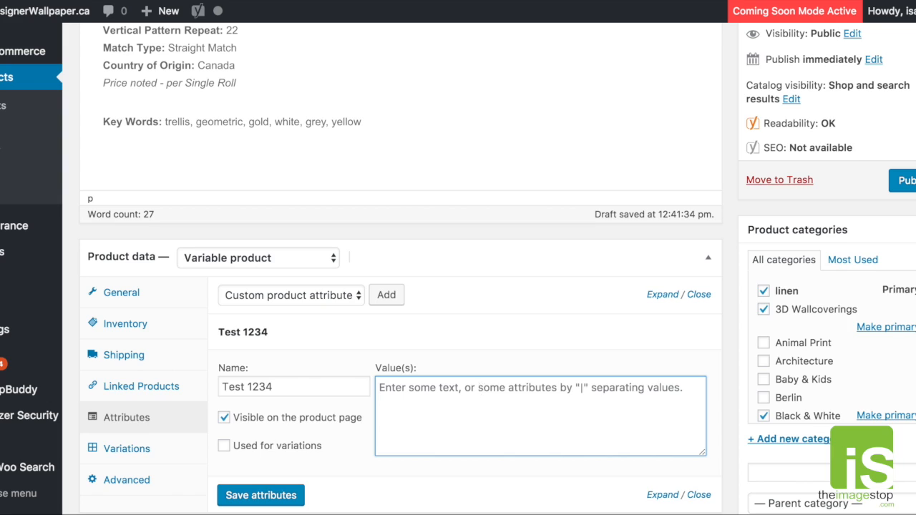
{"action": "type", "text": "light|dark"}
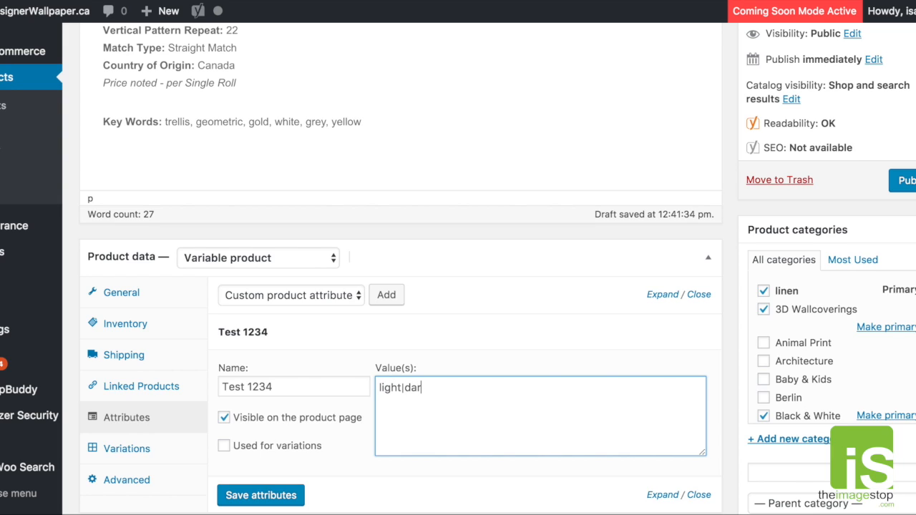
{"action": "double_click", "coordinate": [403, 388]}
- Enable the Test 1234 attribute to be used for variations and save the attributes
{"action": "scroll", "coordinate": [430, 390], "scroll_direction": "down", "scroll_amount": 1}
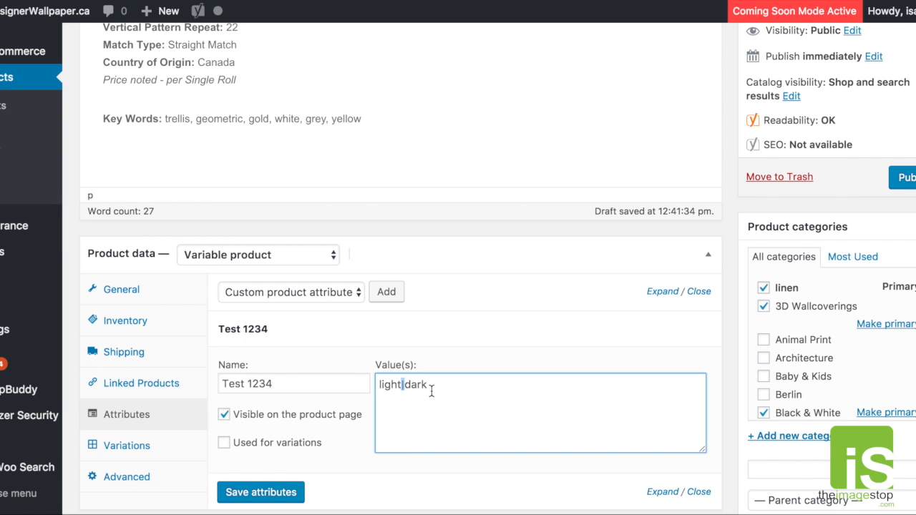
{"action": "scroll", "coordinate": [432, 390], "scroll_direction": "down", "scroll_amount": 3}
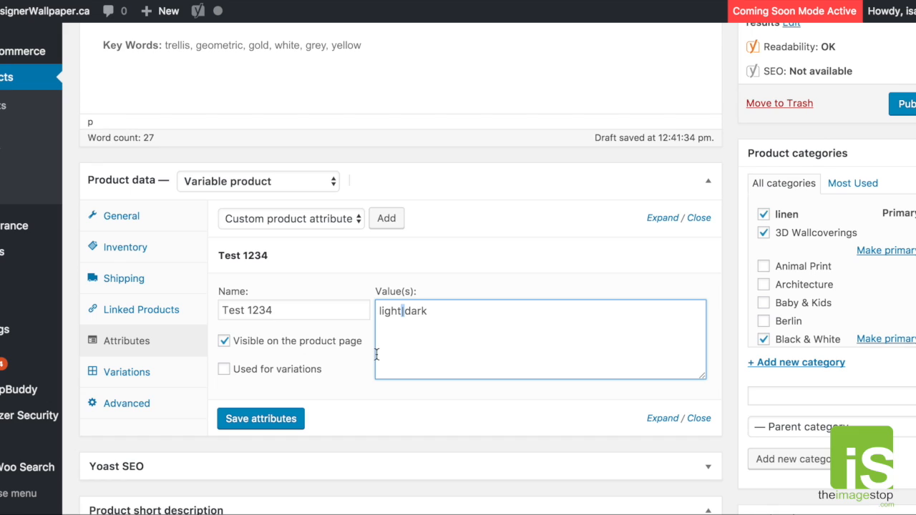
{"action": "left_click", "coordinate": [224, 370]}
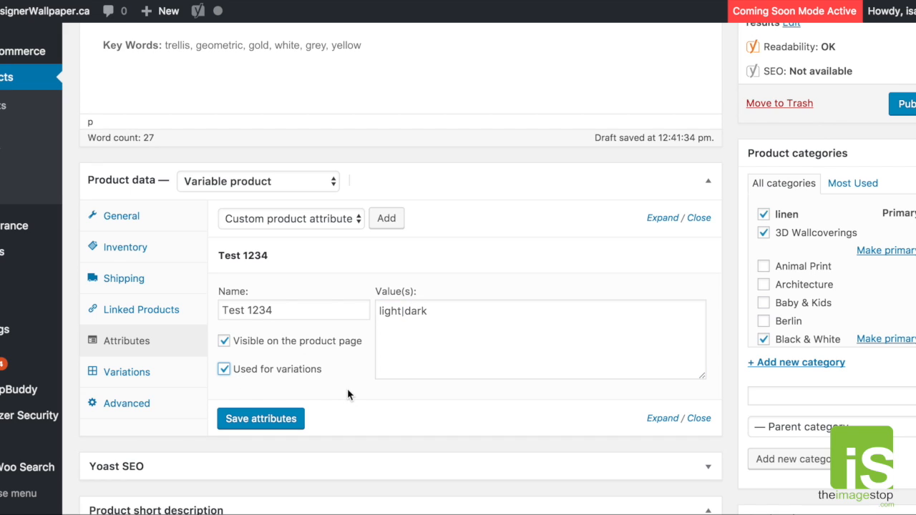
{"action": "left_click", "coordinate": [286, 420]}
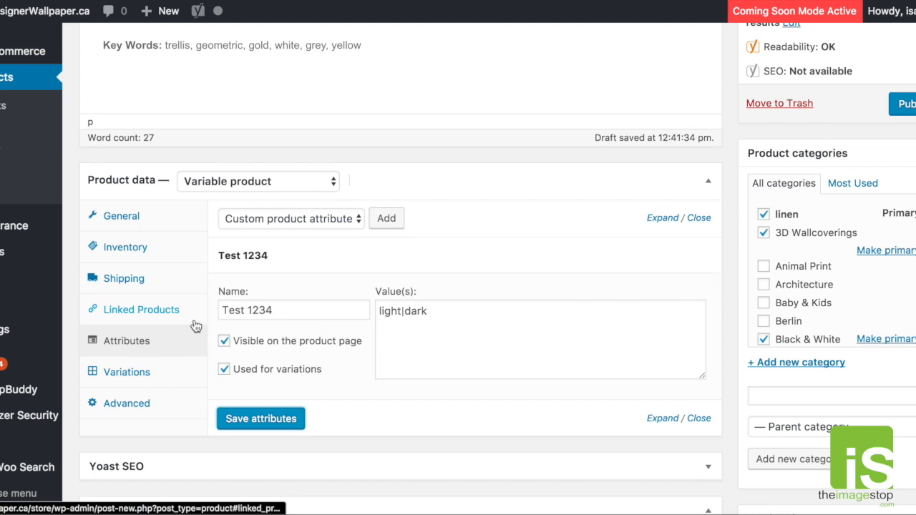
- Create variations from all attributes of the product and accept the confirmations
{"action": "left_click", "coordinate": [127, 372]}
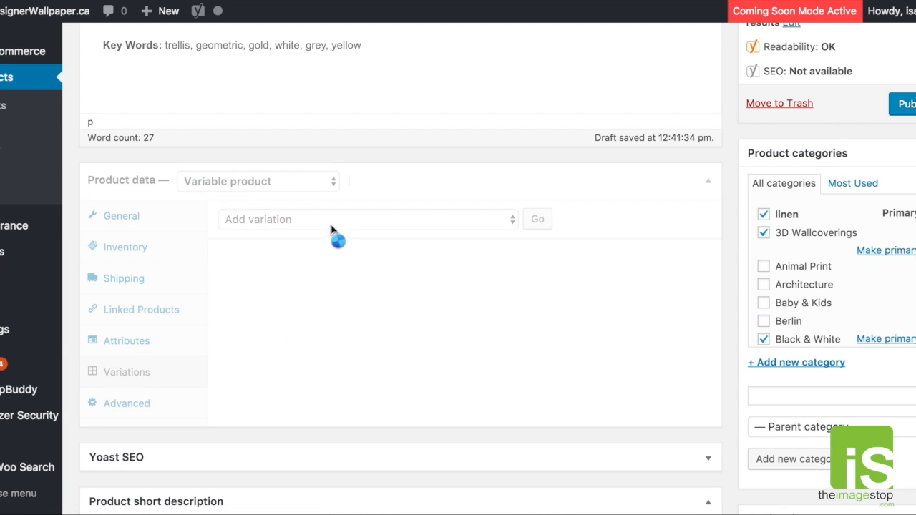
{"action": "left_click", "coordinate": [513, 218]}
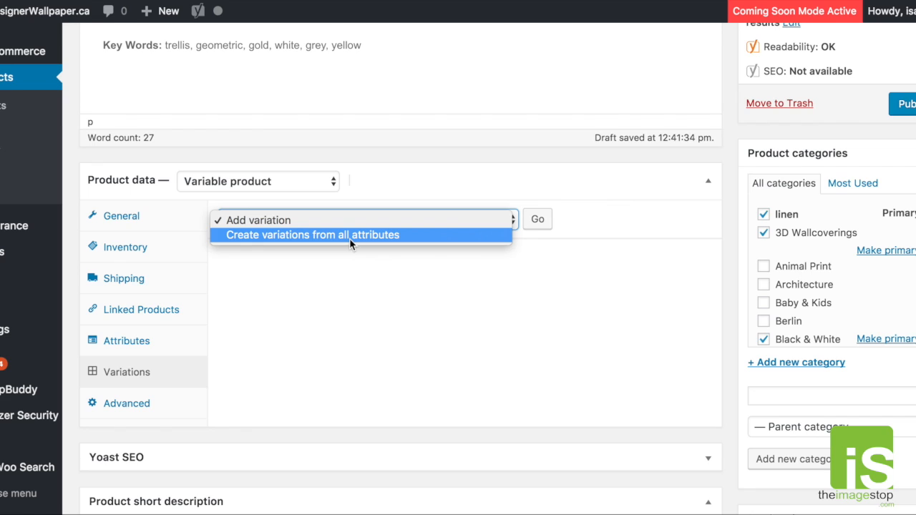
{"action": "left_click", "coordinate": [349, 238]}
{"action": "left_click", "coordinate": [538, 219]}
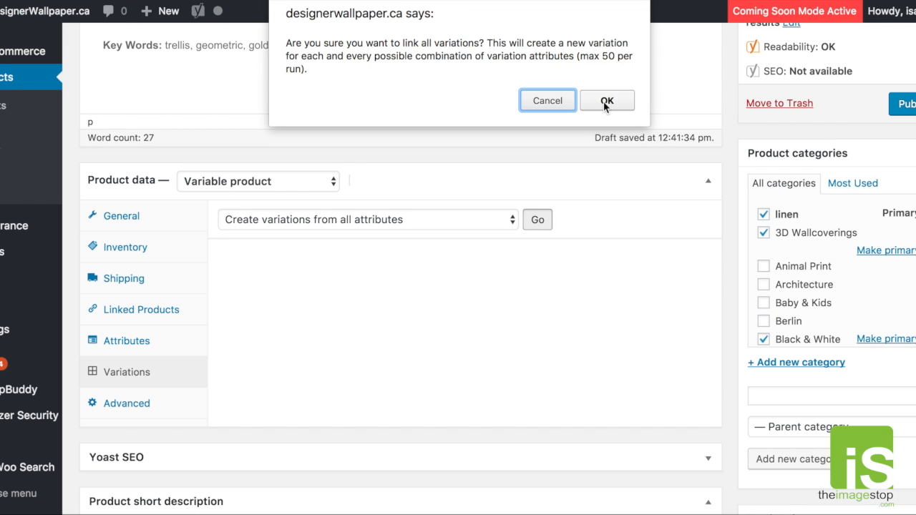
{"action": "left_click", "coordinate": [603, 101]}
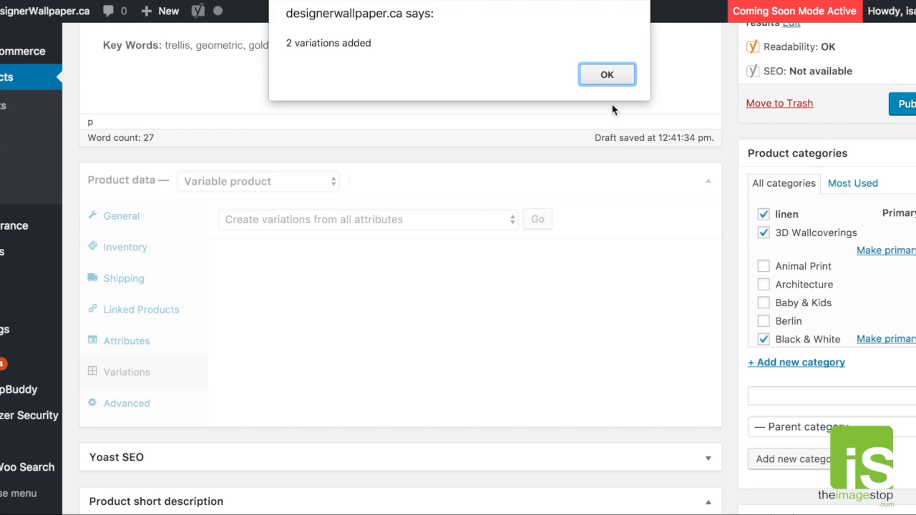
{"action": "left_click", "coordinate": [609, 77]}
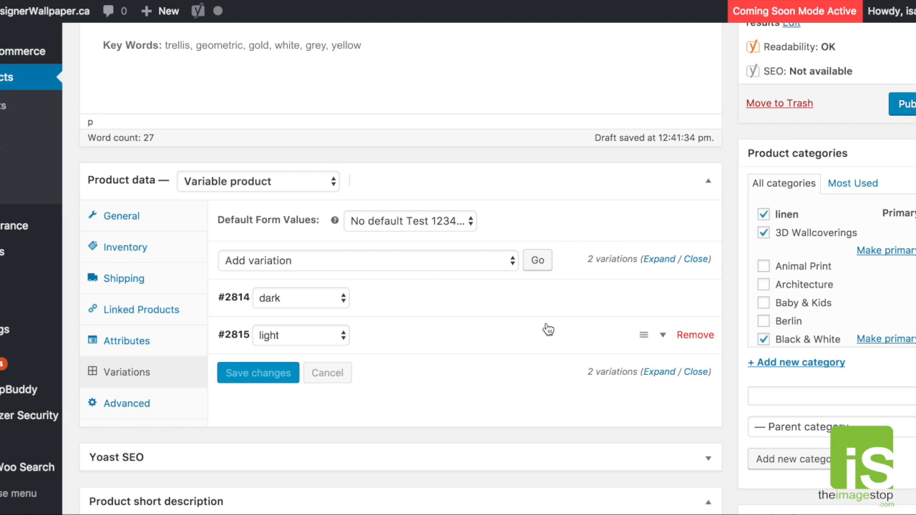
- Reorder the variations so that light comes before dark
{"action": "scroll", "coordinate": [553, 414], "scroll_direction": "down", "scroll_amount": 1}
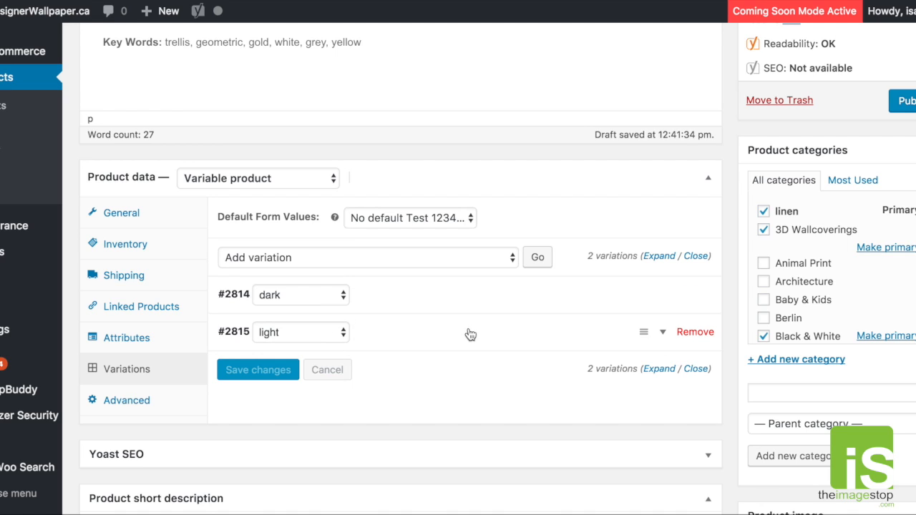
{"action": "left_click_drag", "start_coordinate": [637, 321], "coordinate": [640, 286]}
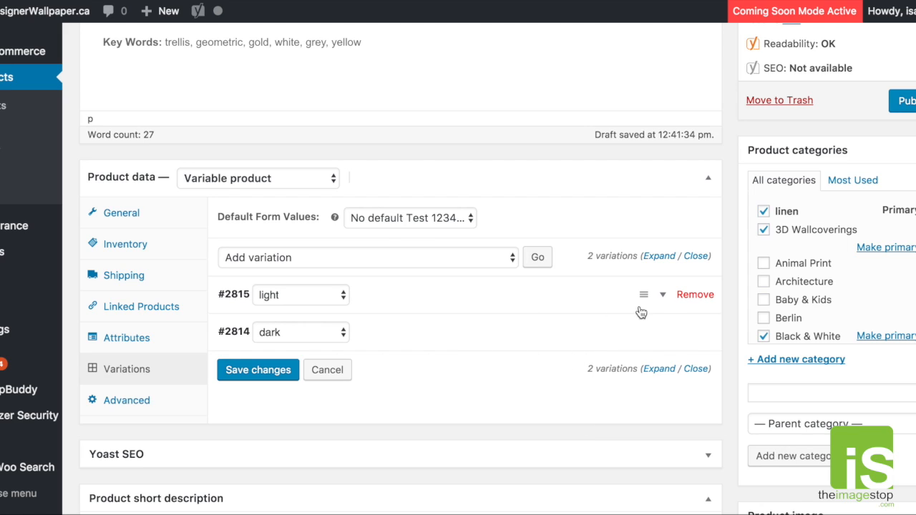
- Expand the light variation and set its regular price to 50.00
{"action": "left_click", "coordinate": [663, 296]}
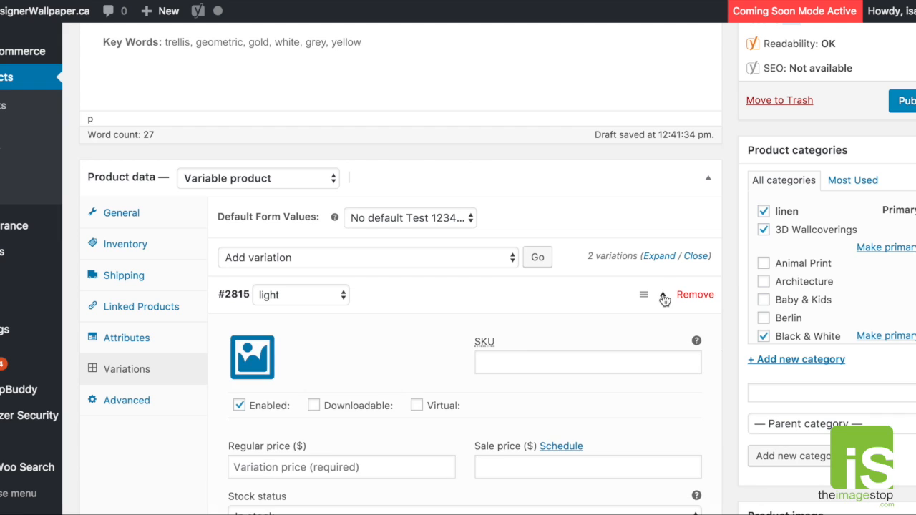
{"action": "scroll", "coordinate": [664, 300], "scroll_direction": "down", "scroll_amount": 3}
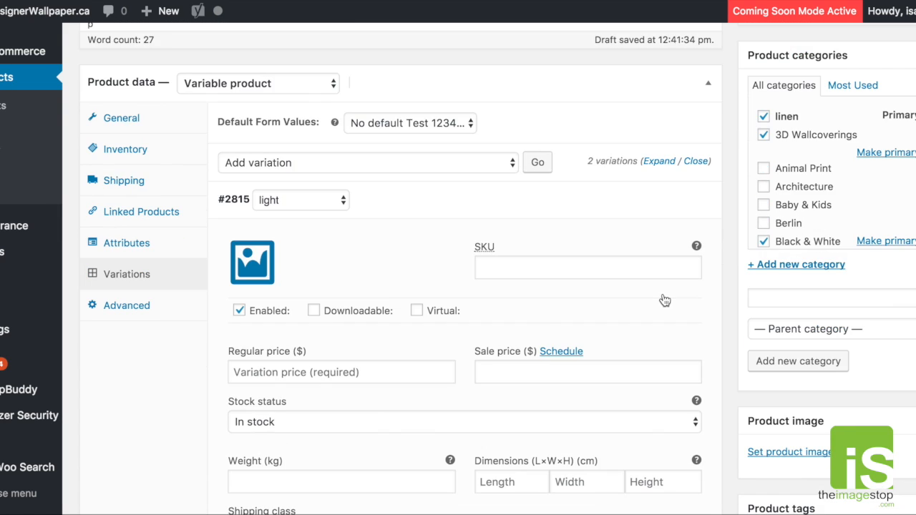
{"action": "scroll", "coordinate": [664, 299], "scroll_direction": "down", "scroll_amount": 1}
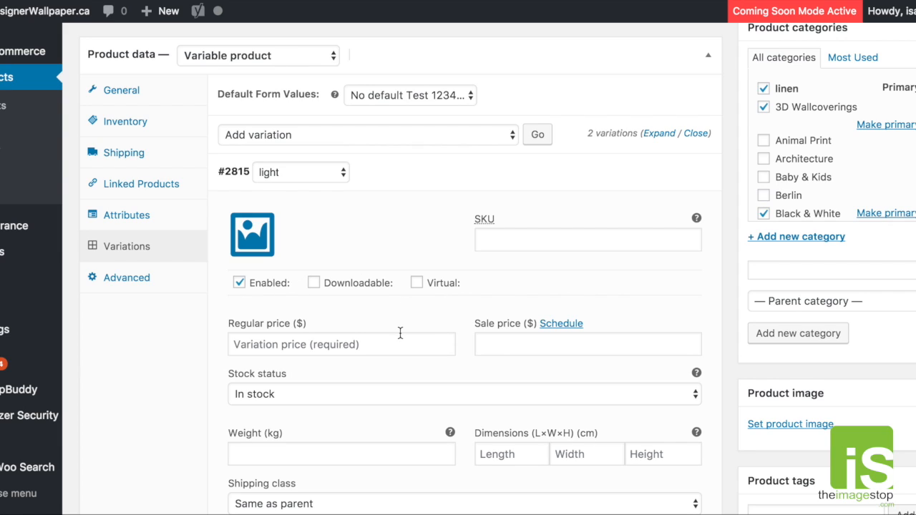
{"action": "left_click", "coordinate": [375, 347]}
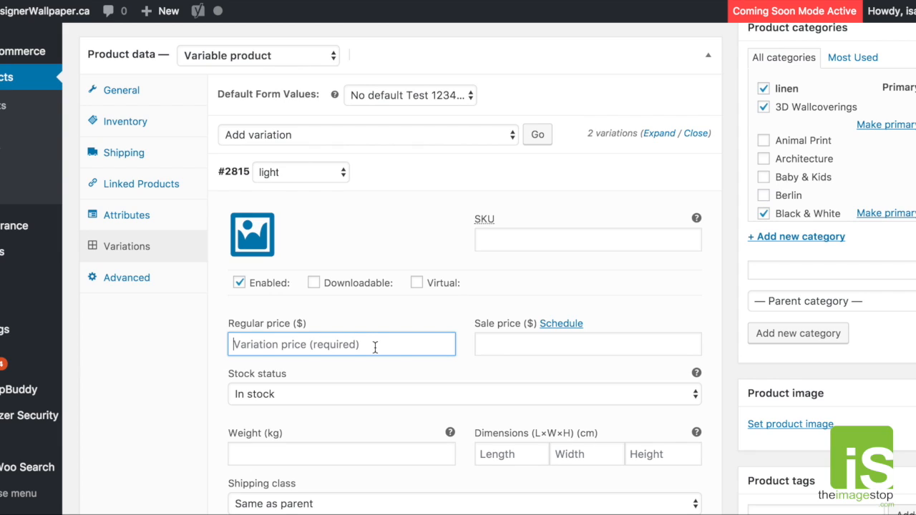
{"action": "type", "text": "5"}
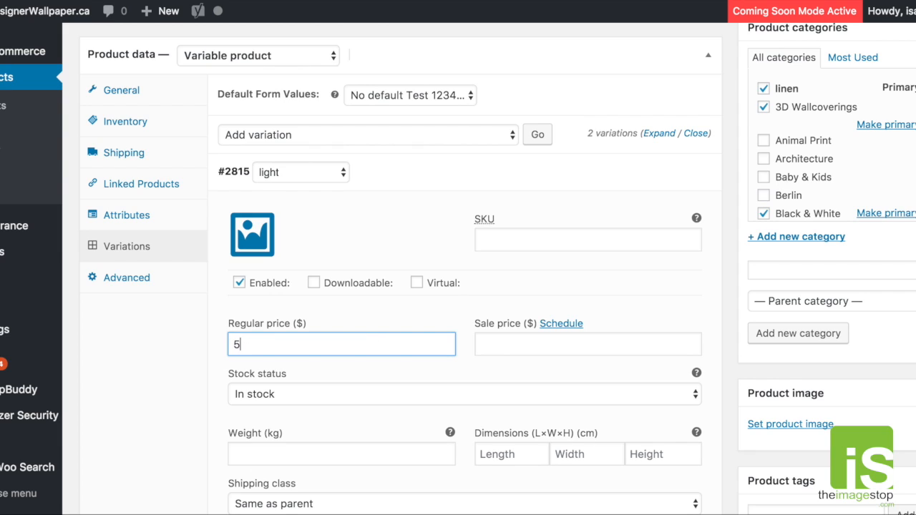
{"action": "type", "text": "1.00"}
{"action": "double_click", "coordinate": [297, 323]}
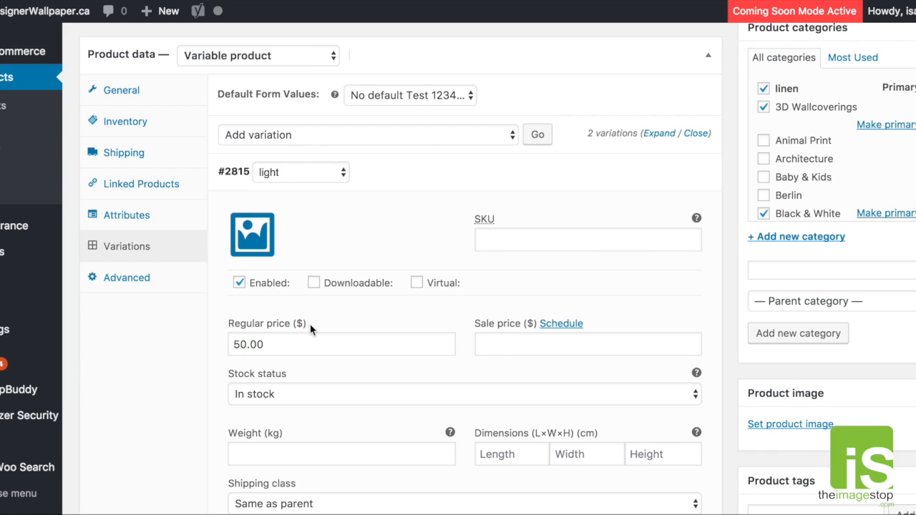
- Try a dollar sign in front of the light variation's regular price, and remove it again
{"action": "left_click", "coordinate": [233, 345]}
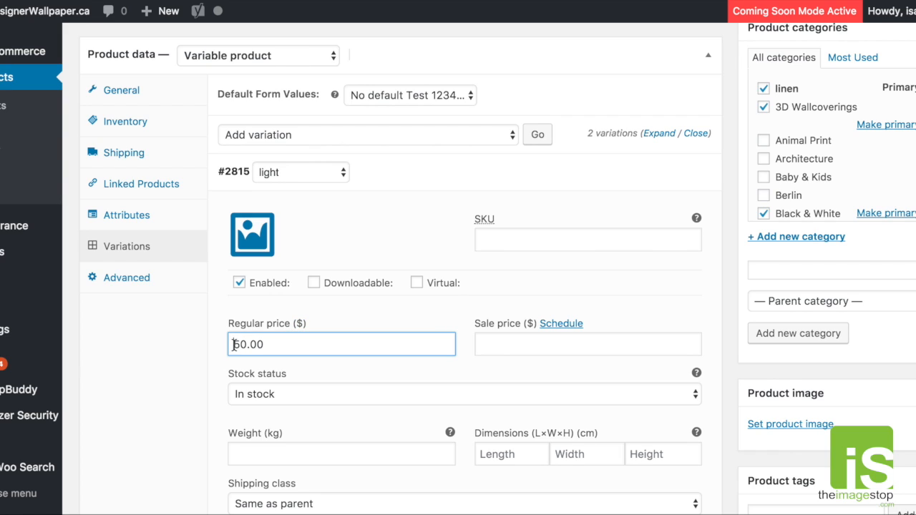
{"action": "type", "text": "$"}
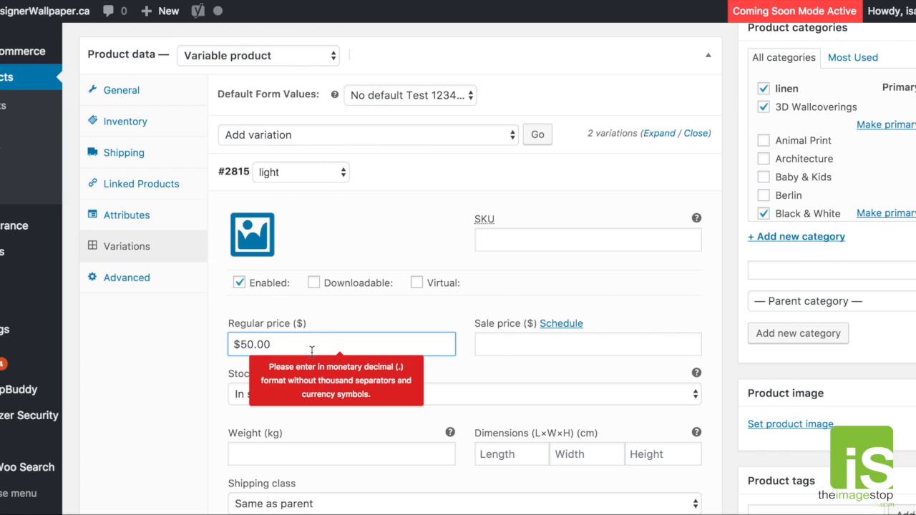
{"action": "key", "text": "BackSpace"}
{"action": "left_click", "coordinate": [549, 332]}
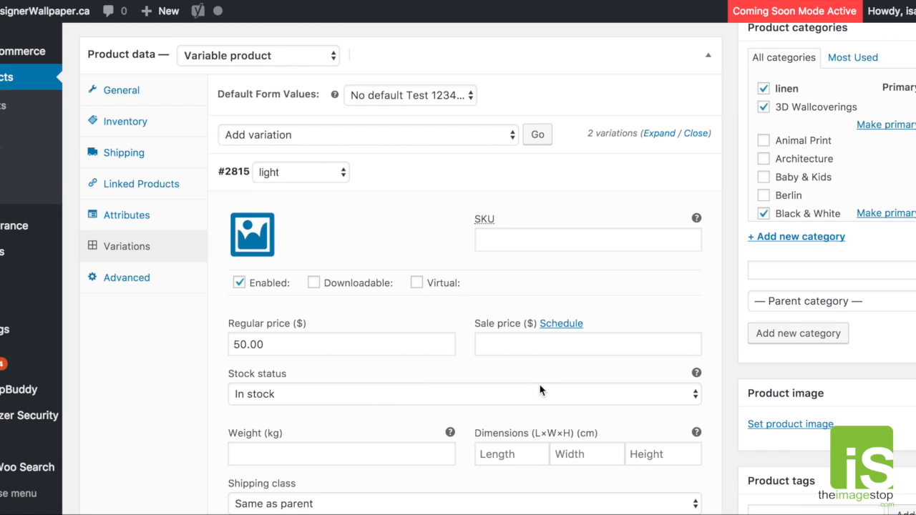
- Enter a sale price of 45 for the light variation and show its sale start and end date options
{"action": "scroll", "coordinate": [558, 334], "scroll_direction": "down", "scroll_amount": 1}
{"action": "left_click", "coordinate": [558, 322]}
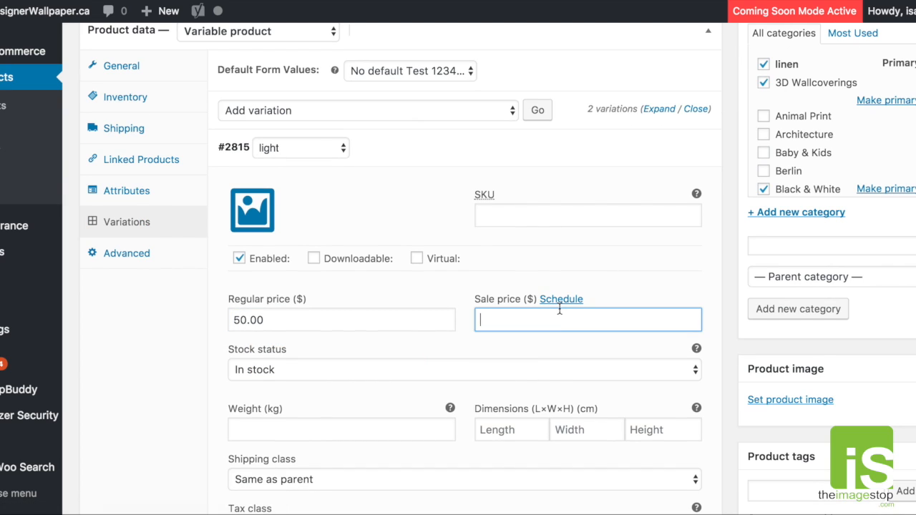
{"action": "type", "text": "45"}
{"action": "left_click", "coordinate": [562, 299]}
{"action": "left_click", "coordinate": [349, 373]}
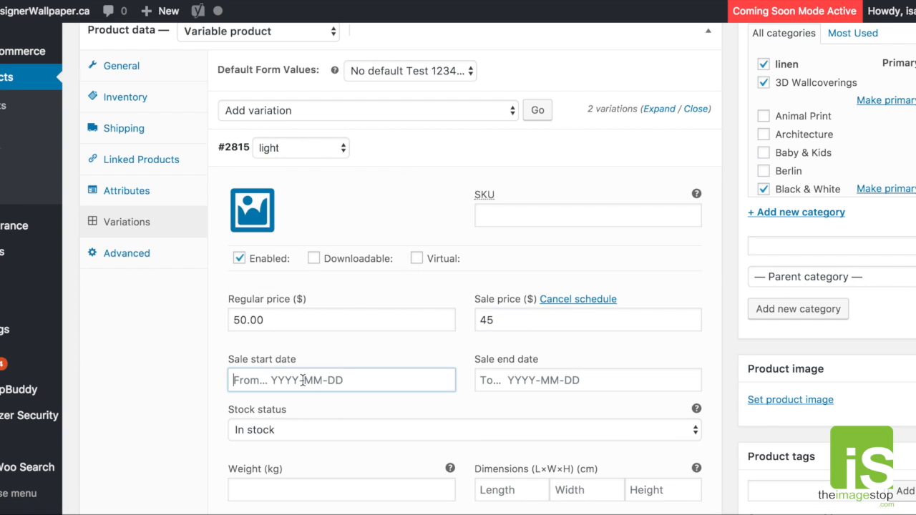
{"action": "left_click", "coordinate": [540, 377]}
{"action": "left_click", "coordinate": [451, 356]}
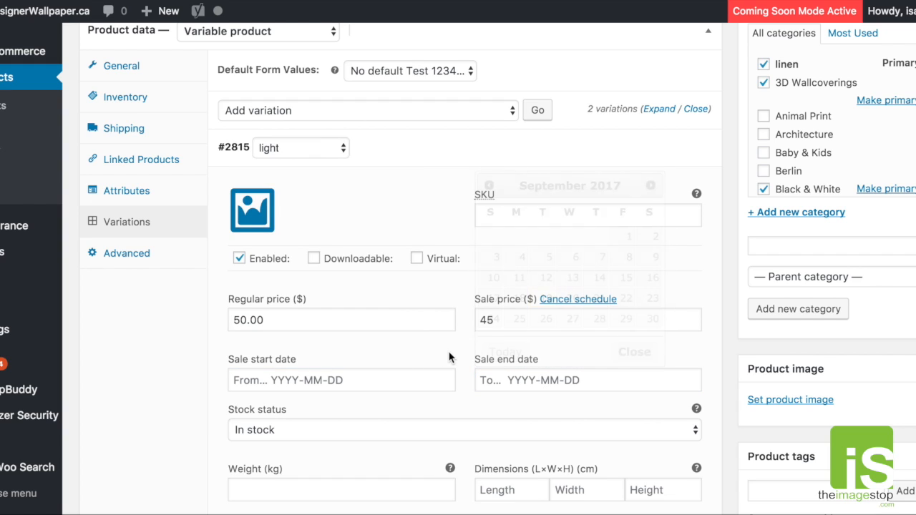
- Clear the light variation's sale price
{"action": "left_click_drag", "start_coordinate": [527, 322], "coordinate": [462, 319]}
{"action": "key", "text": "BackSpace"}
{"action": "left_click", "coordinate": [514, 284]}
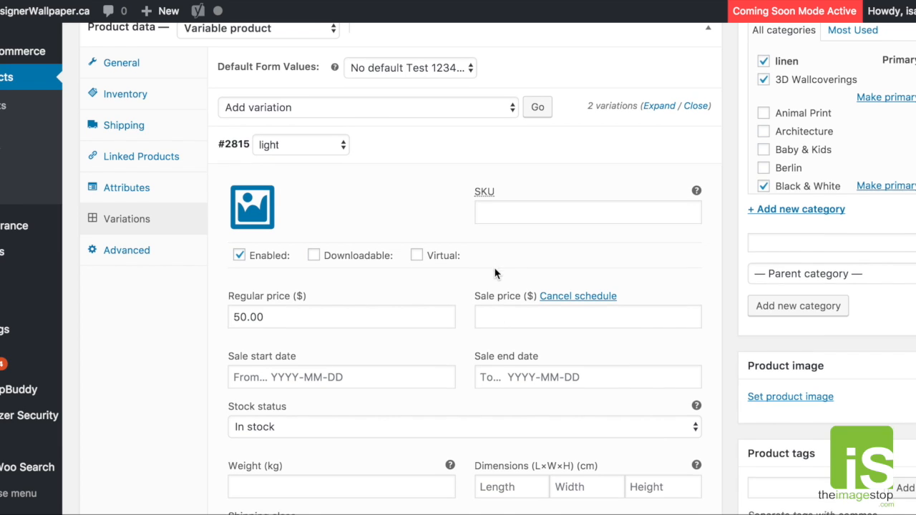
- Review the stock status options of the light variation
{"action": "scroll", "coordinate": [470, 278], "scroll_direction": "down", "scroll_amount": 2}
{"action": "scroll", "coordinate": [469, 280], "scroll_direction": "down", "scroll_amount": 1}
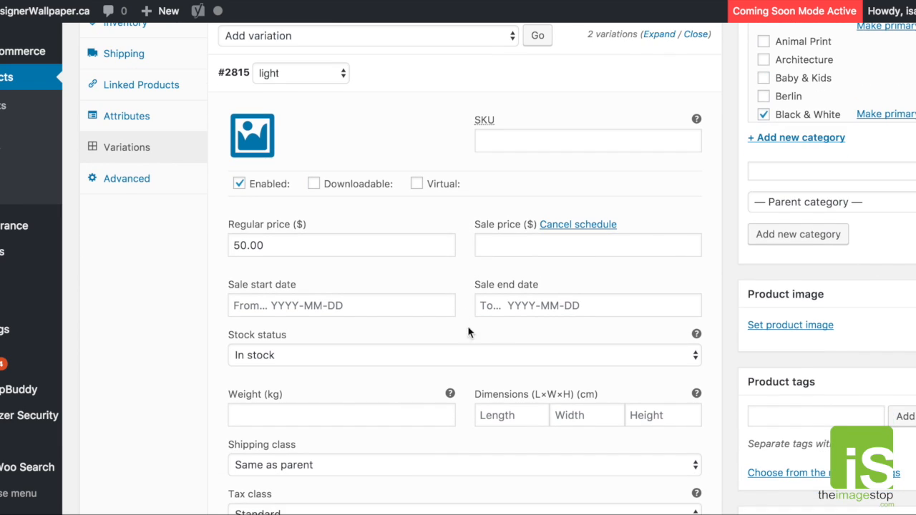
{"action": "scroll", "coordinate": [502, 322], "scroll_direction": "down", "scroll_amount": 2}
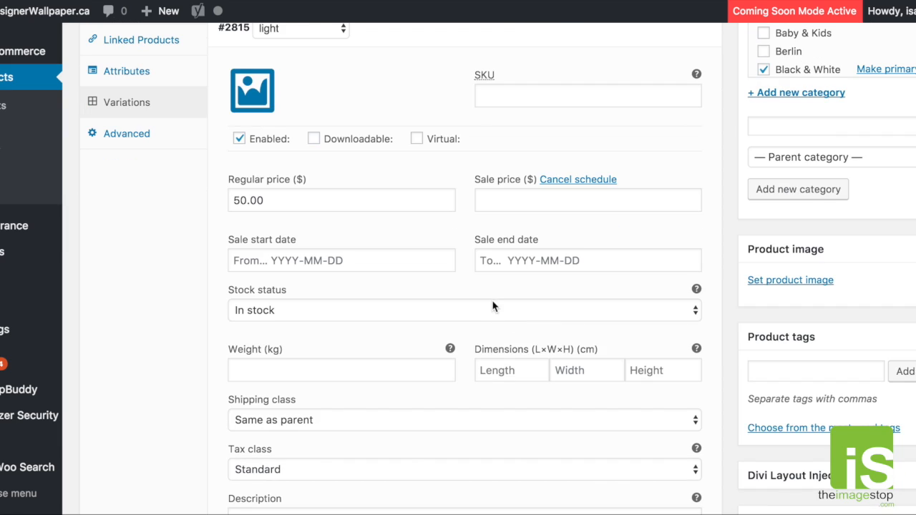
{"action": "left_click", "coordinate": [495, 312]}
{"action": "left_click", "coordinate": [452, 290]}
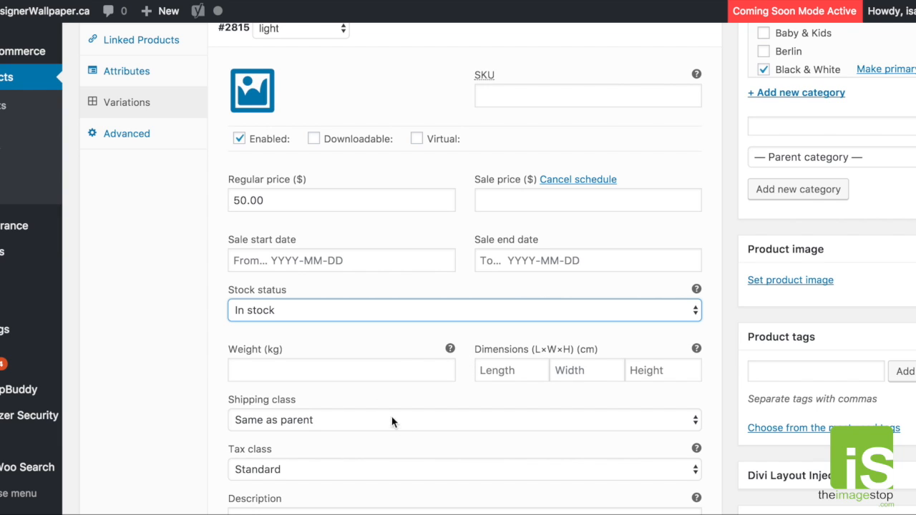
- Go through the light variation's weight, length, width and height fields without filling them in
{"action": "scroll", "coordinate": [384, 329], "scroll_direction": "down", "scroll_amount": 1}
{"action": "left_click", "coordinate": [358, 366]}
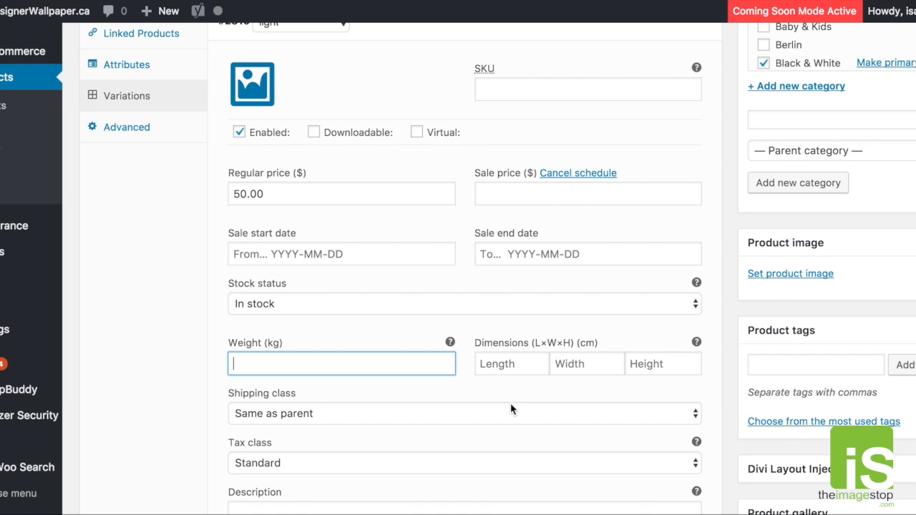
{"action": "left_click", "coordinate": [520, 366]}
{"action": "key", "text": "Tab"}
{"action": "key", "text": "Tab"}
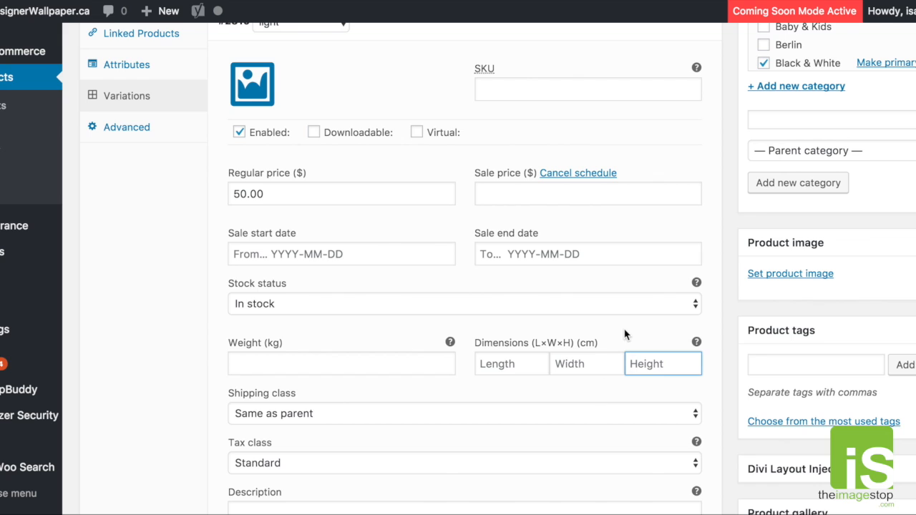
{"action": "scroll", "coordinate": [625, 332], "scroll_direction": "down", "scroll_amount": 1}
{"action": "scroll", "coordinate": [625, 333], "scroll_direction": "up", "scroll_amount": 1}
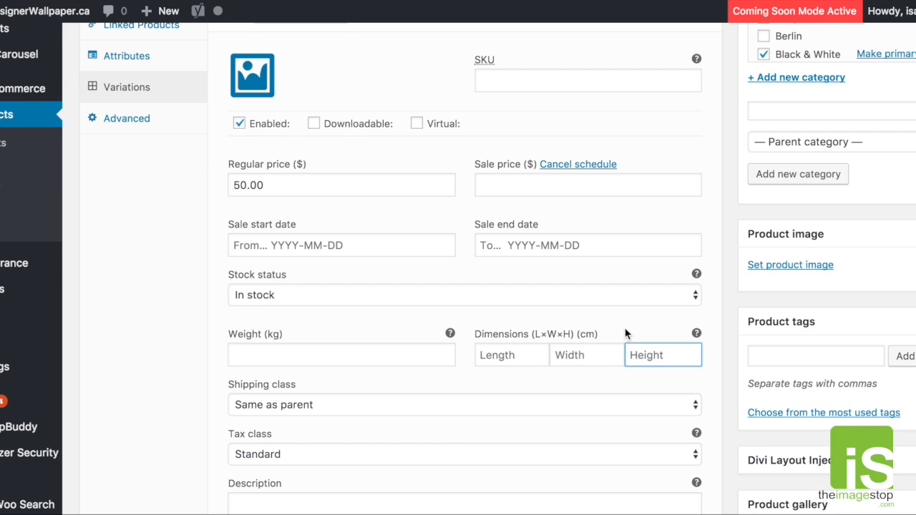
- Review the light variation's shipping class options and dismiss the Google Drive notification
{"action": "scroll", "coordinate": [627, 333], "scroll_direction": "down", "scroll_amount": 1}
{"action": "left_click", "coordinate": [627, 375]}
{"action": "left_click", "coordinate": [625, 377]}
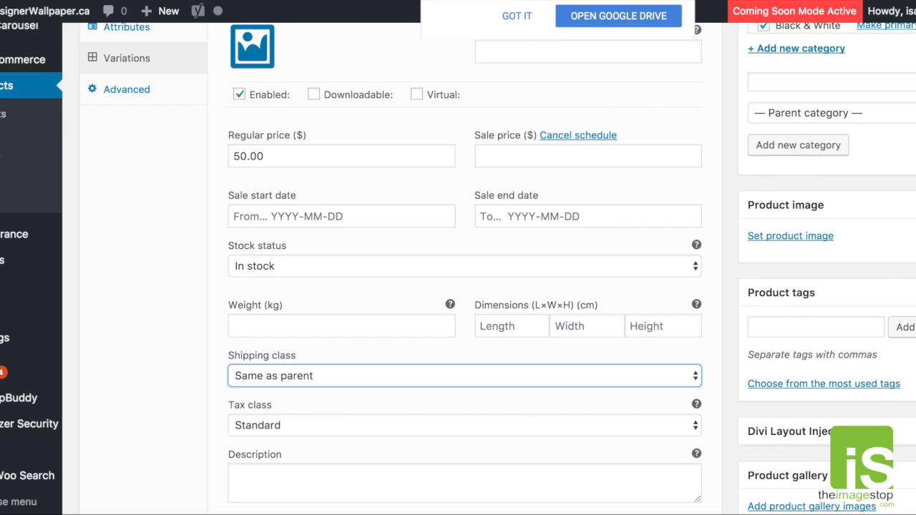
{"action": "left_click", "coordinate": [517, 16]}
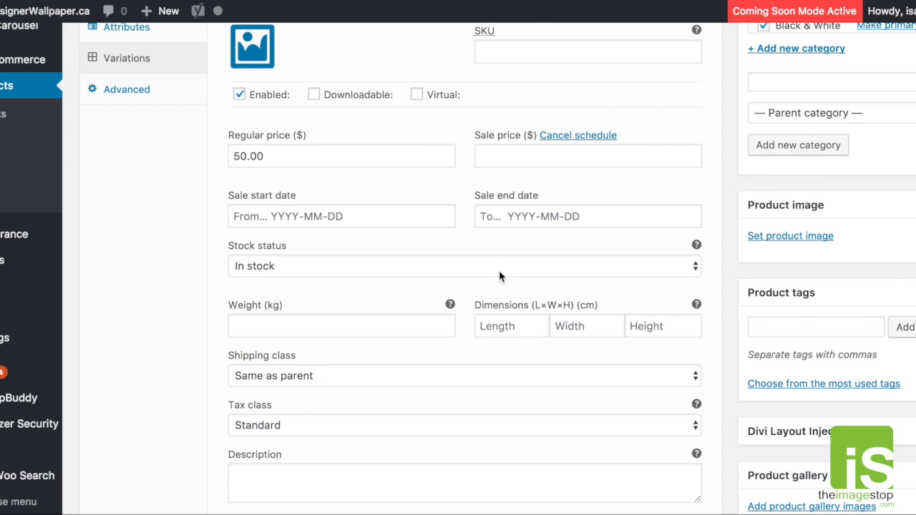
{"action": "scroll", "coordinate": [502, 383], "scroll_direction": "down", "scroll_amount": 1}
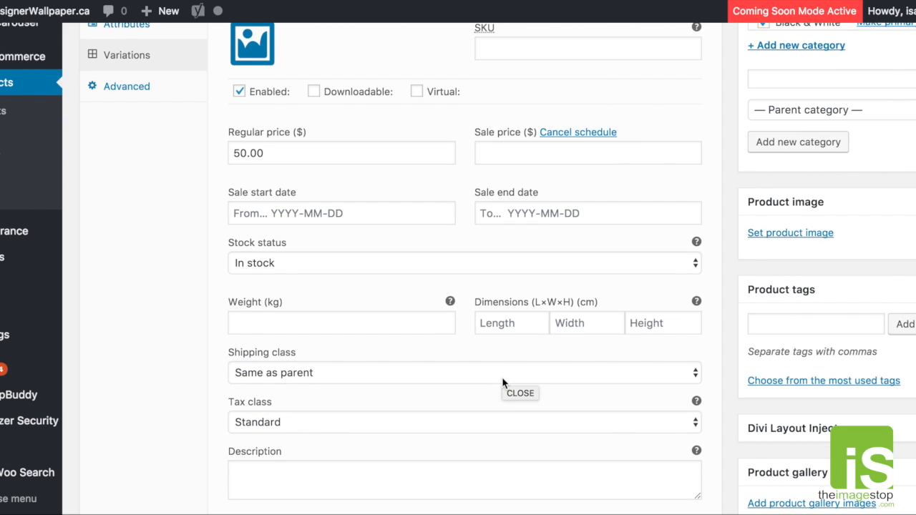
{"action": "scroll", "coordinate": [427, 403], "scroll_direction": "down", "scroll_amount": 3}
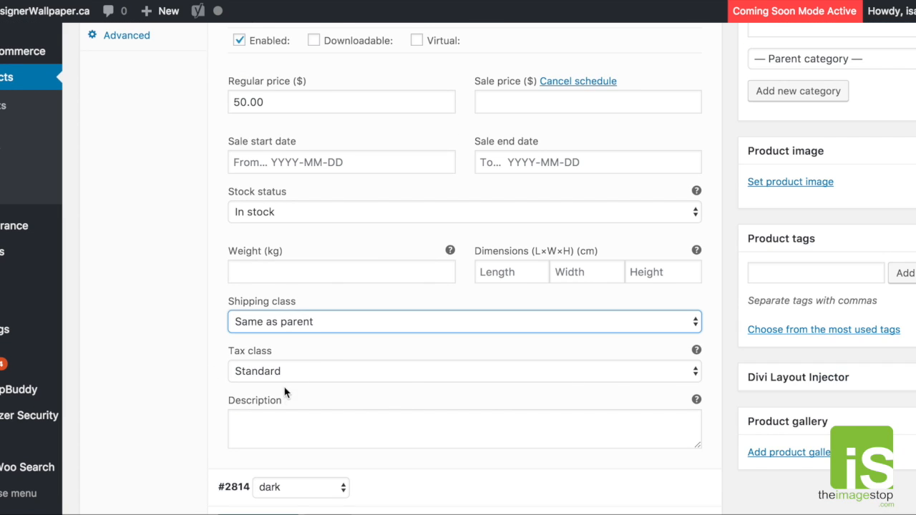
- Switch to the Arris #7007 product and examine the description used in its gold/white variation
{"action": "left_click", "coordinate": [343, 429]}
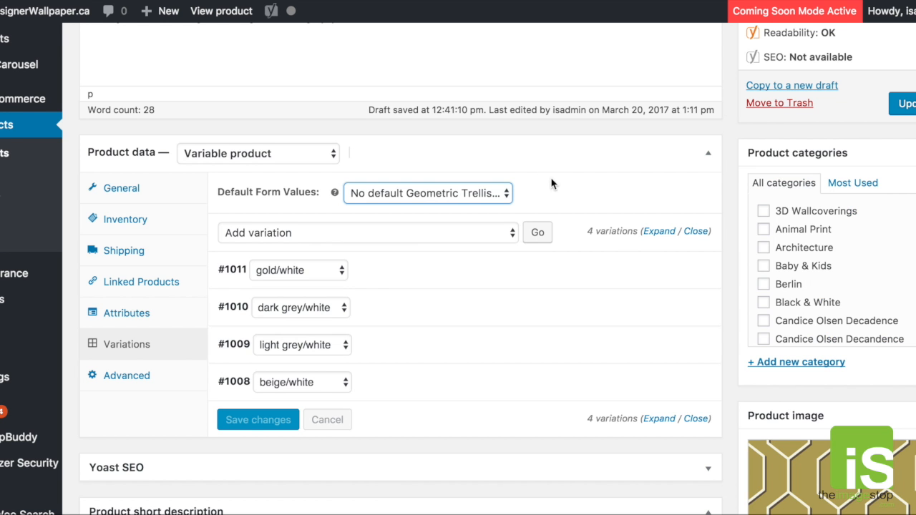
{"action": "scroll", "coordinate": [552, 182], "scroll_direction": "down", "scroll_amount": 1}
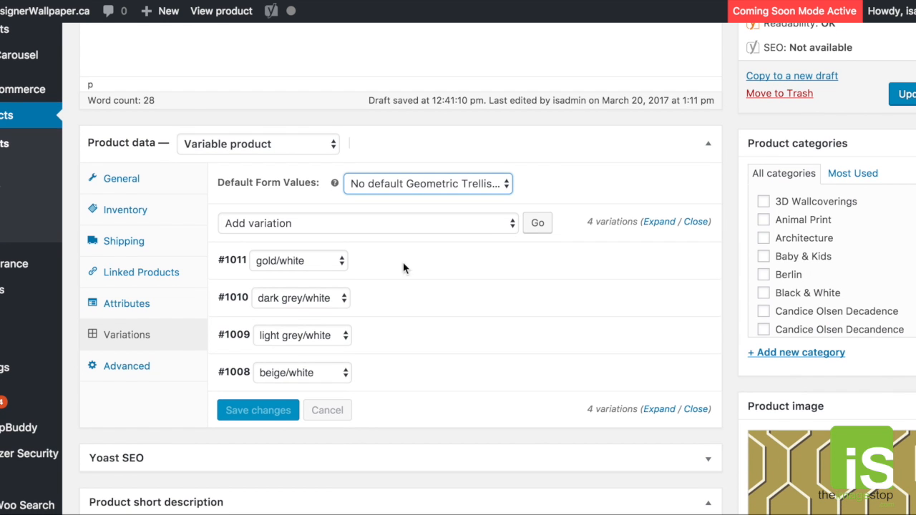
{"action": "scroll", "coordinate": [379, 327], "scroll_direction": "down", "scroll_amount": 1}
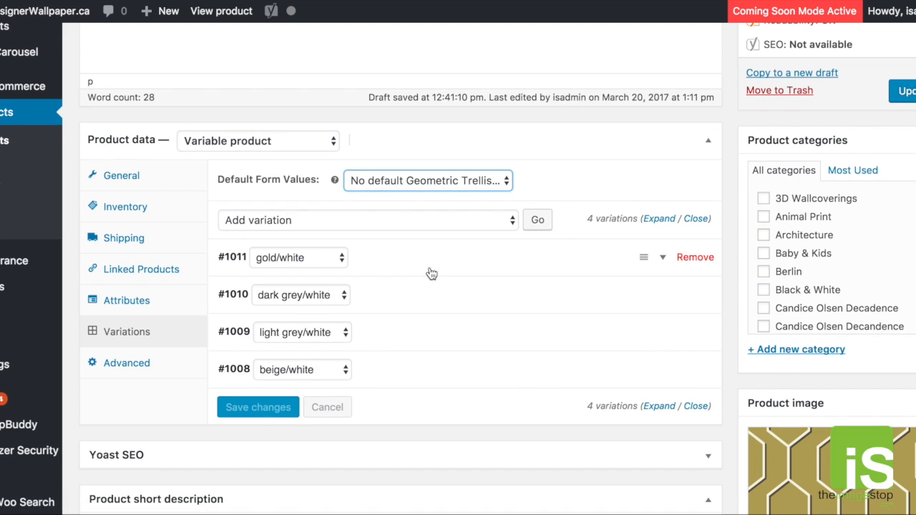
{"action": "left_click", "coordinate": [663, 256]}
{"action": "scroll", "coordinate": [521, 300], "scroll_direction": "down", "scroll_amount": 5}
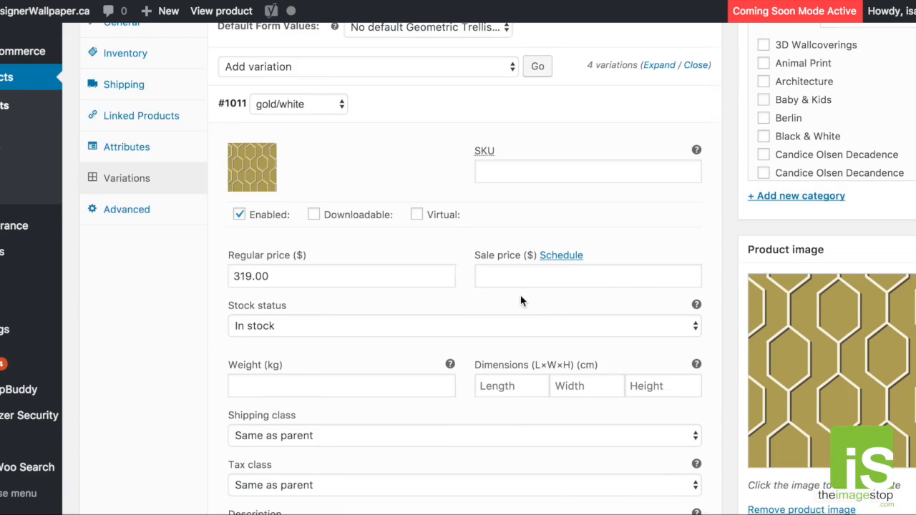
{"action": "scroll", "coordinate": [520, 294], "scroll_direction": "down", "scroll_amount": 1}
{"action": "left_click_drag", "start_coordinate": [405, 393], "coordinate": [242, 381]}
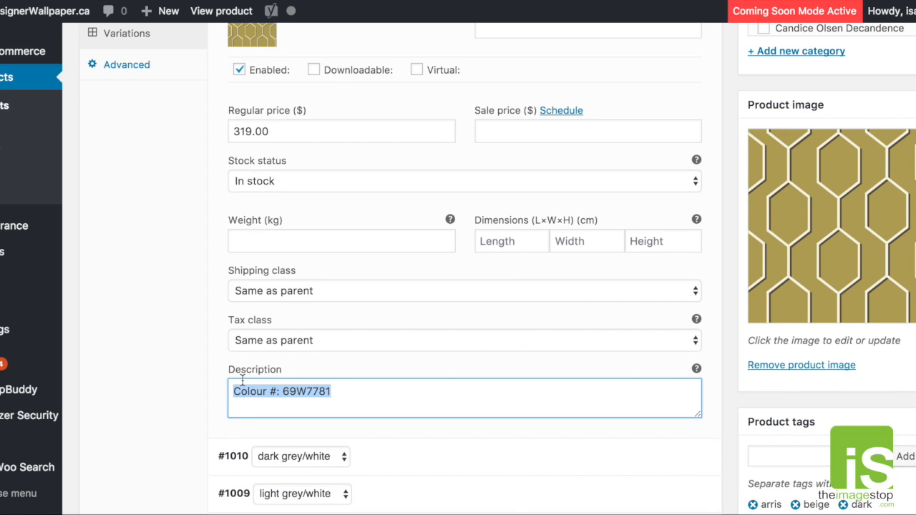
{"action": "triple_click", "coordinate": [346, 394]}
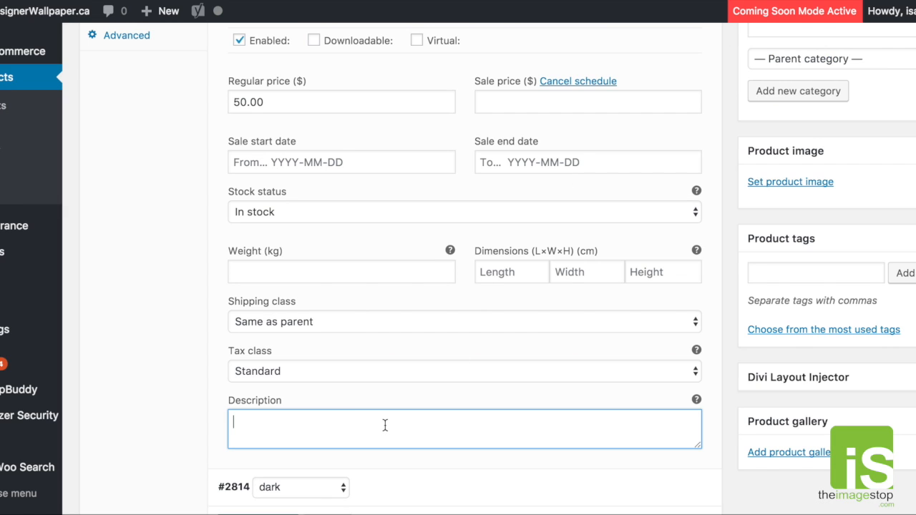
- Enter light#1234 as the description of the light variation in the new test product
{"action": "type", "text": "ght#1234"}
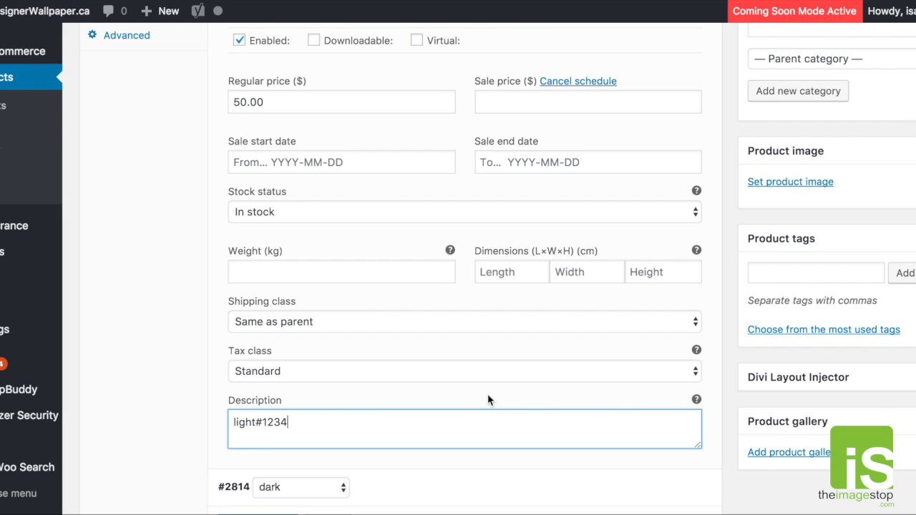
- Upload test1234.jpg from the patterns folder as the image for the light variation
{"action": "scroll", "coordinate": [488, 396], "scroll_direction": "up", "scroll_amount": 3}
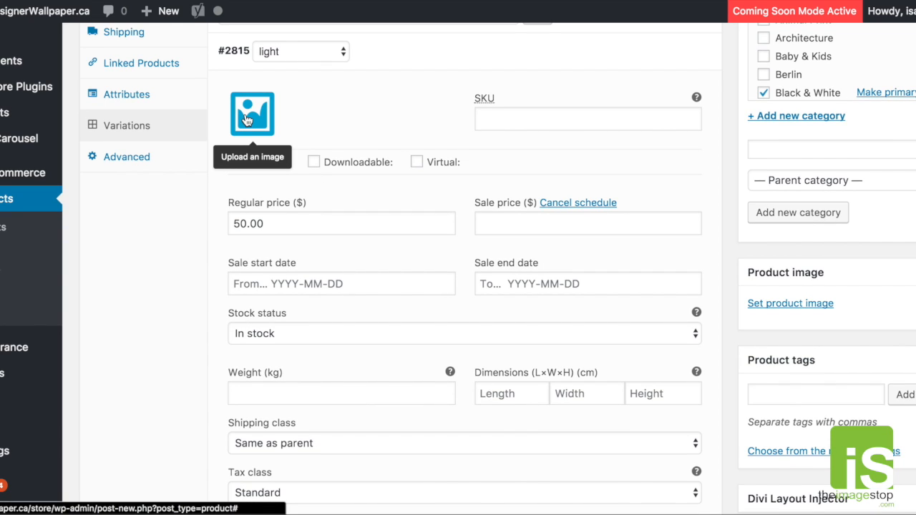
{"action": "left_click", "coordinate": [246, 120]}
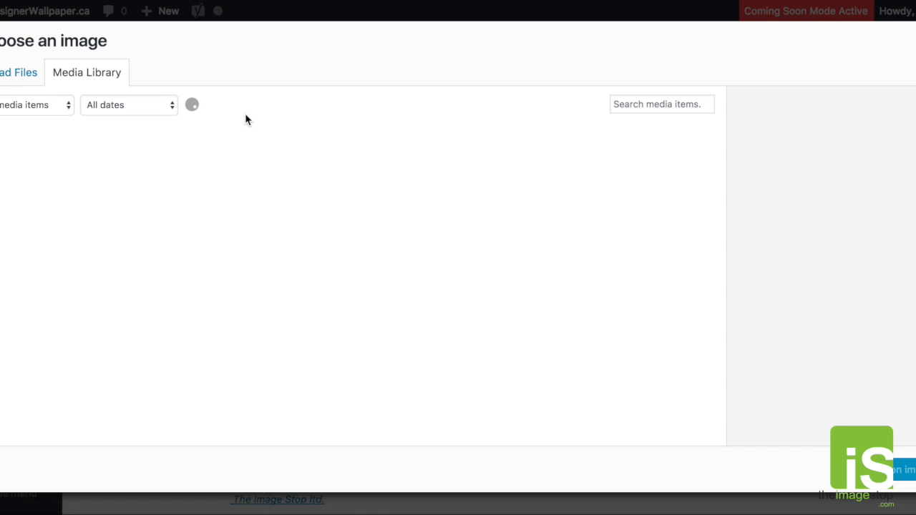
{"action": "left_click", "coordinate": [22, 78]}
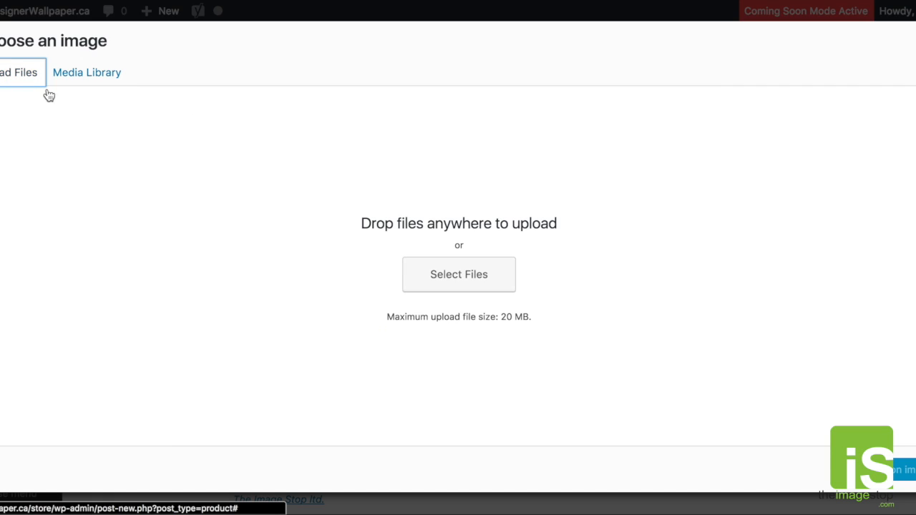
{"action": "left_click", "coordinate": [443, 284]}
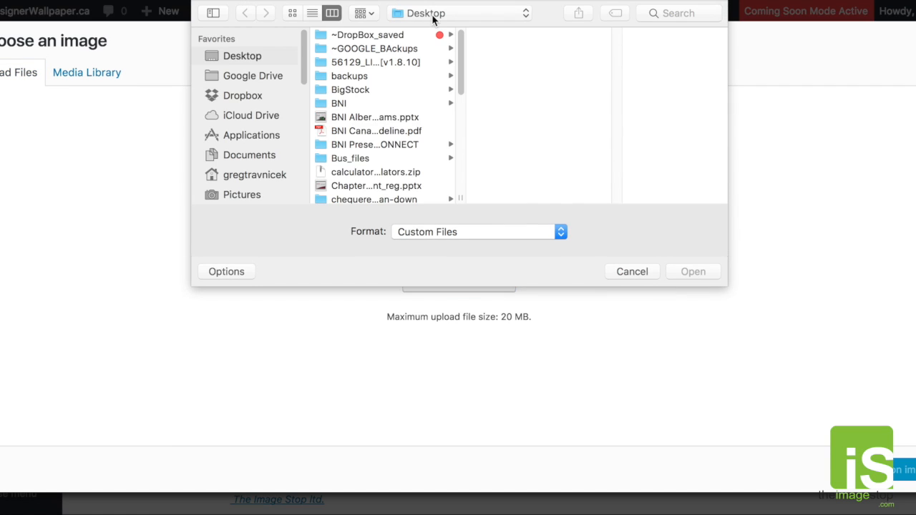
{"action": "left_click", "coordinate": [437, 14]}
{"action": "left_click", "coordinate": [455, 113]}
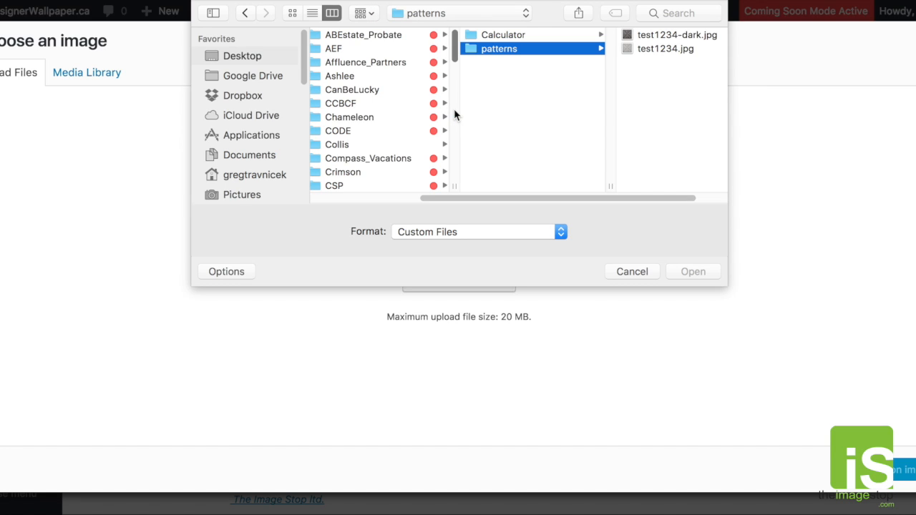
{"action": "left_click", "coordinate": [664, 49]}
{"action": "left_click", "coordinate": [691, 272]}
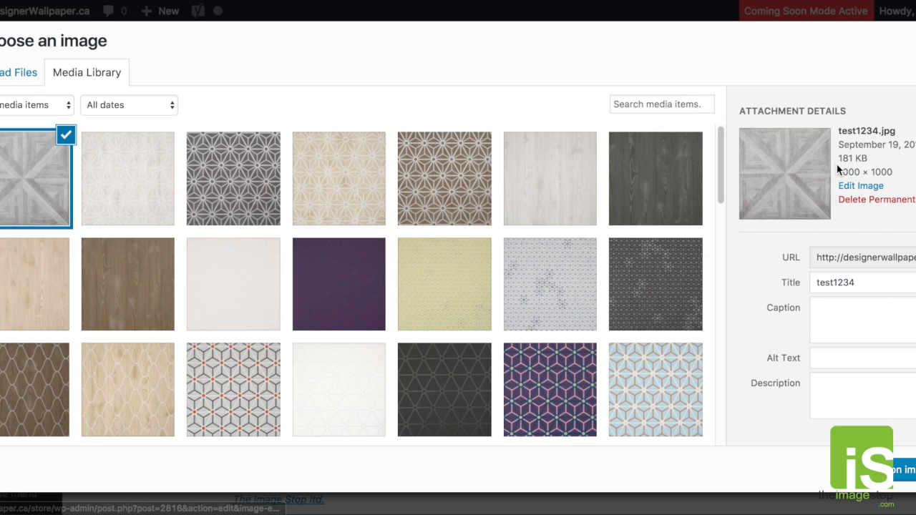
- Check the file size of the uploaded test1234.jpg in its attachment details
{"action": "mouse_move", "coordinate": [839, 158]}
{"action": "left_mouse_down"}
{"action": "mouse_move", "coordinate": [894, 165]}
{"action": "mouse_move", "coordinate": [838, 159]}
{"action": "left_mouse_up"}
{"action": "left_click", "coordinate": [897, 166]}
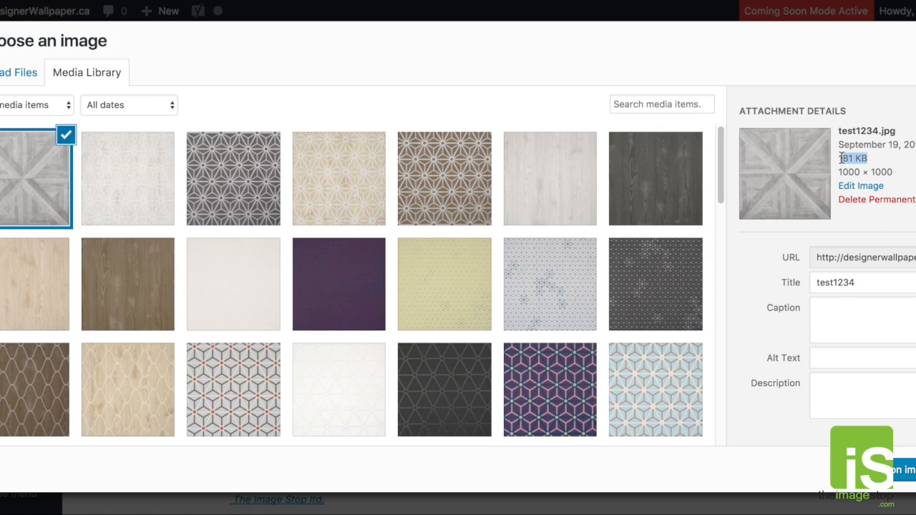
{"action": "left_click", "coordinate": [904, 169]}
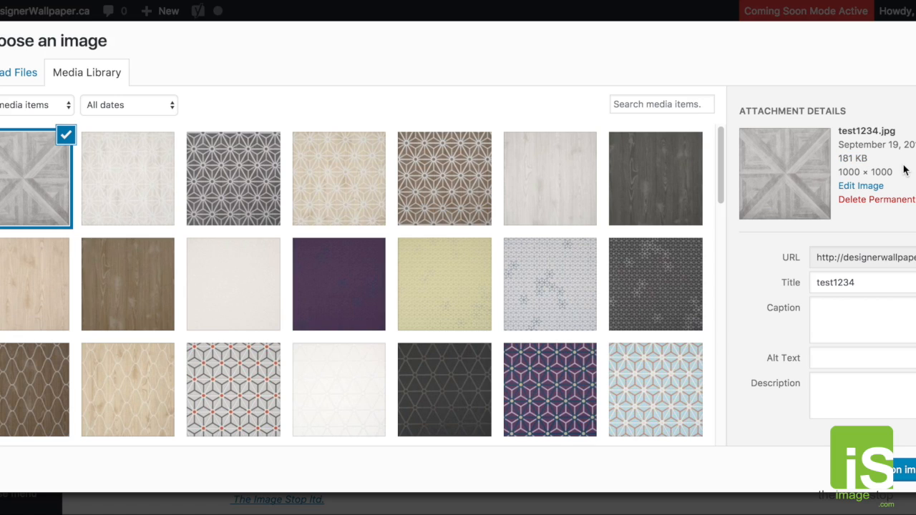
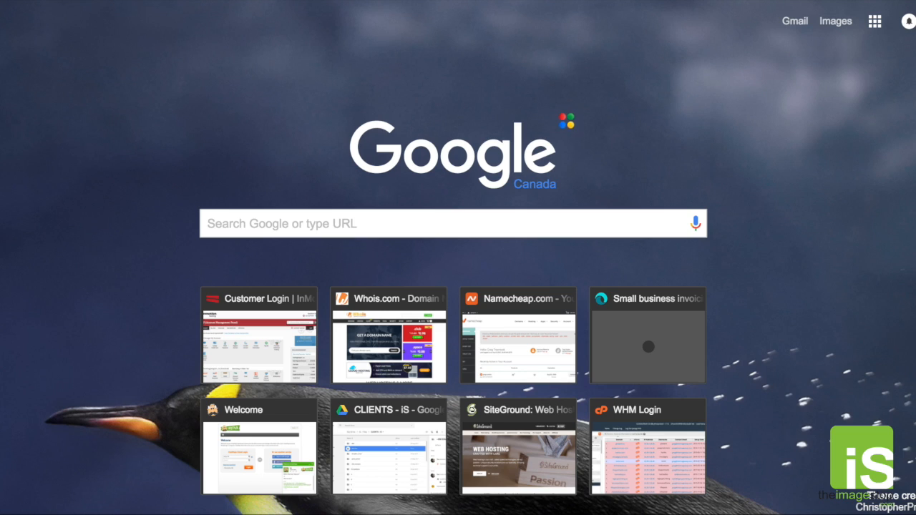
- Try to open the site imagesize.org in a new browser tab
{"action": "type", "text": "images"}
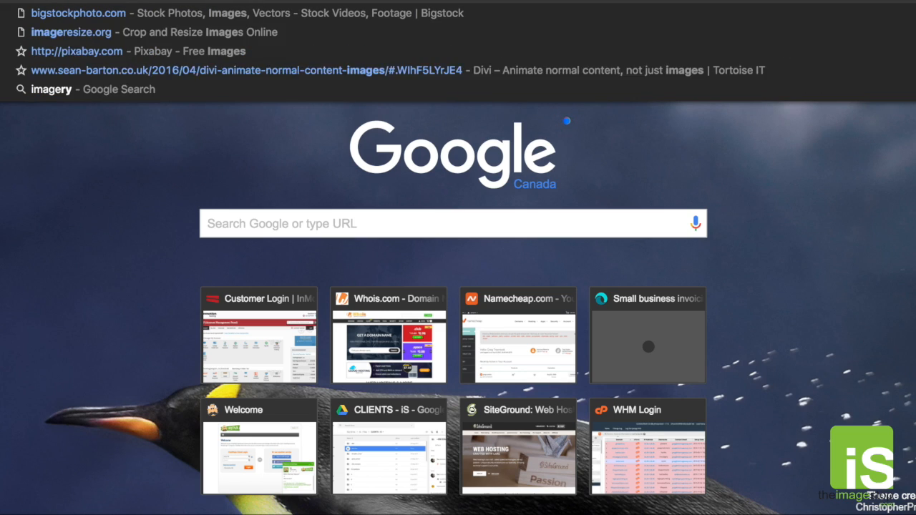
{"action": "type", "text": "ize.org"}
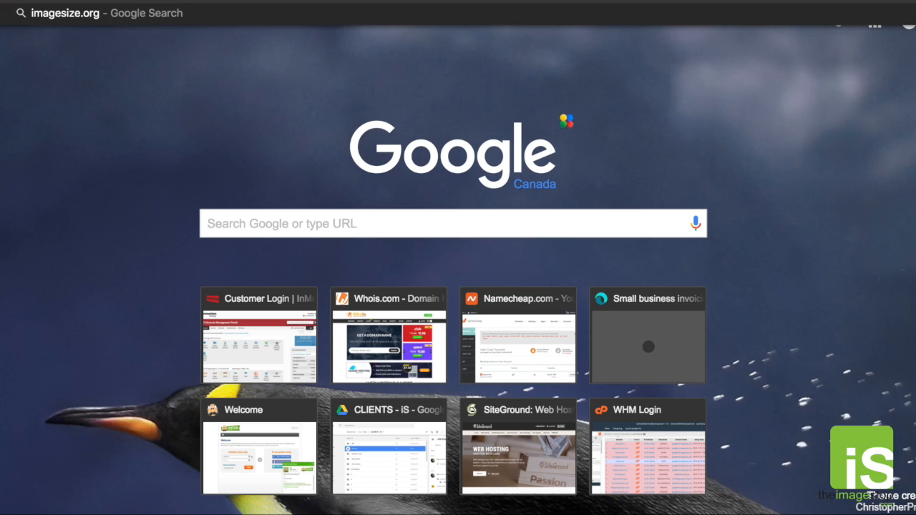
{"action": "key", "text": "Return"}
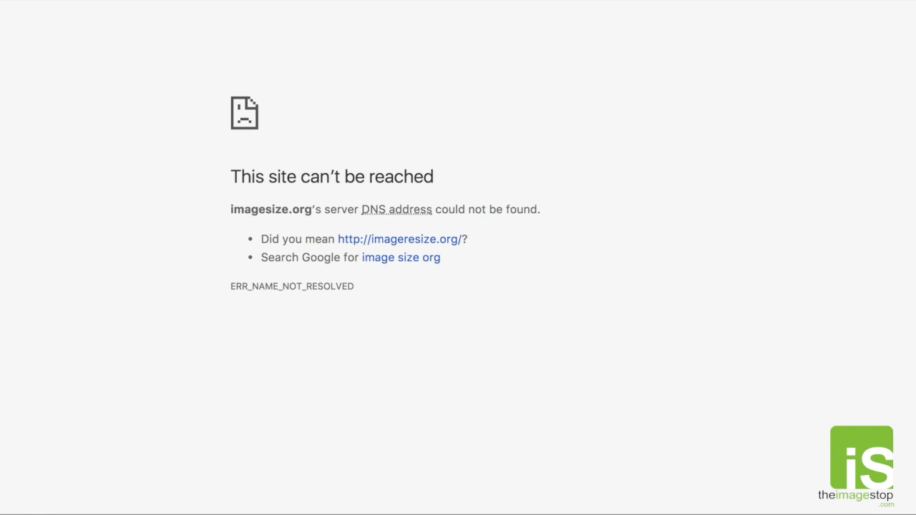
- Search the web for image size in a new tab, and refine the query to image size.org
{"action": "key", "text": "super+t"}
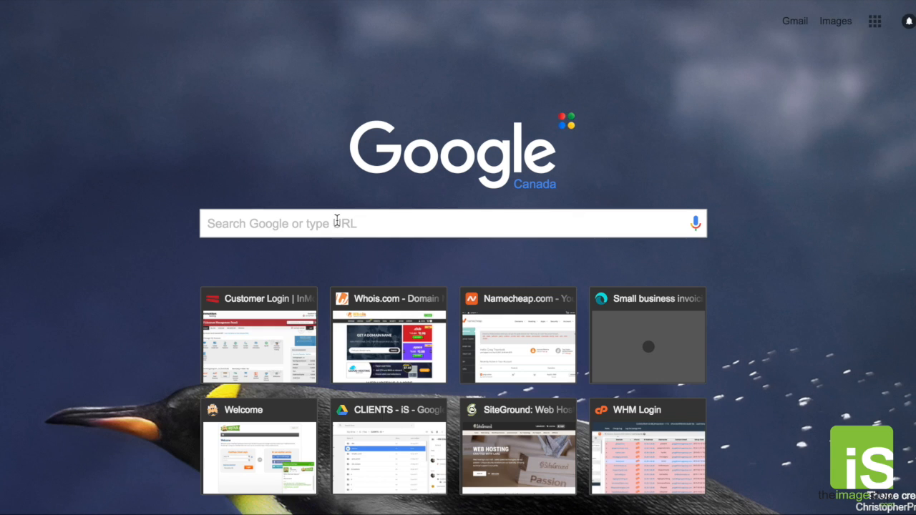
{"action": "left_click", "coordinate": [337, 220]}
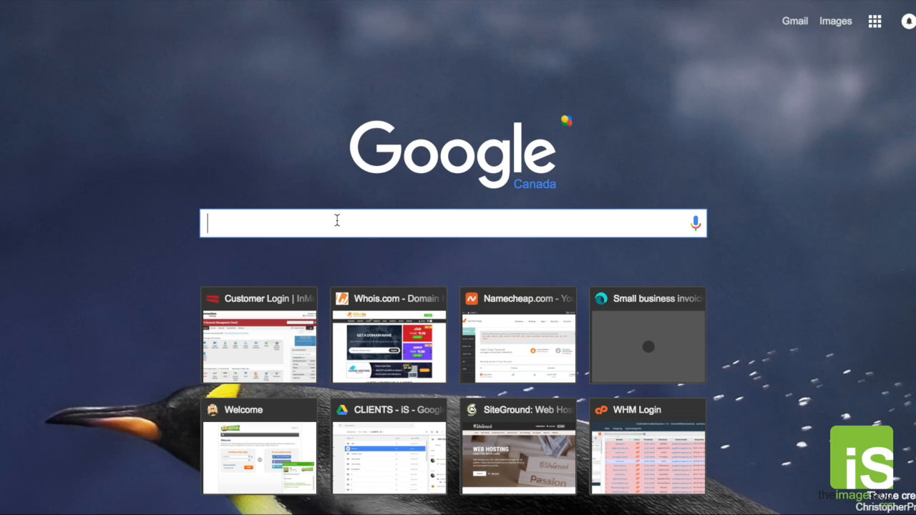
{"action": "type", "text": "image size"}
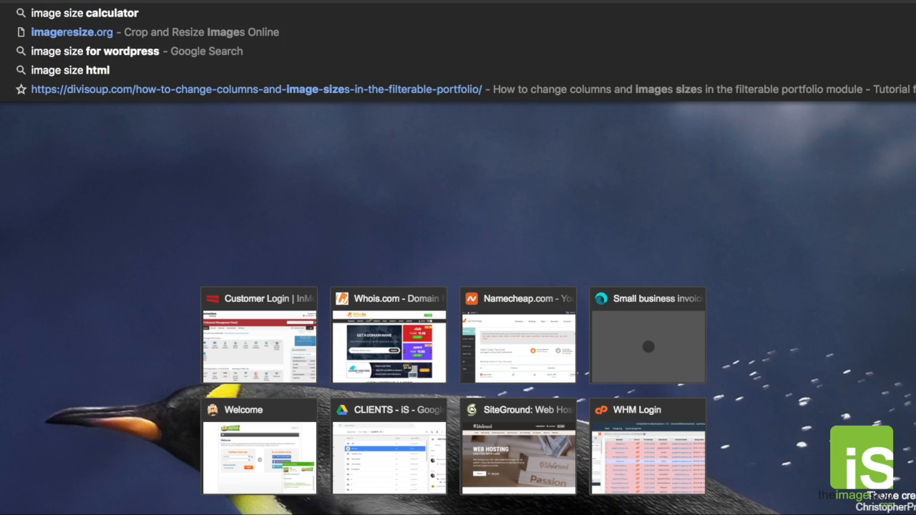
{"action": "key", "text": "Return"}
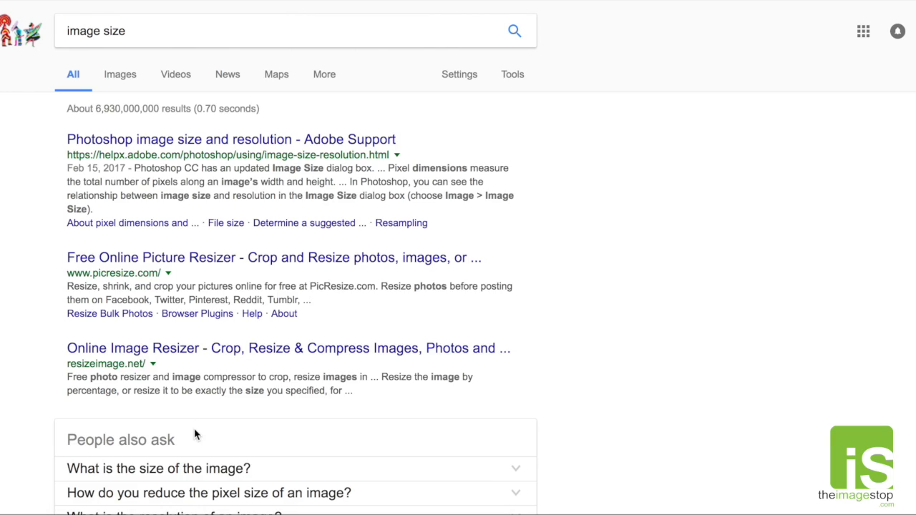
{"action": "left_click", "coordinate": [143, 31]}
{"action": "type", "text": ".org"}
{"action": "key", "text": "Return"}
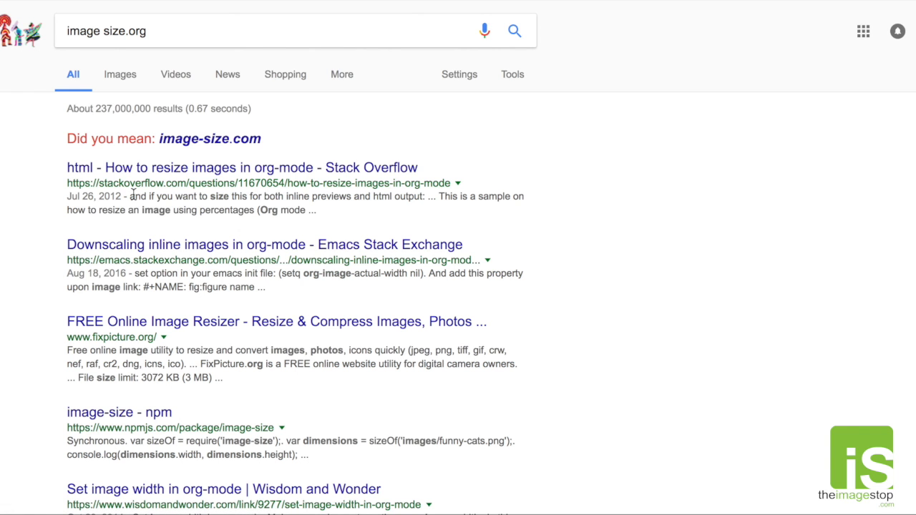
- Correct the web search to imagesize.org and open the ImageResize.org site from the results
{"action": "left_click", "coordinate": [104, 32]}
{"action": "key", "text": "BackSpace"}
{"action": "key", "text": "Return"}
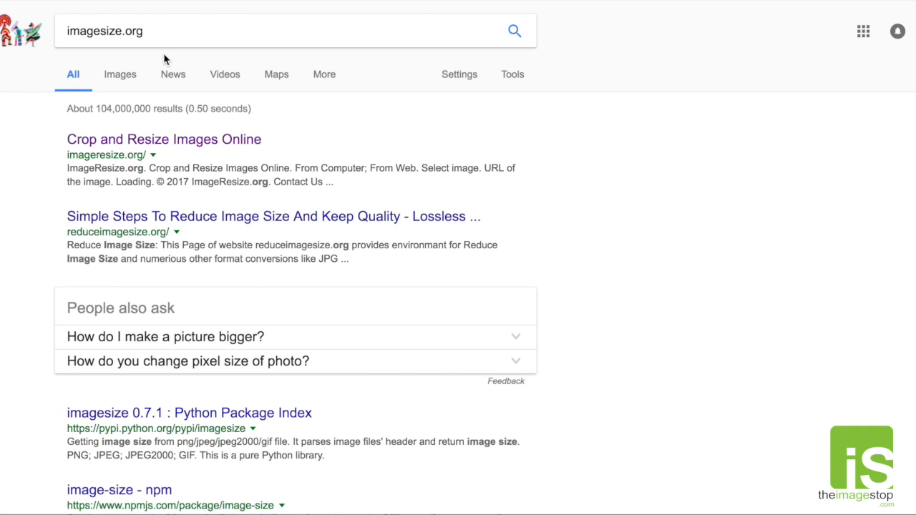
{"action": "left_click", "coordinate": [126, 142]}
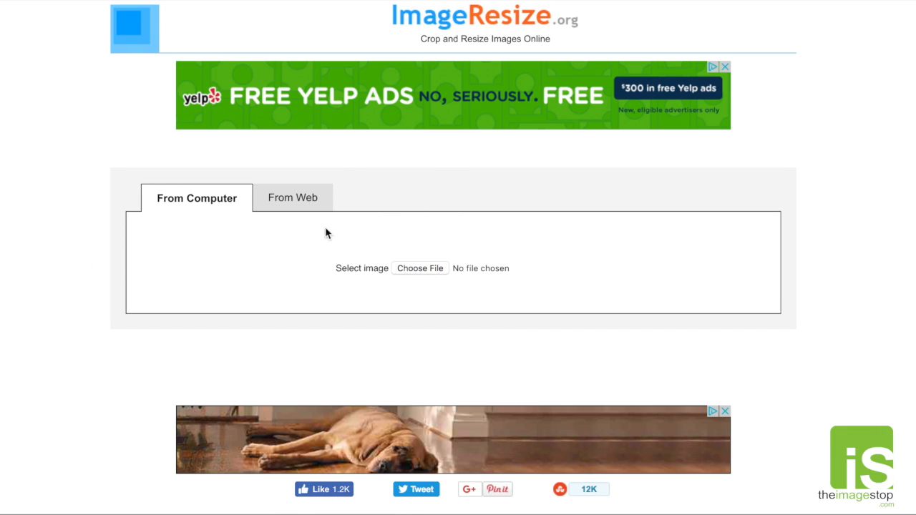
- Upload test1234.jpg from the patterns folder to the online image resizer
{"action": "left_click", "coordinate": [406, 267]}
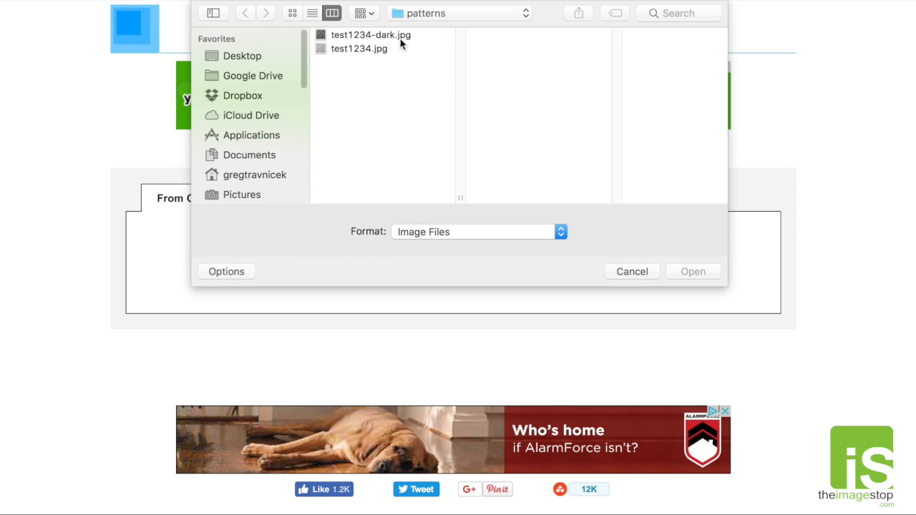
{"action": "left_click", "coordinate": [394, 48]}
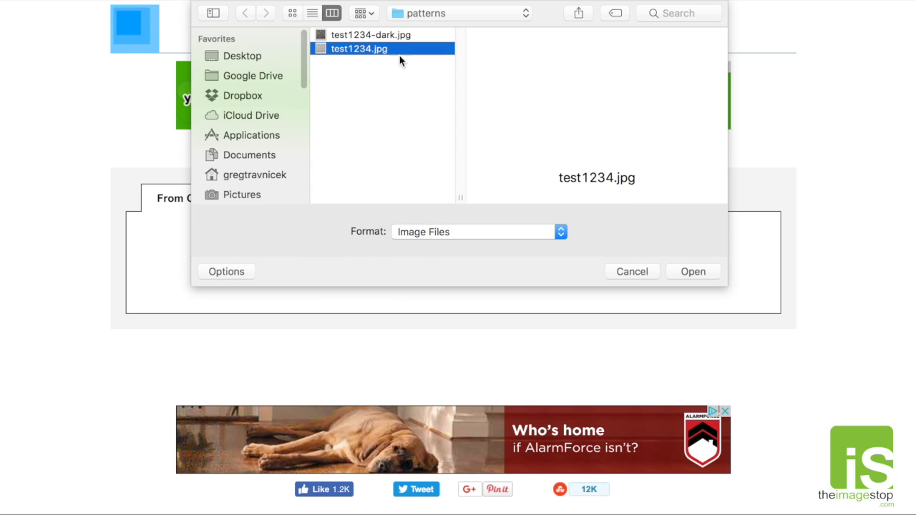
{"action": "left_click", "coordinate": [691, 275]}
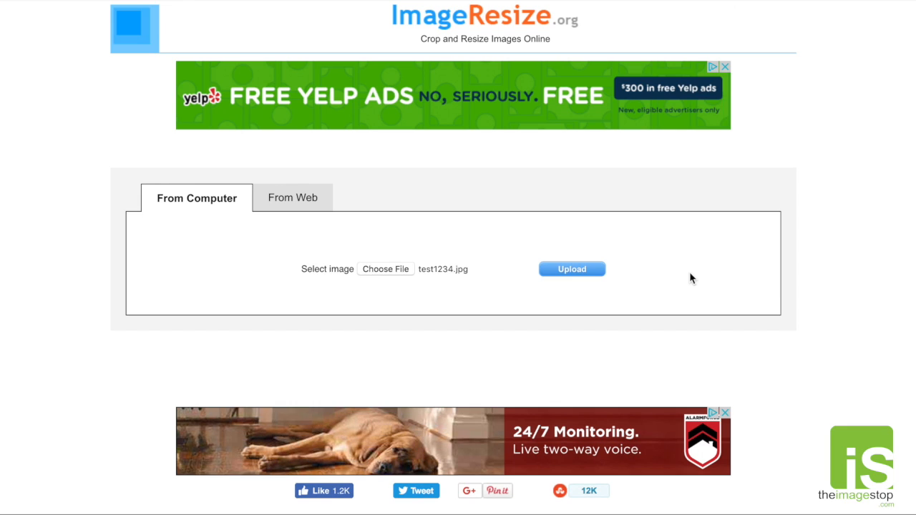
{"action": "left_click", "coordinate": [580, 276]}
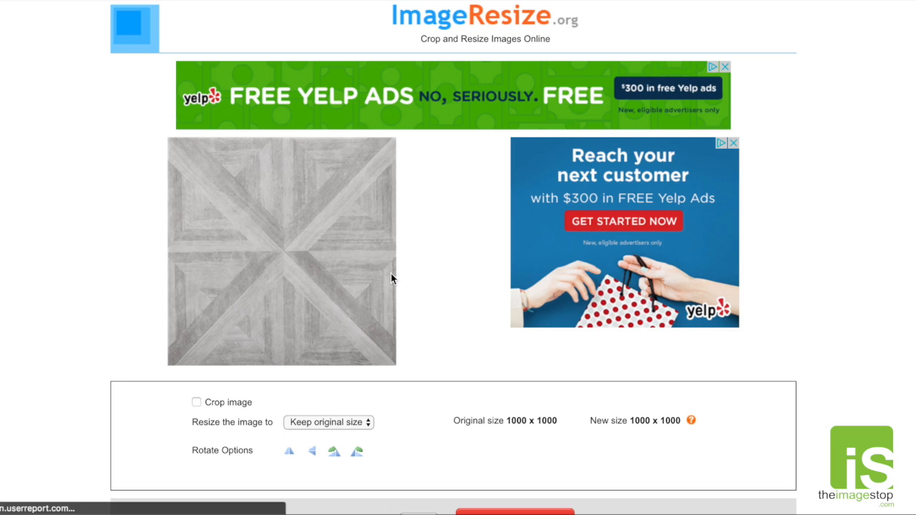
- Resize the image to 75% of Original and turn on cropping, enlarging the crop area to a new size of about 562 x 552
{"action": "scroll", "coordinate": [413, 291], "scroll_direction": "down", "scroll_amount": 1}
{"action": "left_click", "coordinate": [338, 393]}
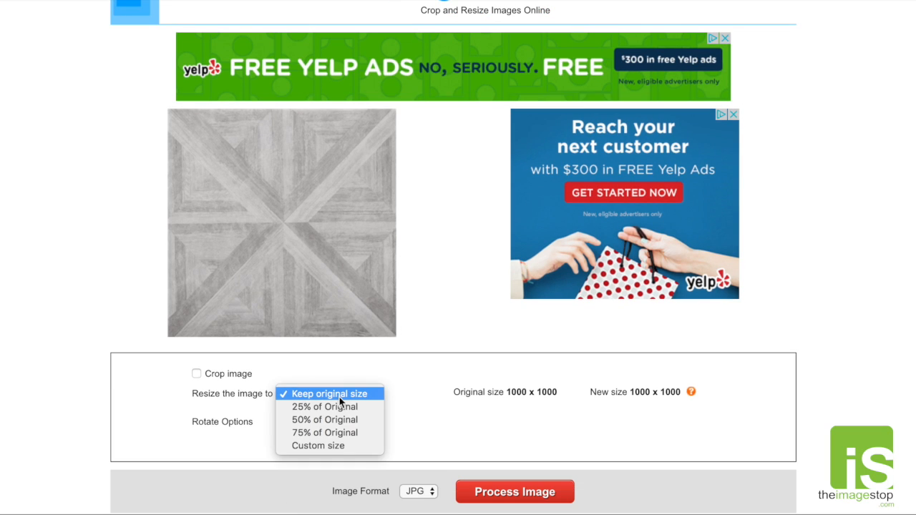
{"action": "left_click", "coordinate": [350, 432]}
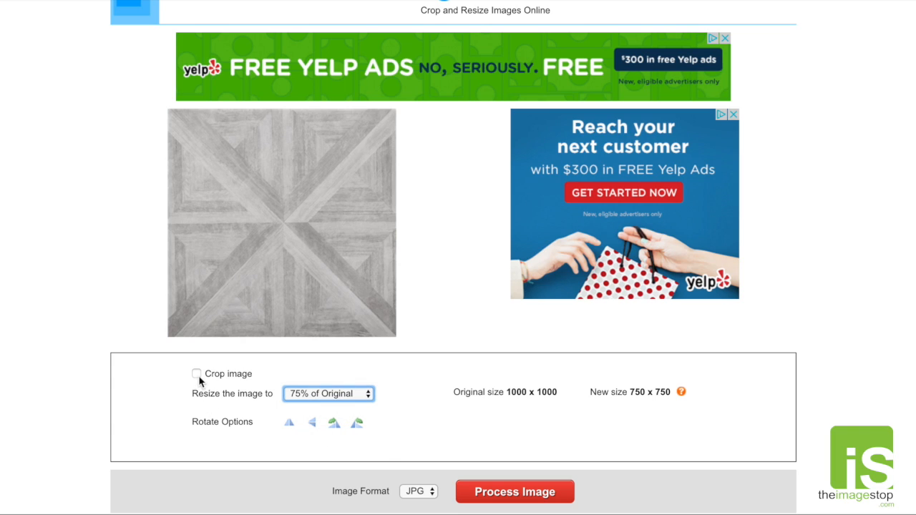
{"action": "left_click", "coordinate": [196, 374]}
{"action": "left_click_drag", "start_coordinate": [338, 280], "coordinate": [422, 342]}
{"action": "left_click_drag", "start_coordinate": [231, 170], "coordinate": [143, 143]}
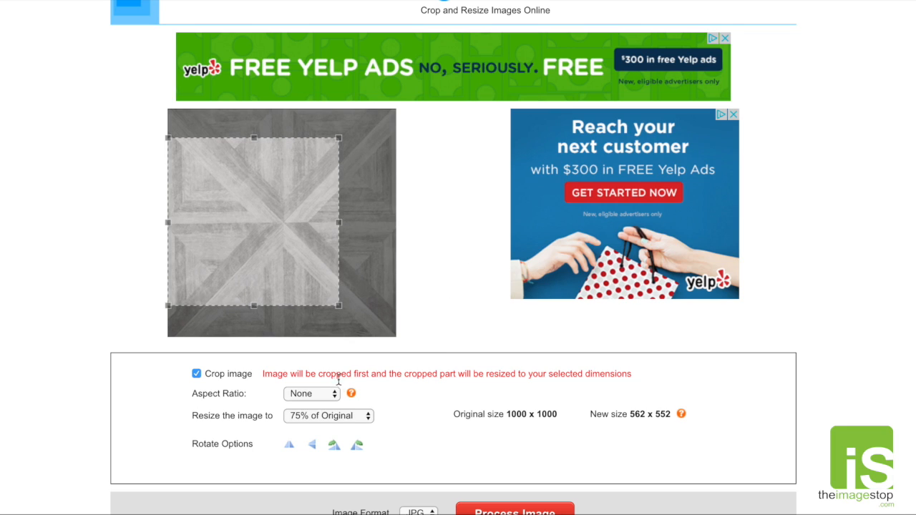
- Try out flipping and rotating the uploaded pattern image with the rotate options
{"action": "left_click", "coordinate": [312, 445]}
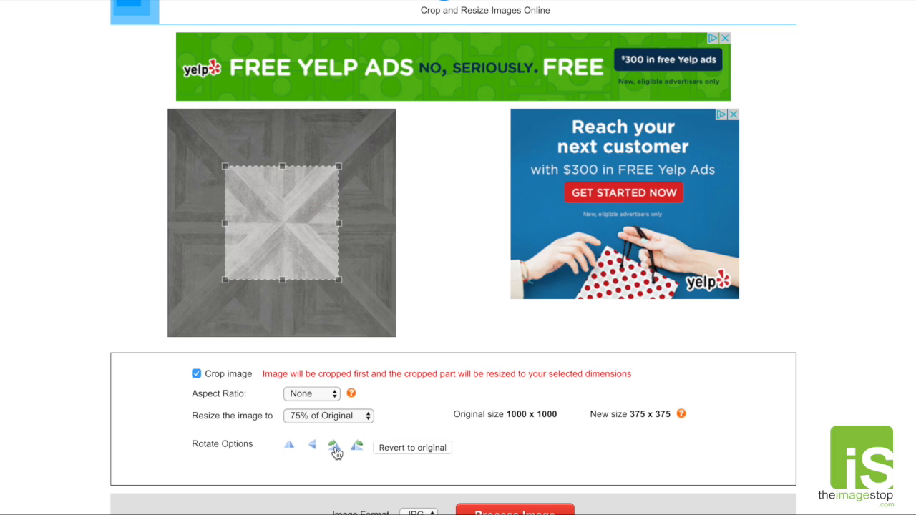
{"action": "left_click", "coordinate": [334, 447]}
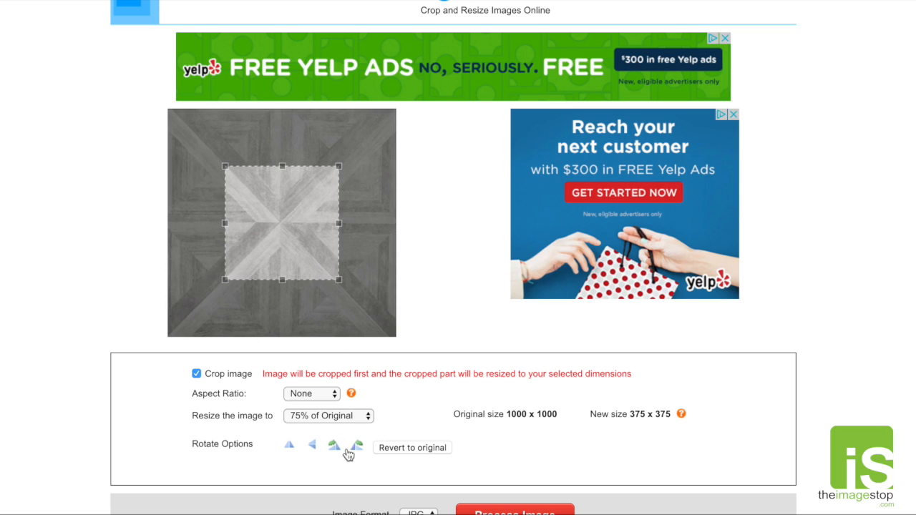
{"action": "left_click", "coordinate": [292, 450]}
- Examine the available output image formats and leave JPG selected
{"action": "scroll", "coordinate": [293, 450], "scroll_direction": "down", "scroll_amount": 3}
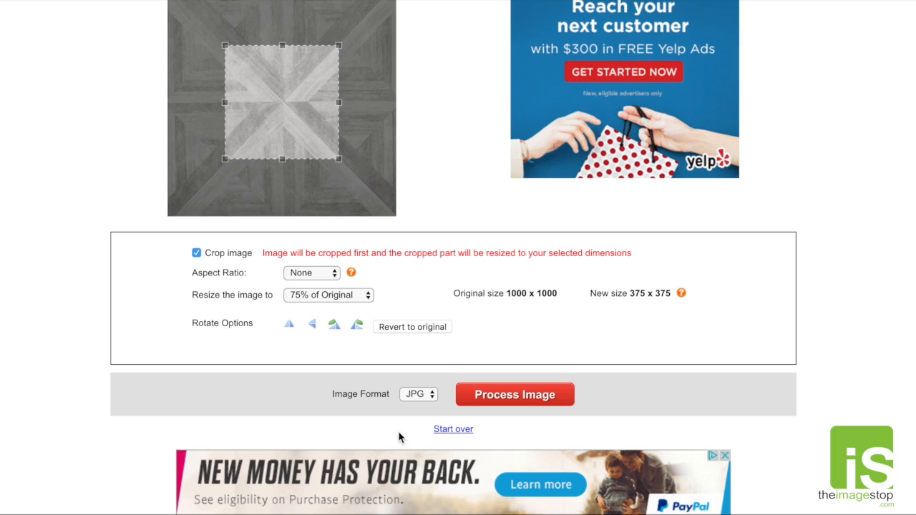
{"action": "left_click", "coordinate": [429, 397]}
{"action": "left_click", "coordinate": [422, 395]}
{"action": "left_click", "coordinate": [405, 395]}
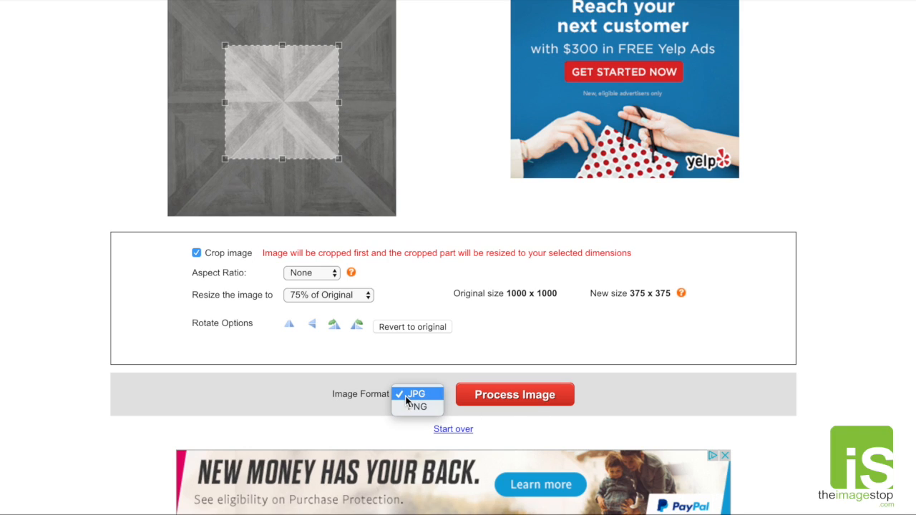
{"action": "left_click", "coordinate": [344, 404]}
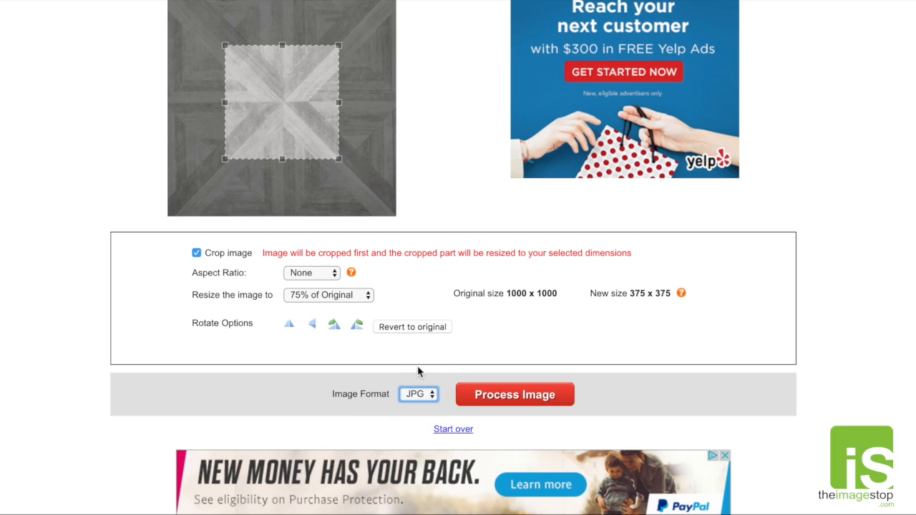
- Set the crop aspect ratio to 1:1 and enlarge the crop area to a new size of about 454 x 454
{"action": "left_click", "coordinate": [333, 272]}
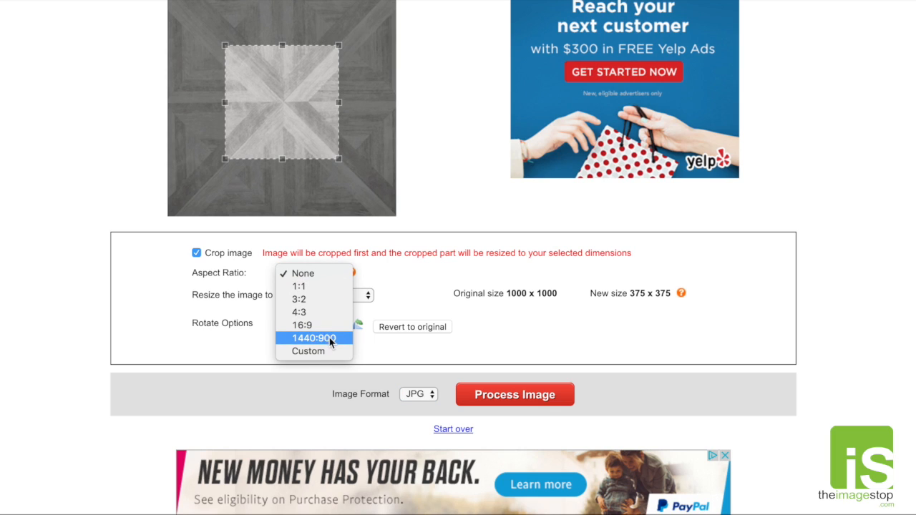
{"action": "left_click", "coordinate": [320, 285]}
{"action": "left_click_drag", "start_coordinate": [337, 165], "coordinate": [363, 184]}
- Enlarge the crop area at a 3:2 aspect ratio to a new size of about 660 x 439, and reset the ratio to None
{"action": "left_click", "coordinate": [324, 269]}
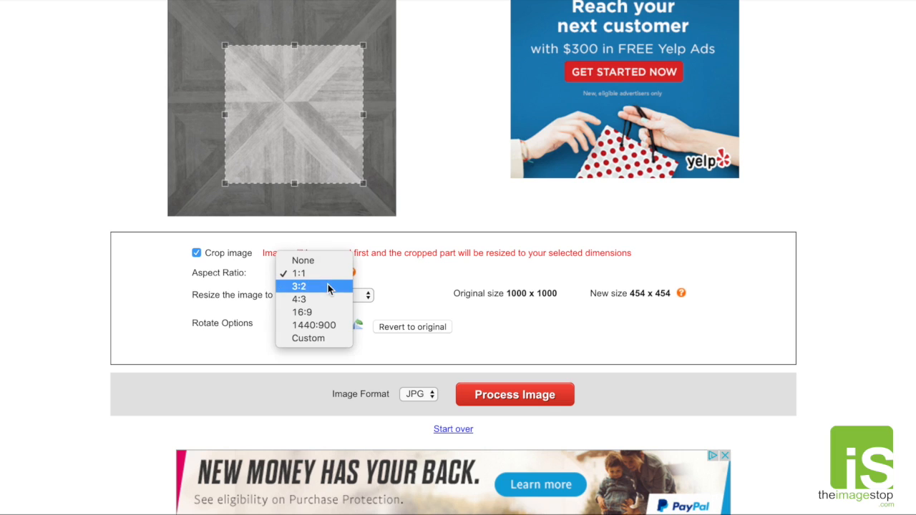
{"action": "left_click", "coordinate": [328, 287]}
{"action": "left_click_drag", "start_coordinate": [225, 158], "coordinate": [194, 179]}
{"action": "left_click", "coordinate": [332, 274]}
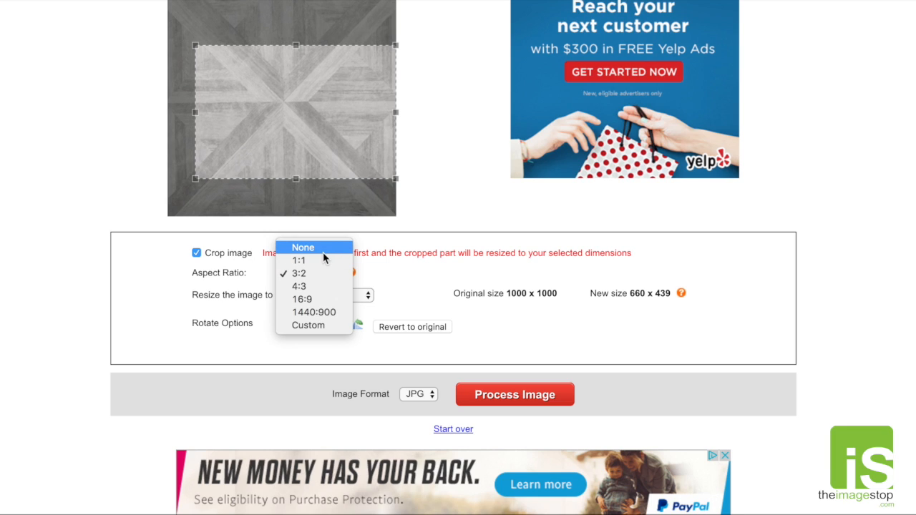
{"action": "left_click", "coordinate": [324, 261]}
{"action": "scroll", "coordinate": [452, 237], "scroll_direction": "up", "scroll_amount": 3}
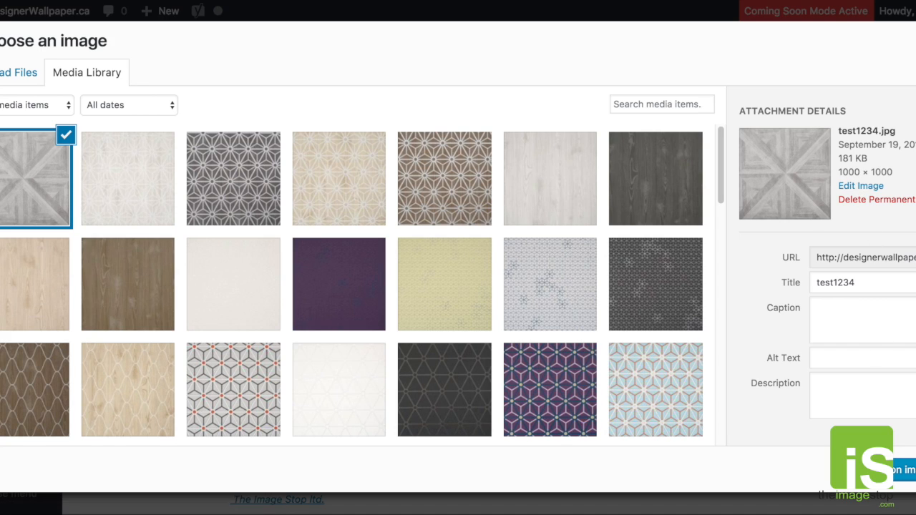
- Switch back to the WordPress product editor, assign test1234.jpg as the light variation's image and collapse that variation
{"action": "left_click", "coordinate": [903, 470]}
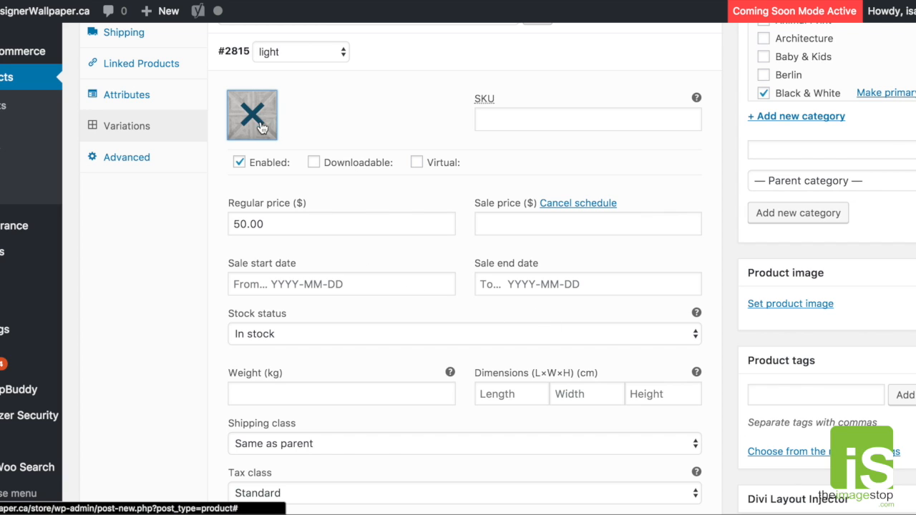
{"action": "scroll", "coordinate": [644, 128], "scroll_direction": "up", "scroll_amount": 1}
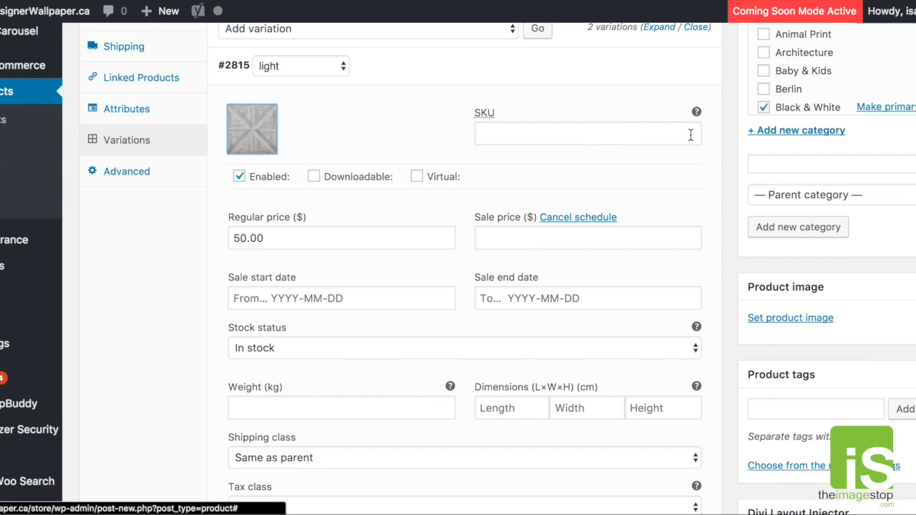
{"action": "left_click", "coordinate": [664, 68]}
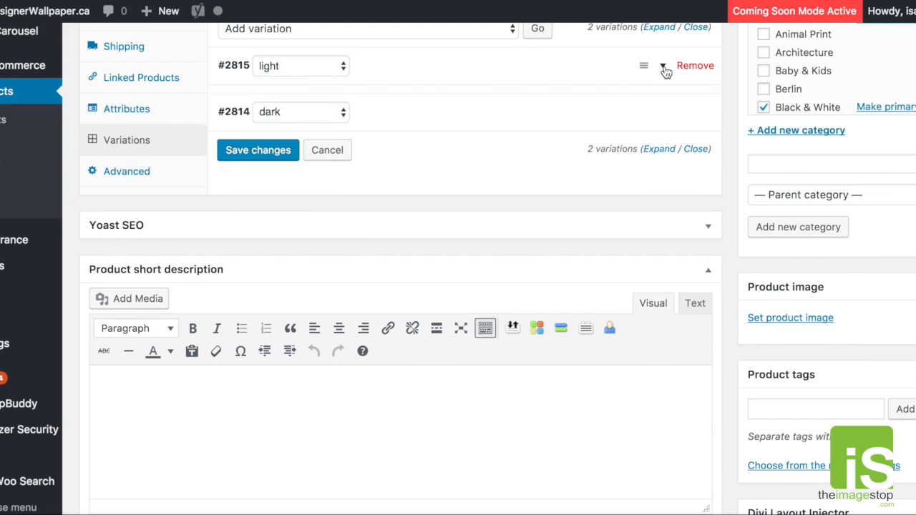
- Upload test1234-dark.jpg from the patterns folder and set it as the image of the dark variation
{"action": "left_click", "coordinate": [665, 104]}
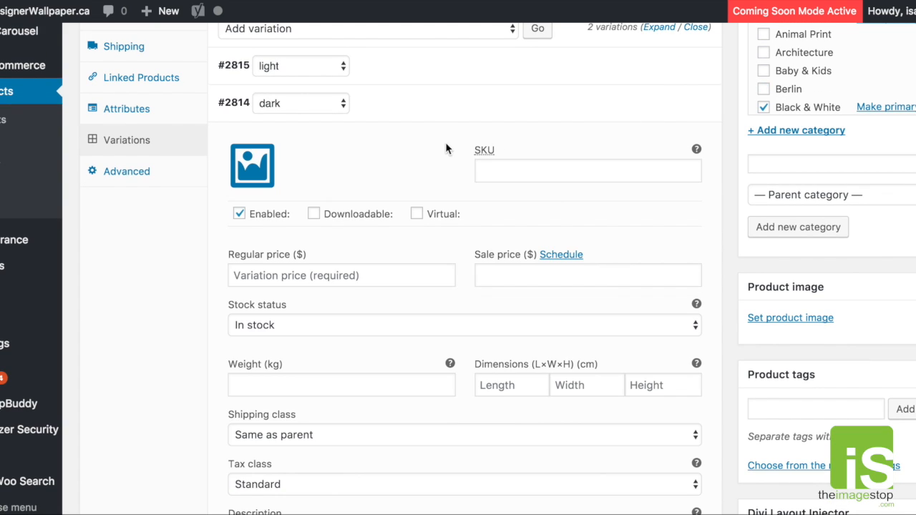
{"action": "left_click", "coordinate": [254, 166]}
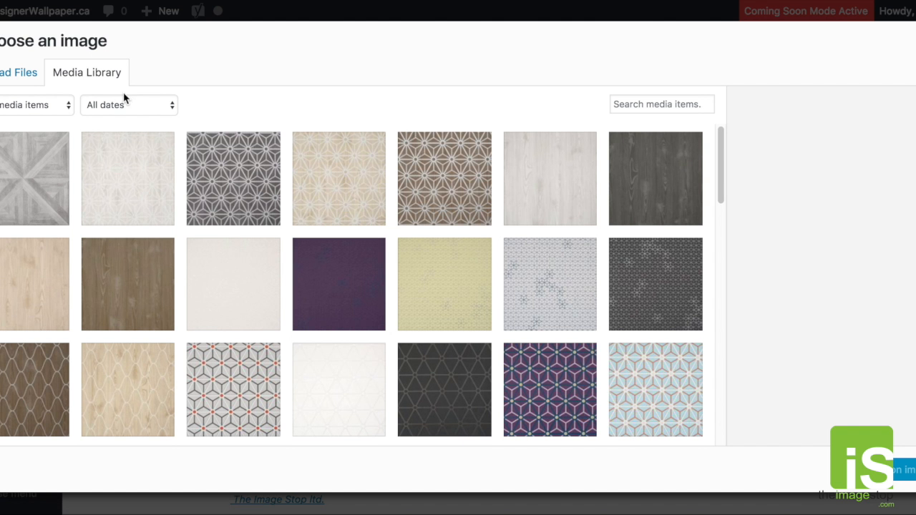
{"action": "left_click", "coordinate": [25, 77]}
{"action": "left_click", "coordinate": [436, 274]}
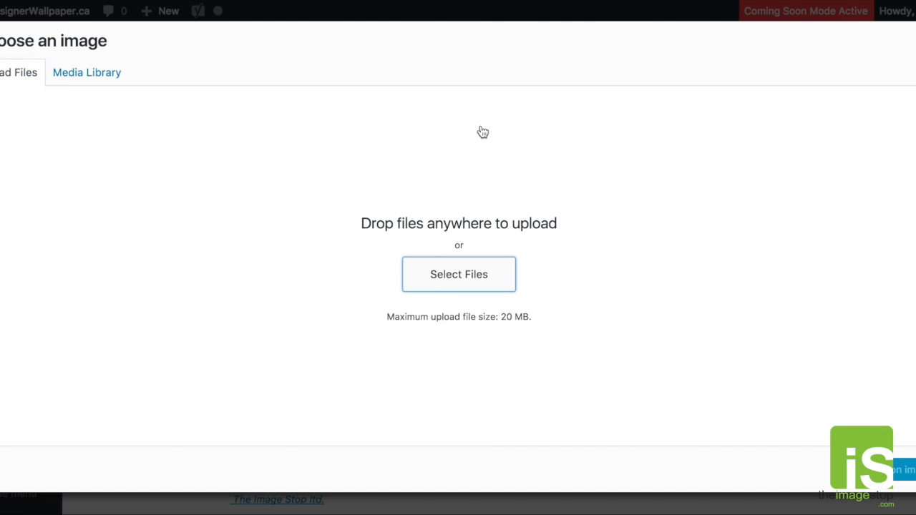
{"action": "left_click", "coordinate": [370, 35]}
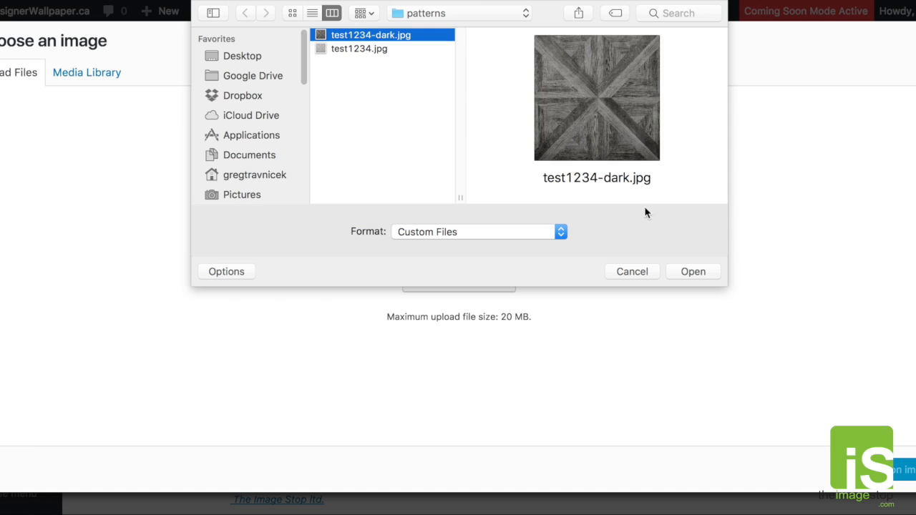
{"action": "left_click", "coordinate": [689, 272]}
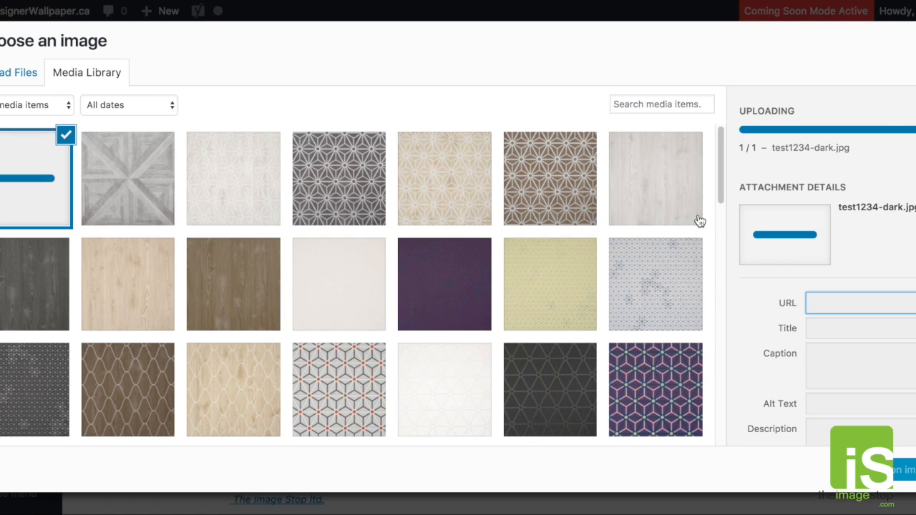
{"action": "left_click_drag", "start_coordinate": [838, 159], "coordinate": [873, 161]}
{"action": "left_click", "coordinate": [910, 171]}
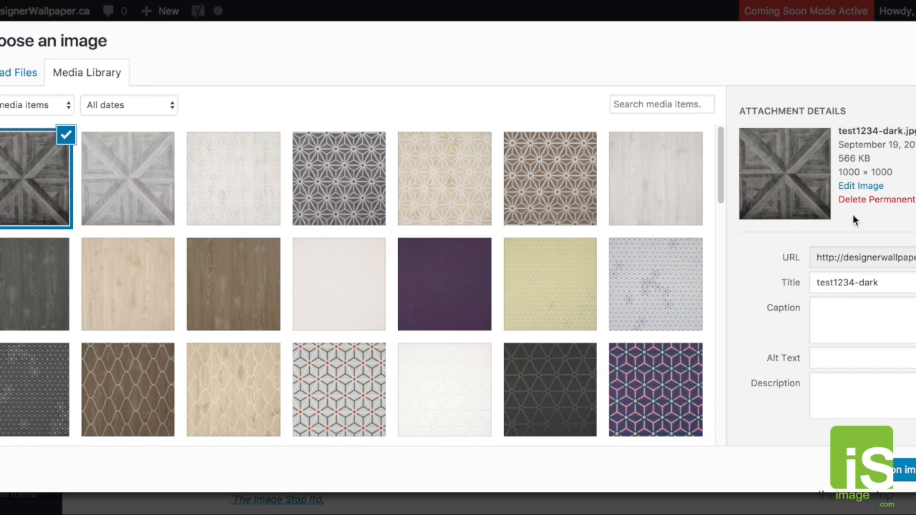
{"action": "left_click", "coordinate": [895, 480]}
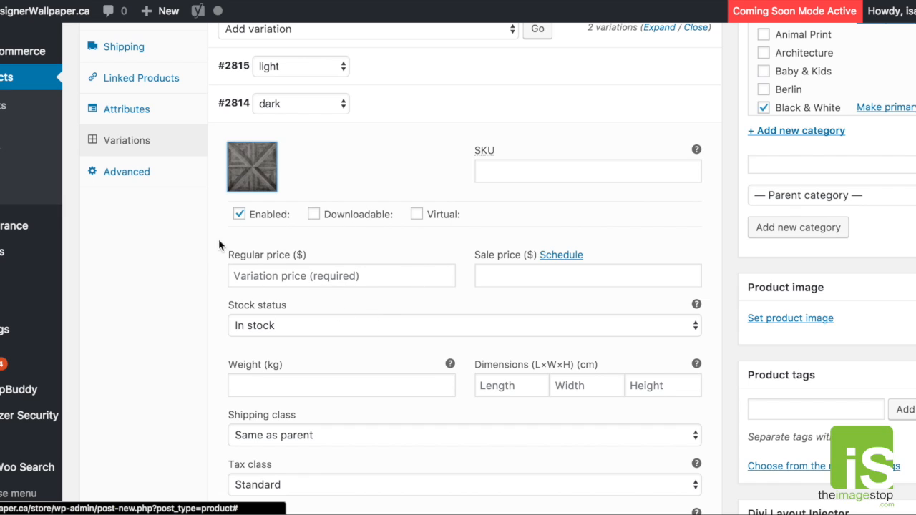
- Set the dark variation's regular price to 51.00 and its description to "dark #1234"
{"action": "left_click", "coordinate": [292, 276]}
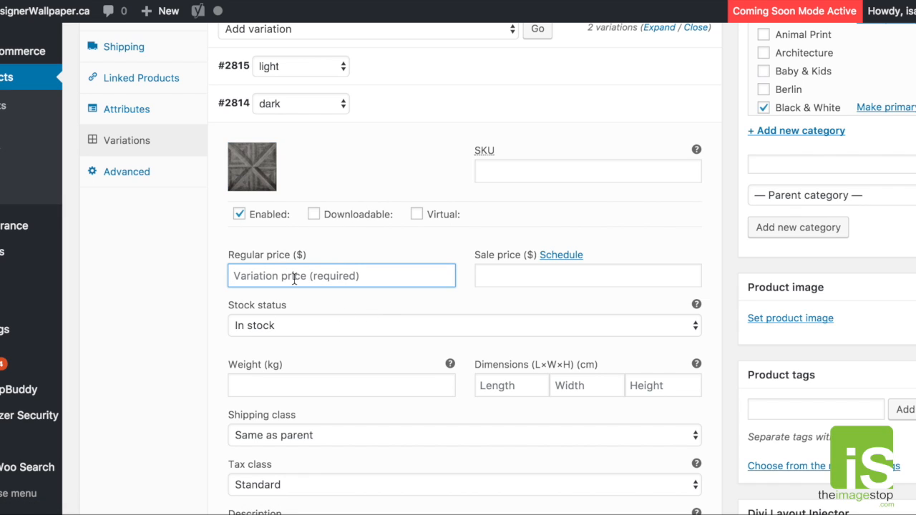
{"action": "type", "text": "51"}
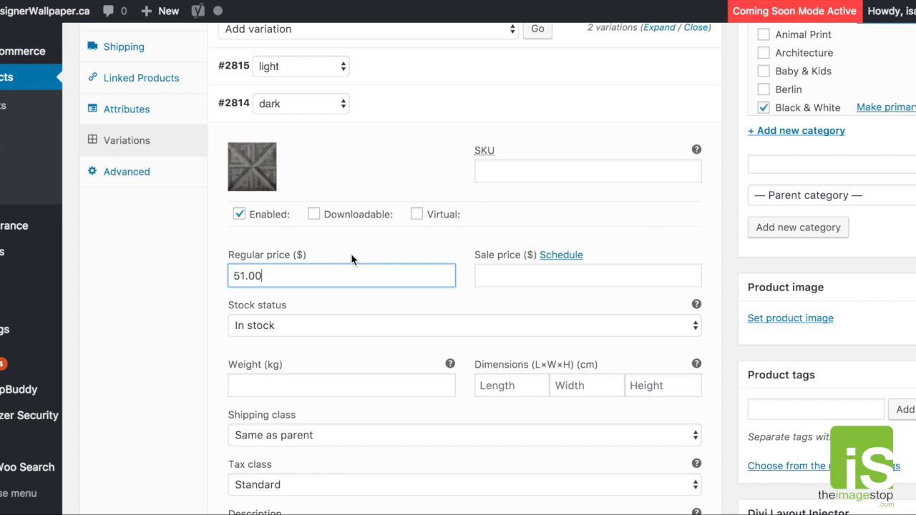
{"action": "scroll", "coordinate": [356, 300], "scroll_direction": "down", "scroll_amount": 3}
{"action": "scroll", "coordinate": [356, 315], "scroll_direction": "down", "scroll_amount": 3}
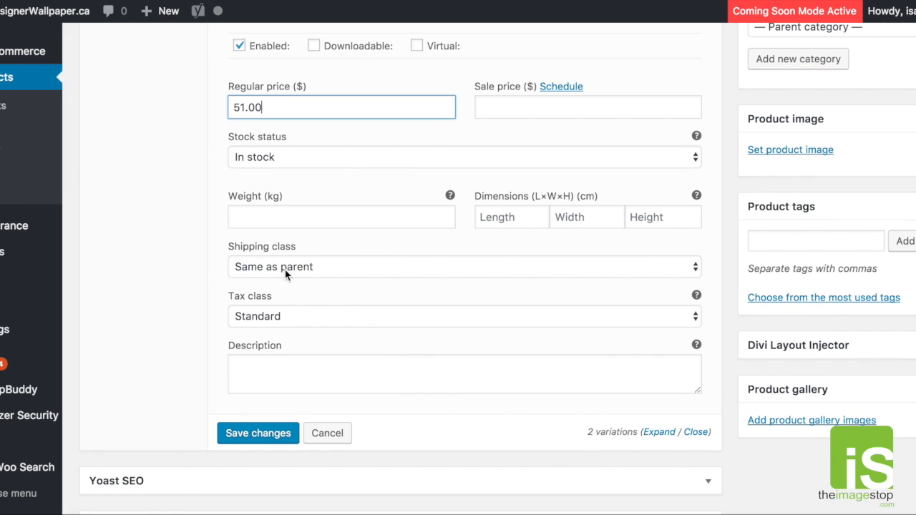
{"action": "left_click", "coordinate": [305, 375]}
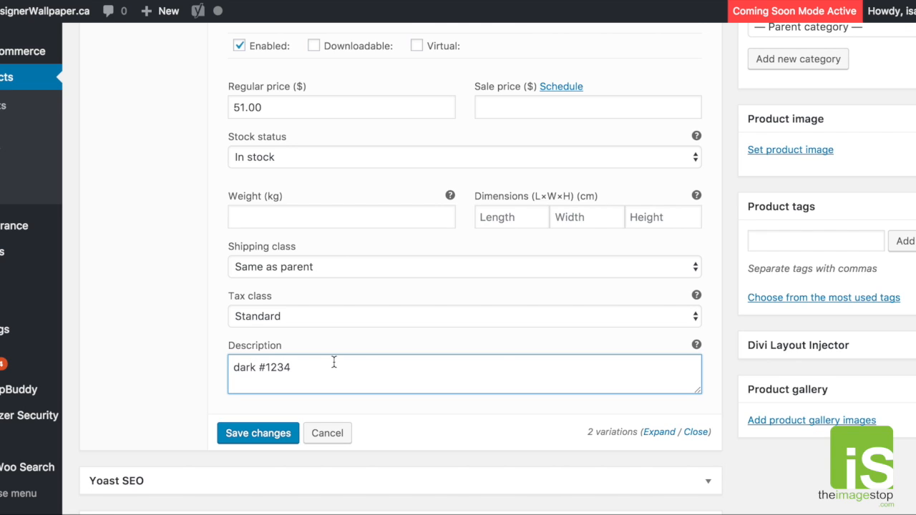
{"action": "type", "text": "dark #1234"}
- Collapse the dark variation and save the changes to the product's variations
{"action": "scroll", "coordinate": [697, 183], "scroll_direction": "up", "scroll_amount": 5}
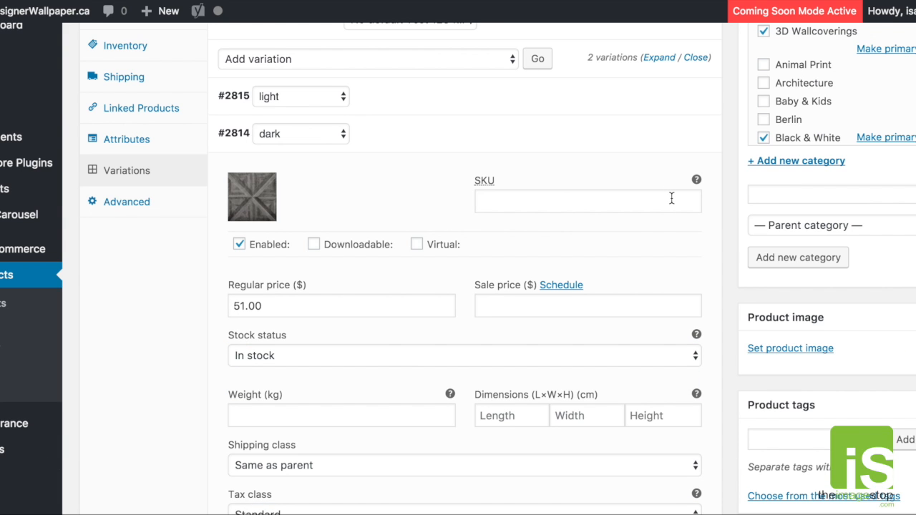
{"action": "scroll", "coordinate": [675, 183], "scroll_direction": "up", "scroll_amount": 3}
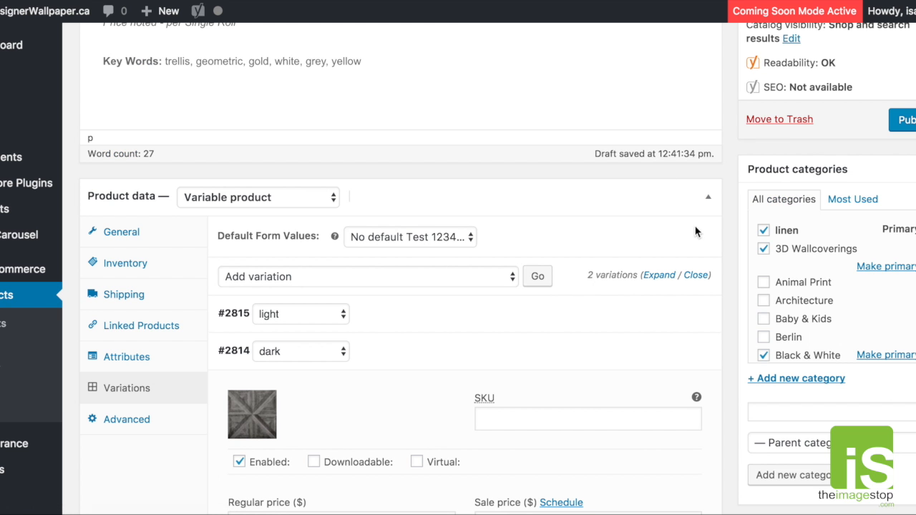
{"action": "left_click", "coordinate": [708, 198]}
{"action": "left_click", "coordinate": [708, 198]}
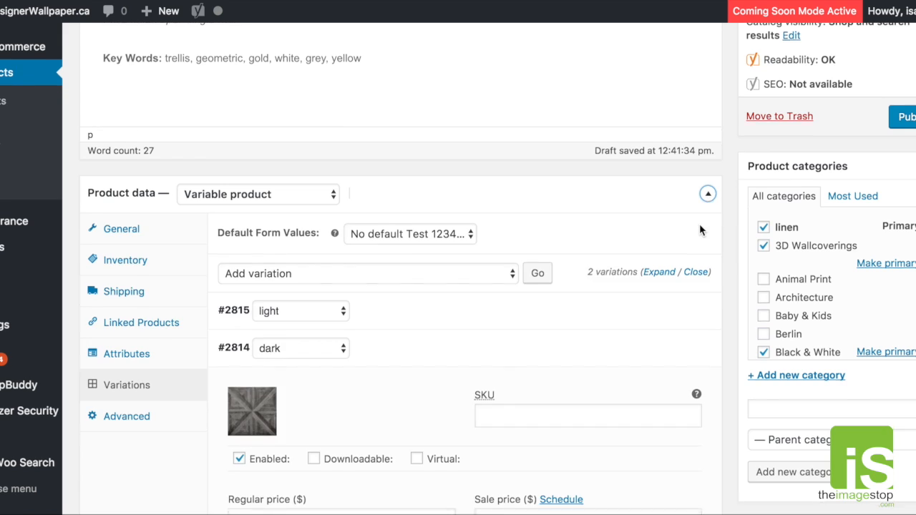
{"action": "scroll", "coordinate": [701, 227], "scroll_direction": "down", "scroll_amount": 5}
{"action": "left_click", "coordinate": [664, 114]}
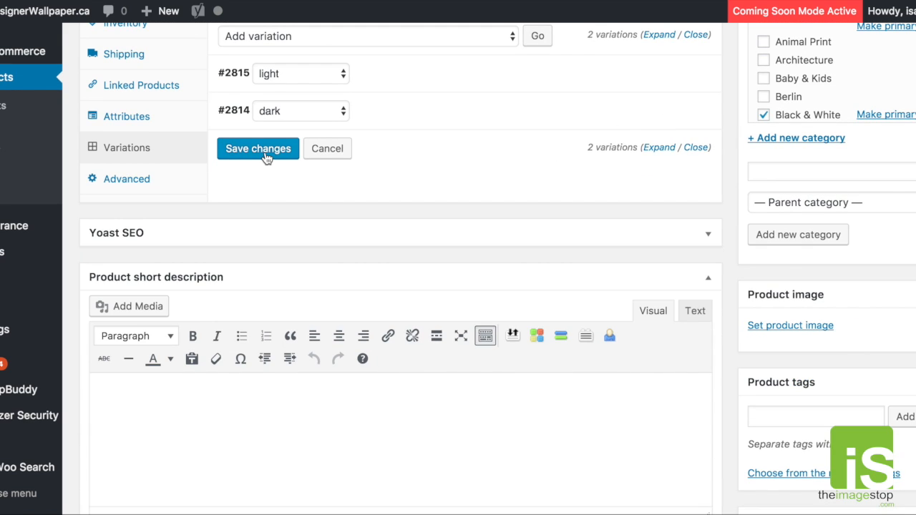
{"action": "left_click", "coordinate": [262, 150]}
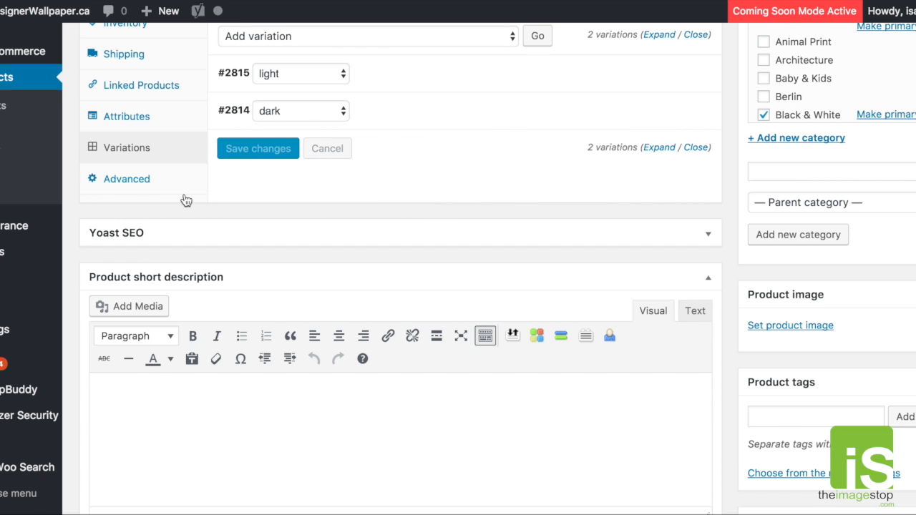
- Review the product's advanced settings, including the purchase note and menu order
{"action": "left_click", "coordinate": [140, 185]}
{"action": "scroll", "coordinate": [269, 174], "scroll_direction": "up", "scroll_amount": 2}
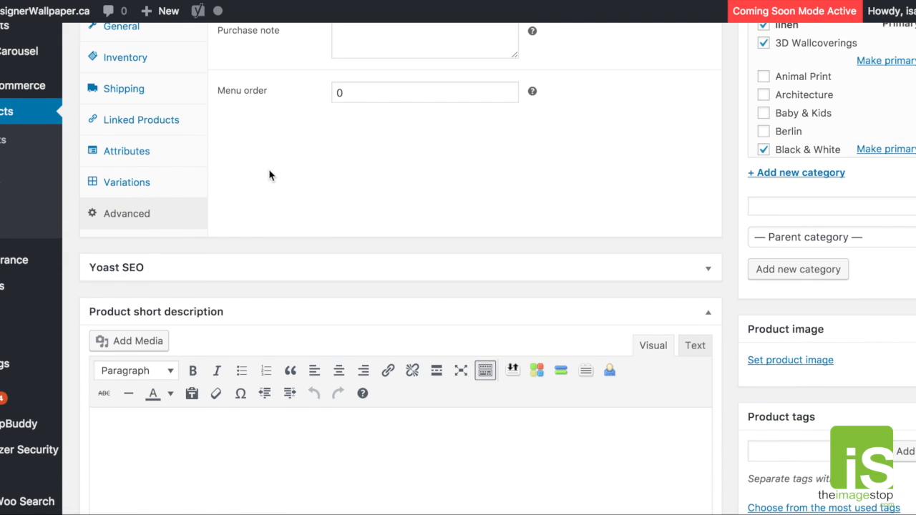
{"action": "scroll", "coordinate": [210, 251], "scroll_direction": "up", "scroll_amount": 5}
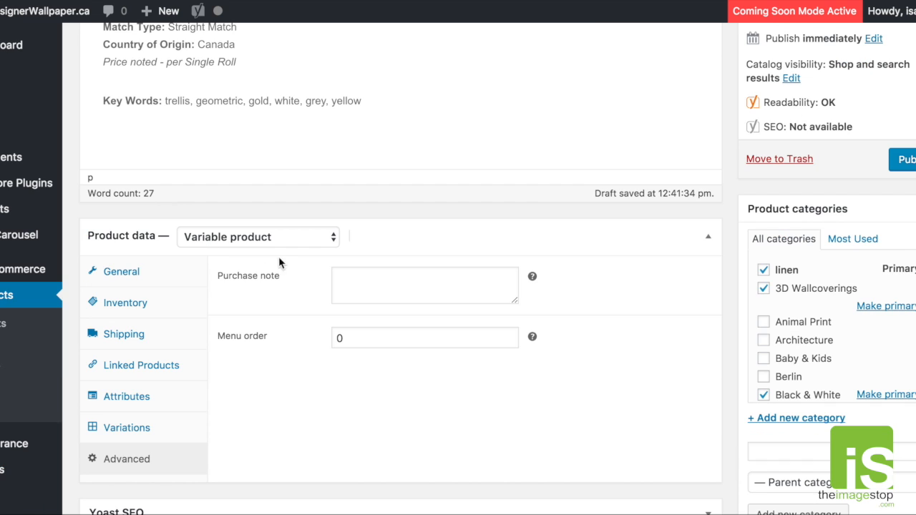
{"action": "scroll", "coordinate": [317, 301], "scroll_direction": "down", "scroll_amount": 1}
{"action": "left_click", "coordinate": [355, 252]}
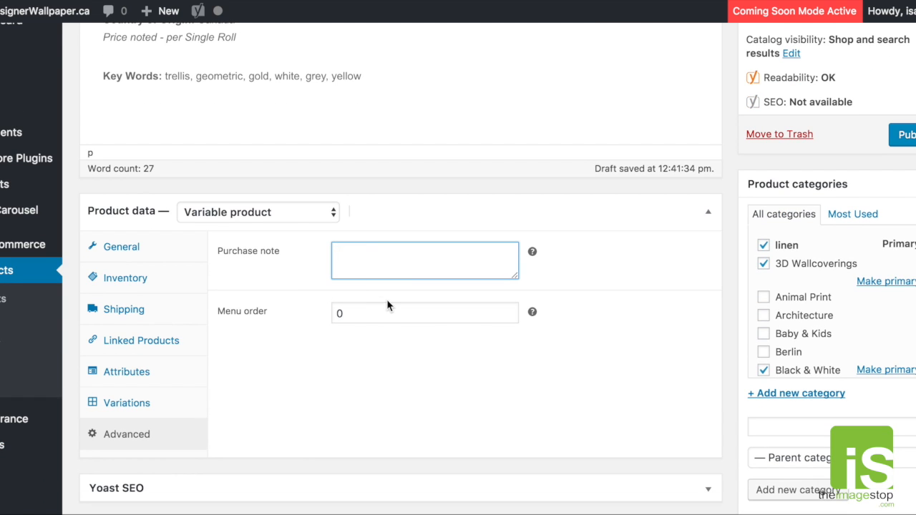
{"action": "left_click", "coordinate": [511, 317]}
{"action": "left_click", "coordinate": [511, 310]}
{"action": "left_click", "coordinate": [614, 319]}
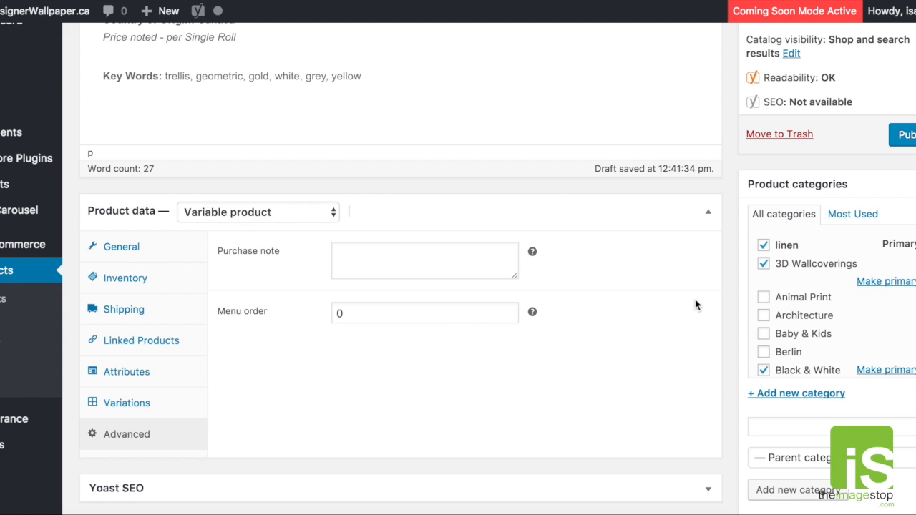
- Set test1234.jpg from the media library as the main product image
{"action": "scroll", "coordinate": [771, 302], "scroll_direction": "down", "scroll_amount": 1}
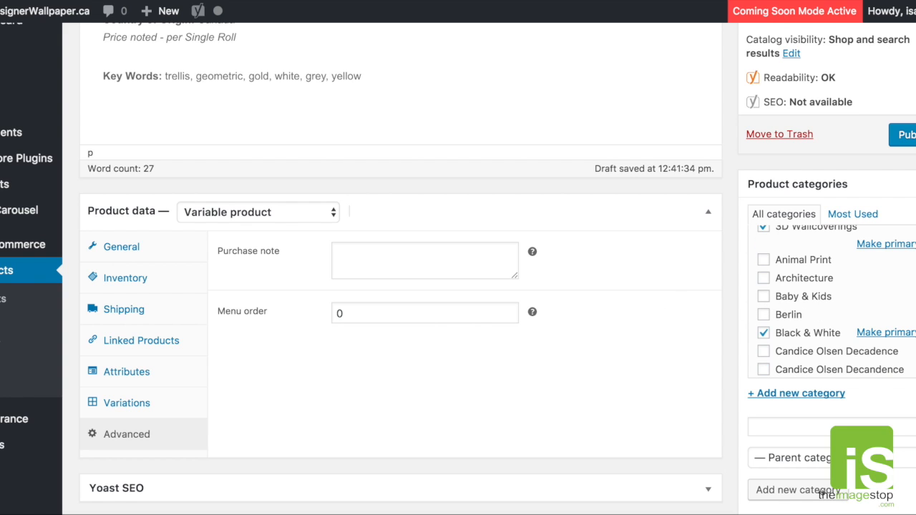
{"action": "scroll", "coordinate": [401, 287], "scroll_direction": "down", "scroll_amount": 5}
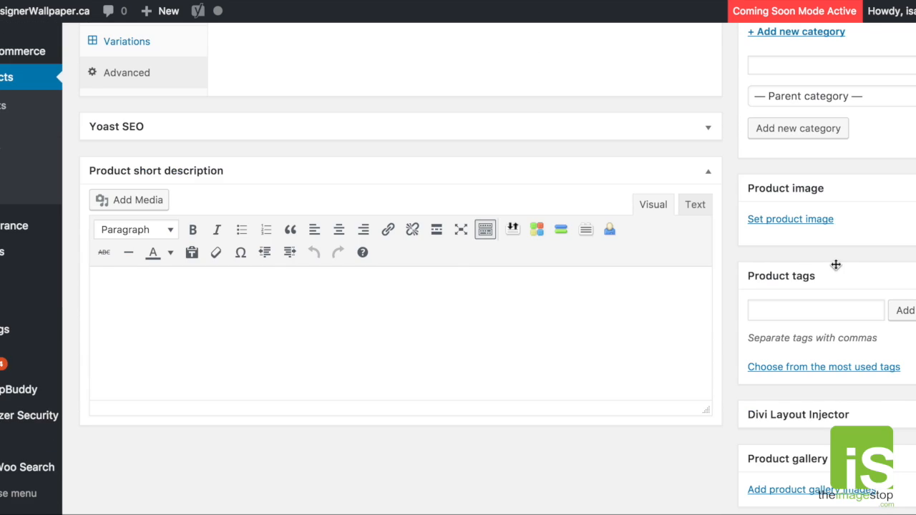
{"action": "left_click", "coordinate": [796, 221]}
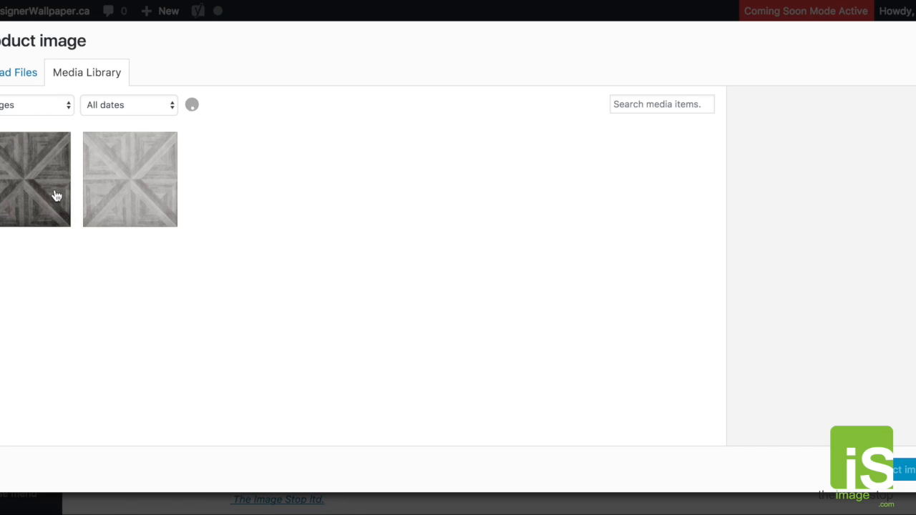
{"action": "left_click", "coordinate": [148, 187]}
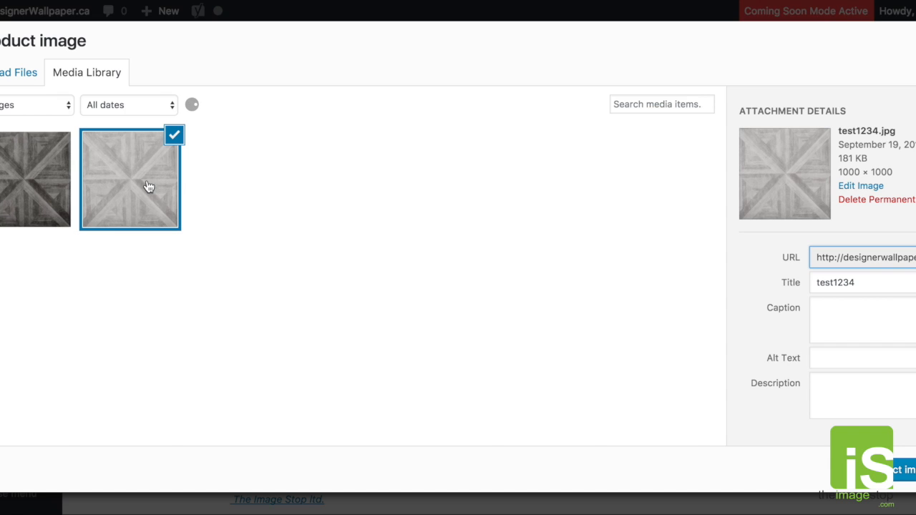
{"action": "left_click", "coordinate": [905, 470]}
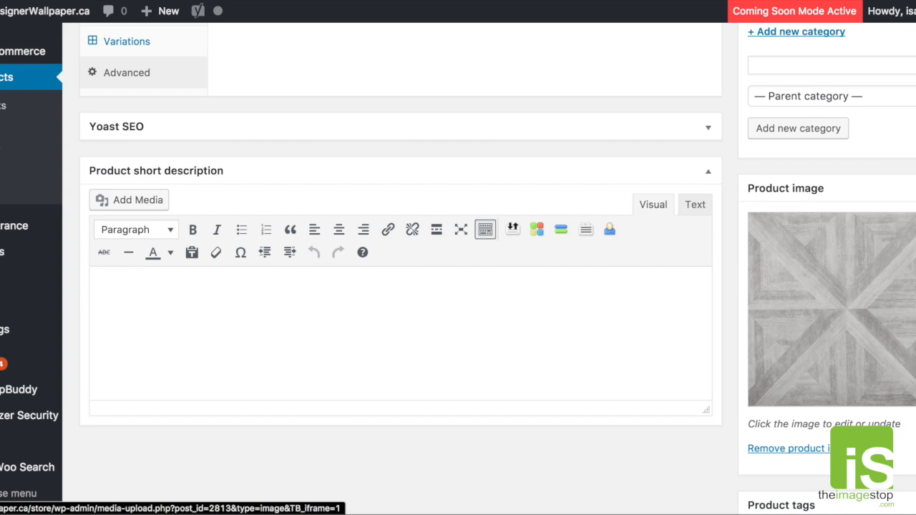
- Add test1234-dark.jpg from the media library to the product gallery
{"action": "scroll", "coordinate": [401, 286], "scroll_direction": "down", "scroll_amount": 8}
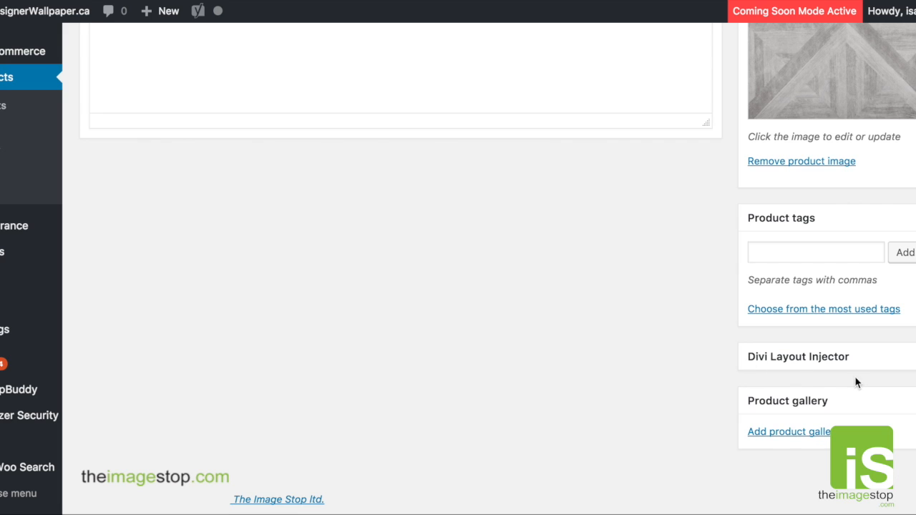
{"action": "left_click", "coordinate": [770, 435]}
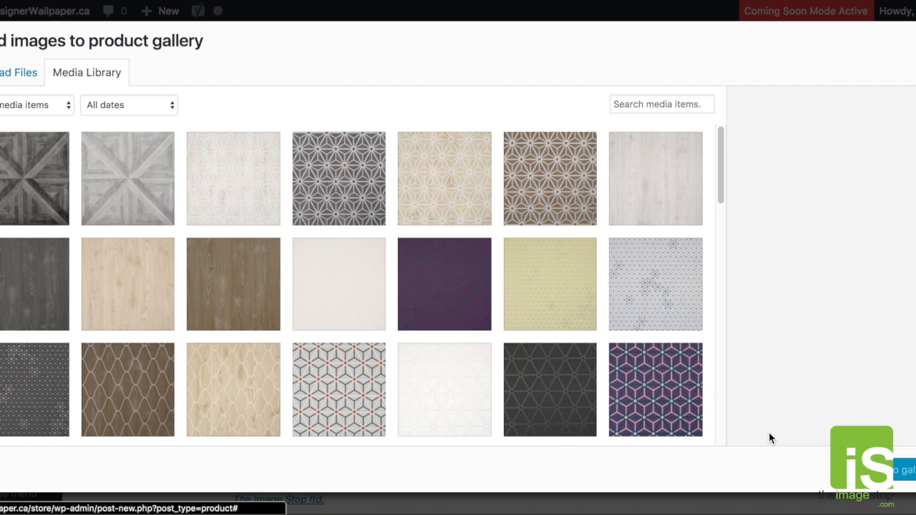
{"action": "left_click", "coordinate": [55, 171]}
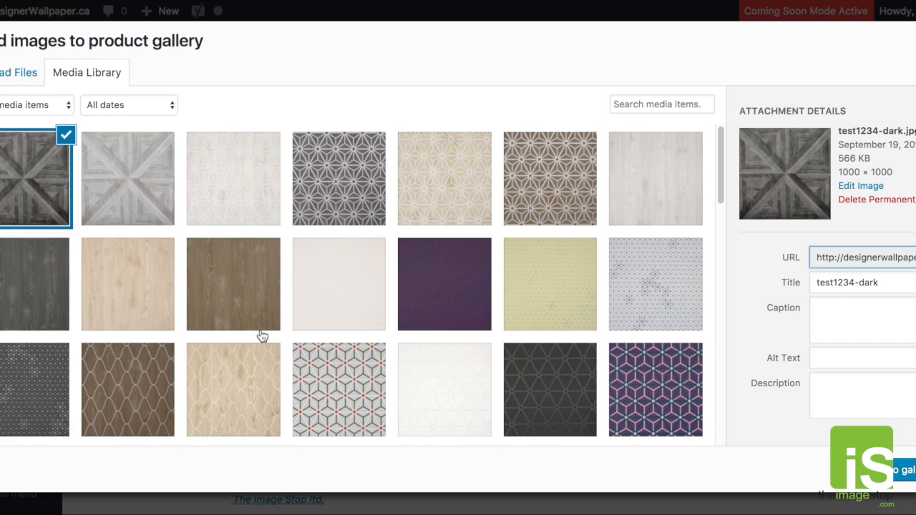
{"action": "left_click", "coordinate": [903, 469]}
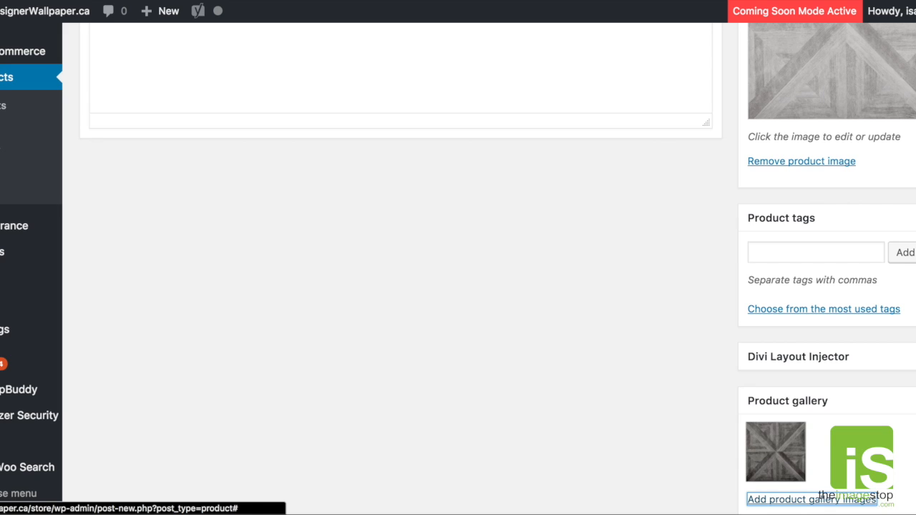
- Switch to the existing Geometric Trellis product's editor and examine its collapsed variations, short description and product image
{"action": "scroll", "coordinate": [458, 257], "scroll_direction": "up", "scroll_amount": 15}
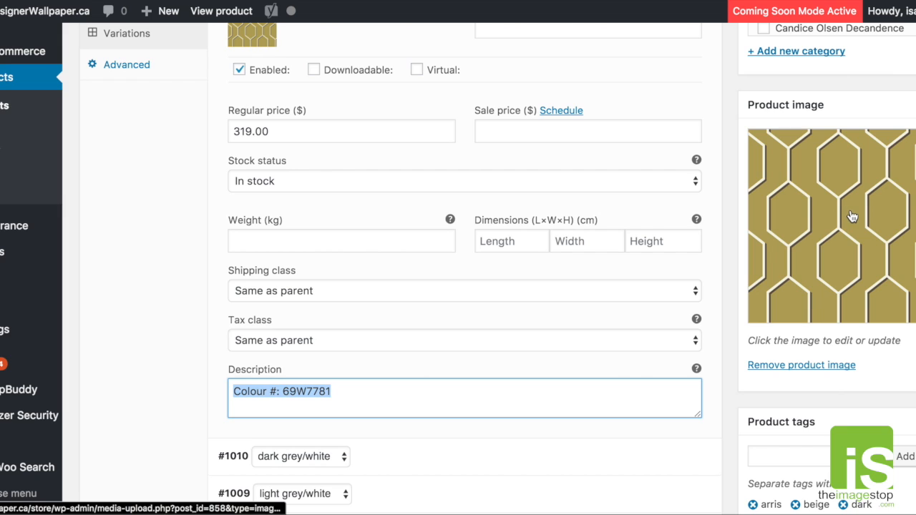
{"action": "scroll", "coordinate": [685, 204], "scroll_direction": "up", "scroll_amount": 5}
{"action": "scroll", "coordinate": [660, 133], "scroll_direction": "up", "scroll_amount": 5}
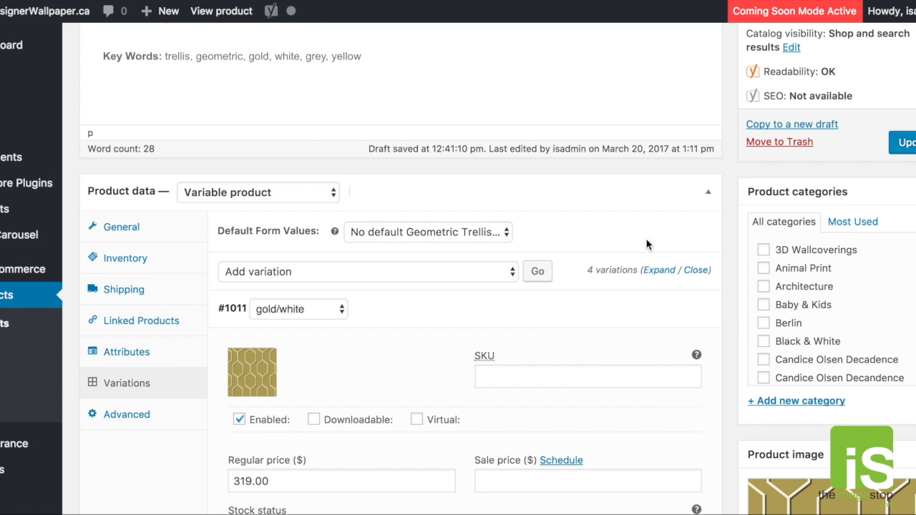
{"action": "left_click", "coordinate": [675, 310]}
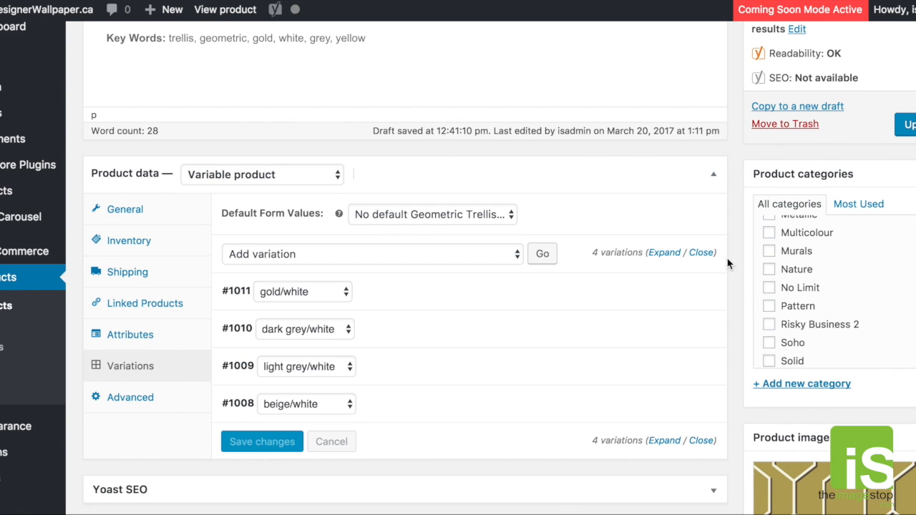
{"action": "scroll", "coordinate": [727, 264], "scroll_direction": "down", "scroll_amount": 9}
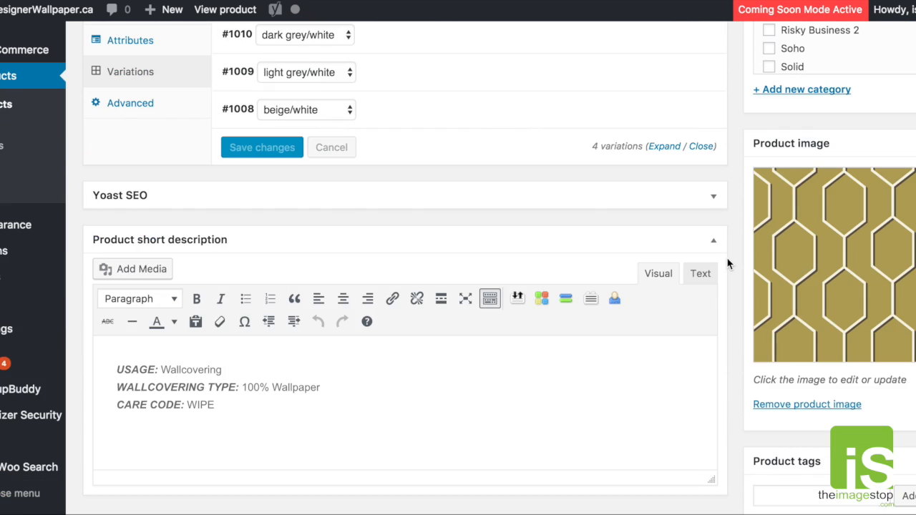
{"action": "scroll", "coordinate": [727, 264], "scroll_direction": "up", "scroll_amount": 15}
{"action": "scroll", "coordinate": [727, 264], "scroll_direction": "down", "scroll_amount": 15}
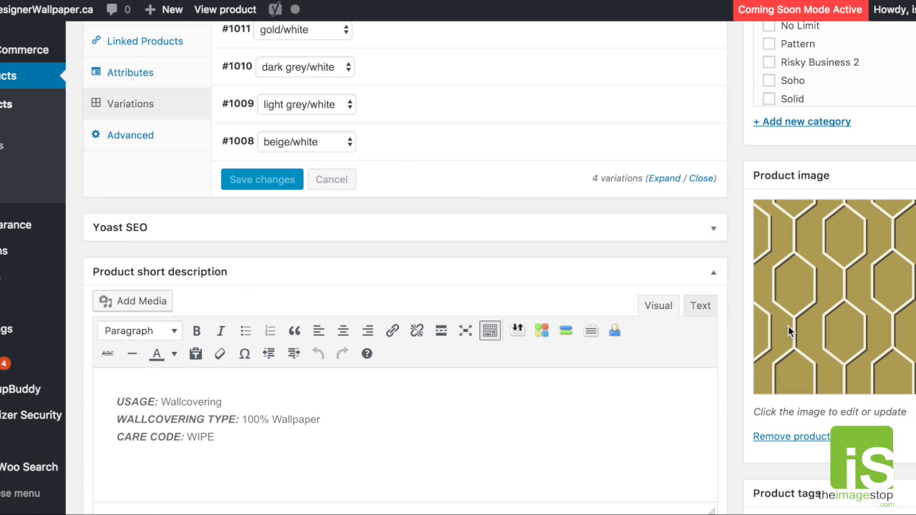
{"action": "scroll", "coordinate": [788, 325], "scroll_direction": "down", "scroll_amount": 6}
{"action": "scroll", "coordinate": [753, 350], "scroll_direction": "down", "scroll_amount": 5}
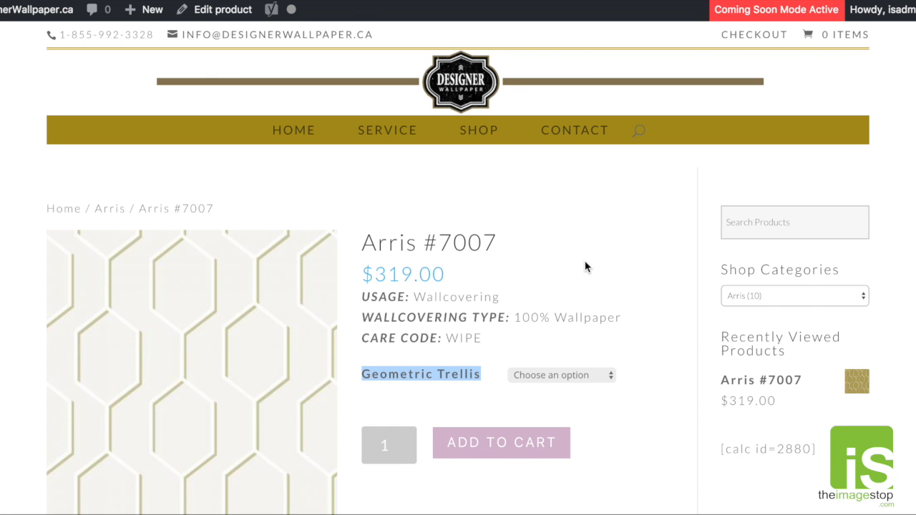
- Switch to the Arris #7007 store page and preview the dark grey and cream gallery images in the main product view
{"action": "scroll", "coordinate": [584, 262], "scroll_direction": "down", "scroll_amount": 5}
{"action": "scroll", "coordinate": [565, 276], "scroll_direction": "up", "scroll_amount": 3}
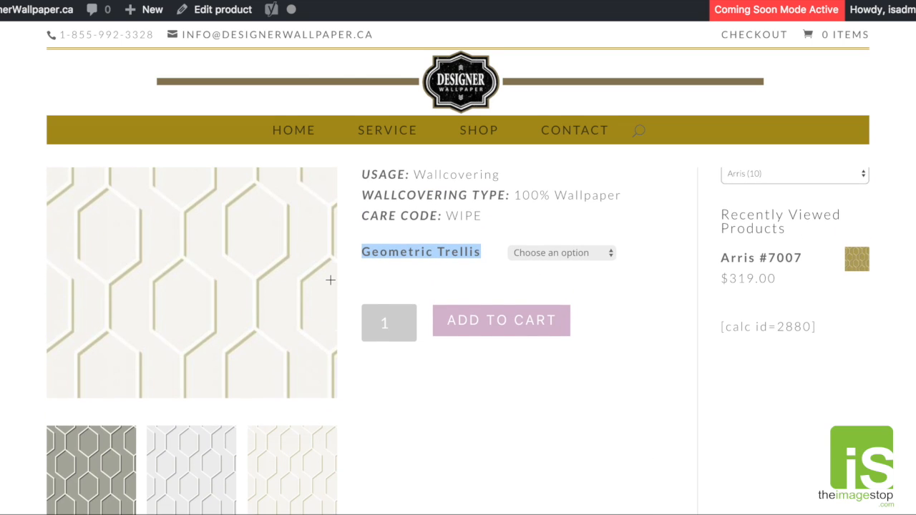
{"action": "scroll", "coordinate": [302, 292], "scroll_direction": "down", "scroll_amount": 1}
{"action": "scroll", "coordinate": [215, 298], "scroll_direction": "down", "scroll_amount": 2}
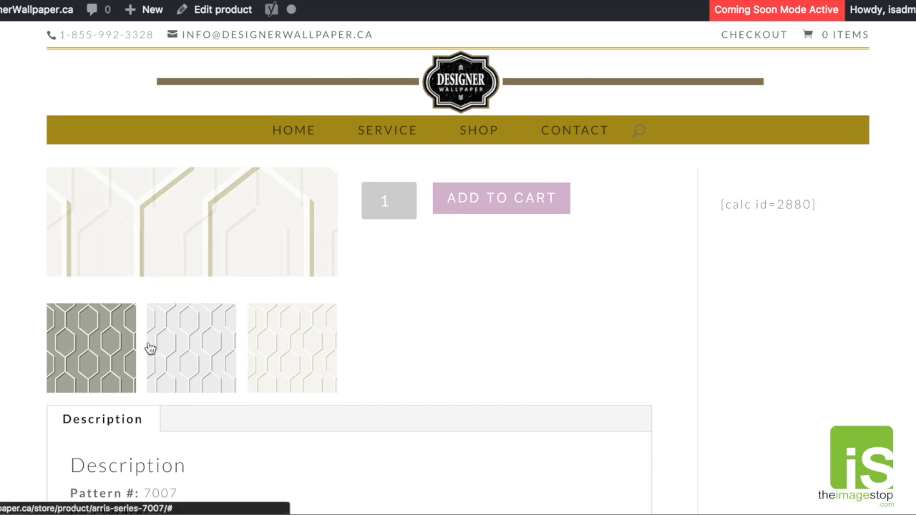
{"action": "left_click", "coordinate": [88, 348]}
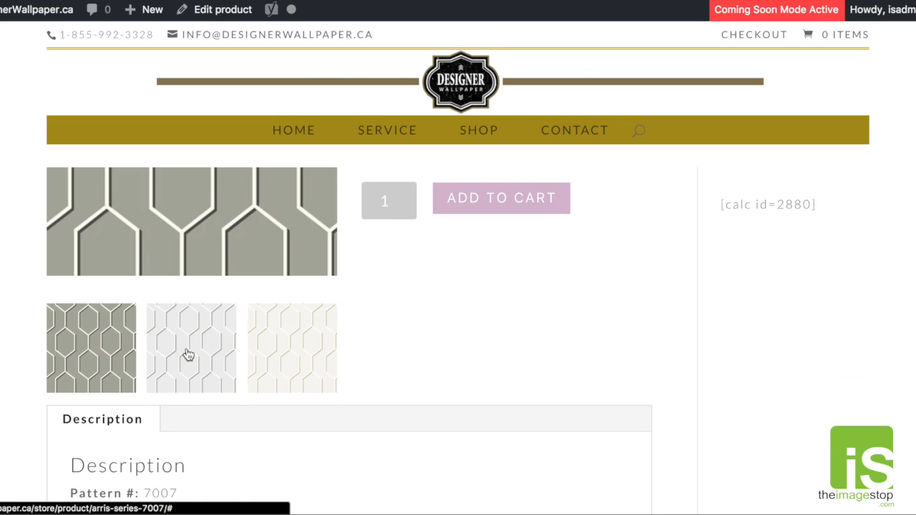
{"action": "left_click", "coordinate": [280, 350]}
{"action": "scroll", "coordinate": [429, 348], "scroll_direction": "up", "scroll_amount": 3}
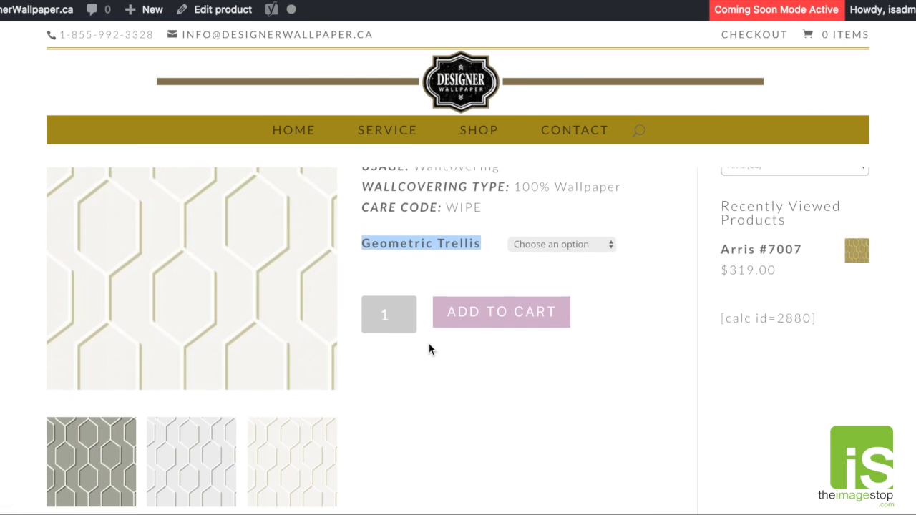
- Enlarge the Arris #7007 main image and browse backwards through the full-size gallery images
{"action": "left_click", "coordinate": [309, 290]}
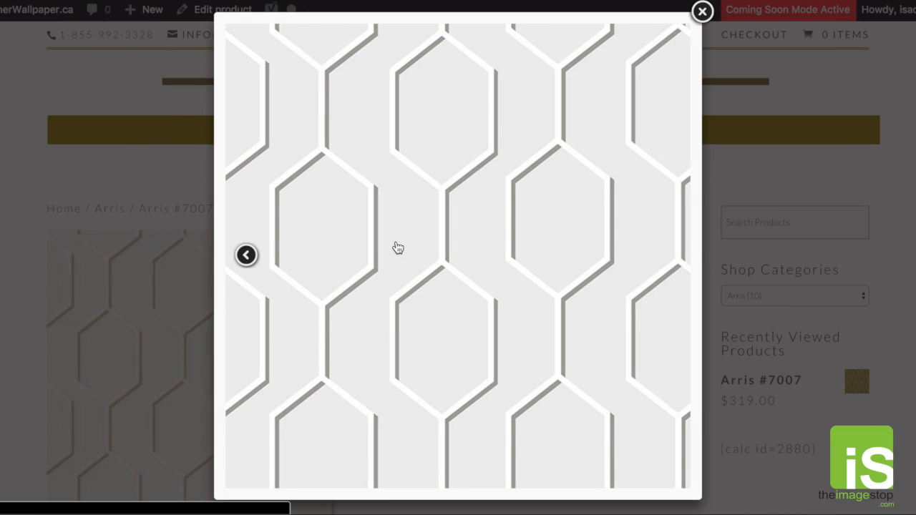
{"action": "left_click", "coordinate": [245, 255]}
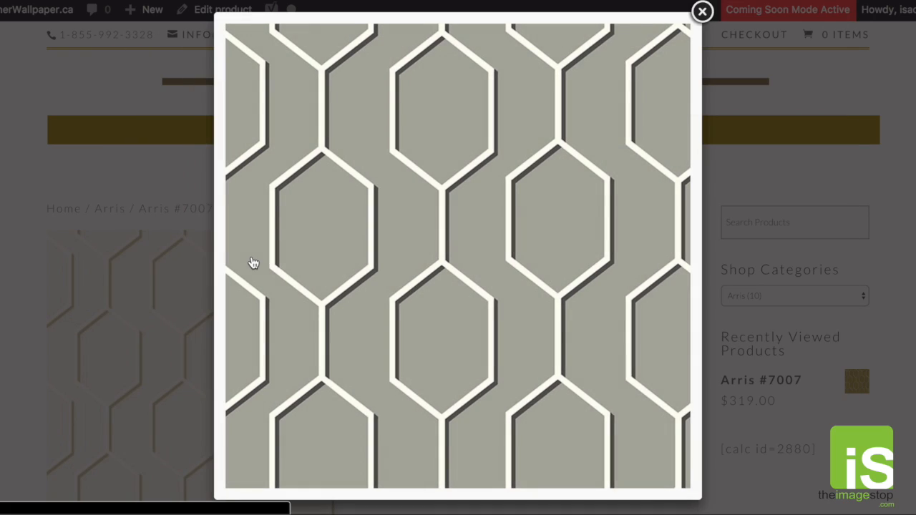
{"action": "left_click", "coordinate": [245, 256]}
{"action": "left_click", "coordinate": [245, 255]}
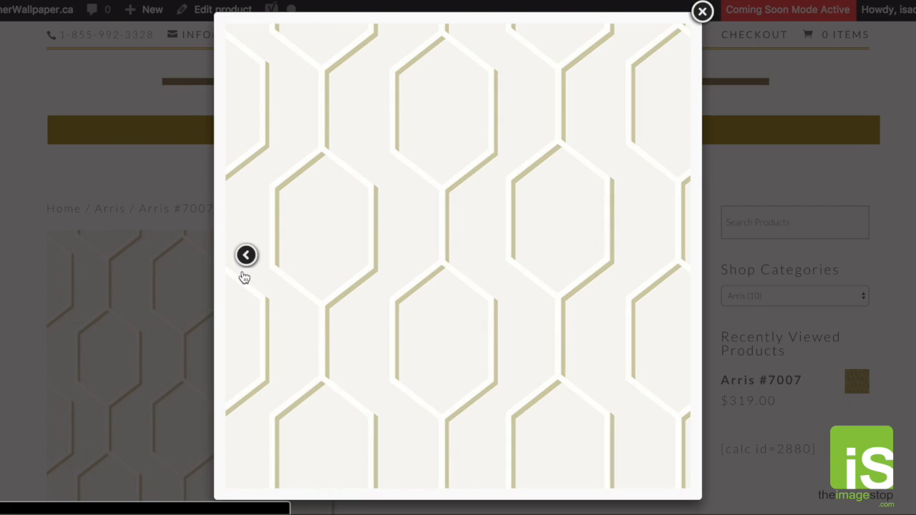
{"action": "left_click", "coordinate": [244, 275]}
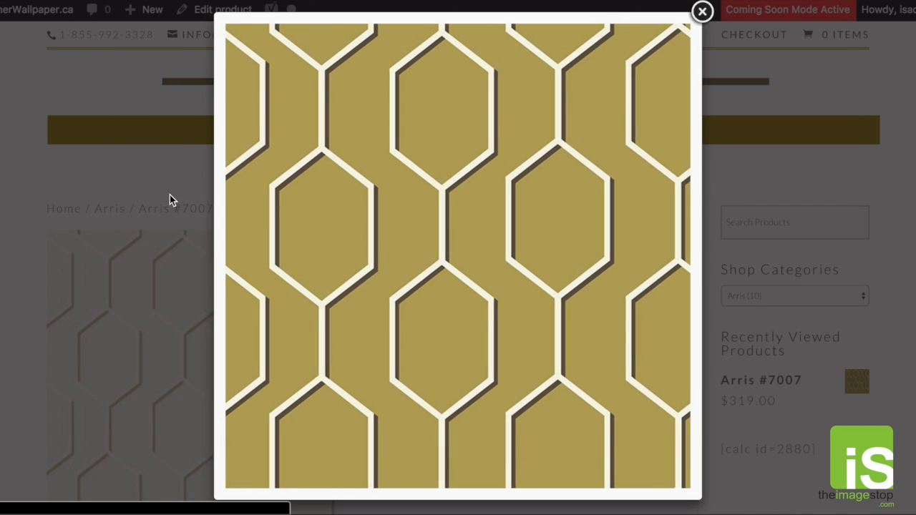
- Close the enlarged Arris #7007 image, examine the description on the store page, and switch to the Arris product editor
{"action": "left_click", "coordinate": [170, 196]}
{"action": "scroll", "coordinate": [444, 257], "scroll_direction": "down", "scroll_amount": 5}
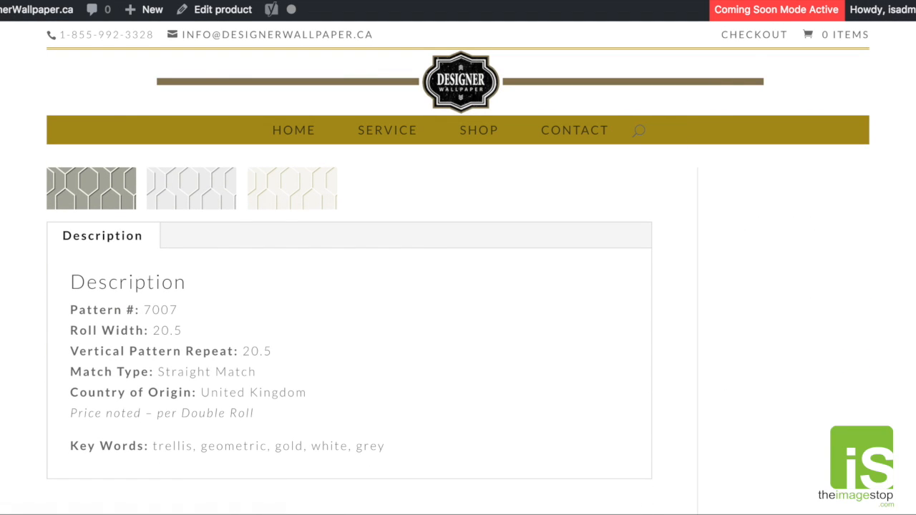
{"action": "left_click", "coordinate": [773, 1]}
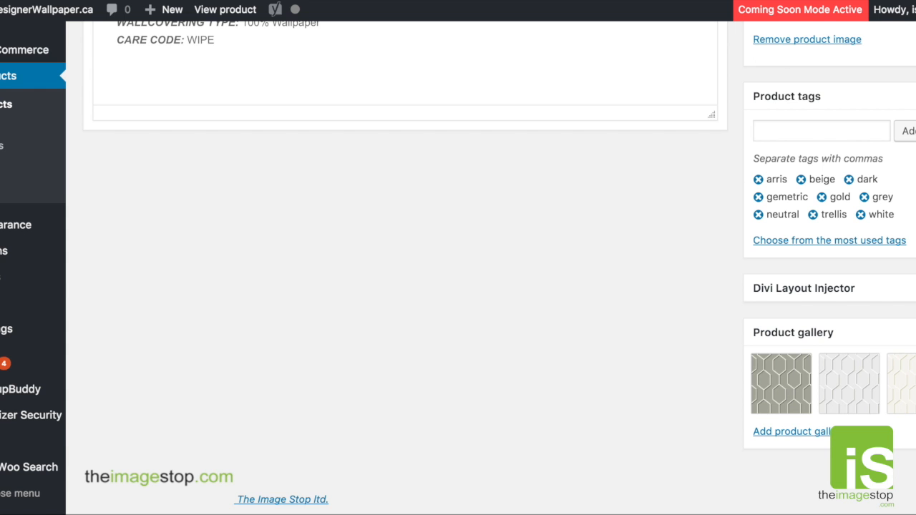
- Switch to the Test Wallpaper #1234 editor and review its description, categories and variations
{"action": "left_click", "coordinate": [776, 1]}
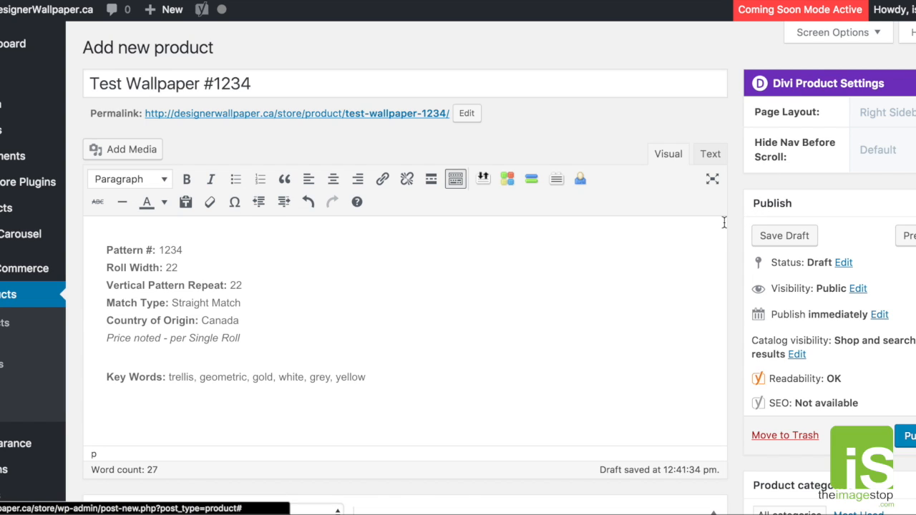
{"action": "scroll", "coordinate": [723, 222], "scroll_direction": "down", "scroll_amount": 1}
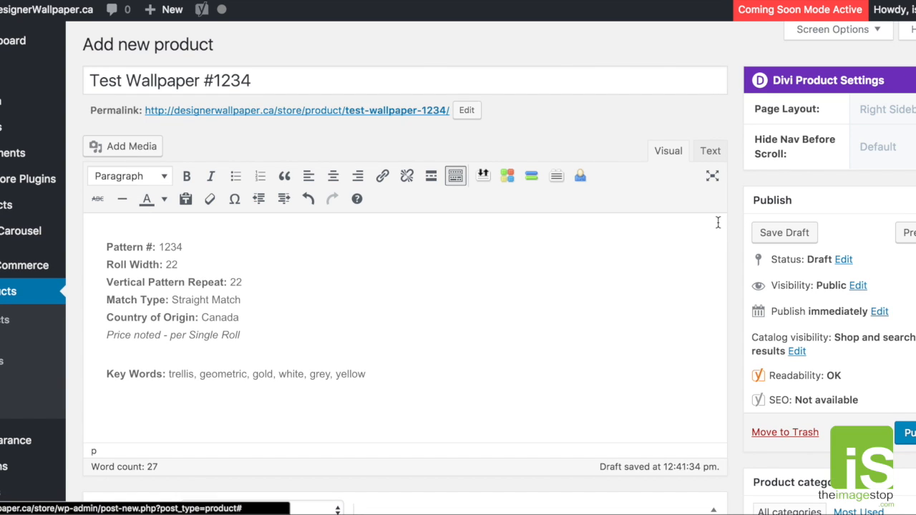
{"action": "left_click_drag", "start_coordinate": [158, 245], "coordinate": [307, 377]}
{"action": "left_click", "coordinate": [496, 373]}
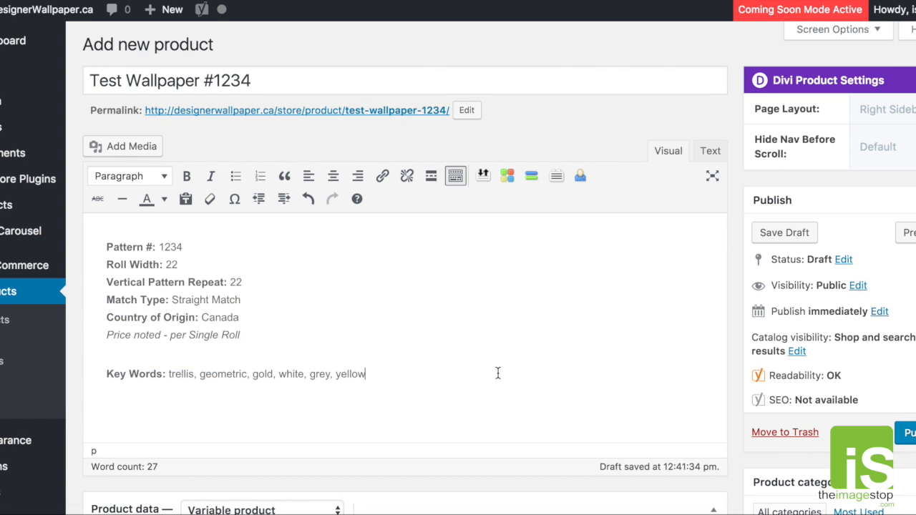
{"action": "scroll", "coordinate": [706, 321], "scroll_direction": "down", "scroll_amount": 5}
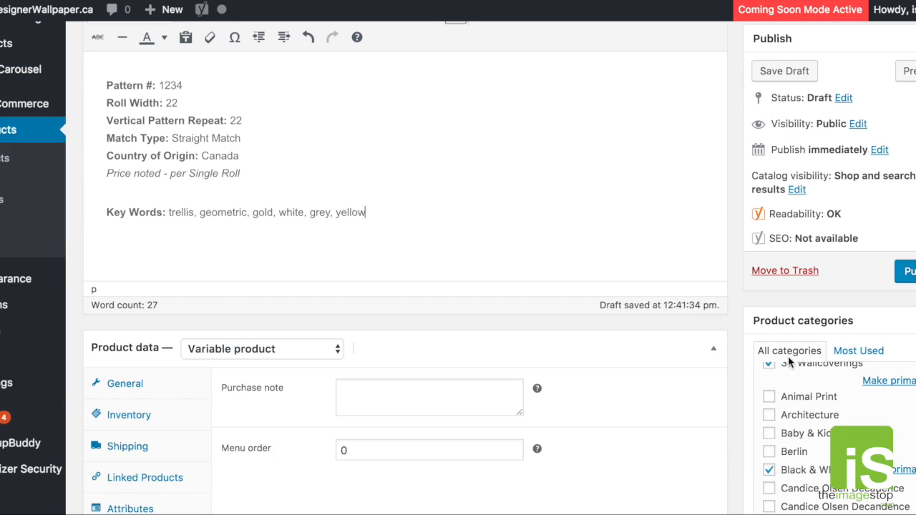
{"action": "scroll", "coordinate": [666, 334], "scroll_direction": "down", "scroll_amount": 5}
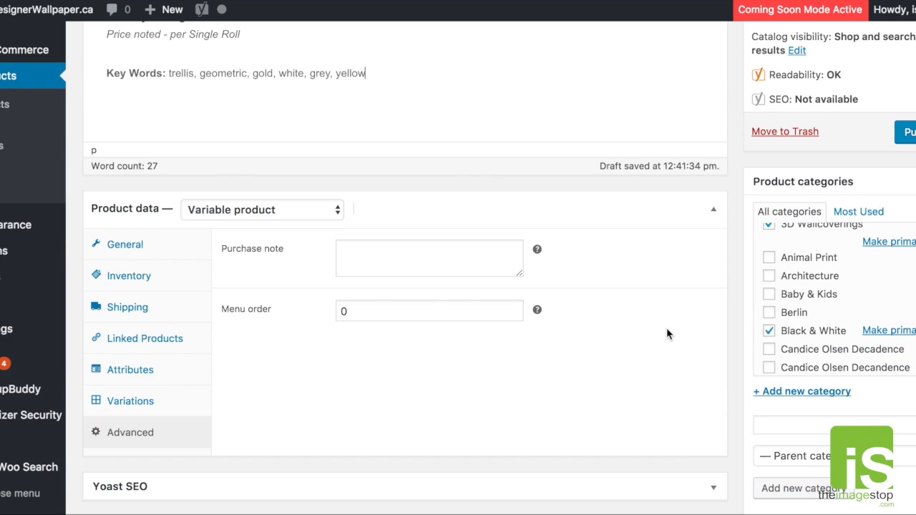
{"action": "left_click", "coordinate": [175, 377]}
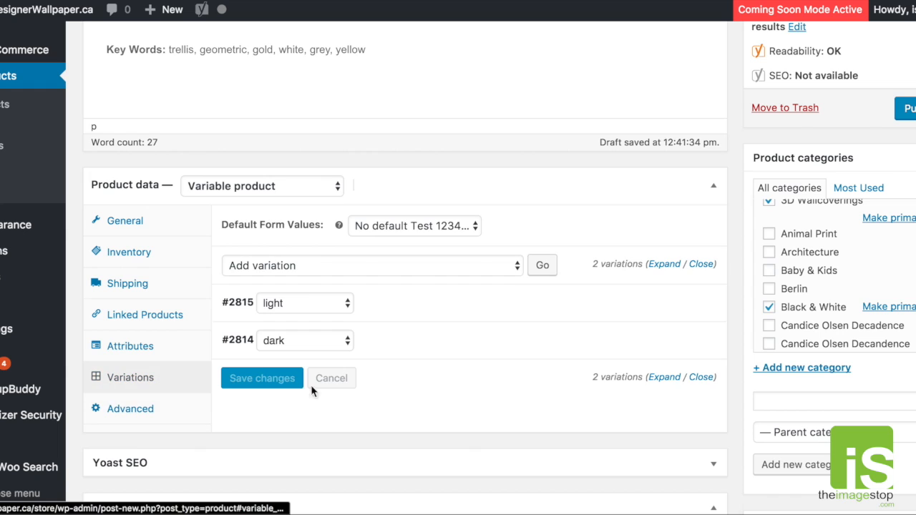
{"action": "scroll", "coordinate": [501, 337], "scroll_direction": "down", "scroll_amount": 7}
{"action": "scroll", "coordinate": [516, 337], "scroll_direction": "down", "scroll_amount": 1}
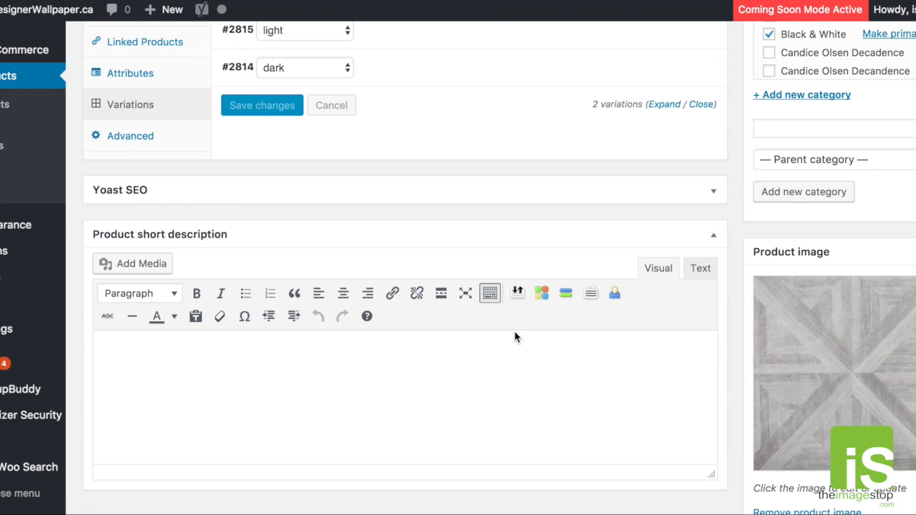
- Copy the USAGE, WALLCOVERING TYPE and CARE CODE lines from the Arris product's short description into Test Wallpaper #1234's short description
{"action": "left_click", "coordinate": [318, 377]}
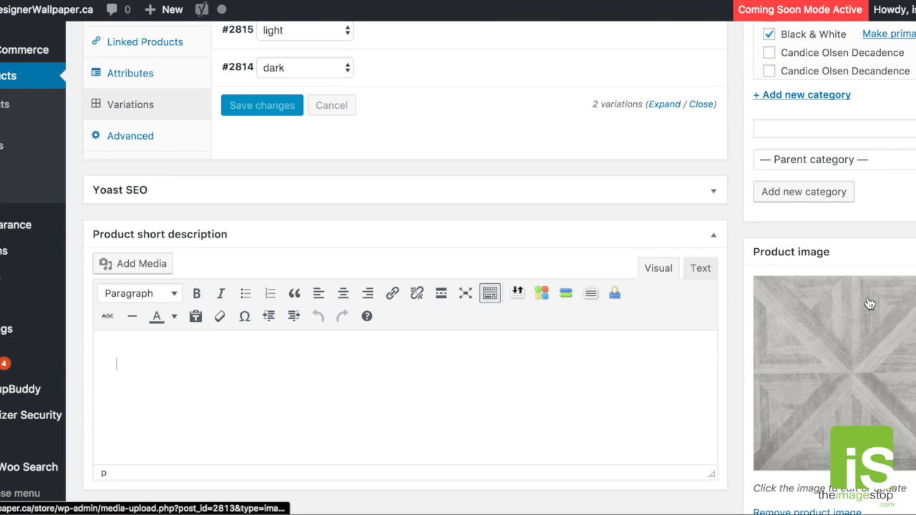
{"action": "scroll", "coordinate": [885, 163], "scroll_direction": "up", "scroll_amount": 1}
{"action": "scroll", "coordinate": [841, 328], "scroll_direction": "down", "scroll_amount": 7}
{"action": "scroll", "coordinate": [853, 316], "scroll_direction": "down", "scroll_amount": 1}
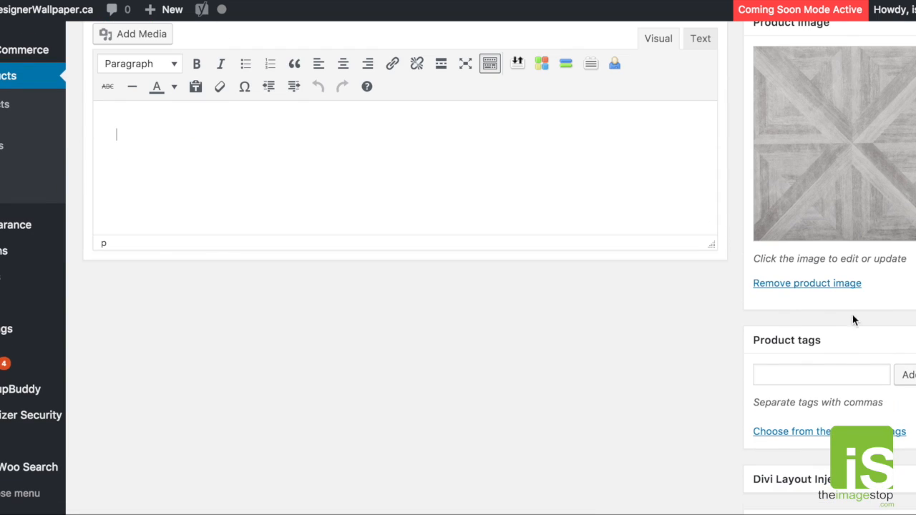
{"action": "scroll", "coordinate": [771, 303], "scroll_direction": "up", "scroll_amount": 5}
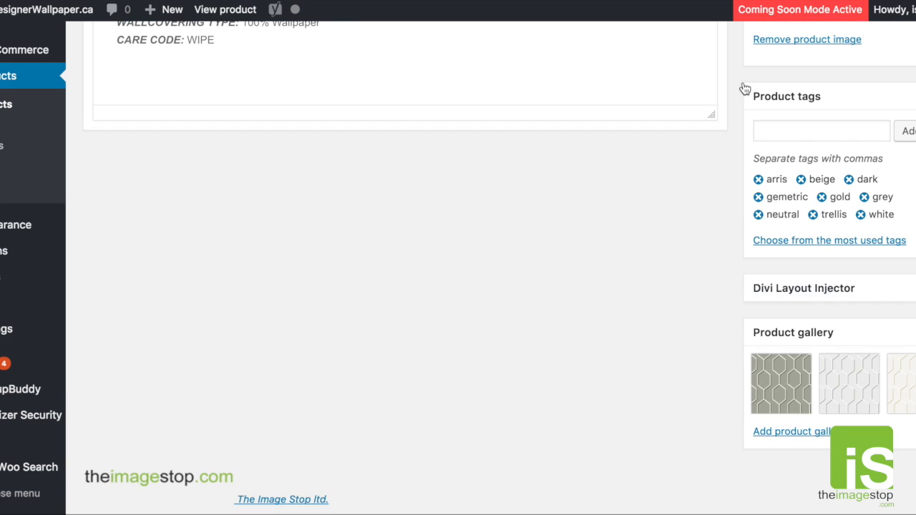
{"action": "scroll", "coordinate": [602, 232], "scroll_direction": "up", "scroll_amount": 7}
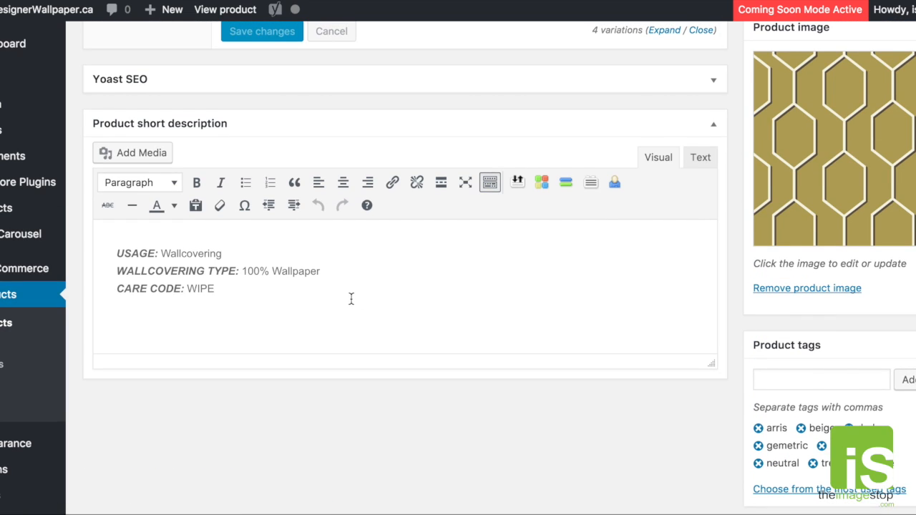
{"action": "left_click_drag", "start_coordinate": [351, 295], "coordinate": [113, 251]}
{"action": "left_click", "coordinate": [242, 328]}
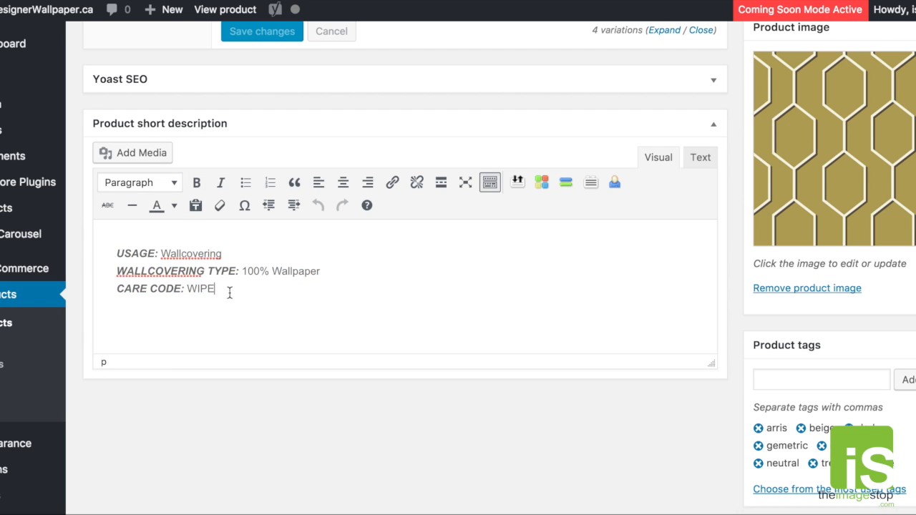
{"action": "left_click_drag", "start_coordinate": [231, 294], "coordinate": [89, 247]}
{"action": "key", "text": "ctrl+c"}
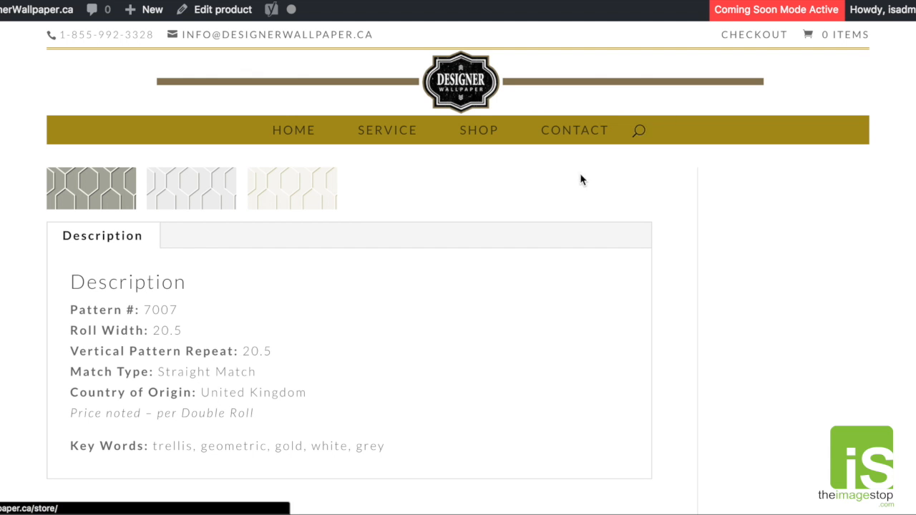
{"action": "scroll", "coordinate": [576, 182], "scroll_direction": "up", "scroll_amount": 5}
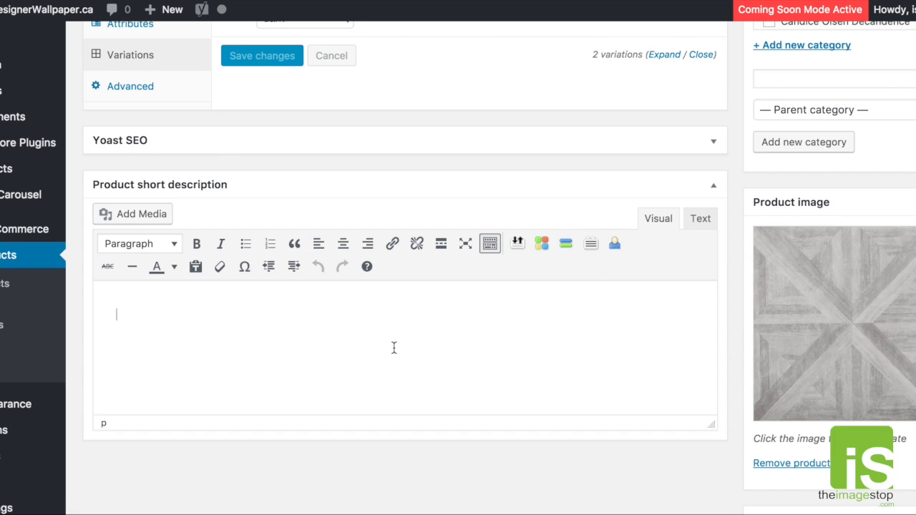
{"action": "key", "text": "ctrl+v"}
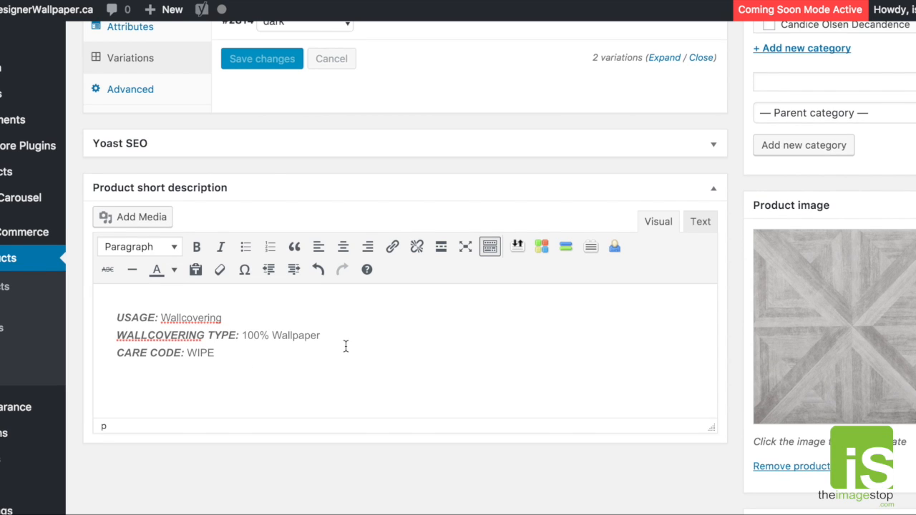
{"action": "scroll", "coordinate": [345, 347], "scroll_direction": "up", "scroll_amount": 1}
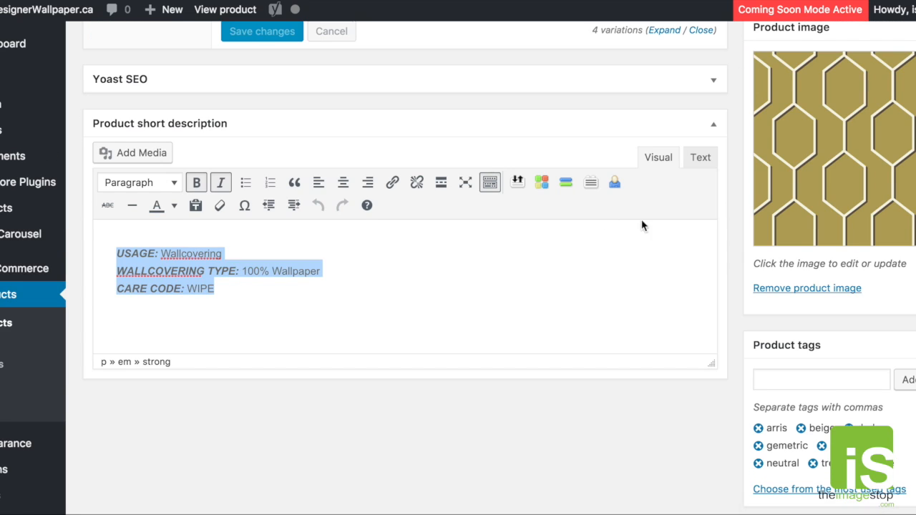
- Add the product tags grey, light, dark, wood and geometric to Test Wallpaper #1234, checking the Arris product's tags for reference
{"action": "scroll", "coordinate": [644, 237], "scroll_direction": "down", "scroll_amount": 1}
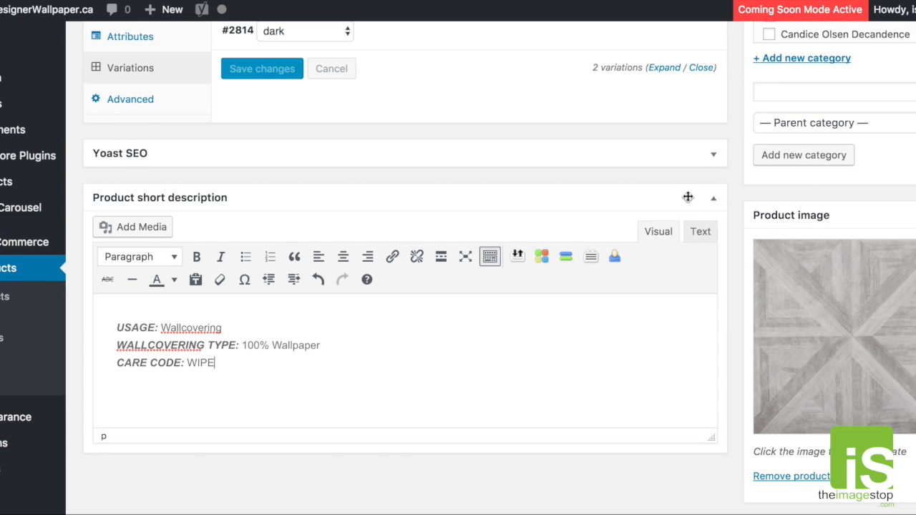
{"action": "scroll", "coordinate": [742, 225], "scroll_direction": "down", "scroll_amount": 5}
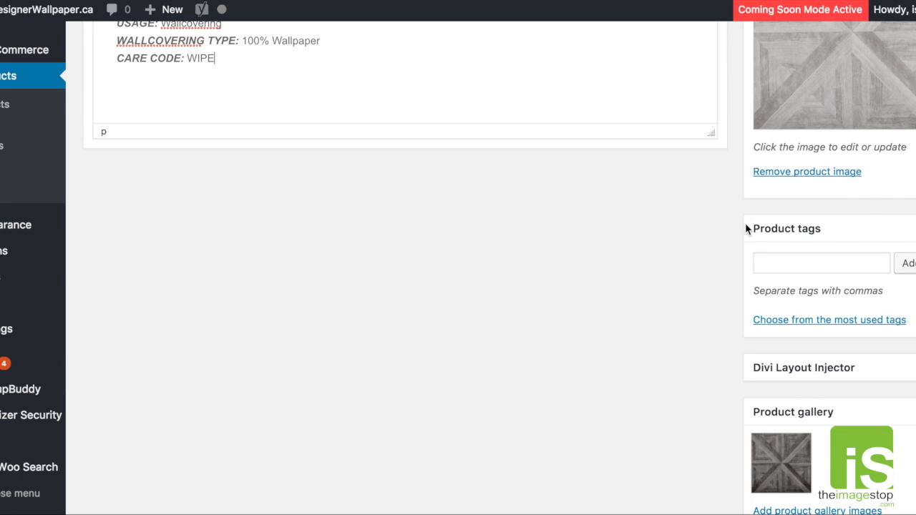
{"action": "left_click", "coordinate": [774, 264]}
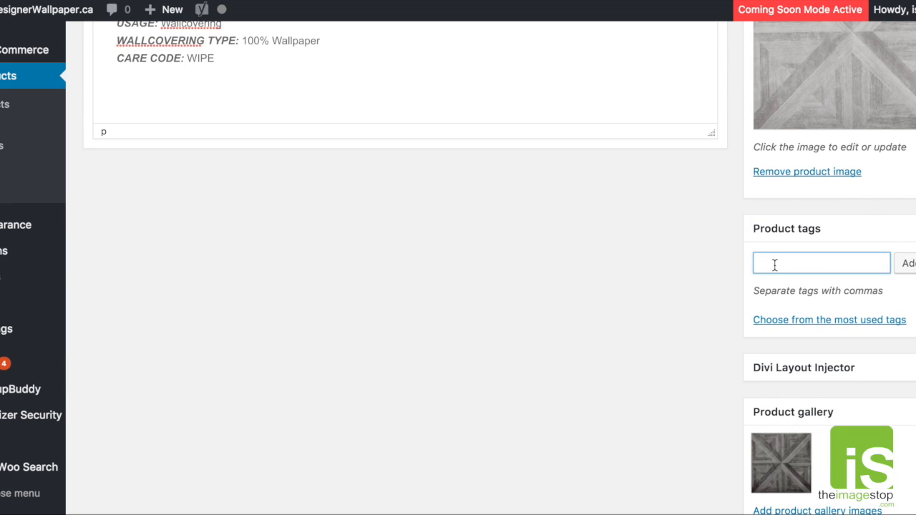
{"action": "type", "text": "grey,light,dark,woof"}
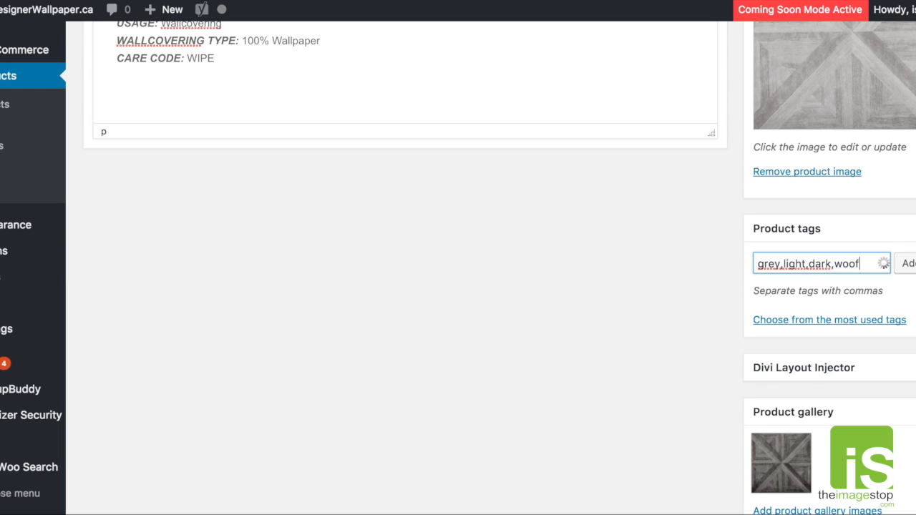
{"action": "type", "text": "od,"}
{"action": "type", "text": "geometric,"}
{"action": "left_click", "coordinate": [905, 264]}
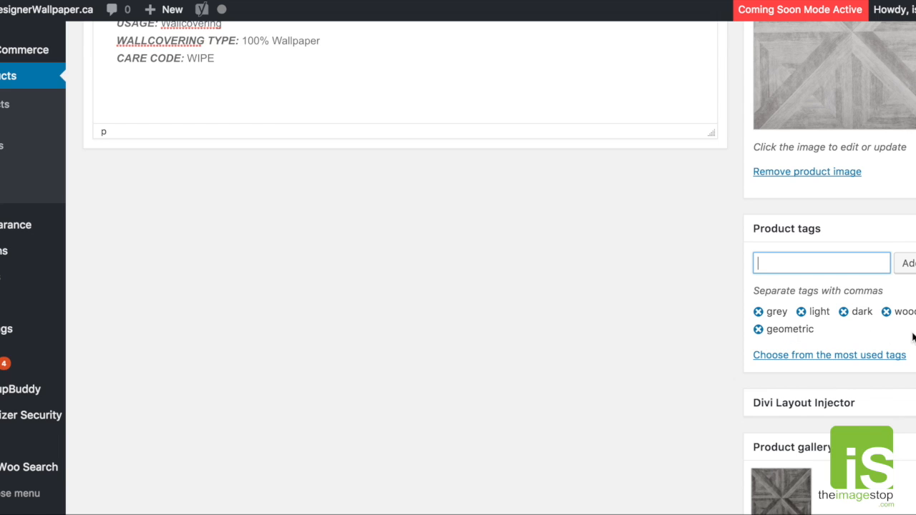
- Replace the key words in the main product description with "geometric, light, dark, grey, wood, pattern"
{"action": "scroll", "coordinate": [913, 336], "scroll_direction": "up", "scroll_amount": 1}
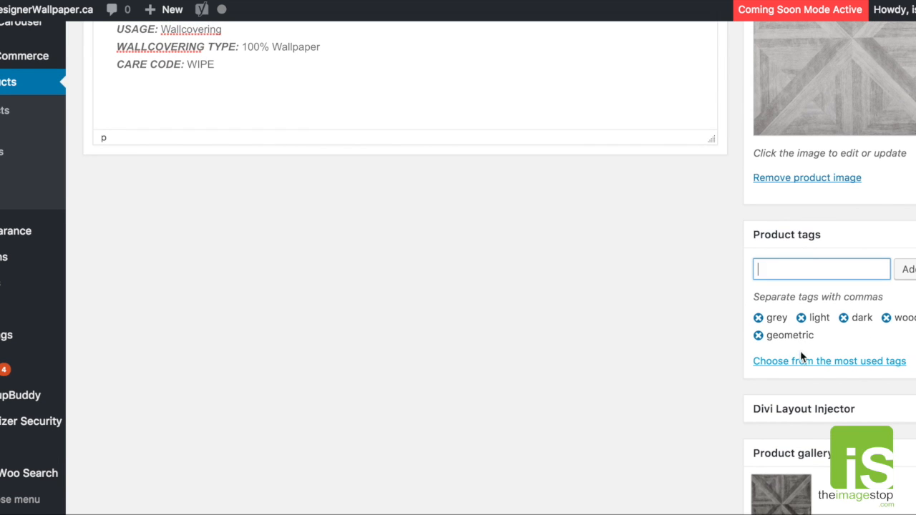
{"action": "scroll", "coordinate": [816, 337], "scroll_direction": "up", "scroll_amount": 3}
{"action": "scroll", "coordinate": [816, 336], "scroll_direction": "up", "scroll_amount": 10}
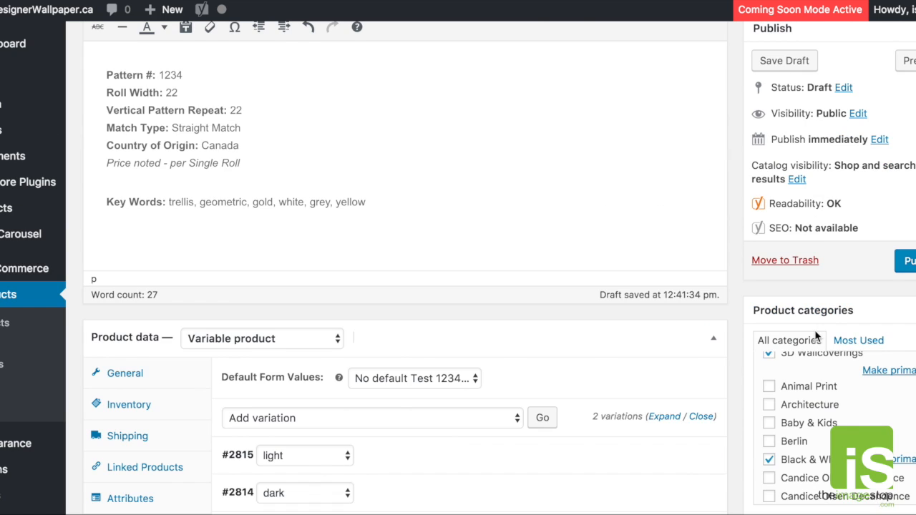
{"action": "left_click_drag", "start_coordinate": [168, 236], "coordinate": [401, 239]}
{"action": "key", "text": "BackSpace"}
{"action": "key", "text": "BackSpace"}
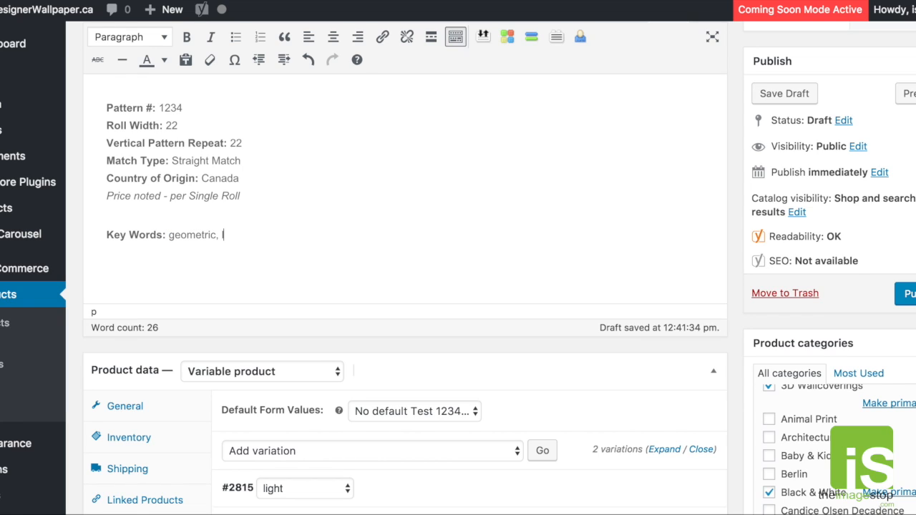
{"action": "type", "text": "light, dark, grey,"}
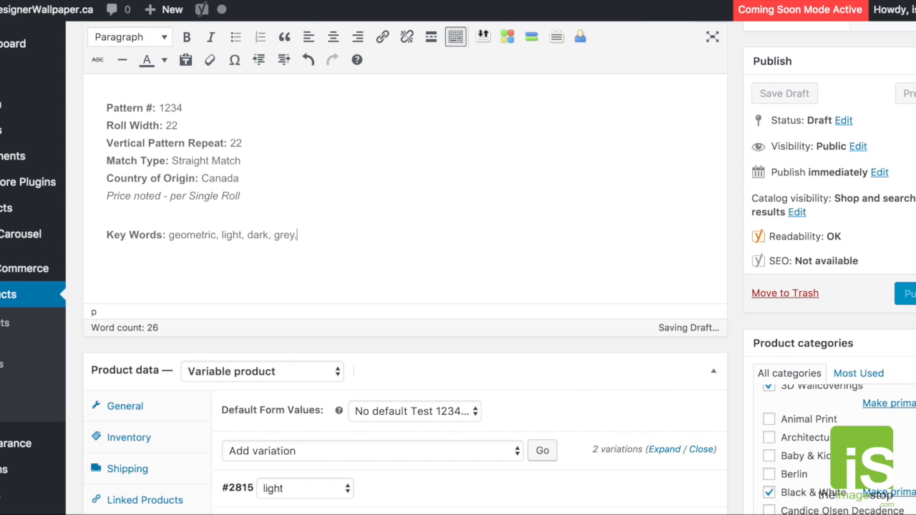
{"action": "type", "text": " gray,"}
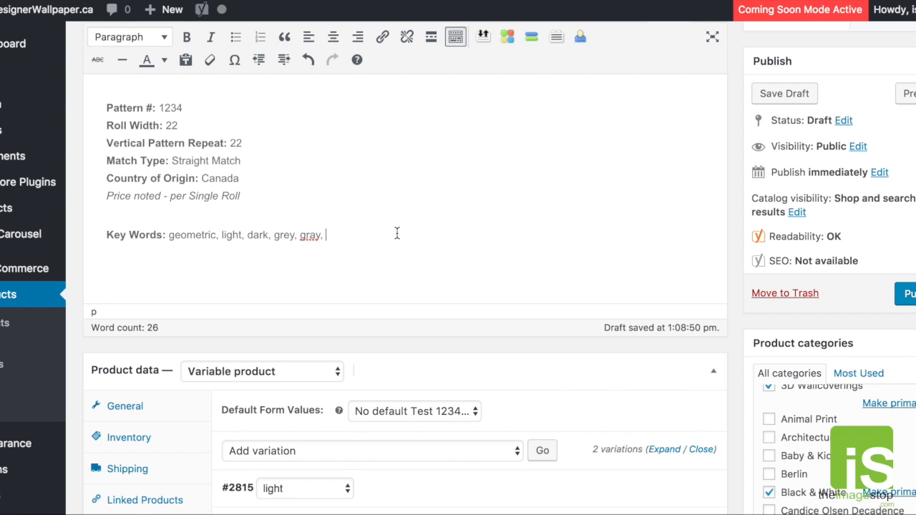
{"action": "key", "text": "BackSpace"}
{"action": "key", "text": "BackSpace"}
{"action": "key", "text": "BackSpace"}
{"action": "key", "text": "BackSpace"}
{"action": "type", "text": "wood, pattern"}
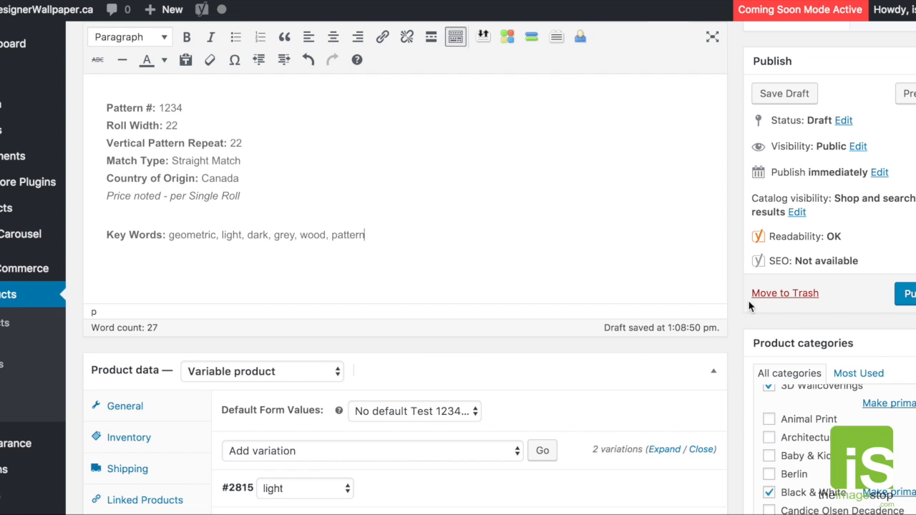
- Switch to the Arris #7007 store page and inspect the product search field and the Shop Categories list
{"action": "scroll", "coordinate": [699, 275], "scroll_direction": "up", "scroll_amount": 1}
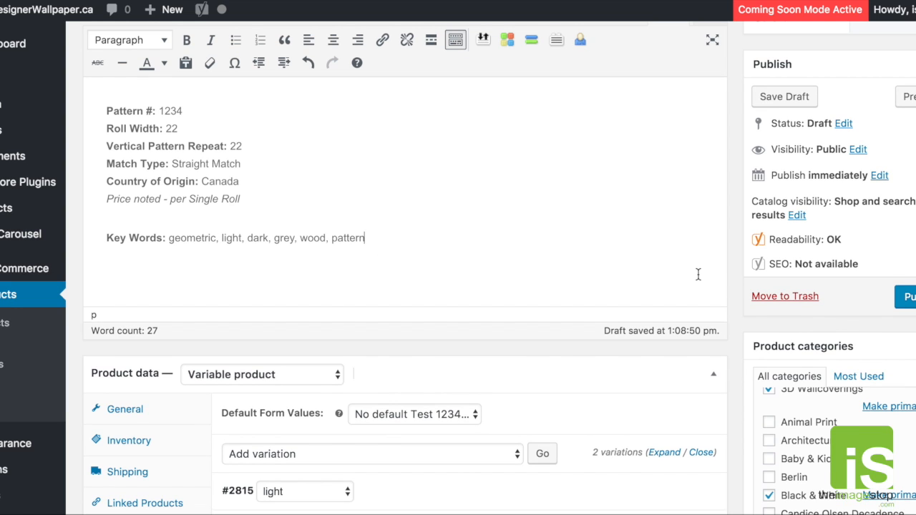
{"action": "scroll", "coordinate": [698, 275], "scroll_direction": "up", "scroll_amount": 2}
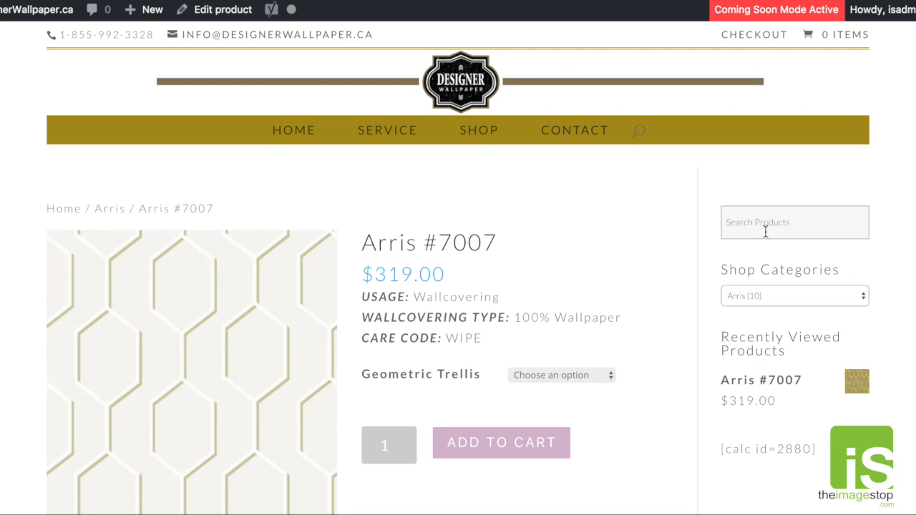
{"action": "left_click", "coordinate": [730, 219]}
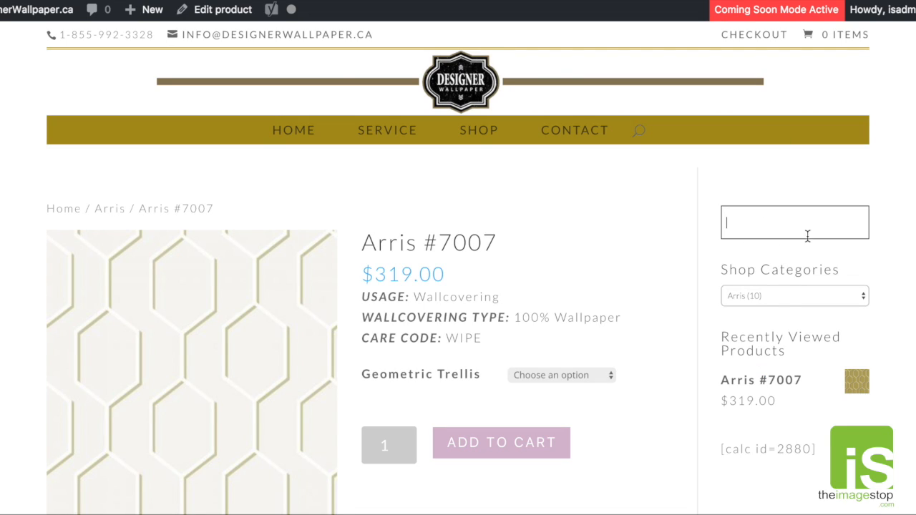
{"action": "left_click", "coordinate": [781, 299]}
{"action": "left_click", "coordinate": [900, 292]}
- Return to the Test Wallpaper #1234 editor and check its description, selected categories and light and dark variations
{"action": "scroll", "coordinate": [787, 354], "scroll_direction": "down", "scroll_amount": 5}
{"action": "scroll", "coordinate": [752, 348], "scroll_direction": "up", "scroll_amount": 5}
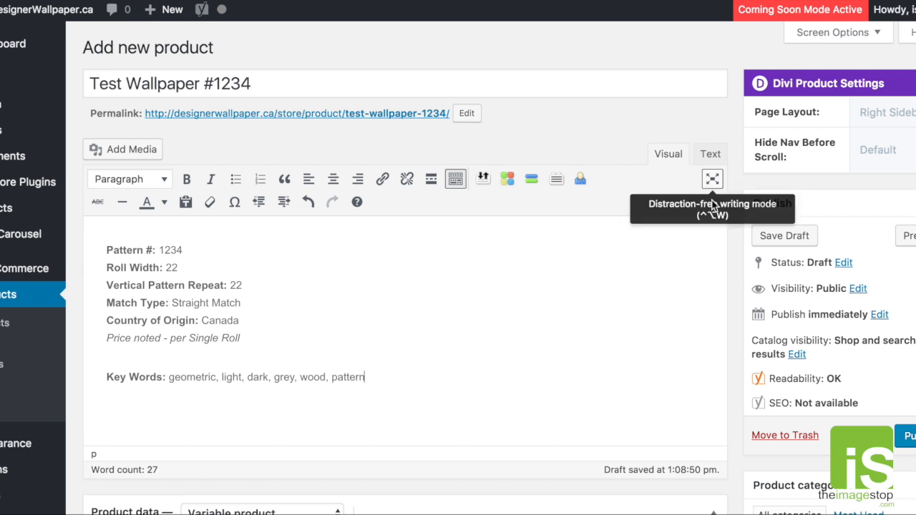
{"action": "scroll", "coordinate": [730, 284], "scroll_direction": "down", "scroll_amount": 4}
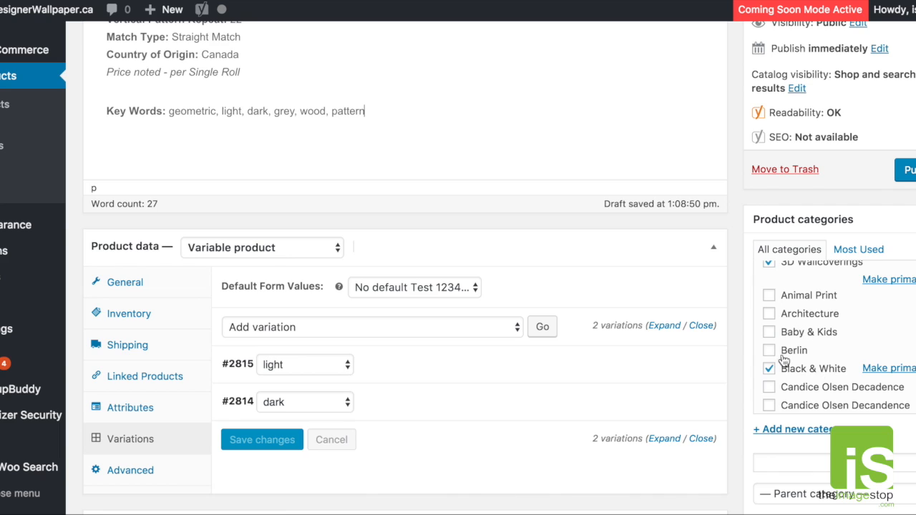
{"action": "scroll", "coordinate": [704, 265], "scroll_direction": "down", "scroll_amount": 1}
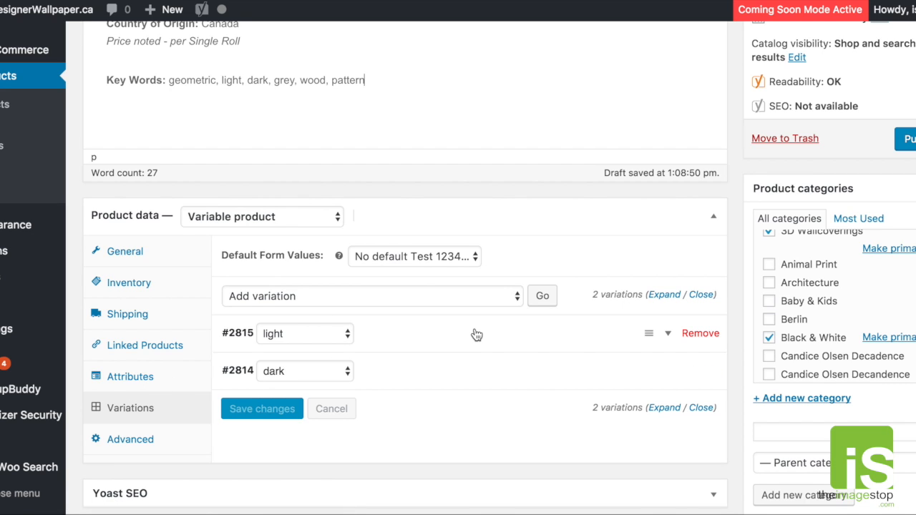
- Review the Test Wallpaper #1234 draft's short description, product image, tags and gallery image
{"action": "scroll", "coordinate": [475, 334], "scroll_direction": "down", "scroll_amount": 5}
{"action": "scroll", "coordinate": [632, 342], "scroll_direction": "down", "scroll_amount": 1}
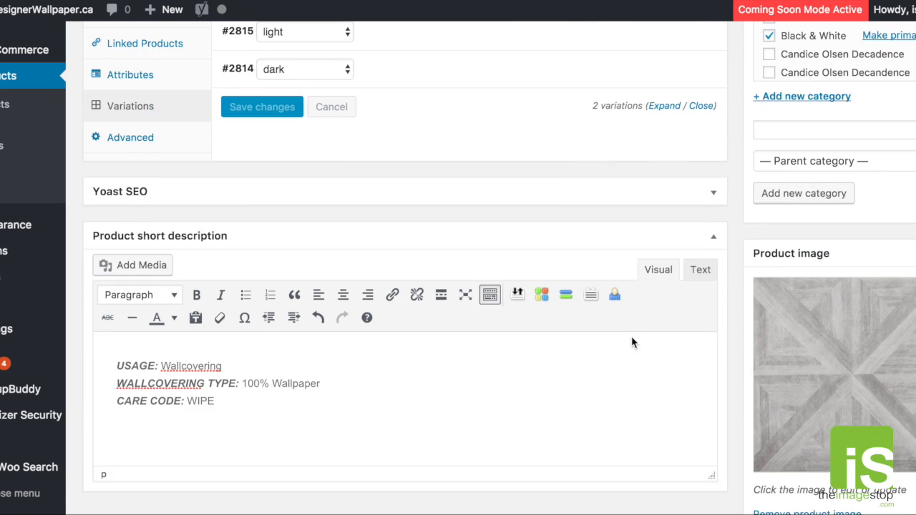
{"action": "left_click_drag", "start_coordinate": [309, 403], "coordinate": [116, 362]}
{"action": "left_click", "coordinate": [281, 385]}
{"action": "scroll", "coordinate": [697, 371], "scroll_direction": "down", "scroll_amount": 1}
{"action": "scroll", "coordinate": [694, 372], "scroll_direction": "down", "scroll_amount": 1}
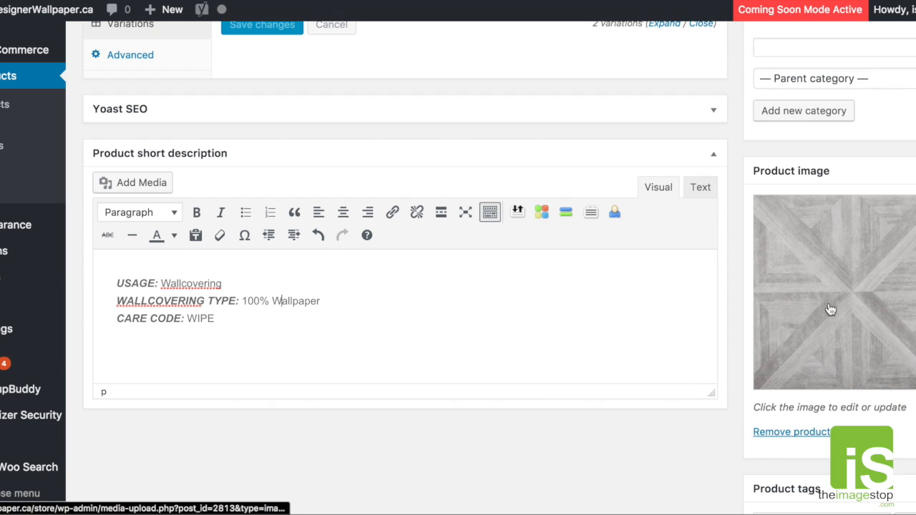
{"action": "scroll", "coordinate": [816, 312], "scroll_direction": "down", "scroll_amount": 3}
{"action": "scroll", "coordinate": [675, 353], "scroll_direction": "down", "scroll_amount": 6}
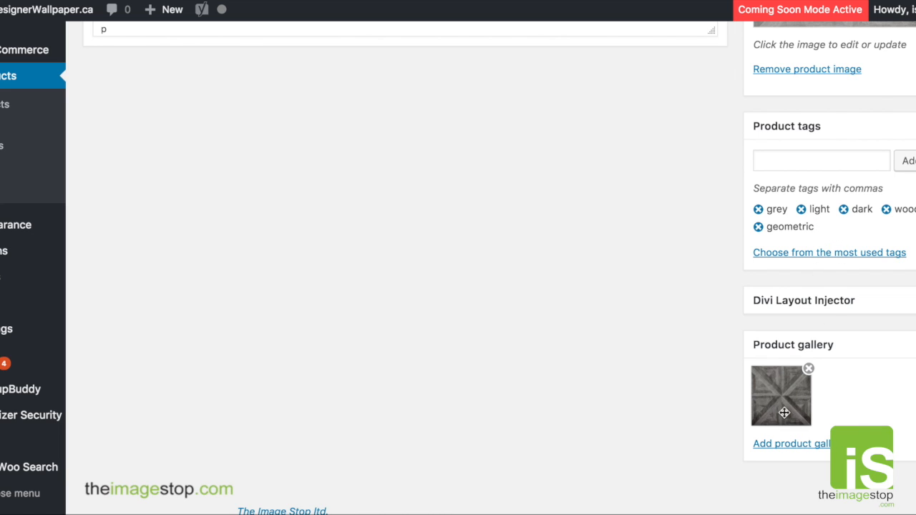
{"action": "scroll", "coordinate": [523, 362], "scroll_direction": "up", "scroll_amount": 10}
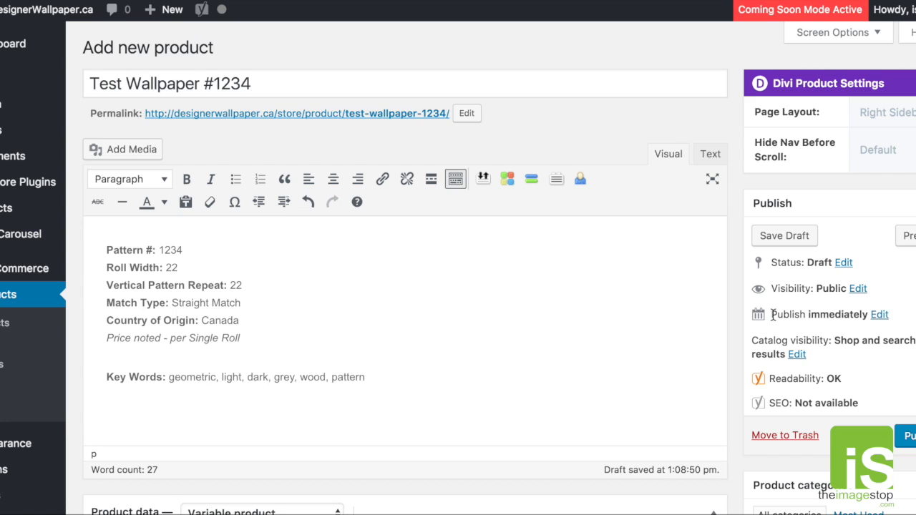
- Open the publish date for editing and try setting it to September 26, 2017
{"action": "left_click_drag", "start_coordinate": [773, 313], "coordinate": [867, 315]}
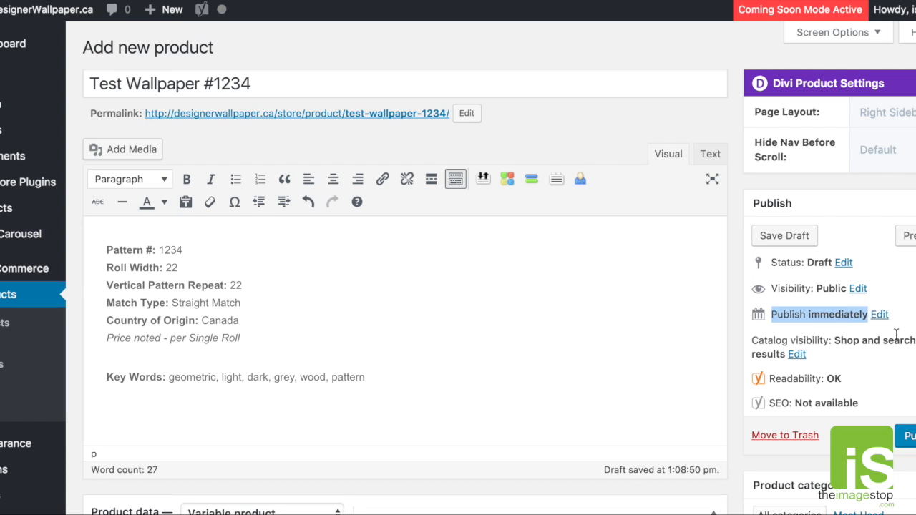
{"action": "left_click", "coordinate": [880, 315]}
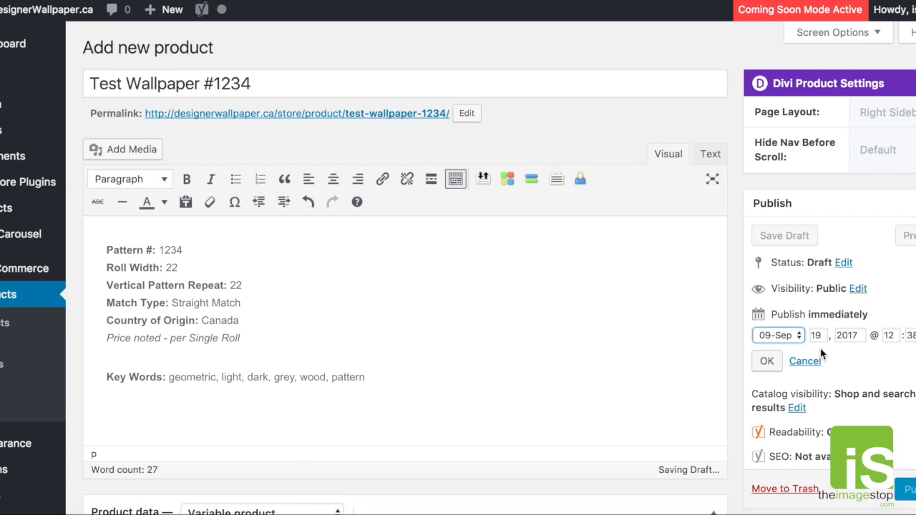
{"action": "left_click", "coordinate": [797, 334]}
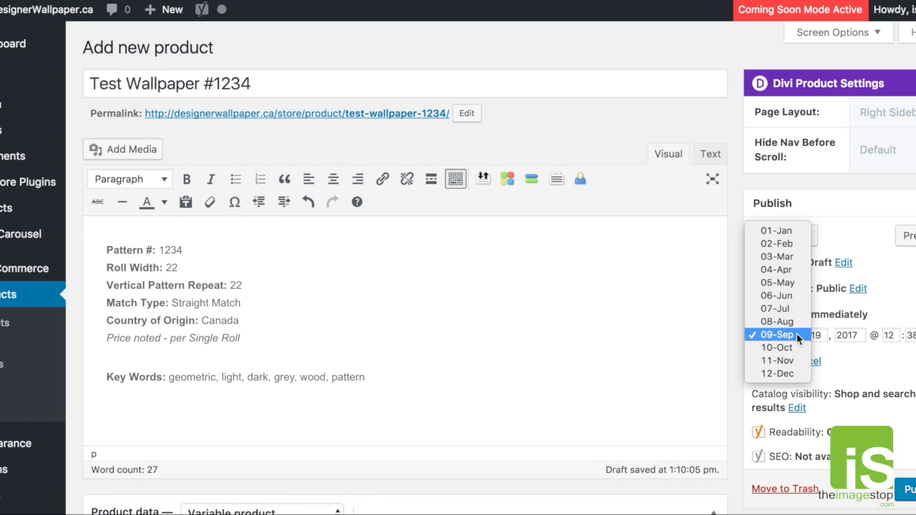
{"action": "left_click", "coordinate": [796, 334]}
{"action": "double_click", "coordinate": [810, 335]}
{"action": "type", "text": "26"}
- Set the publish day to 19 and publish Test Wallpaper #1234
{"action": "double_click", "coordinate": [808, 335]}
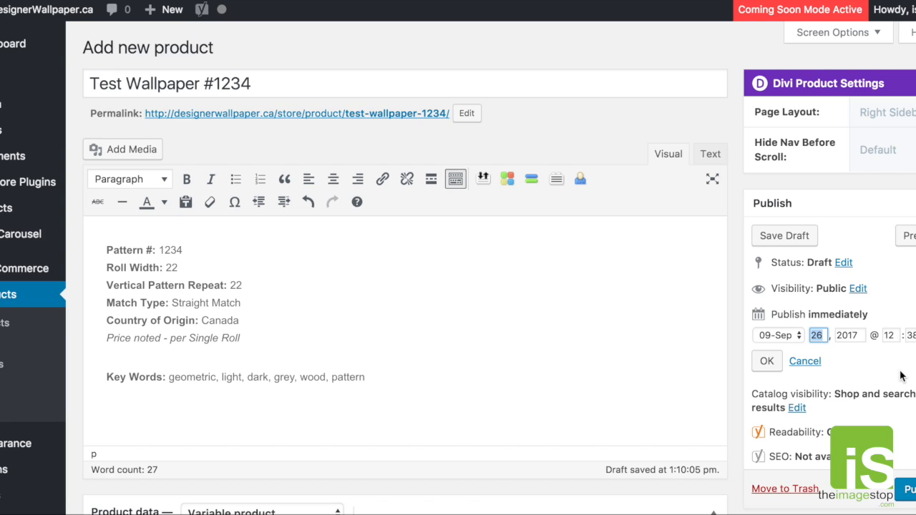
{"action": "type", "text": "19"}
{"action": "left_click", "coordinate": [913, 492]}
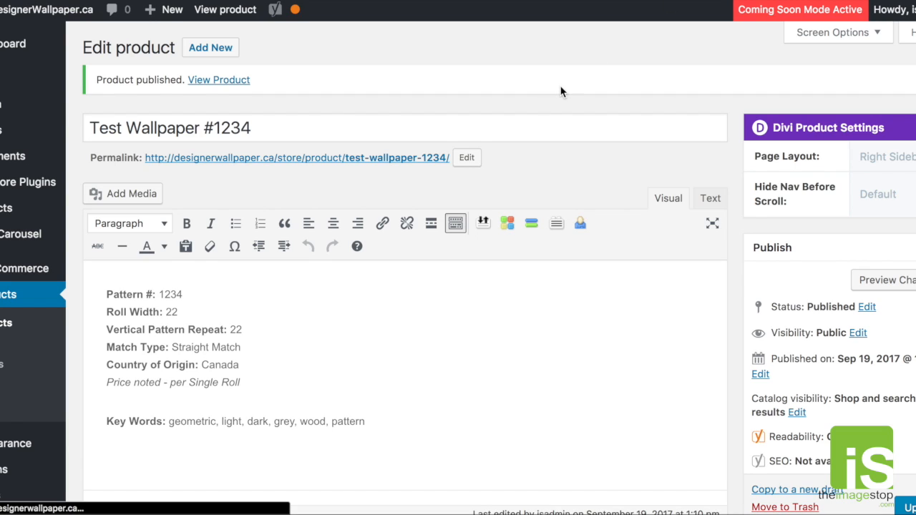
- Open the published Test Wallpaper #1234 store page and check the choices offered for Test 1234
{"action": "left_click", "coordinate": [230, 84]}
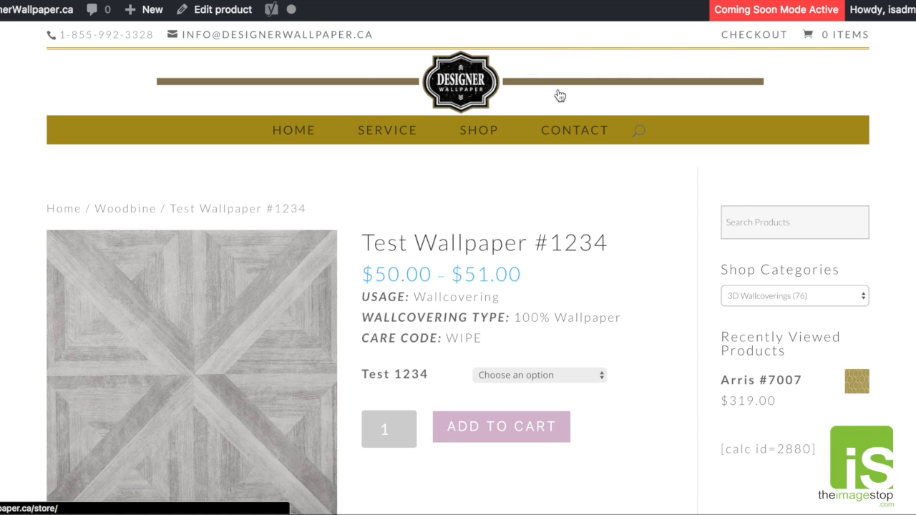
{"action": "scroll", "coordinate": [670, 172], "scroll_direction": "down", "scroll_amount": 2}
{"action": "scroll", "coordinate": [670, 176], "scroll_direction": "down", "scroll_amount": 1}
{"action": "scroll", "coordinate": [670, 176], "scroll_direction": "up", "scroll_amount": 3}
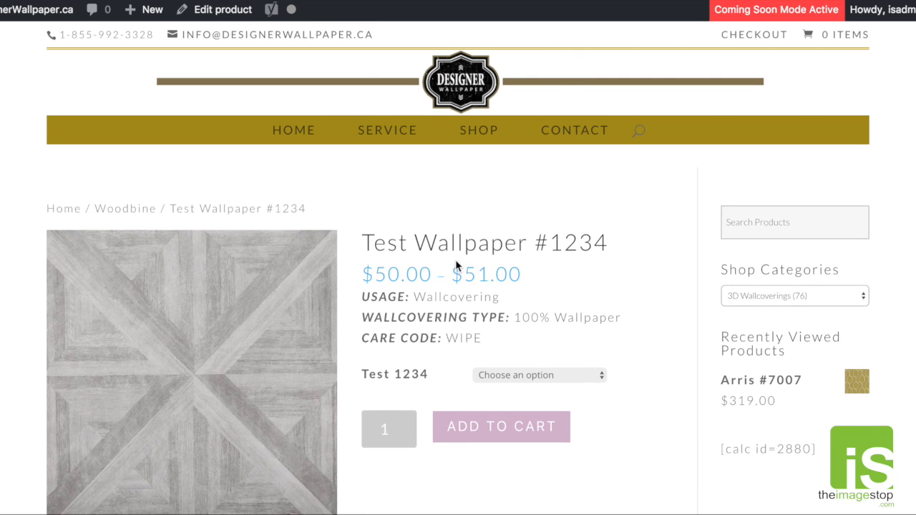
{"action": "left_click", "coordinate": [508, 377]}
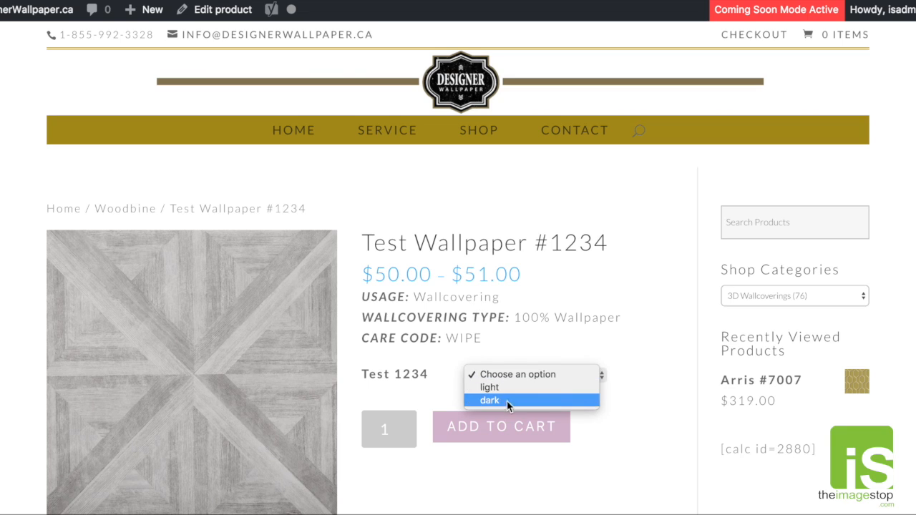
{"action": "left_click", "coordinate": [655, 317]}
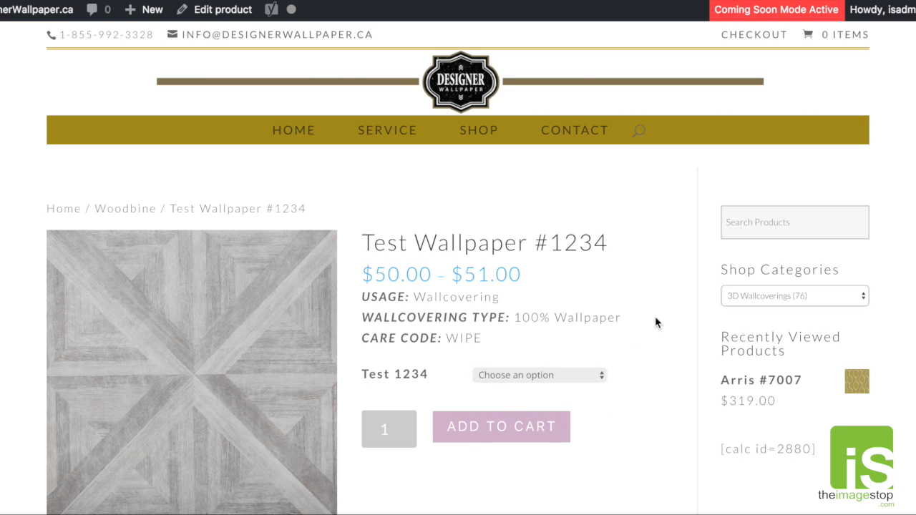
- Inspect the product page's gallery thumbnail and main image, viewing the image enlarged and closing the enlargement
{"action": "scroll", "coordinate": [444, 272], "scroll_direction": "down", "scroll_amount": 2}
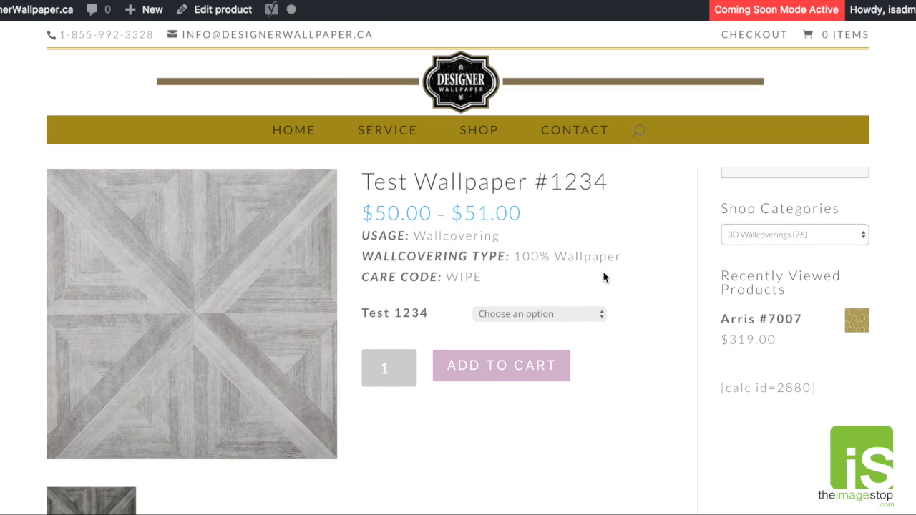
{"action": "scroll", "coordinate": [605, 278], "scroll_direction": "down", "scroll_amount": 6}
{"action": "scroll", "coordinate": [168, 315], "scroll_direction": "up", "scroll_amount": 4}
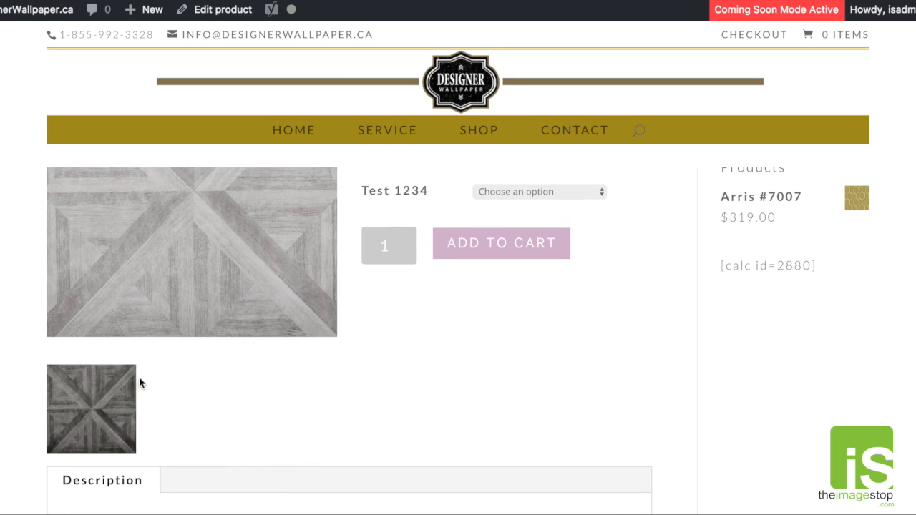
{"action": "scroll", "coordinate": [239, 372], "scroll_direction": "up", "scroll_amount": 6}
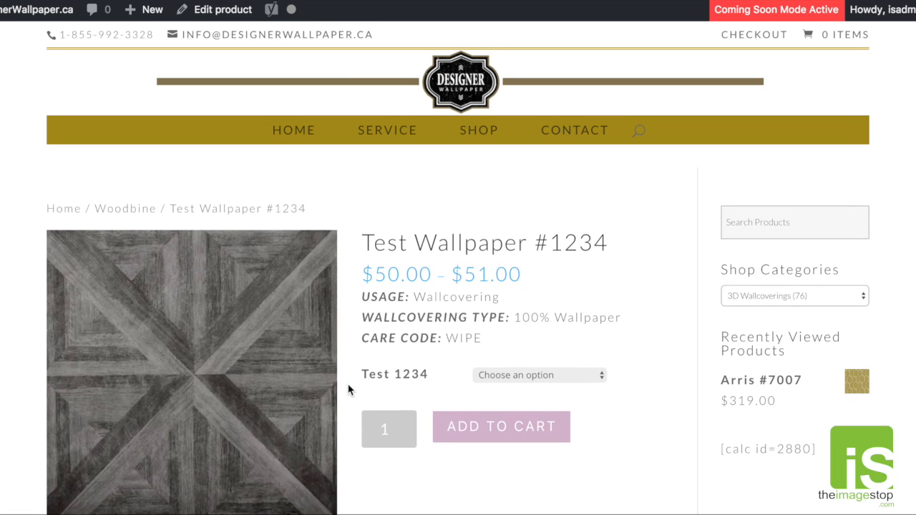
{"action": "scroll", "coordinate": [342, 393], "scroll_direction": "down", "scroll_amount": 4}
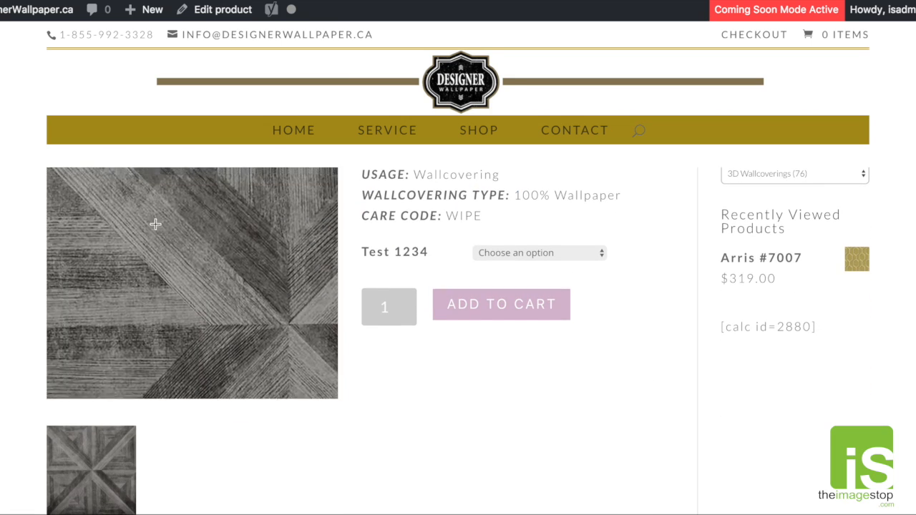
{"action": "left_click", "coordinate": [184, 260]}
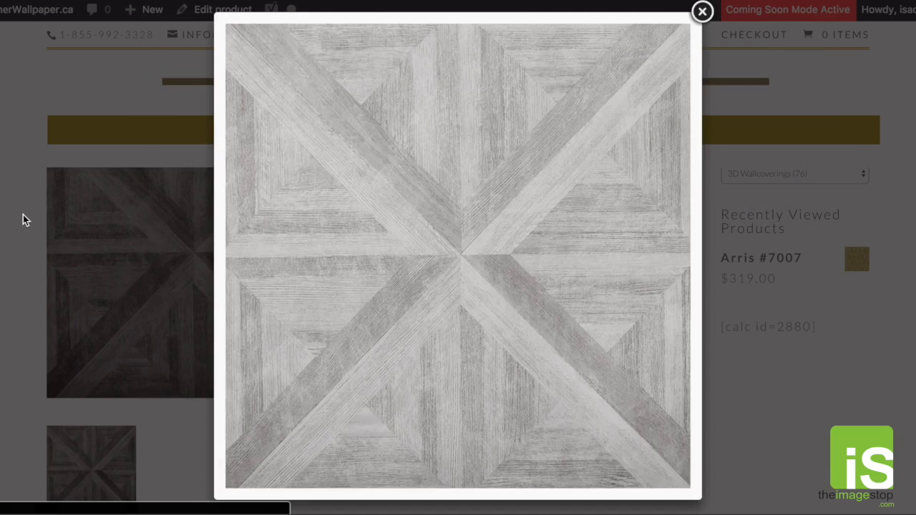
{"action": "left_click", "coordinate": [21, 214]}
{"action": "scroll", "coordinate": [206, 248], "scroll_direction": "up", "scroll_amount": 3}
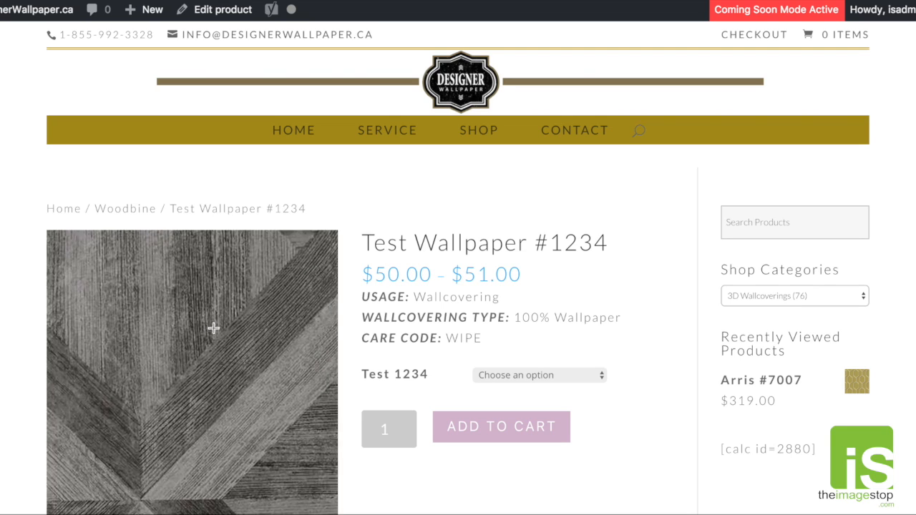
- Examine the Description section and the Related products on the Test Wallpaper #1234 store page
{"action": "scroll", "coordinate": [231, 377], "scroll_direction": "down", "scroll_amount": 5}
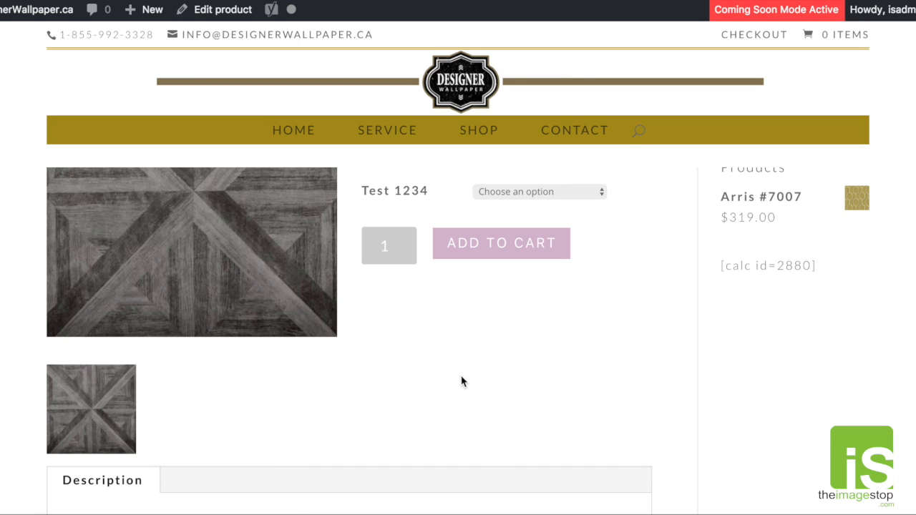
{"action": "scroll", "coordinate": [636, 368], "scroll_direction": "down", "scroll_amount": 1}
{"action": "scroll", "coordinate": [637, 369], "scroll_direction": "down", "scroll_amount": 8}
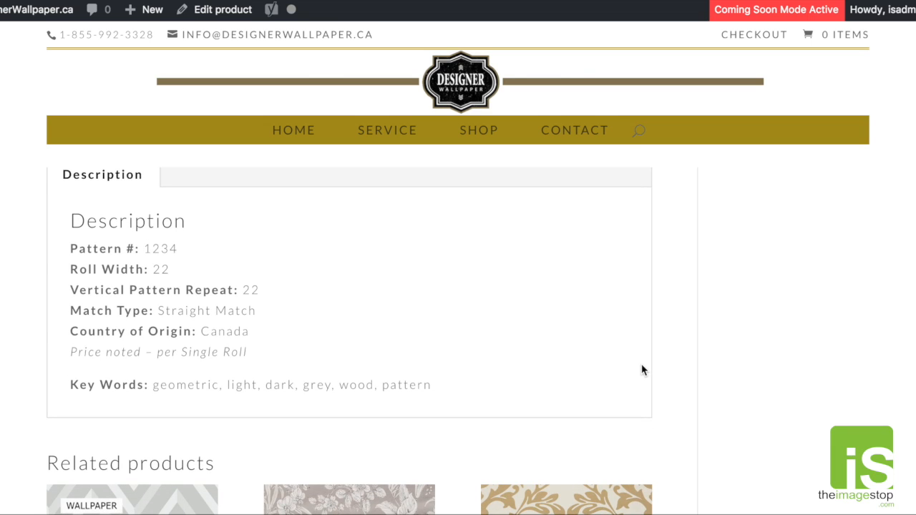
{"action": "scroll", "coordinate": [639, 366], "scroll_direction": "down", "scroll_amount": 7}
{"action": "scroll", "coordinate": [652, 371], "scroll_direction": "down", "scroll_amount": 2}
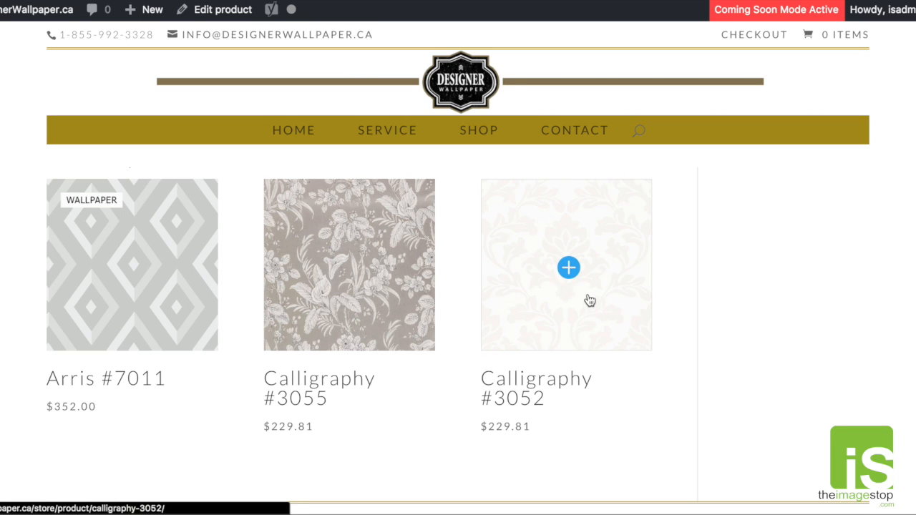
{"action": "scroll", "coordinate": [670, 290], "scroll_direction": "up", "scroll_amount": 5}
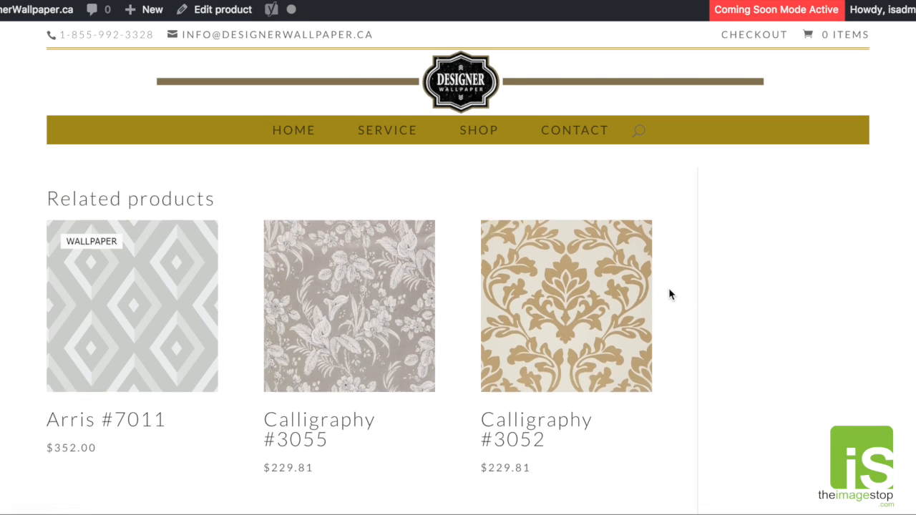
{"action": "scroll", "coordinate": [670, 294], "scroll_direction": "down", "scroll_amount": 7}
{"action": "scroll", "coordinate": [669, 294], "scroll_direction": "up", "scroll_amount": 5}
{"action": "scroll", "coordinate": [670, 294], "scroll_direction": "up", "scroll_amount": 4}
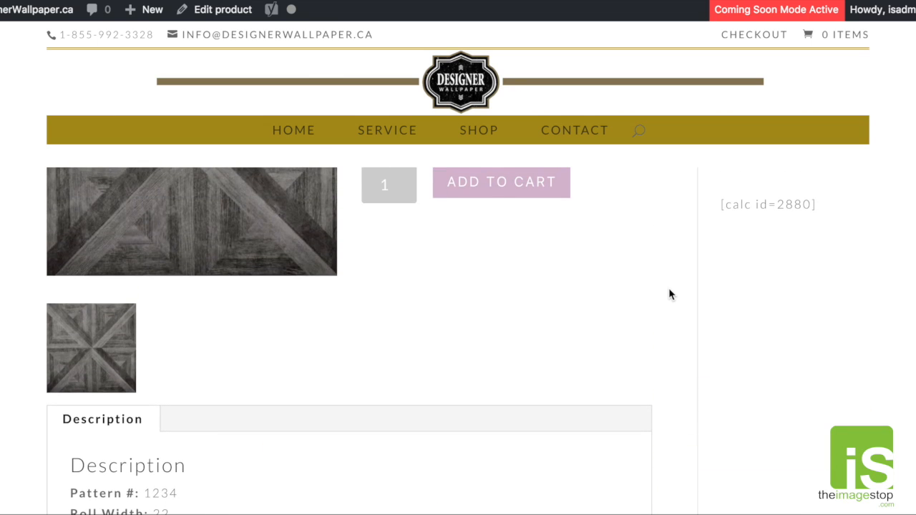
{"action": "scroll", "coordinate": [669, 294], "scroll_direction": "down", "scroll_amount": 6}
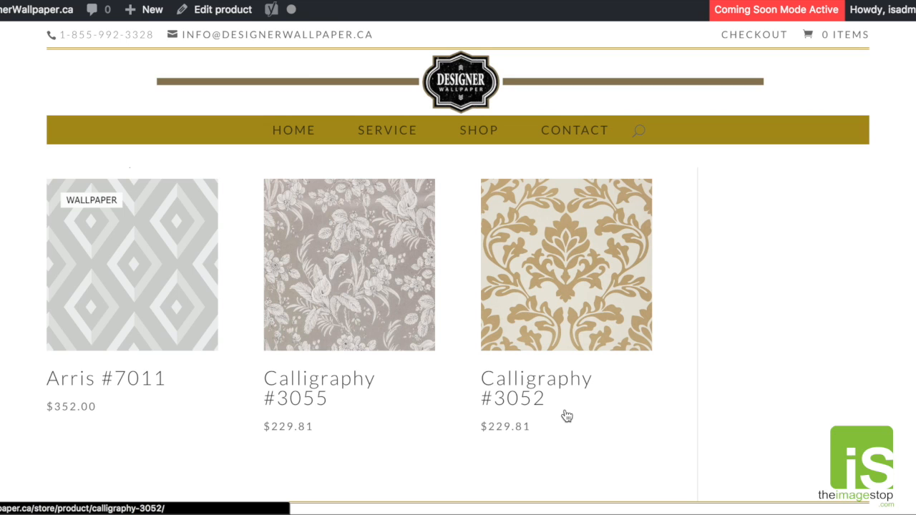
{"action": "scroll", "coordinate": [656, 421], "scroll_direction": "up", "scroll_amount": 15}
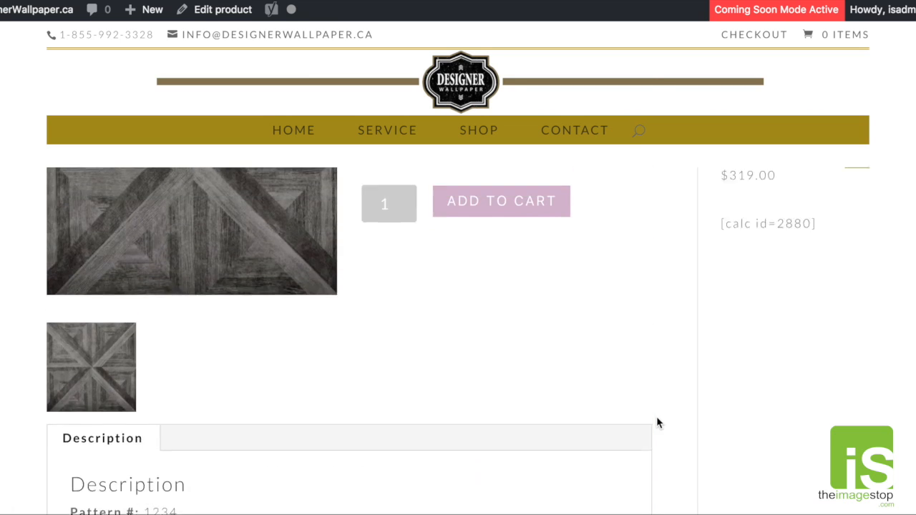
{"action": "scroll", "coordinate": [657, 423], "scroll_direction": "up", "scroll_amount": 2}
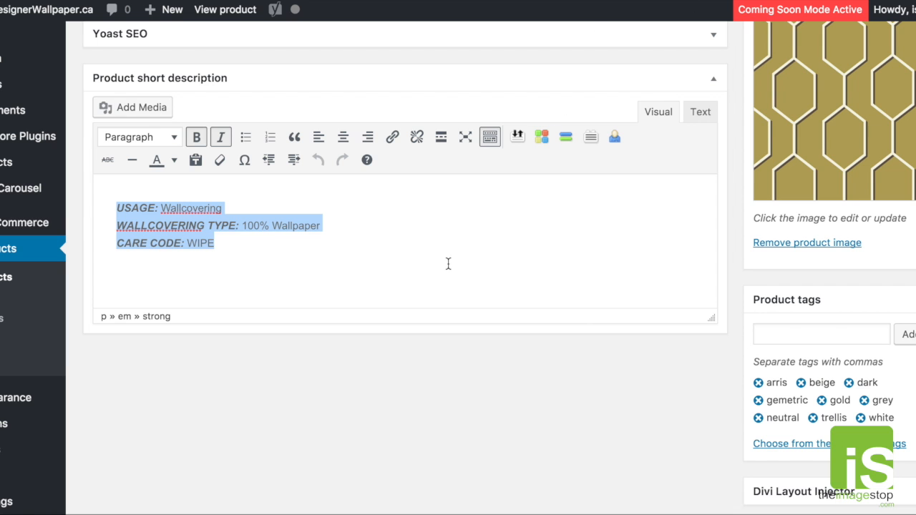
{"action": "scroll", "coordinate": [448, 264], "scroll_direction": "up", "scroll_amount": 15}
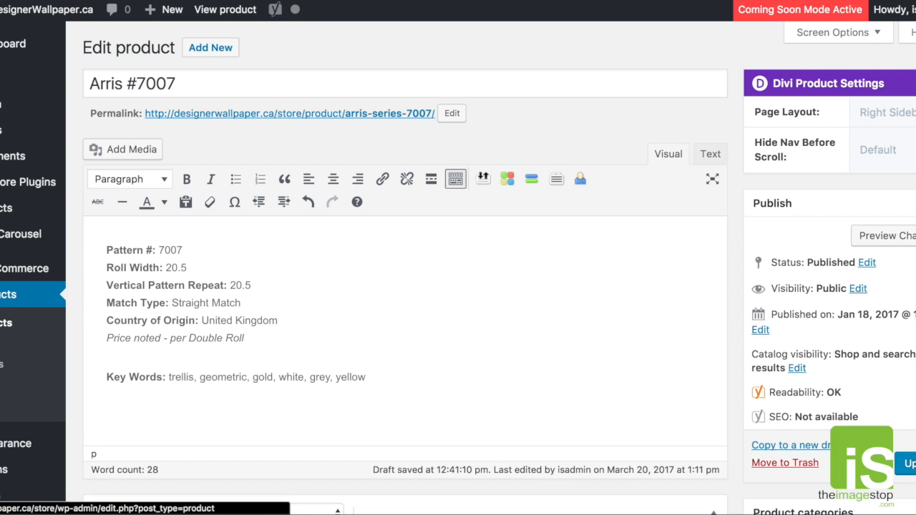
- Go to the store's product list and move Test Wallpaper #1234 to the Trash
{"action": "left_click", "coordinate": [29, 294]}
{"action": "left_click", "coordinate": [608, 156]}
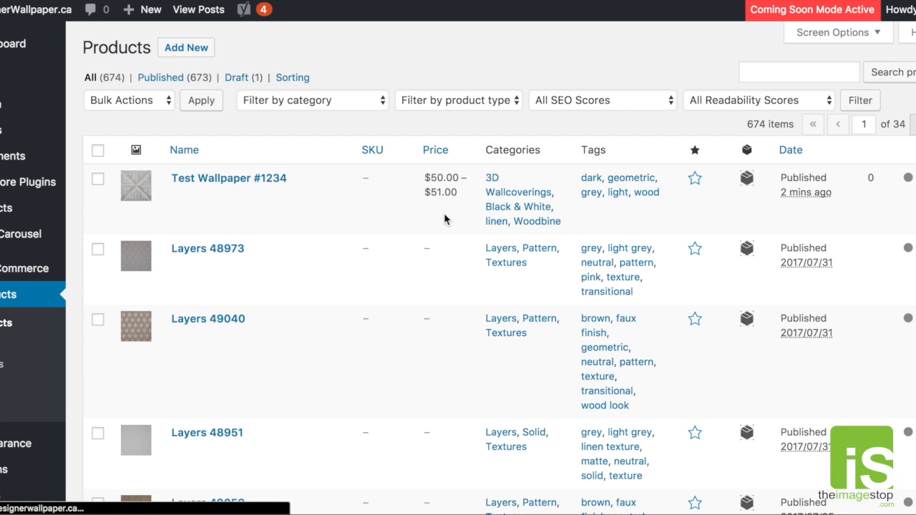
{"action": "left_click", "coordinate": [315, 194]}
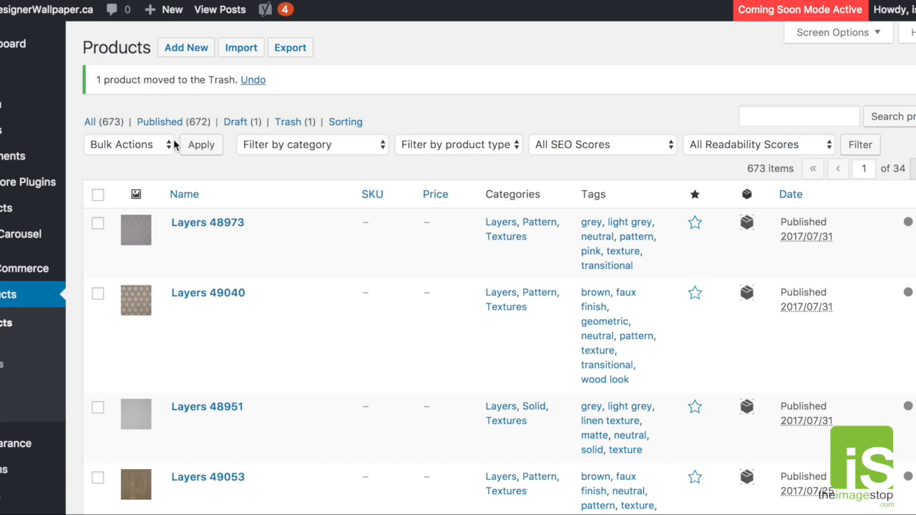
- Go to the installed plugins and activate CalculatorPro Calculators
{"action": "scroll", "coordinate": [39, 153], "scroll_direction": "down", "scroll_amount": 5}
{"action": "mouse_move", "coordinate": [28, 250]}
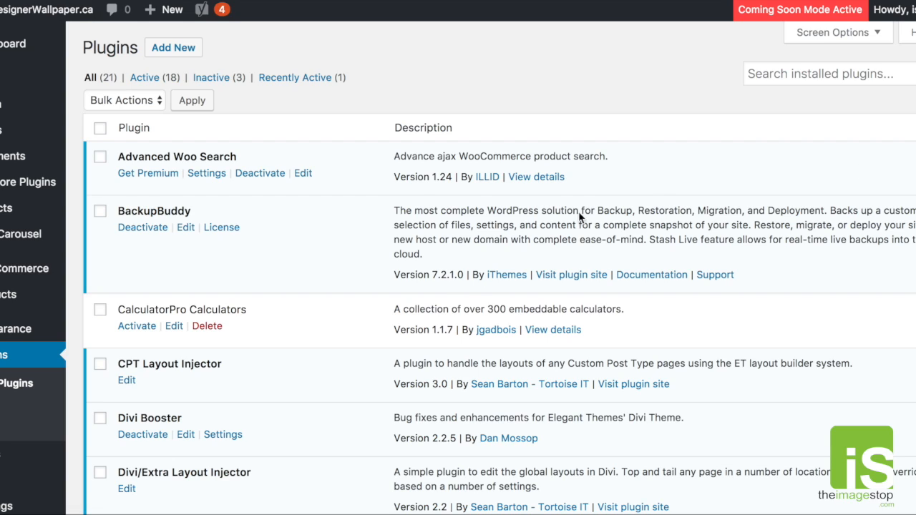
{"action": "left_click_drag", "start_coordinate": [246, 309], "coordinate": [119, 312]}
{"action": "left_click", "coordinate": [219, 311]}
{"action": "left_click", "coordinate": [127, 327]}
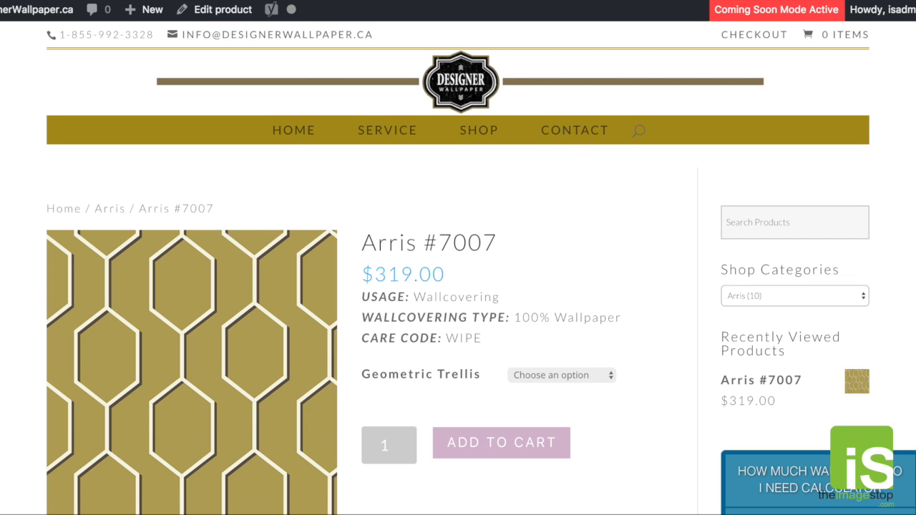
- Examine the wallpaper calculator, gallery and description on the Arris #7007 store page
{"action": "scroll", "coordinate": [458, 322], "scroll_direction": "down", "scroll_amount": 5}
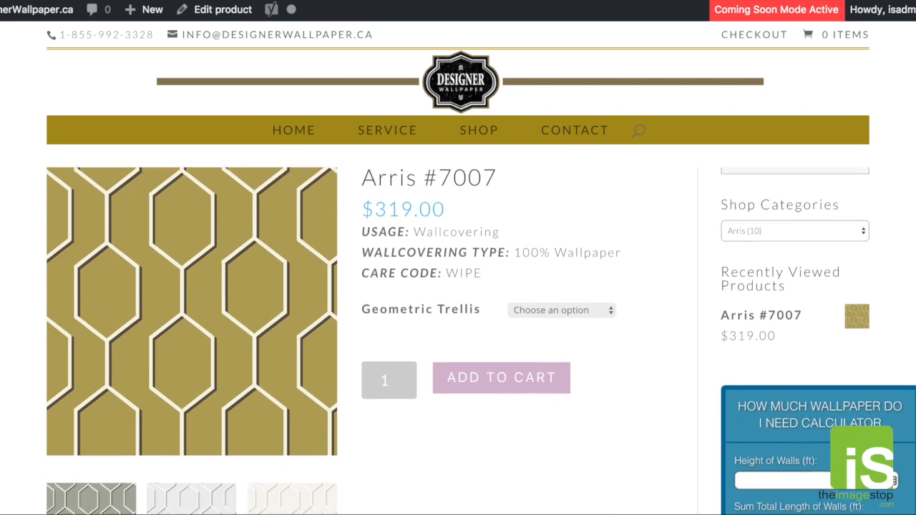
{"action": "scroll", "coordinate": [458, 322], "scroll_direction": "down", "scroll_amount": 1}
{"action": "scroll", "coordinate": [458, 322], "scroll_direction": "up", "scroll_amount": 2}
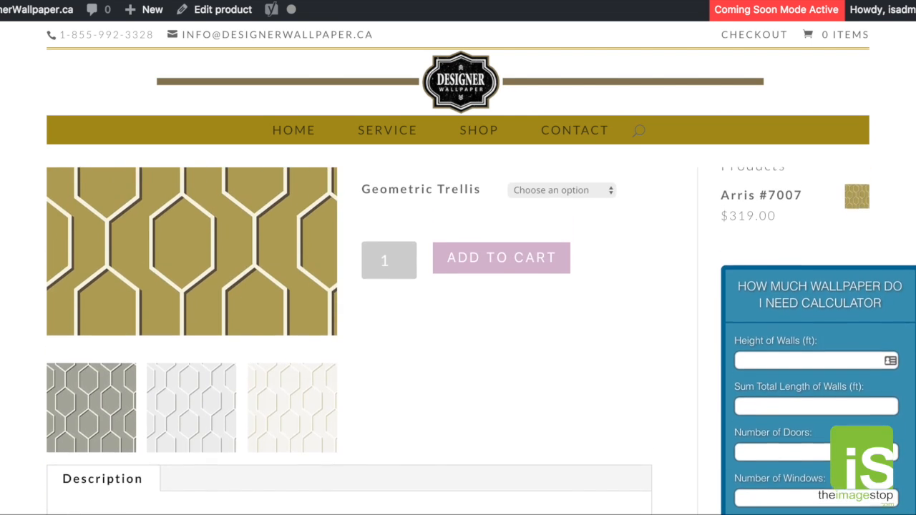
{"action": "scroll", "coordinate": [458, 322], "scroll_direction": "down", "scroll_amount": 2}
{"action": "scroll", "coordinate": [458, 322], "scroll_direction": "down", "scroll_amount": 1}
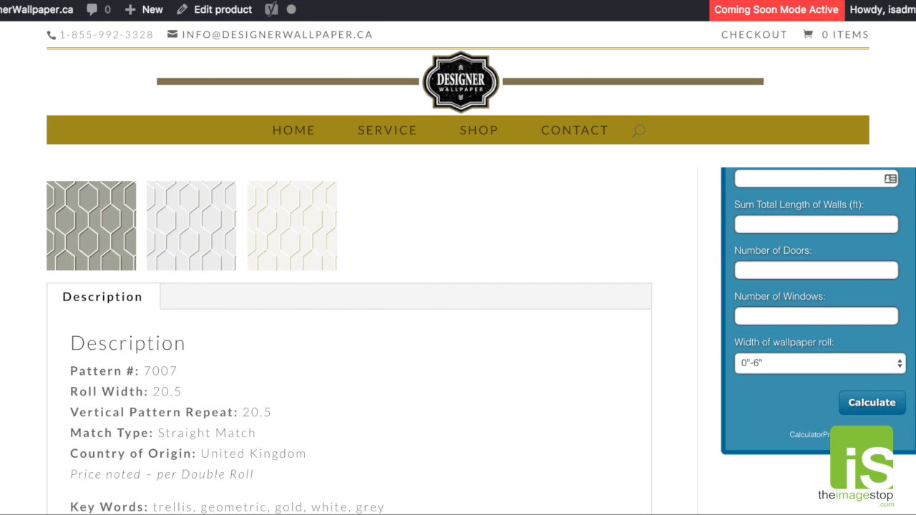
{"action": "scroll", "coordinate": [861, 279], "scroll_direction": "up", "scroll_amount": 5}
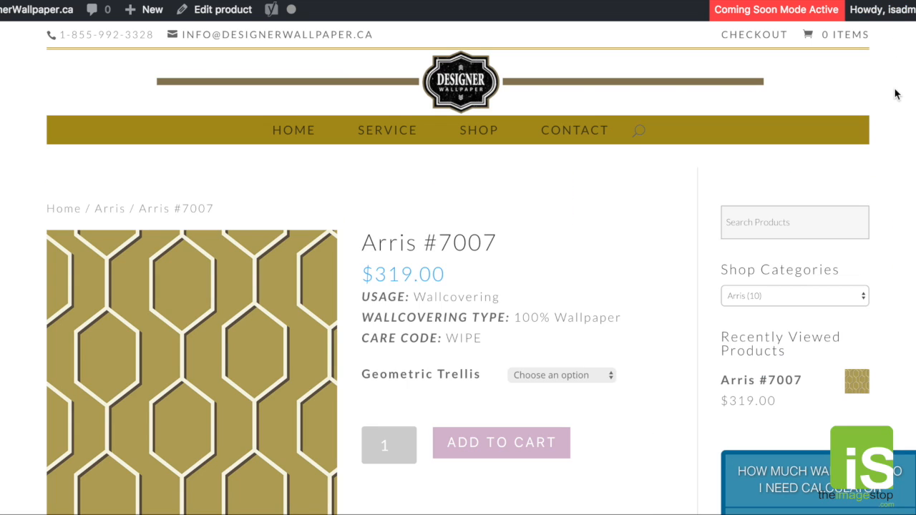
{"action": "mouse_move", "coordinate": [882, 9]}
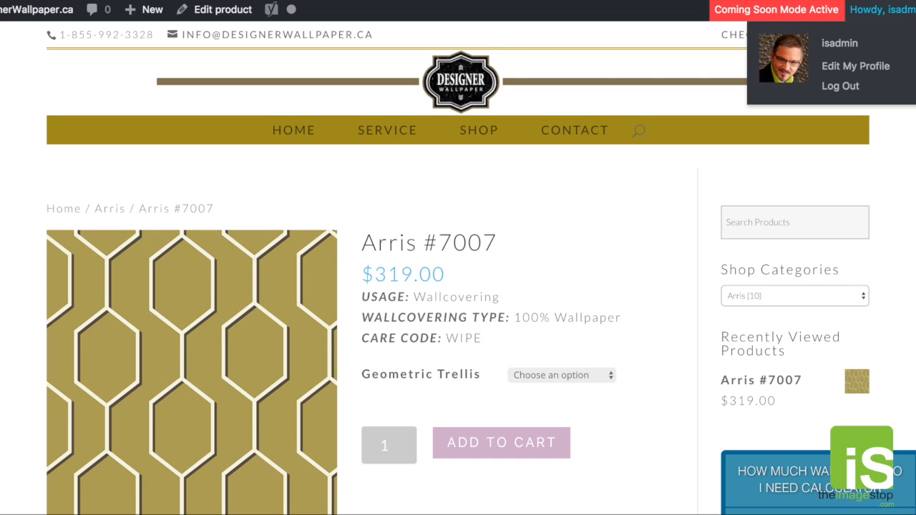